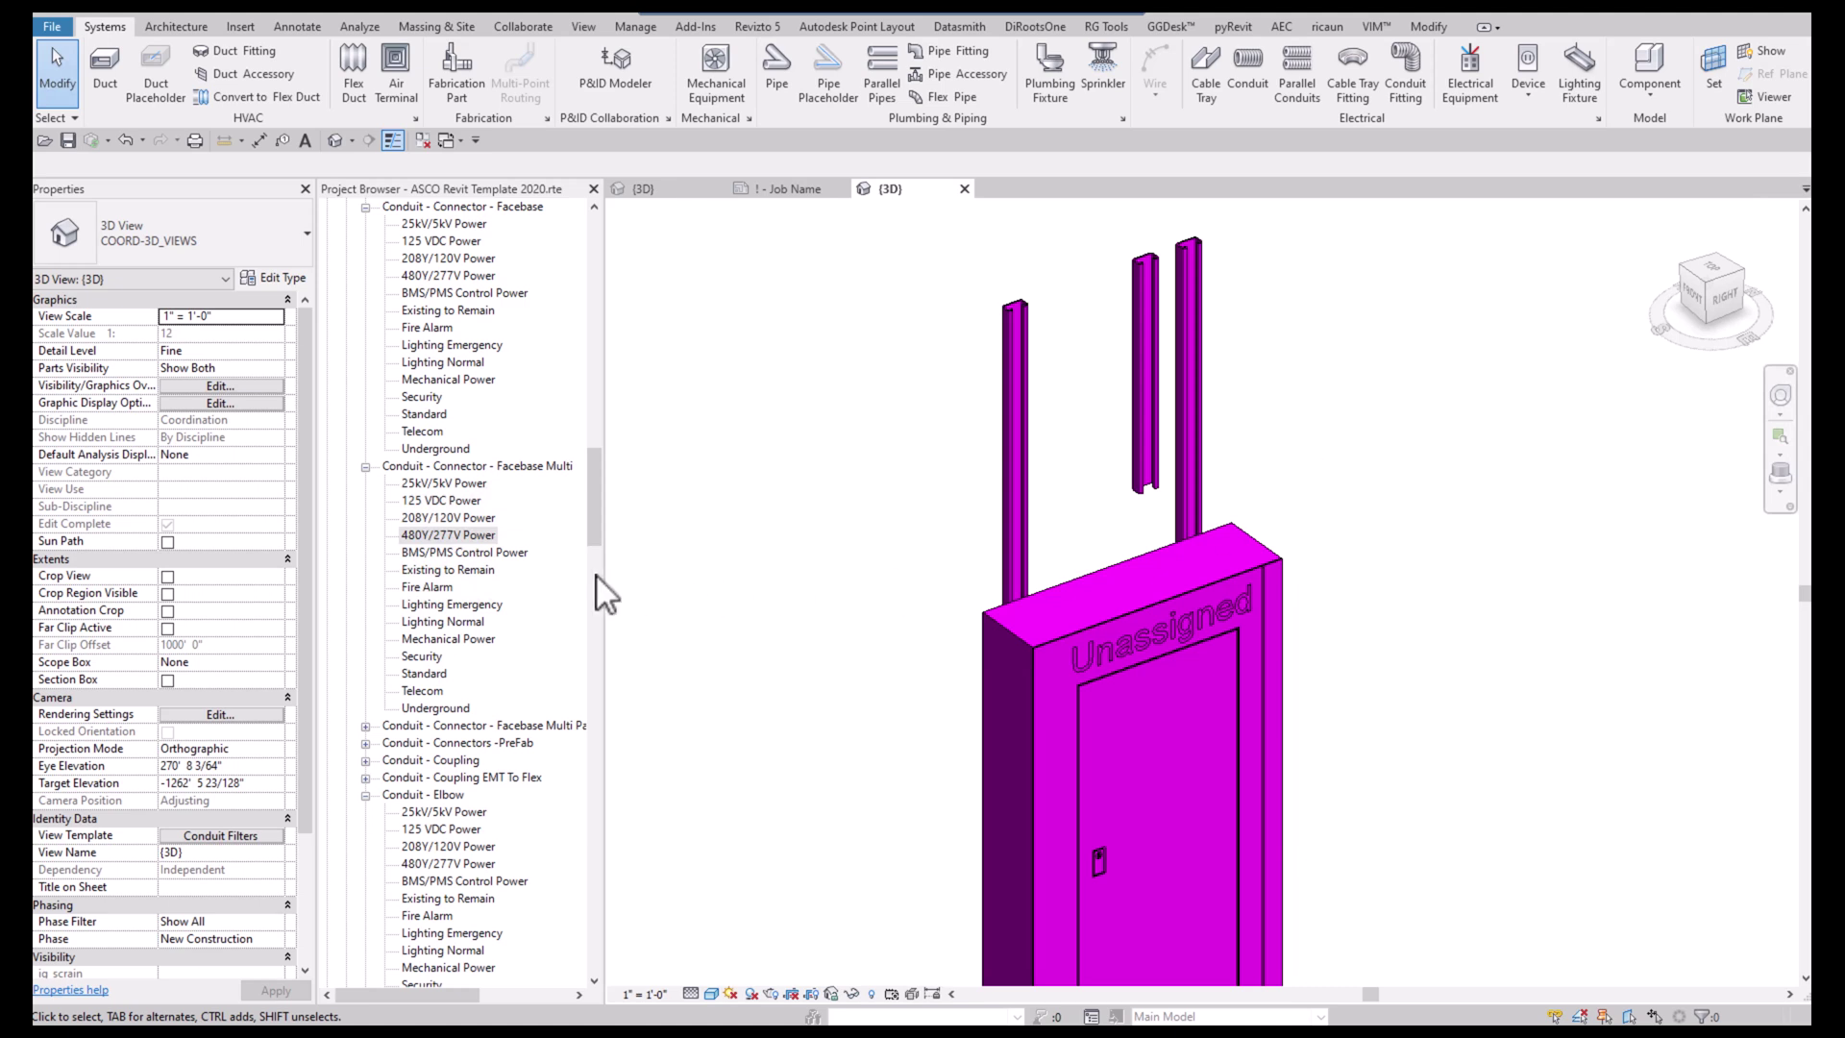
Place a Facebase Multi 480Y/277V Power conduit connector on the panel's top face
{"action": "left_click", "coordinate": [442, 533]}
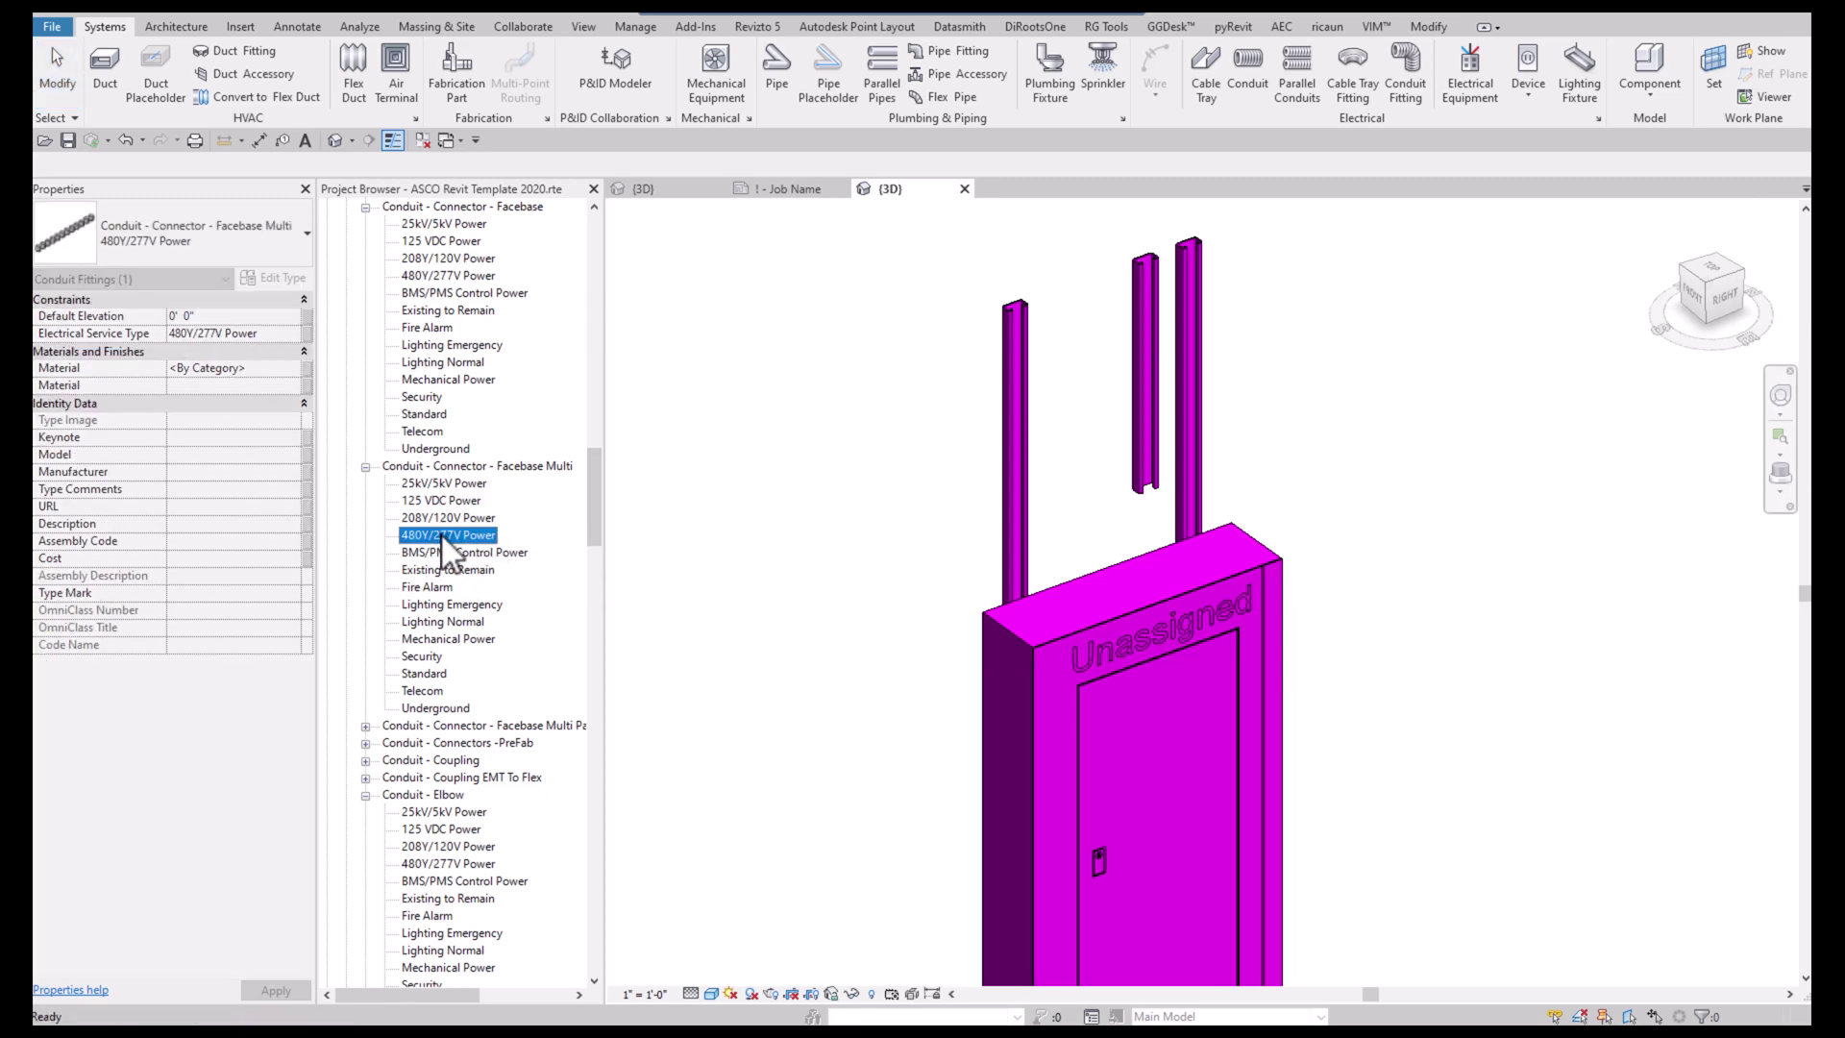
{"action": "left_click_drag", "start_coordinate": [442, 535], "coordinate": [942, 622]}
{"action": "left_click", "coordinate": [1038, 615]}
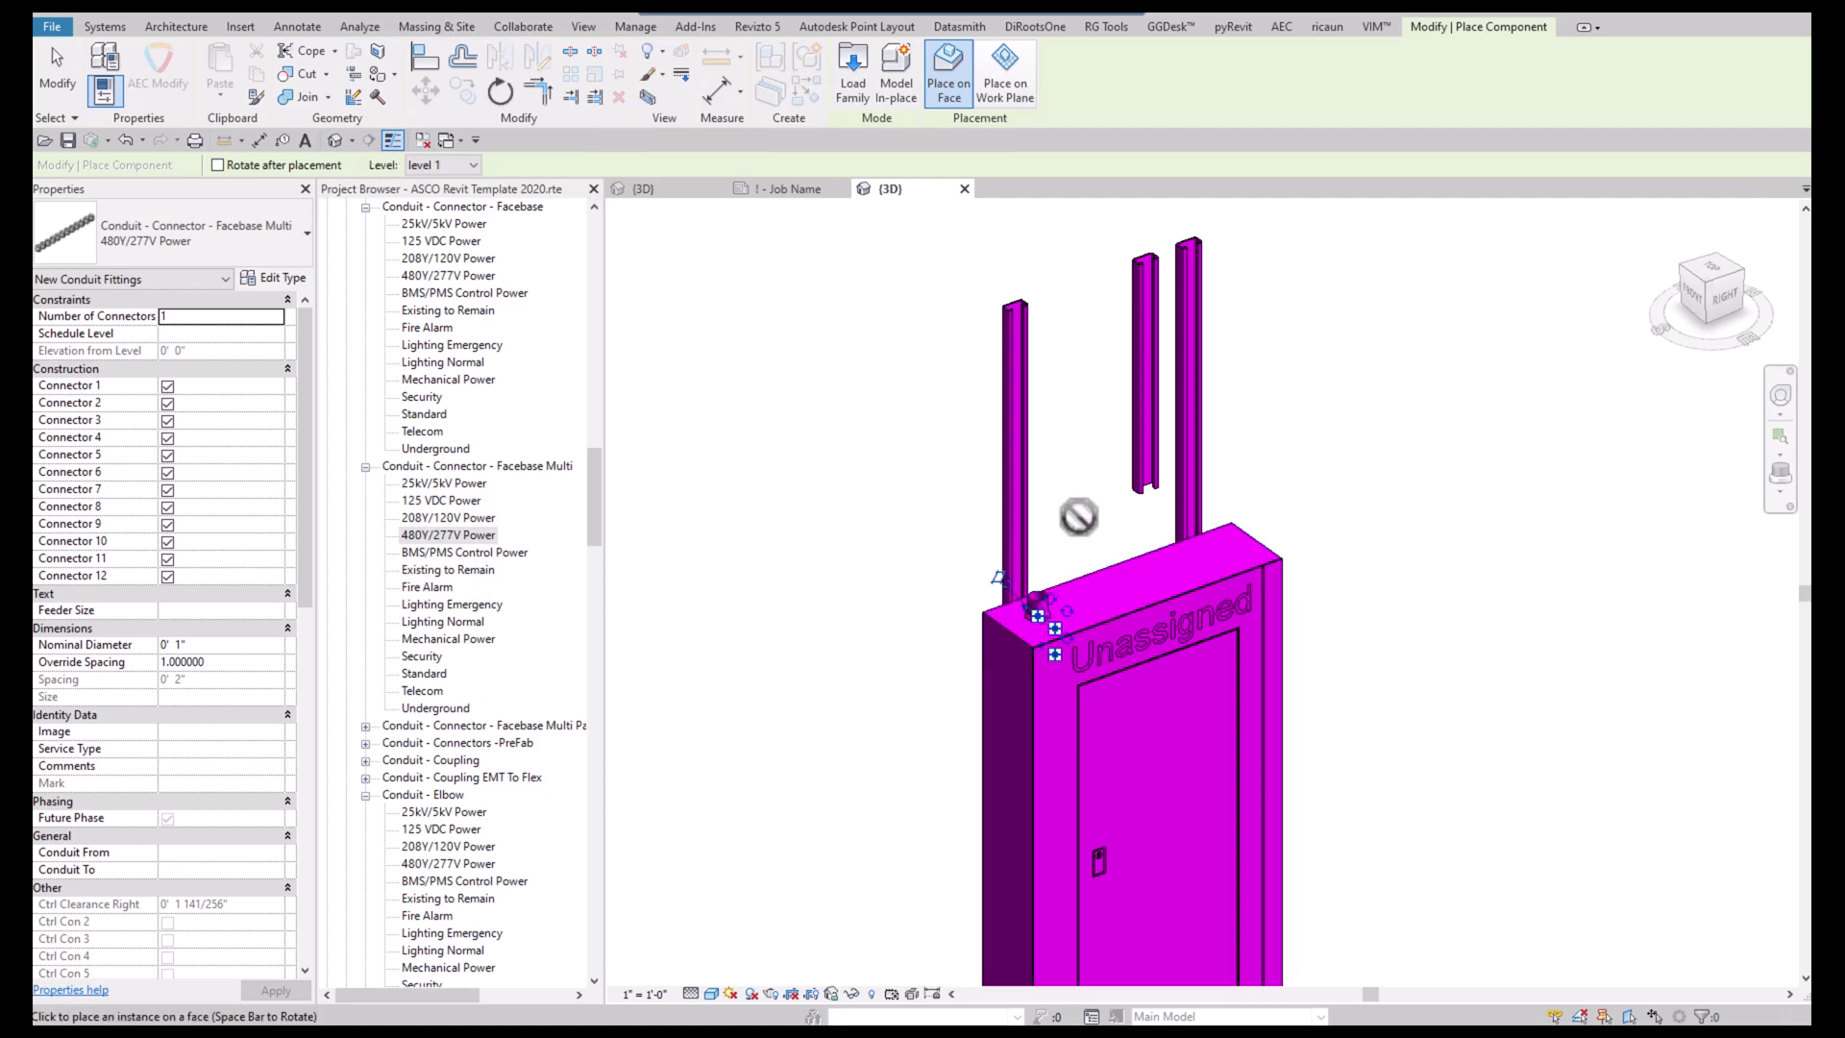
{"action": "key", "text": "Escape"}
{"action": "key", "text": "Escape"}
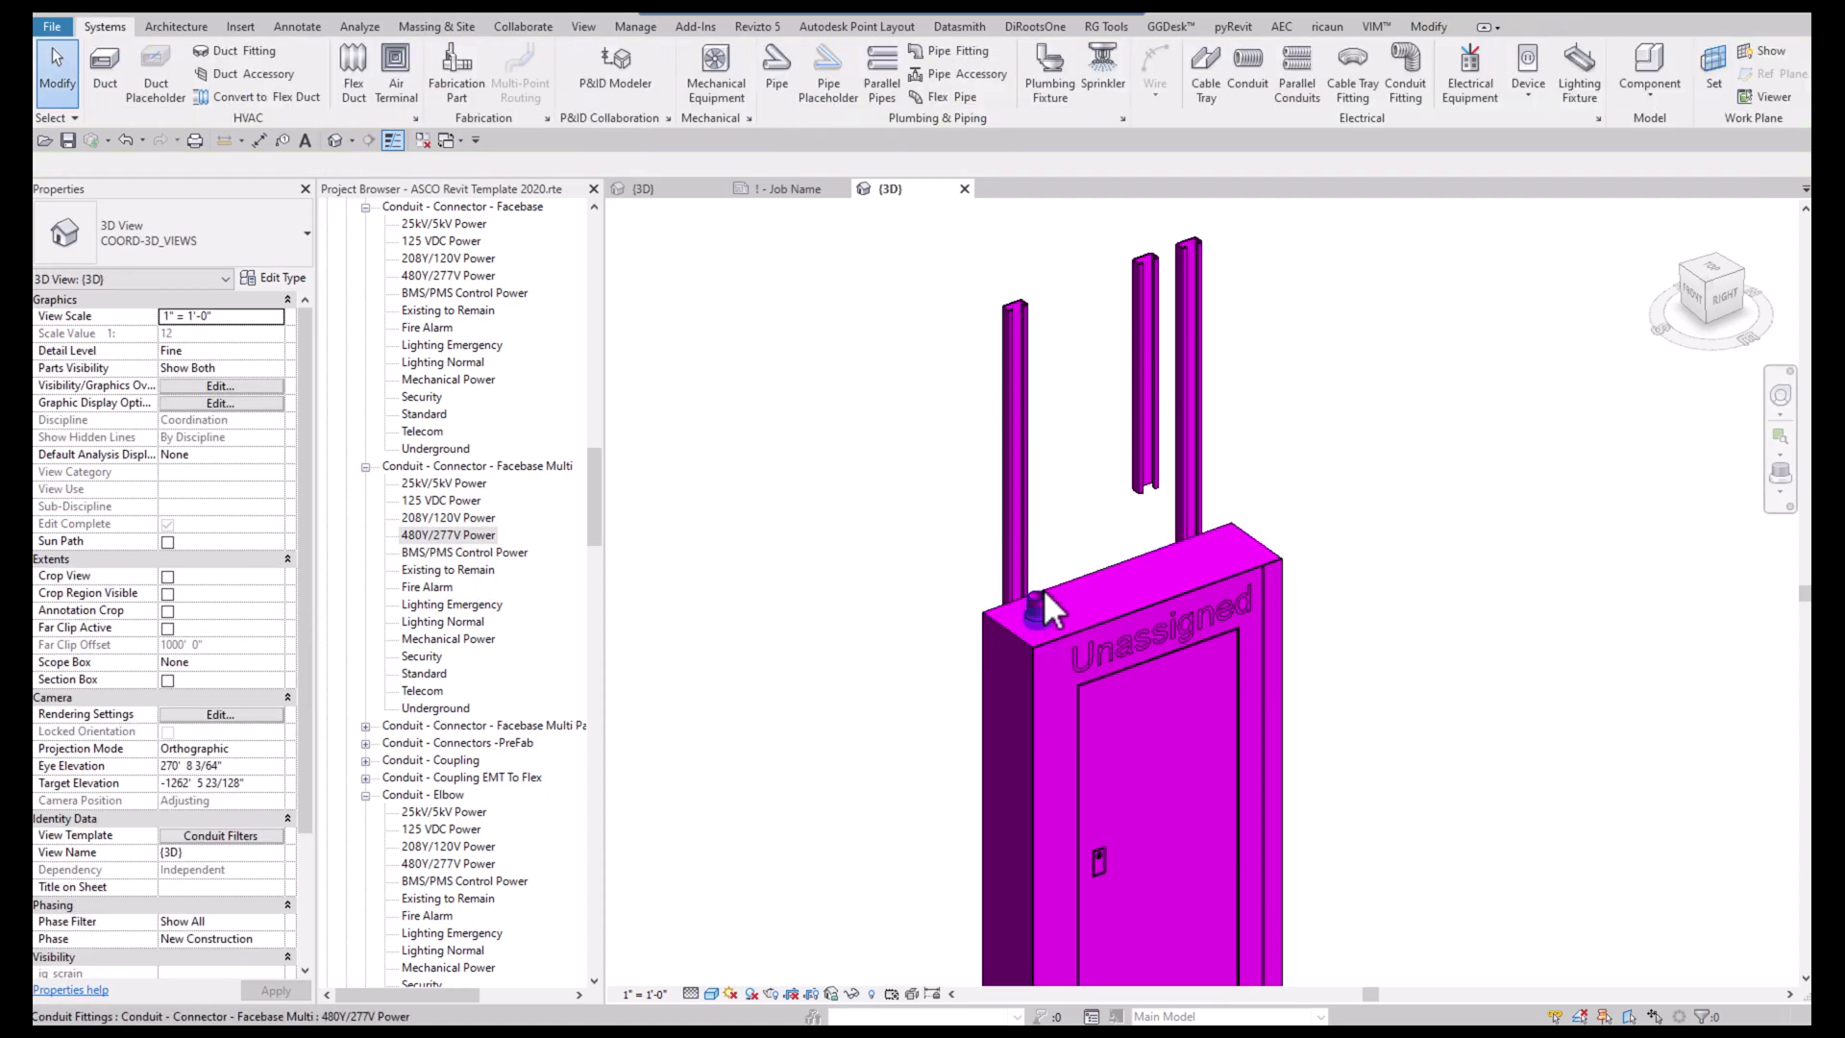
Zoom in and select the newly placed connector on the panel top
{"action": "scroll", "coordinate": [1043, 588], "scroll_direction": "up", "scroll_amount": 2}
{"action": "scroll", "coordinate": [1045, 590], "scroll_direction": "up", "scroll_amount": 2}
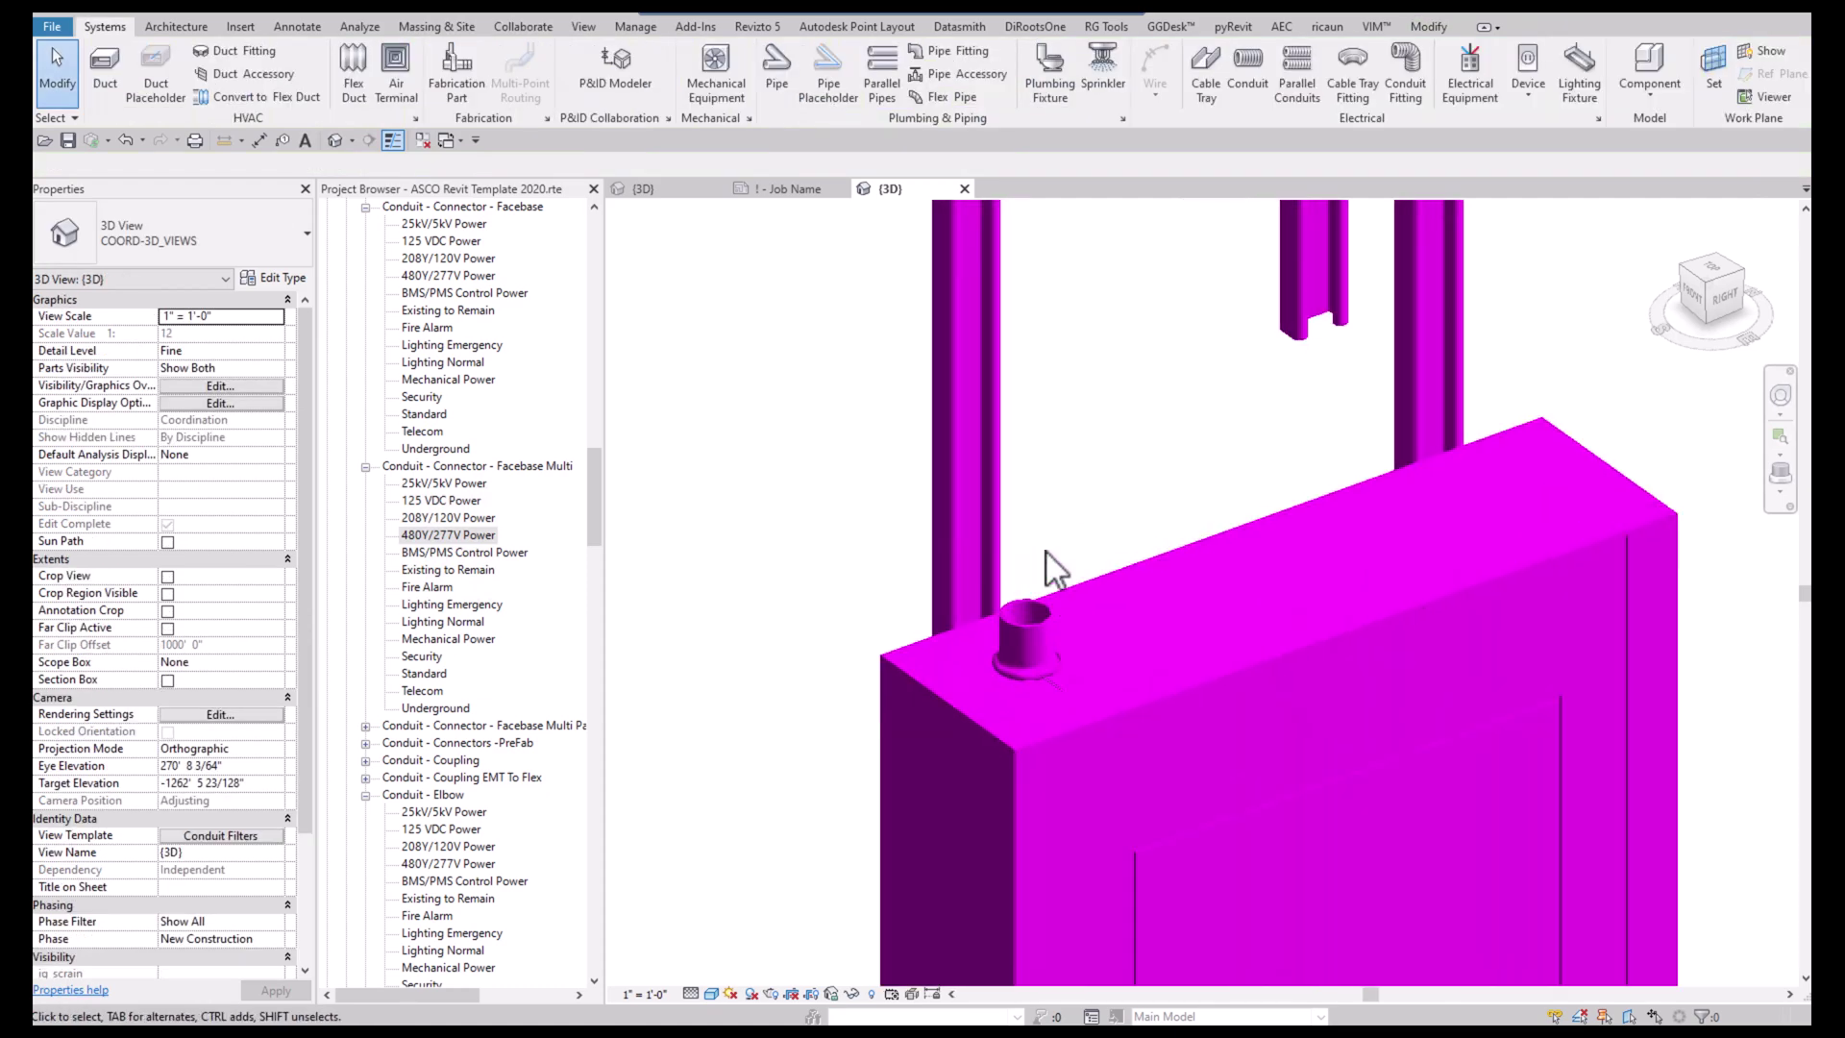
{"action": "left_click", "coordinate": [1047, 608]}
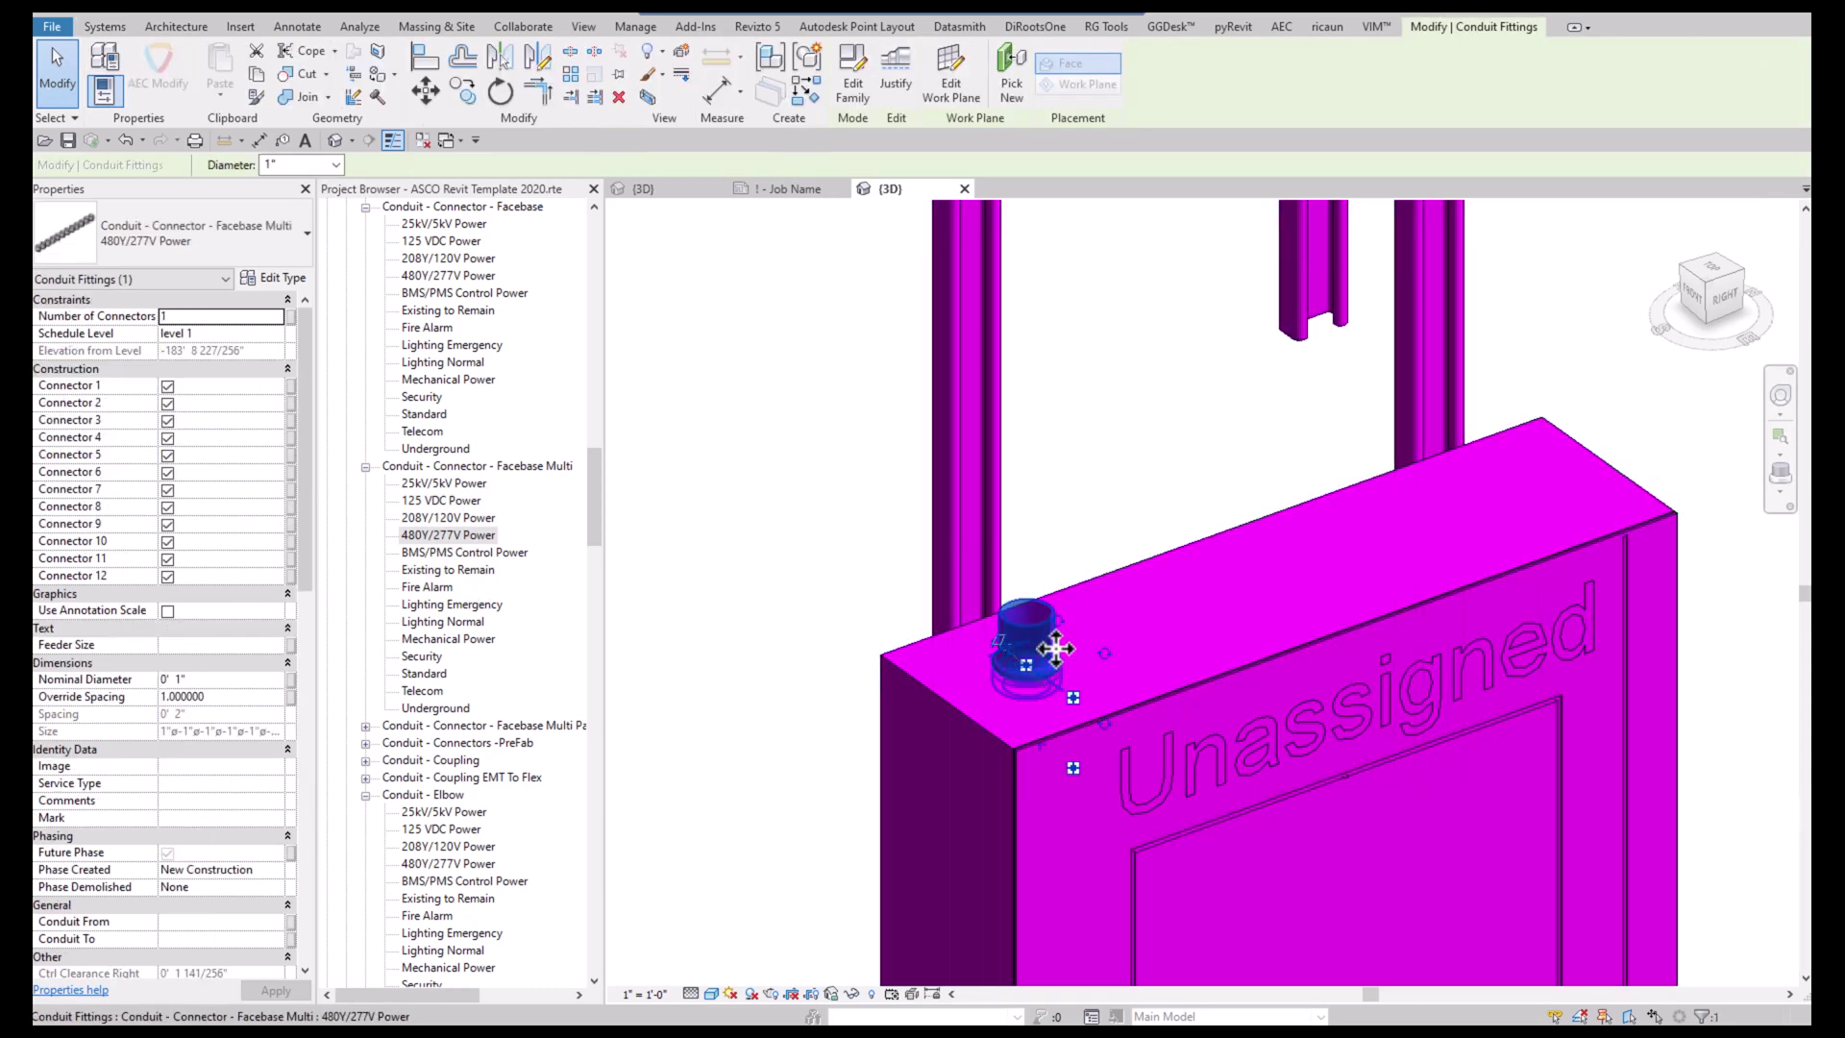
{"action": "left_click", "coordinate": [1091, 515]}
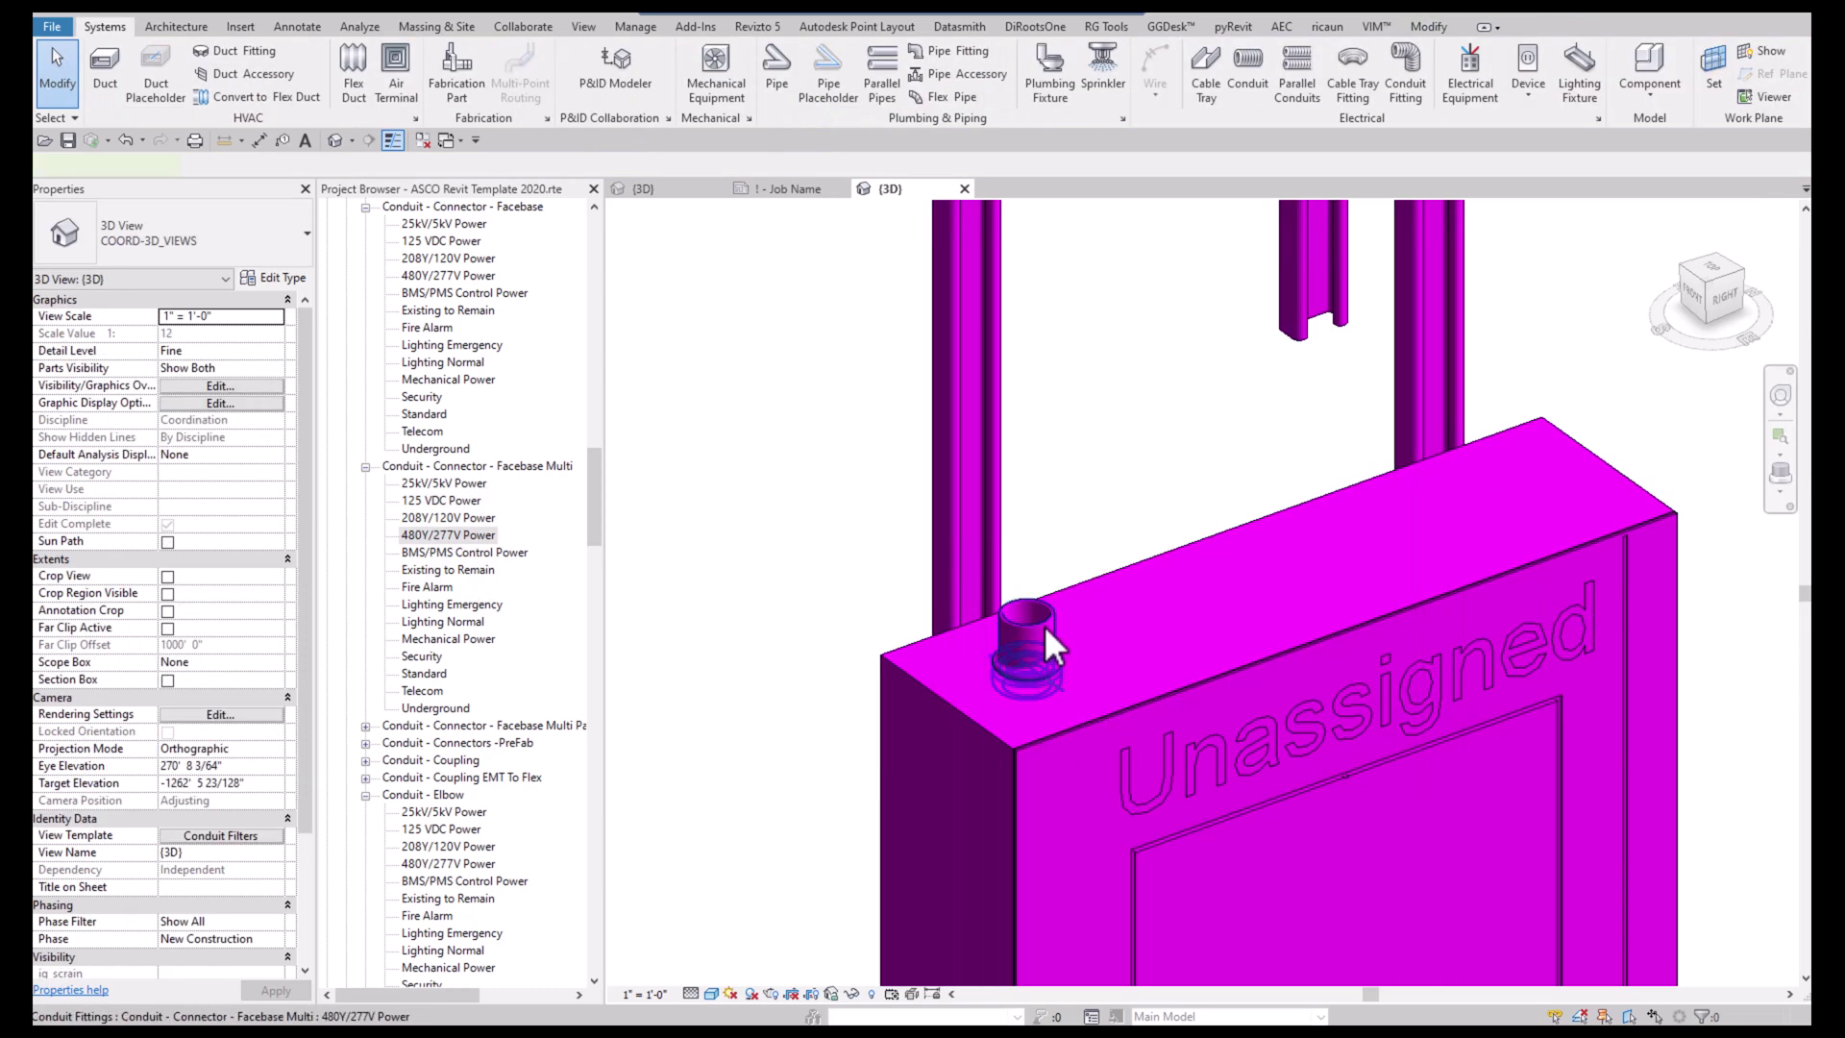
{"action": "left_click", "coordinate": [1021, 662]}
{"action": "right_click", "coordinate": [1028, 664]}
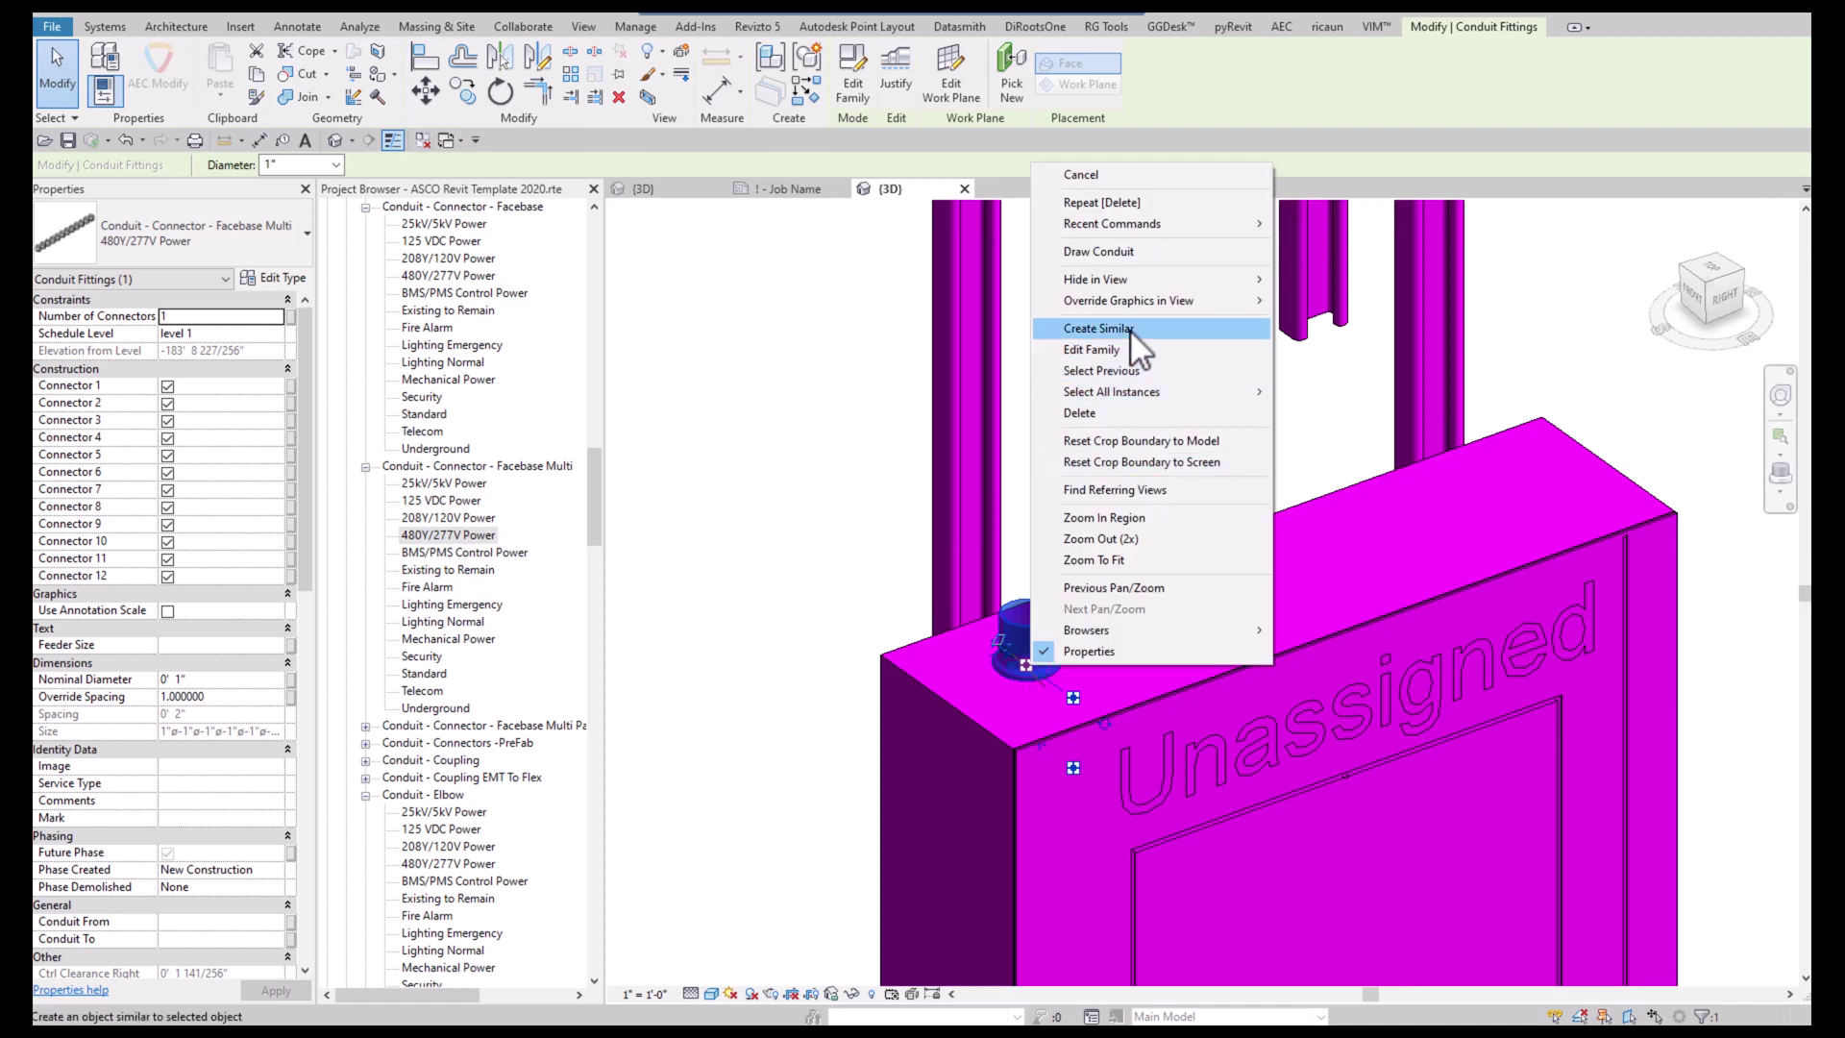
{"action": "left_click", "coordinate": [1122, 251]}
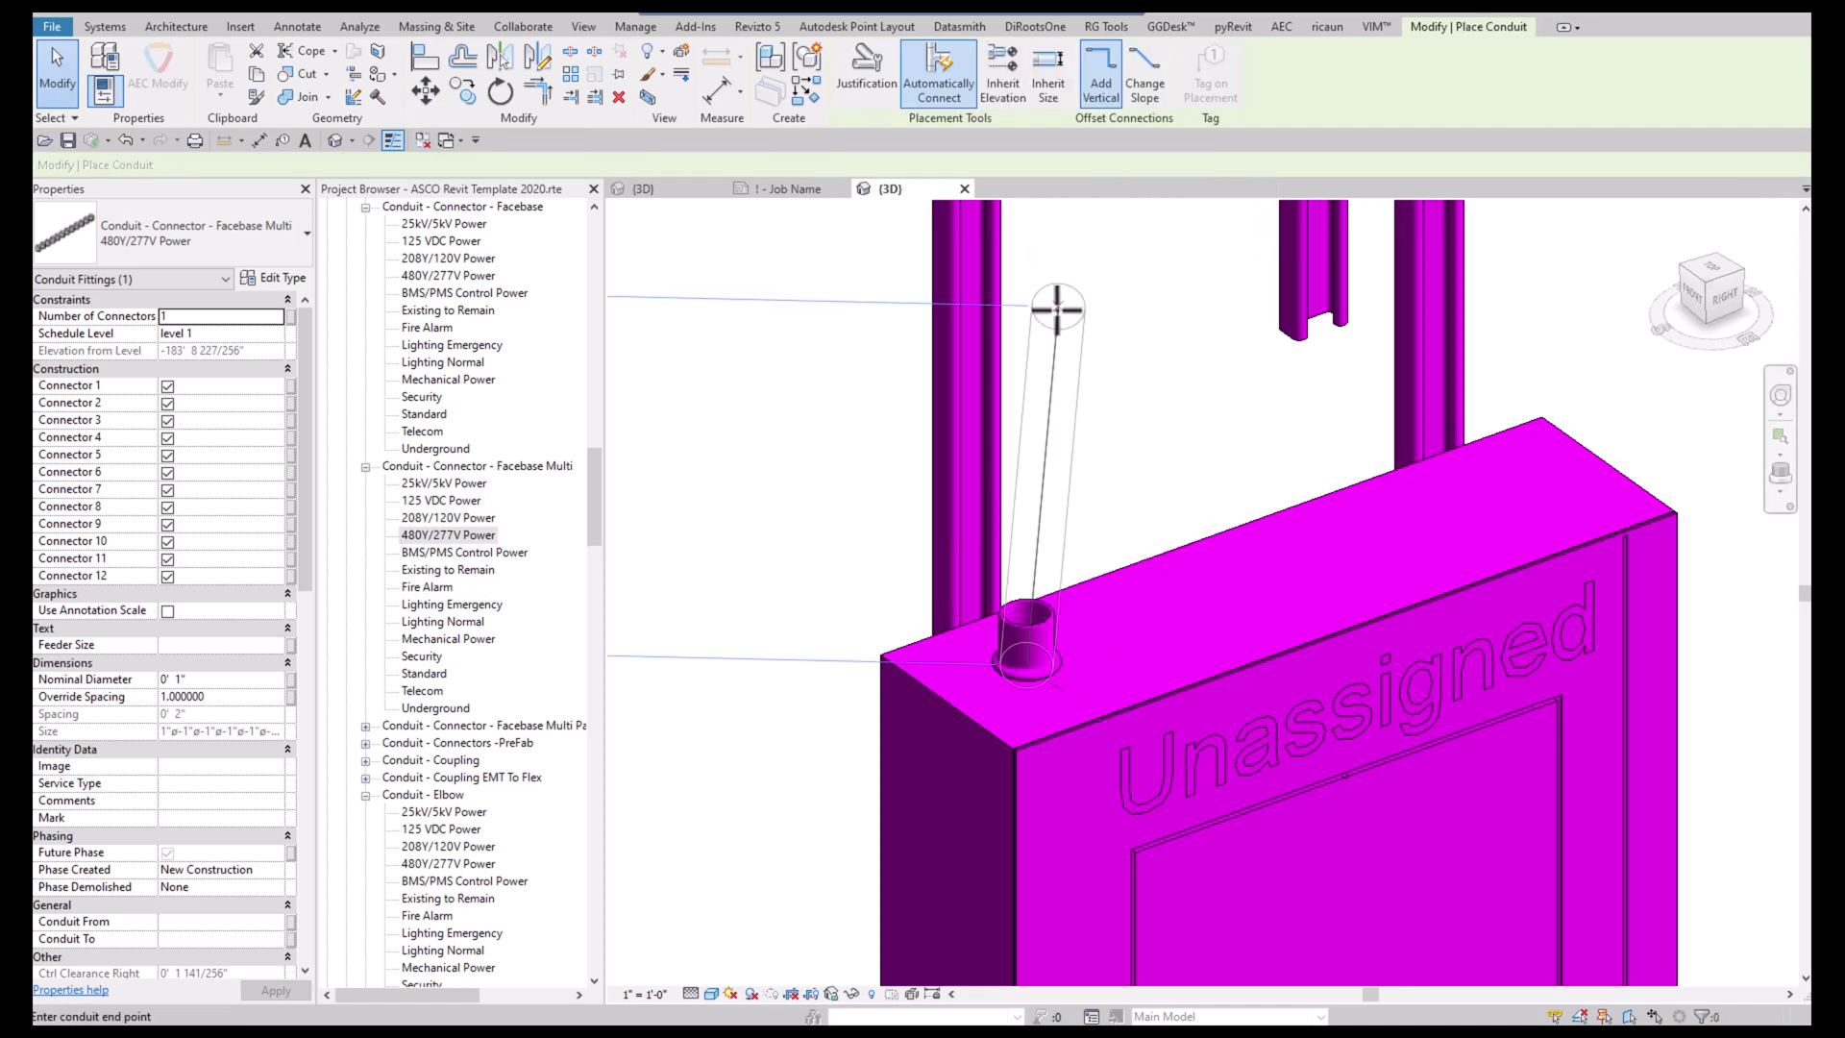
{"action": "left_click", "coordinate": [677, 165]}
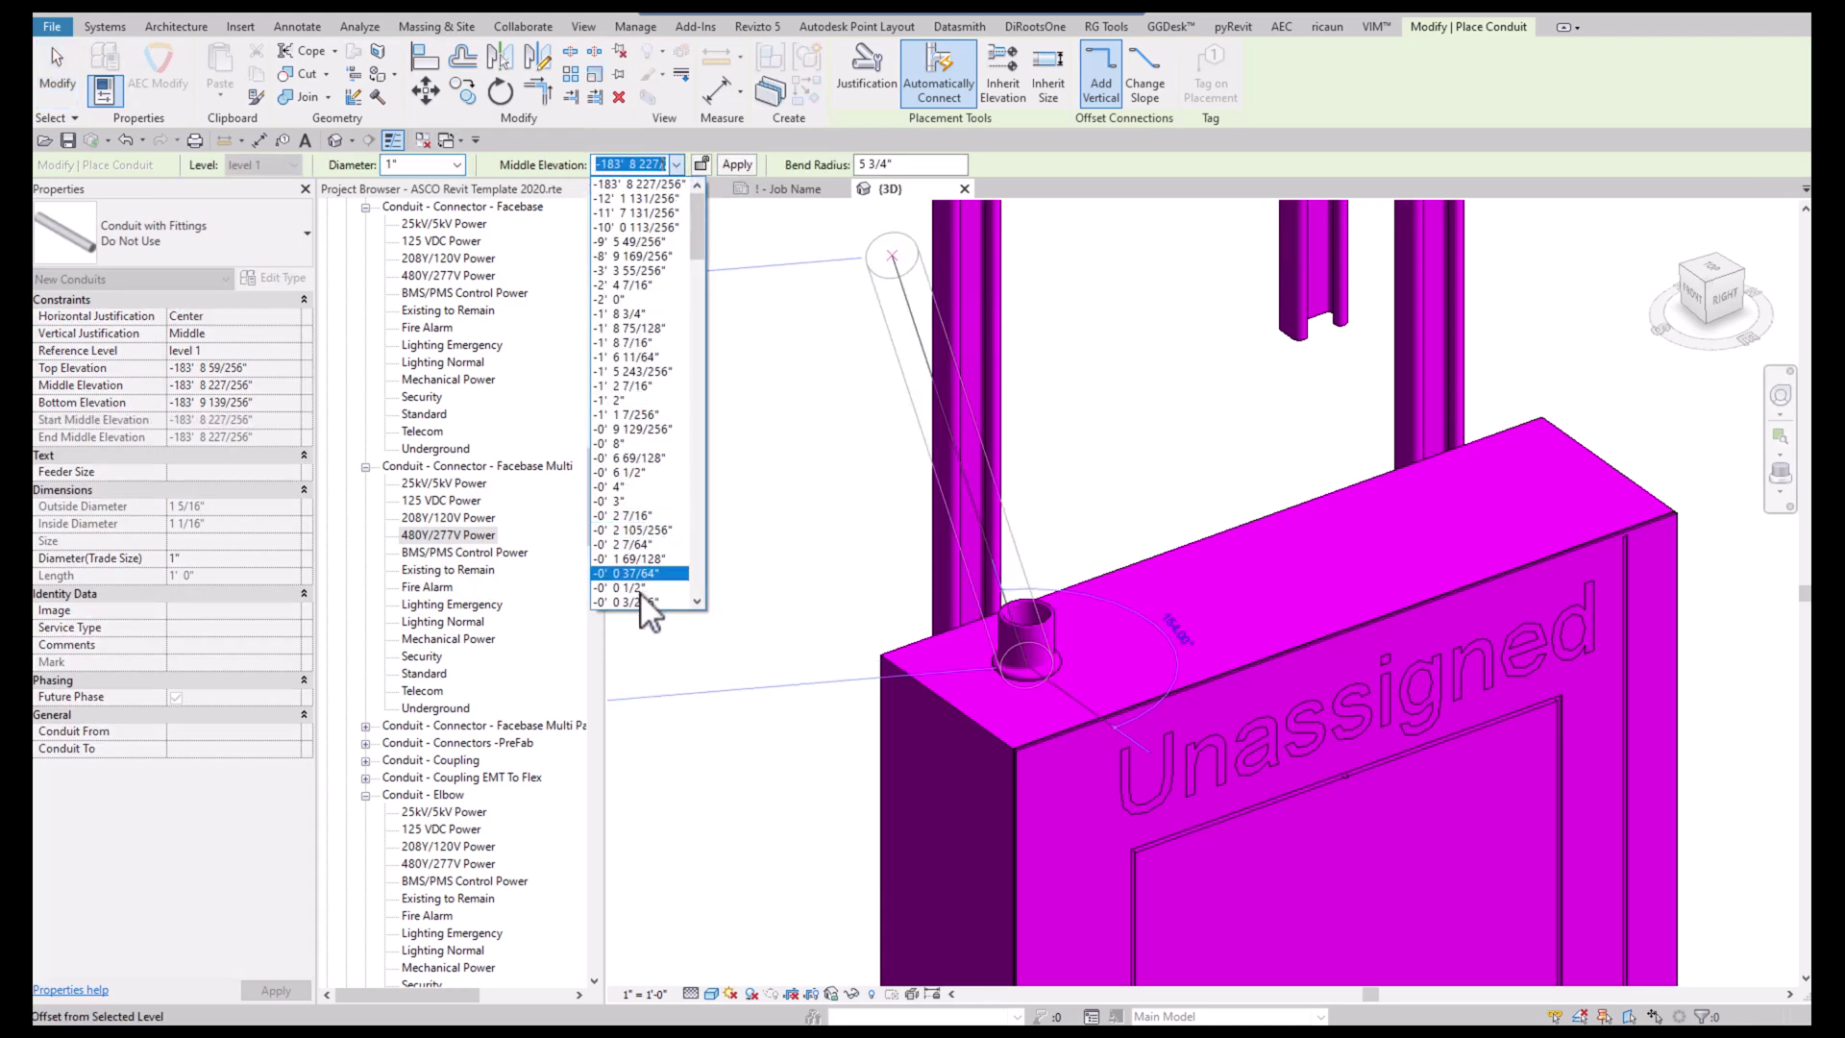
{"action": "scroll", "coordinate": [640, 577], "scroll_direction": "down", "scroll_amount": 7}
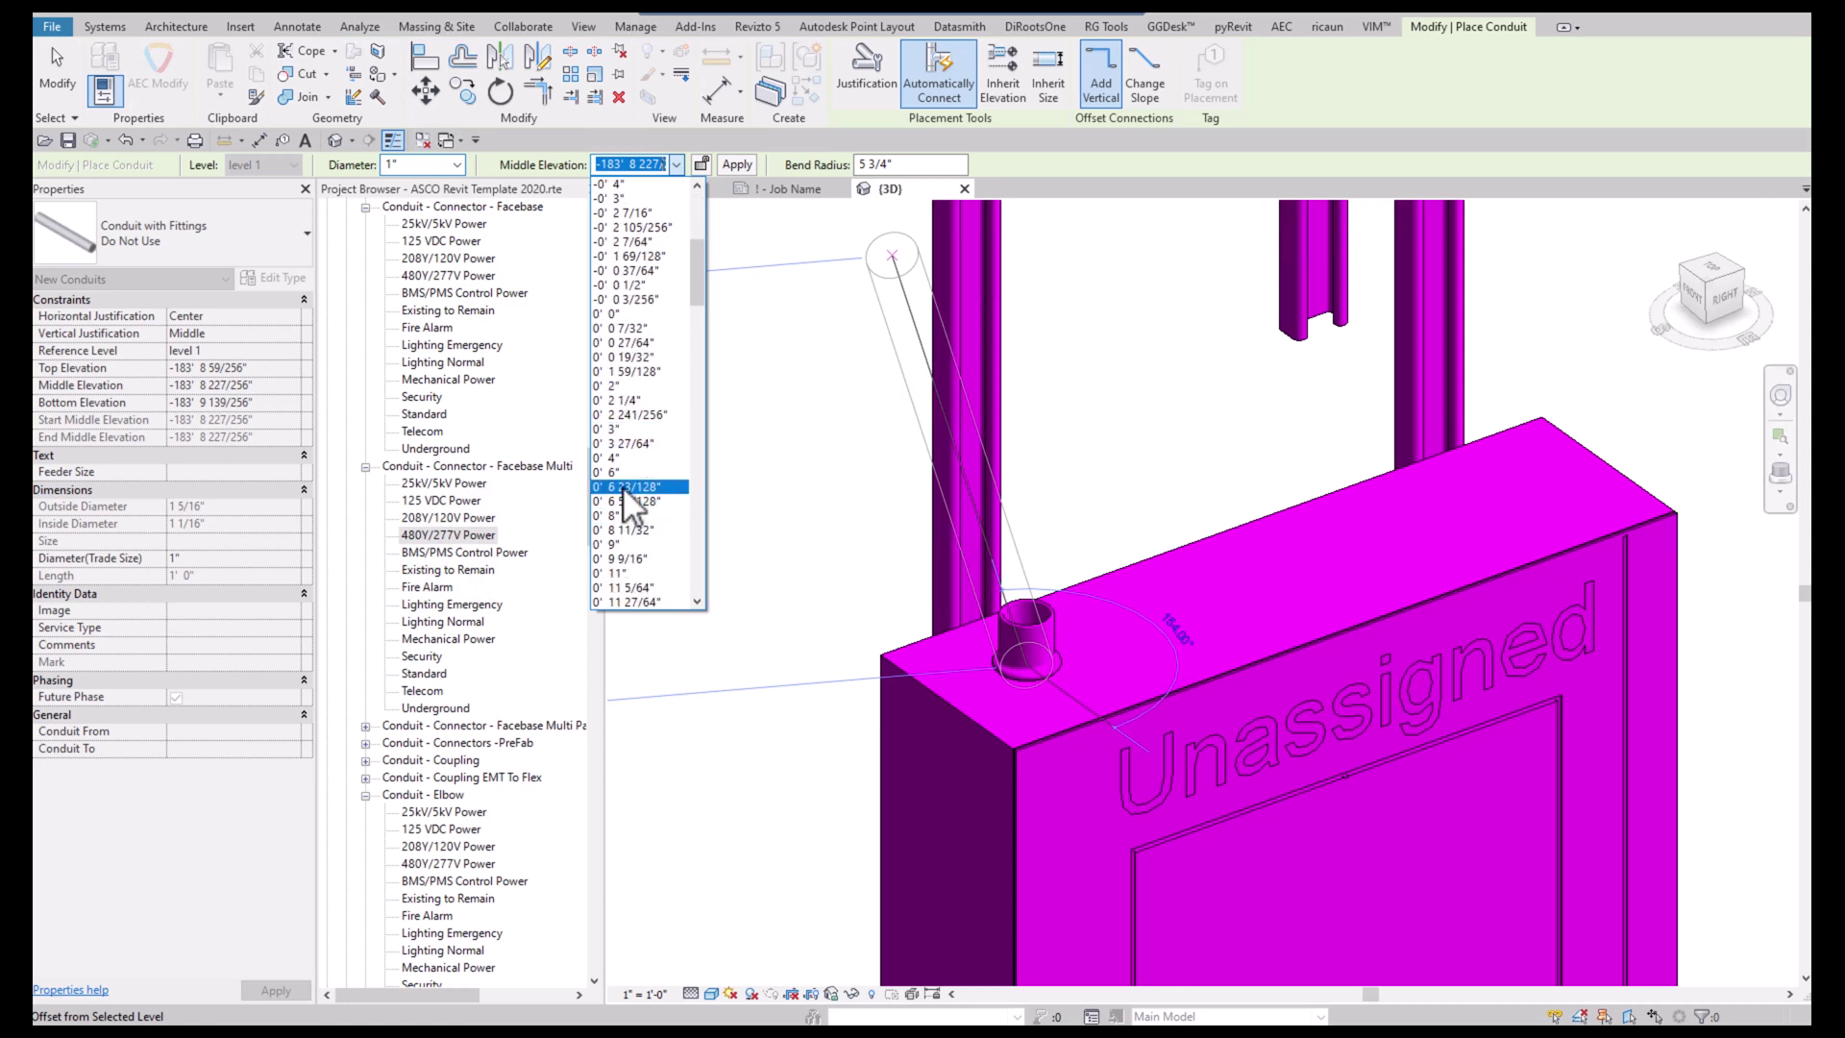
{"action": "left_click", "coordinate": [635, 573]}
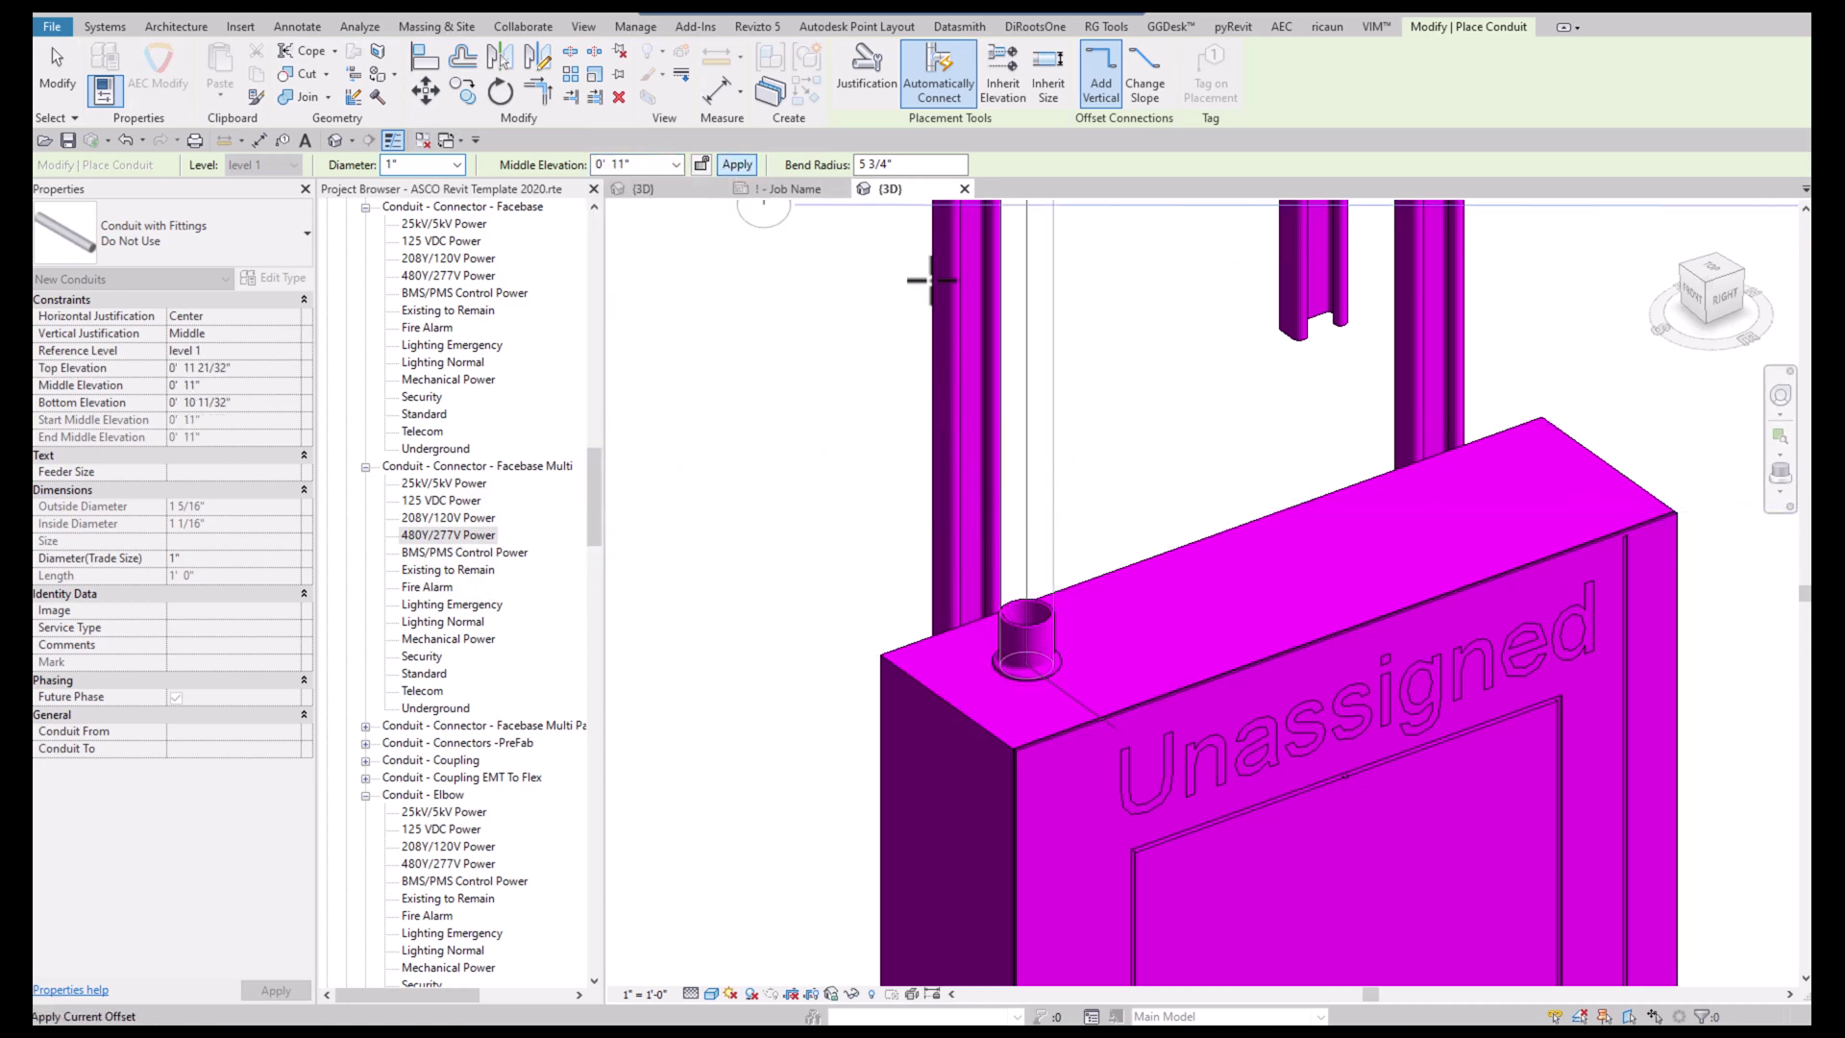
{"action": "left_click", "coordinate": [735, 165]}
{"action": "key", "text": "Escape"}
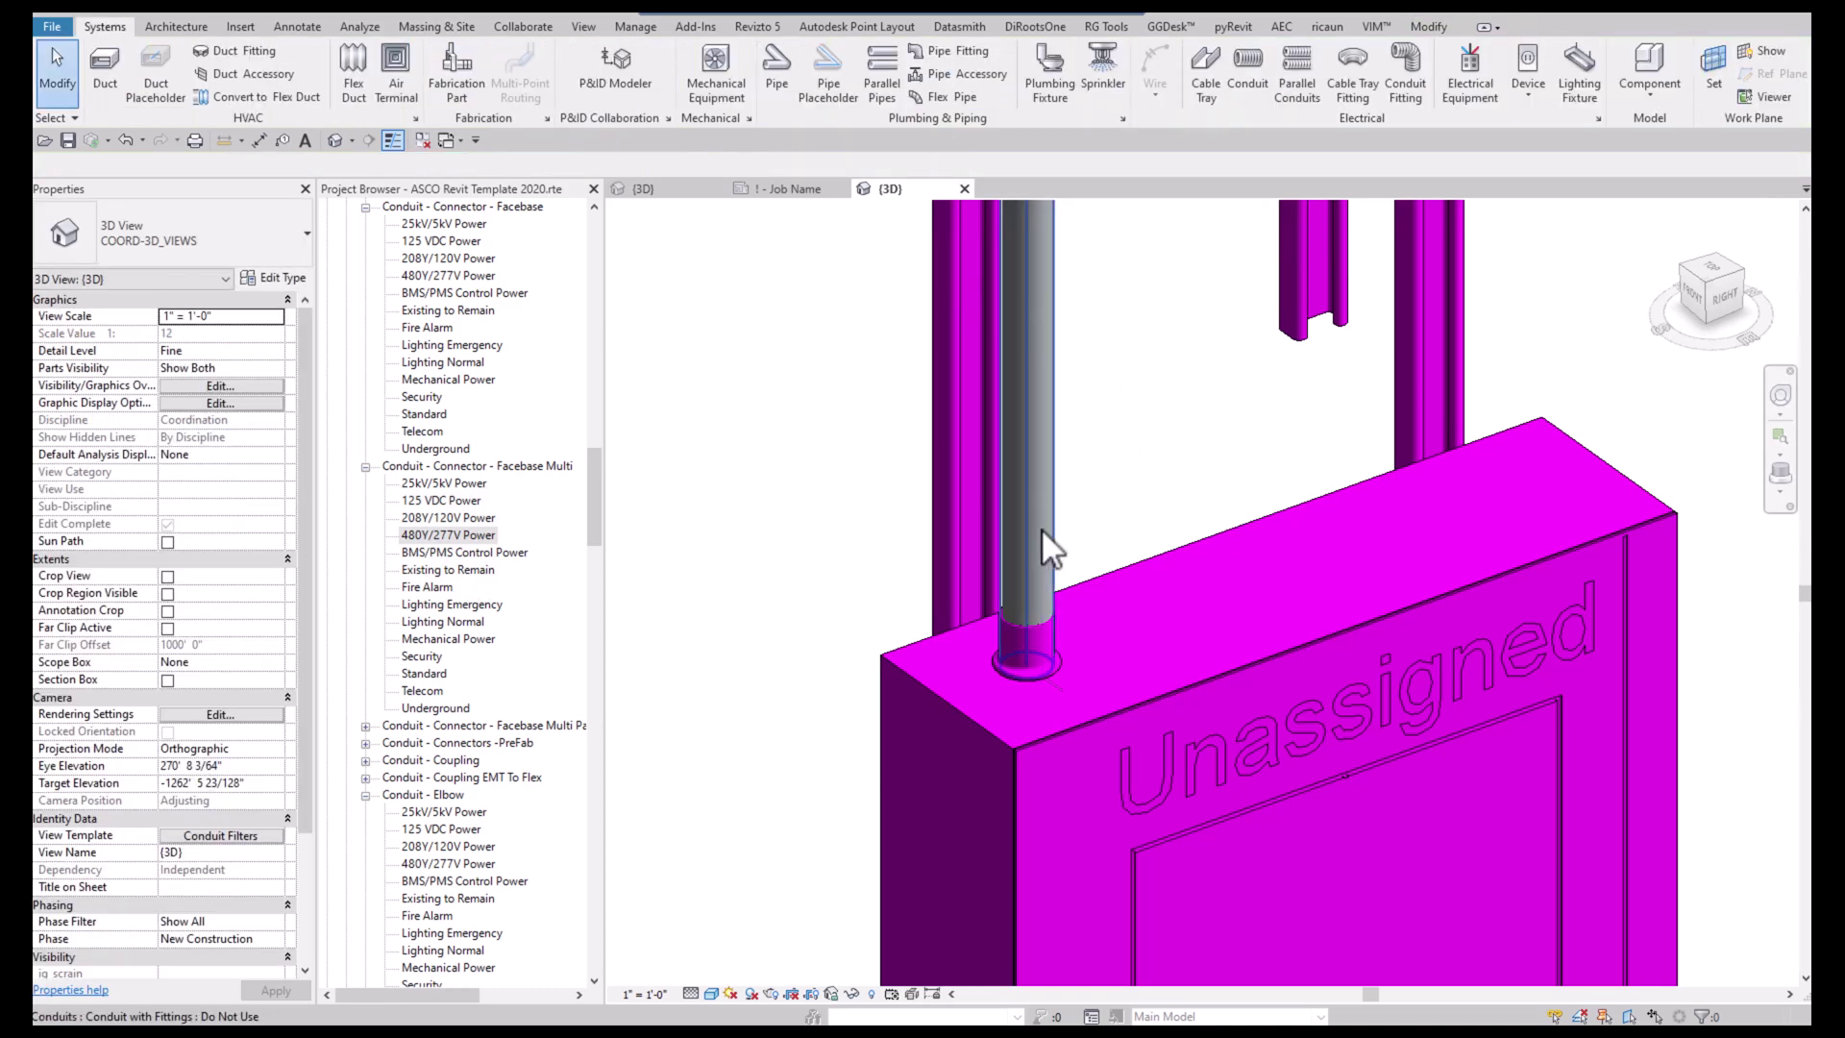
{"action": "left_click", "coordinate": [1048, 660]}
{"action": "left_click", "coordinate": [1058, 645]}
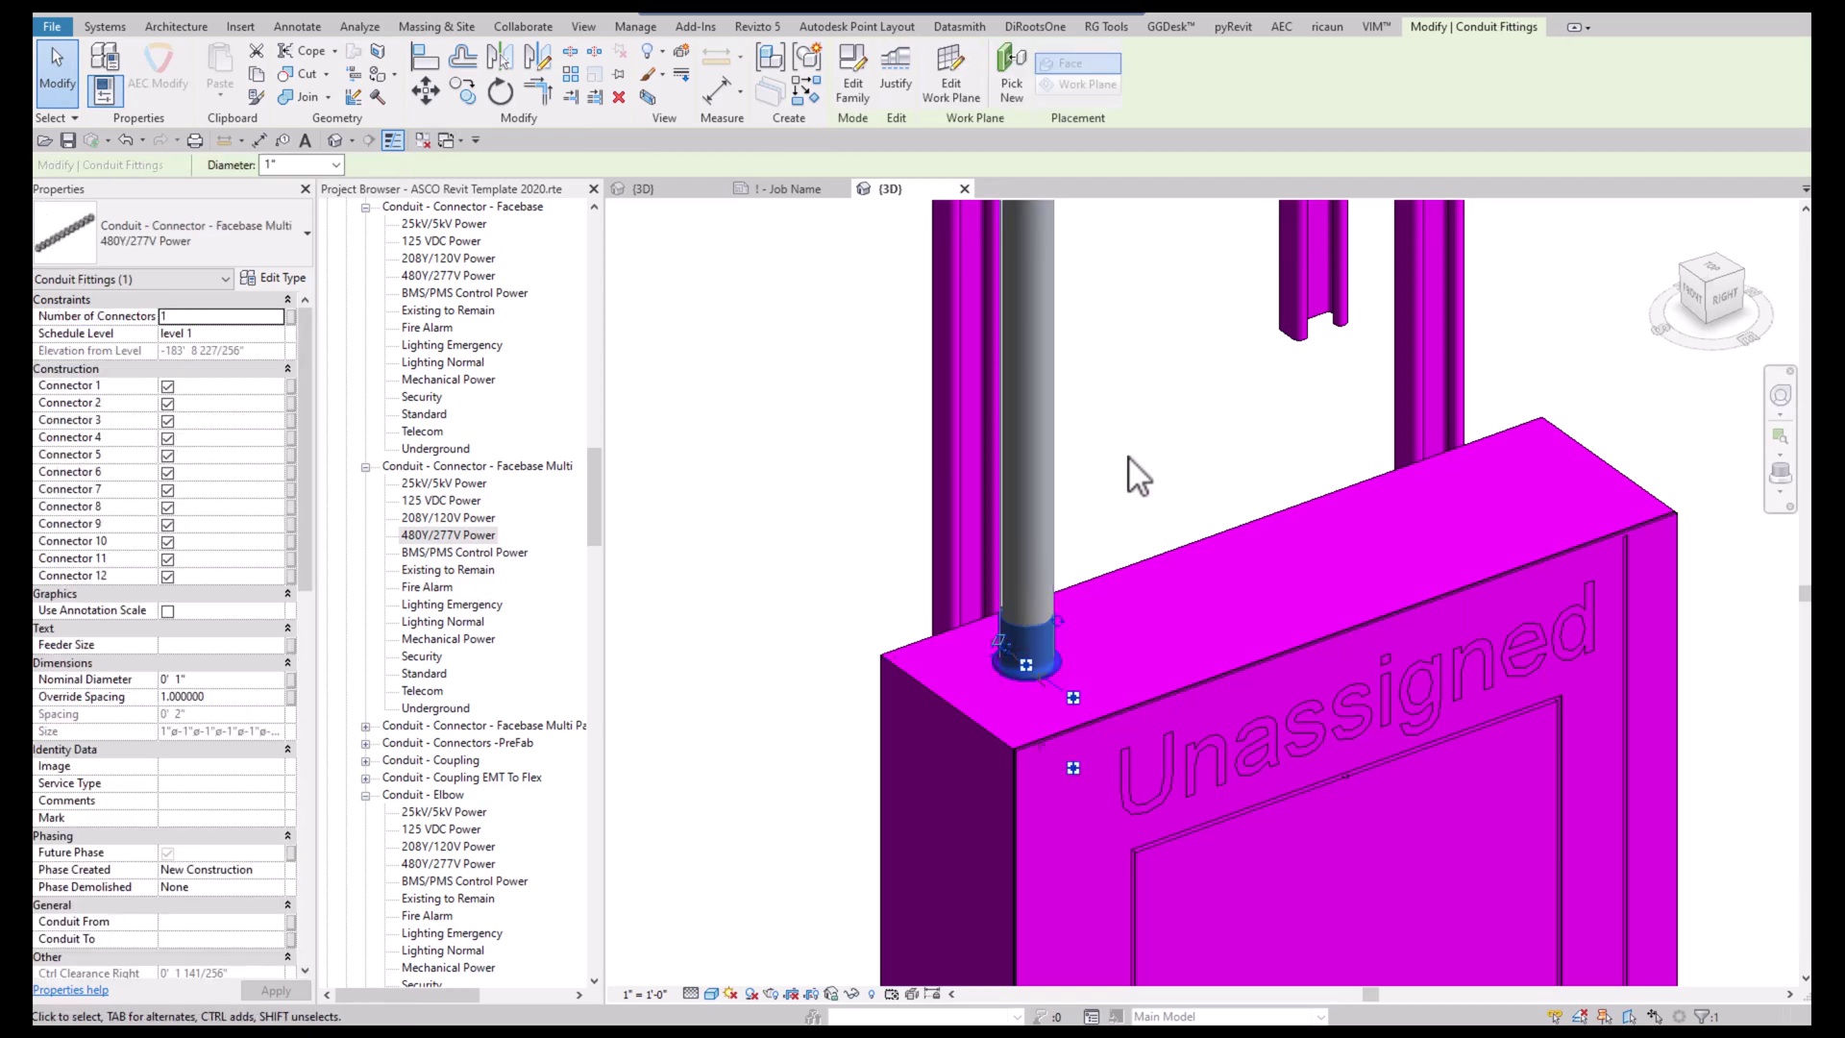
{"action": "left_click", "coordinate": [1128, 458]}
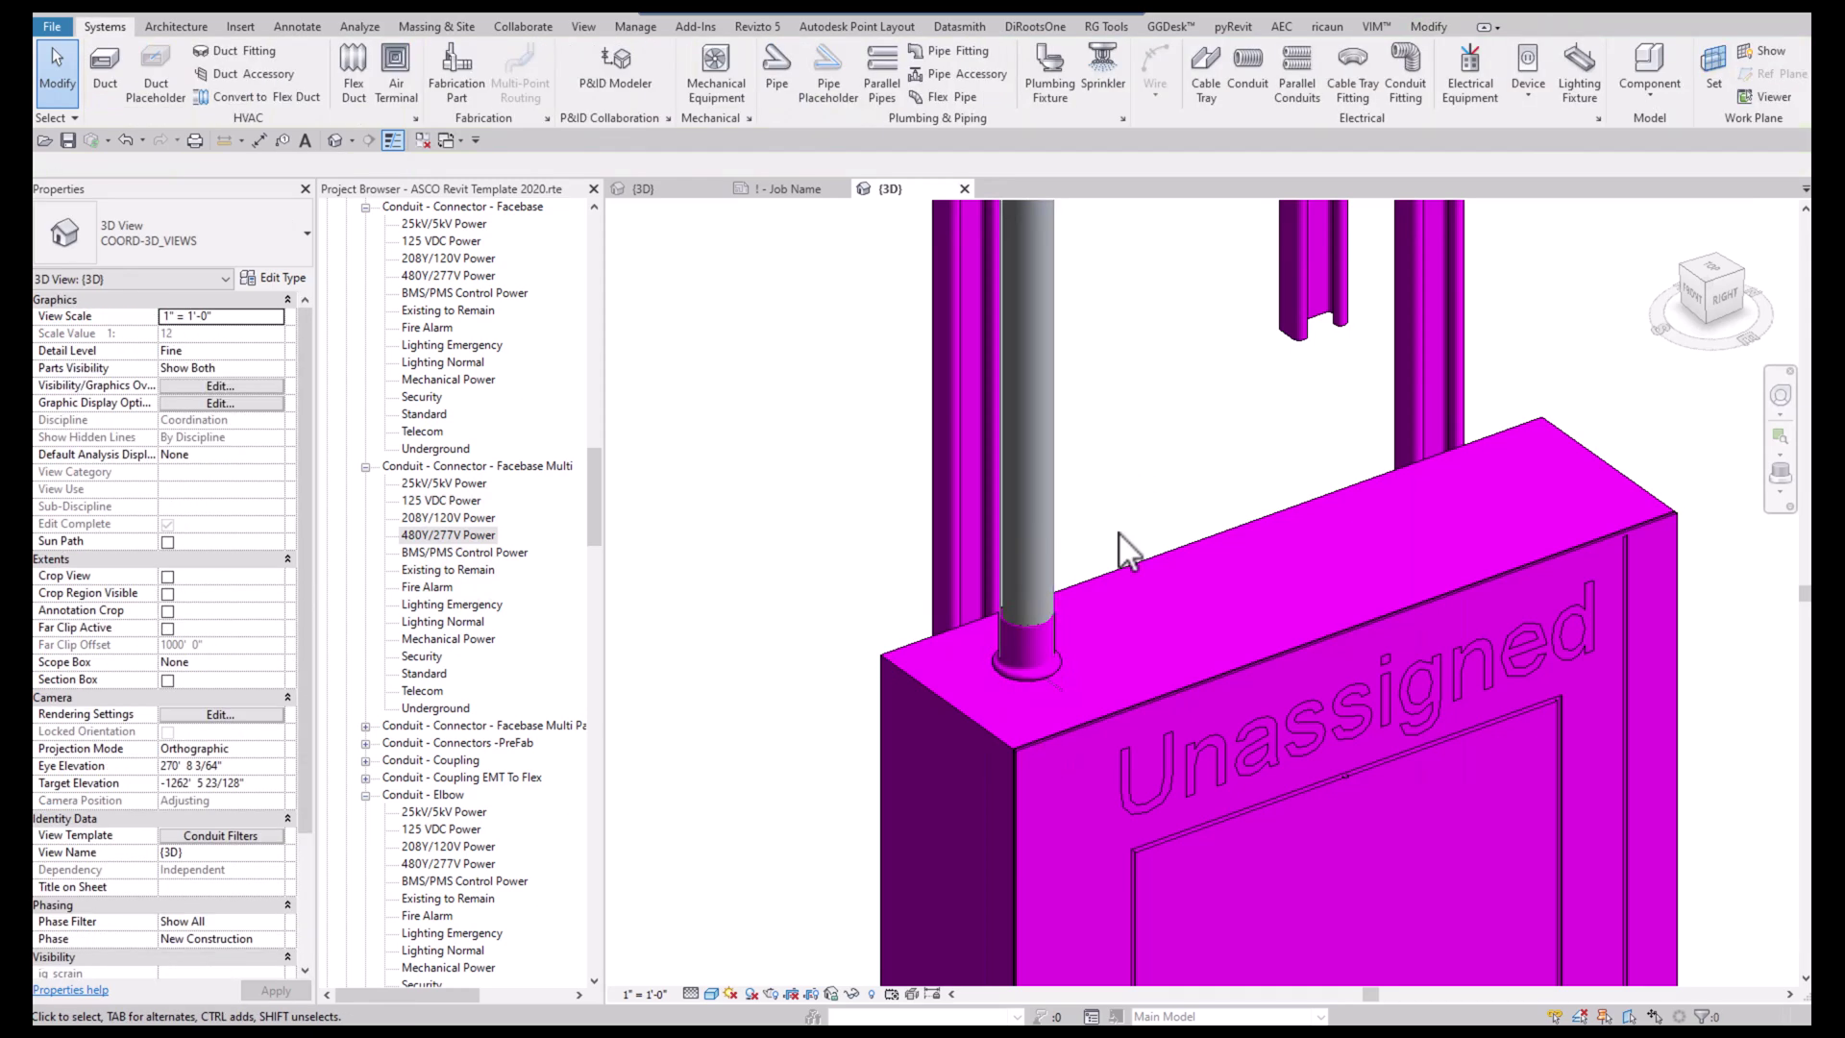
{"action": "left_click", "coordinate": [1047, 584]}
Drag the panel-top connector left to sit beside the left vertical post
{"action": "left_click", "coordinate": [1084, 494]}
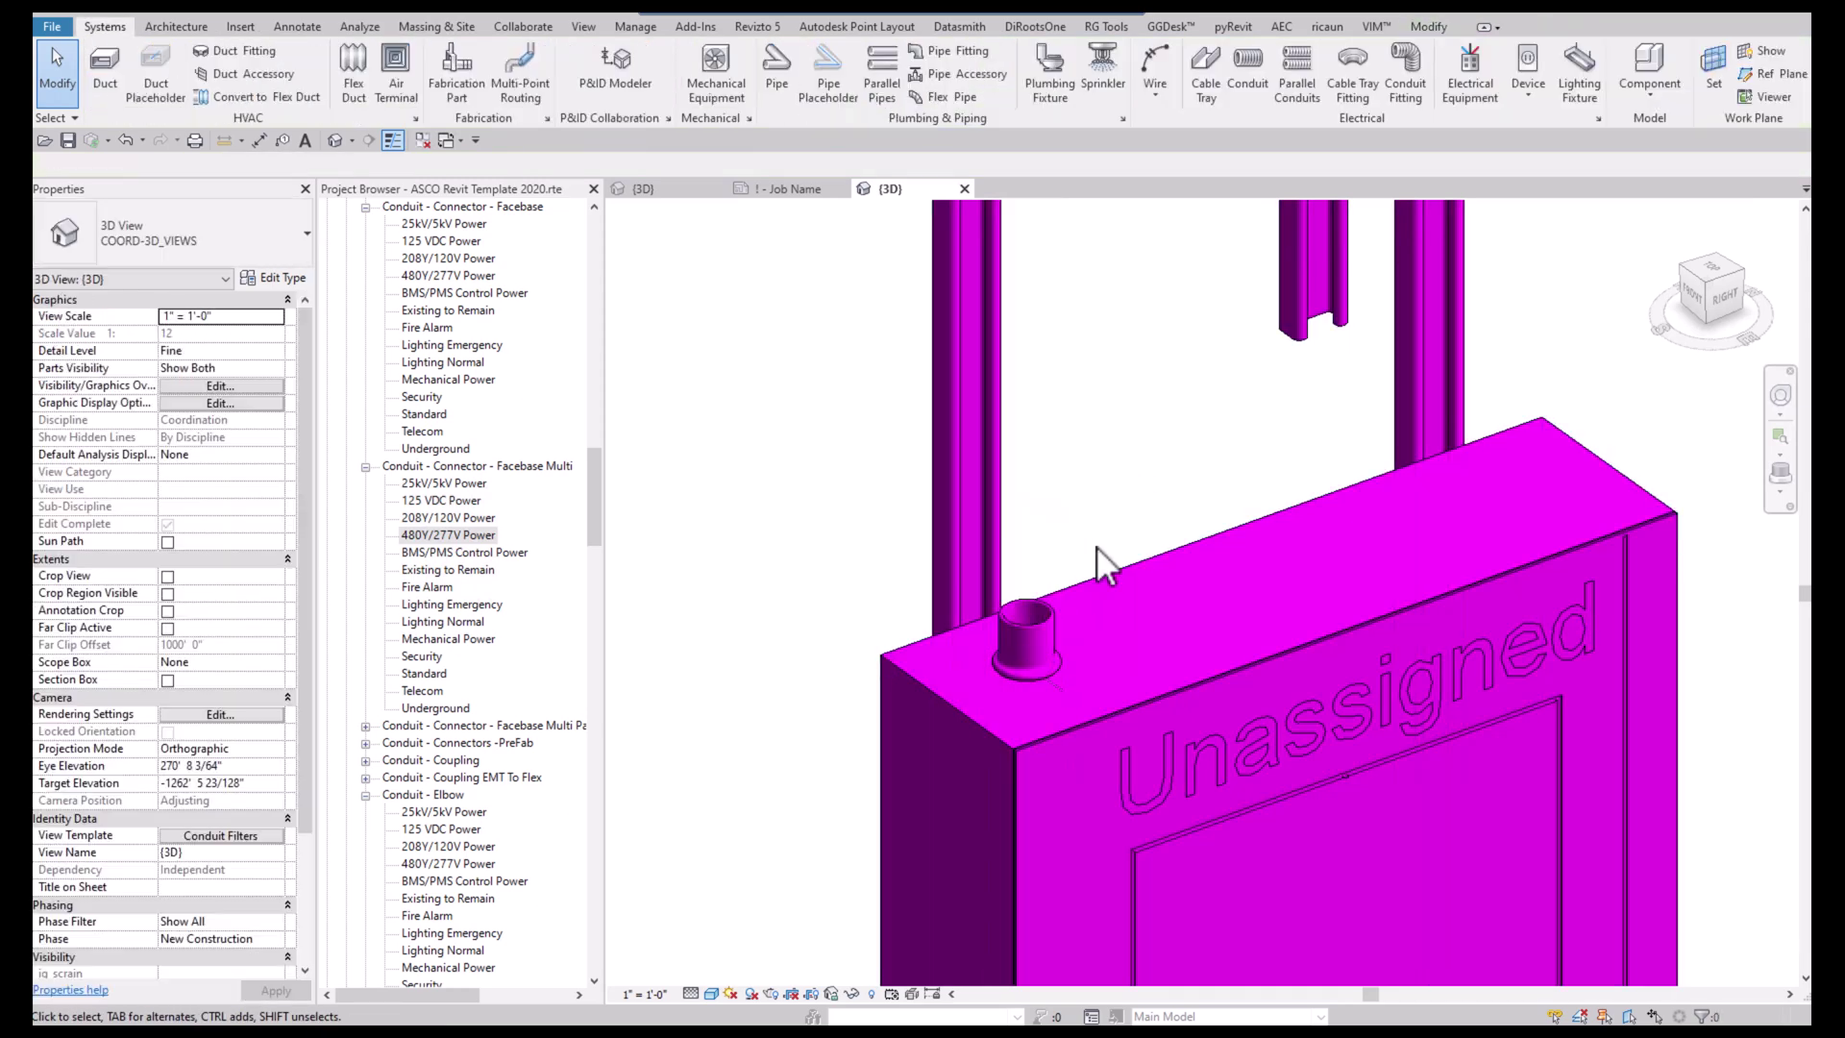
{"action": "left_click", "coordinate": [1051, 649]}
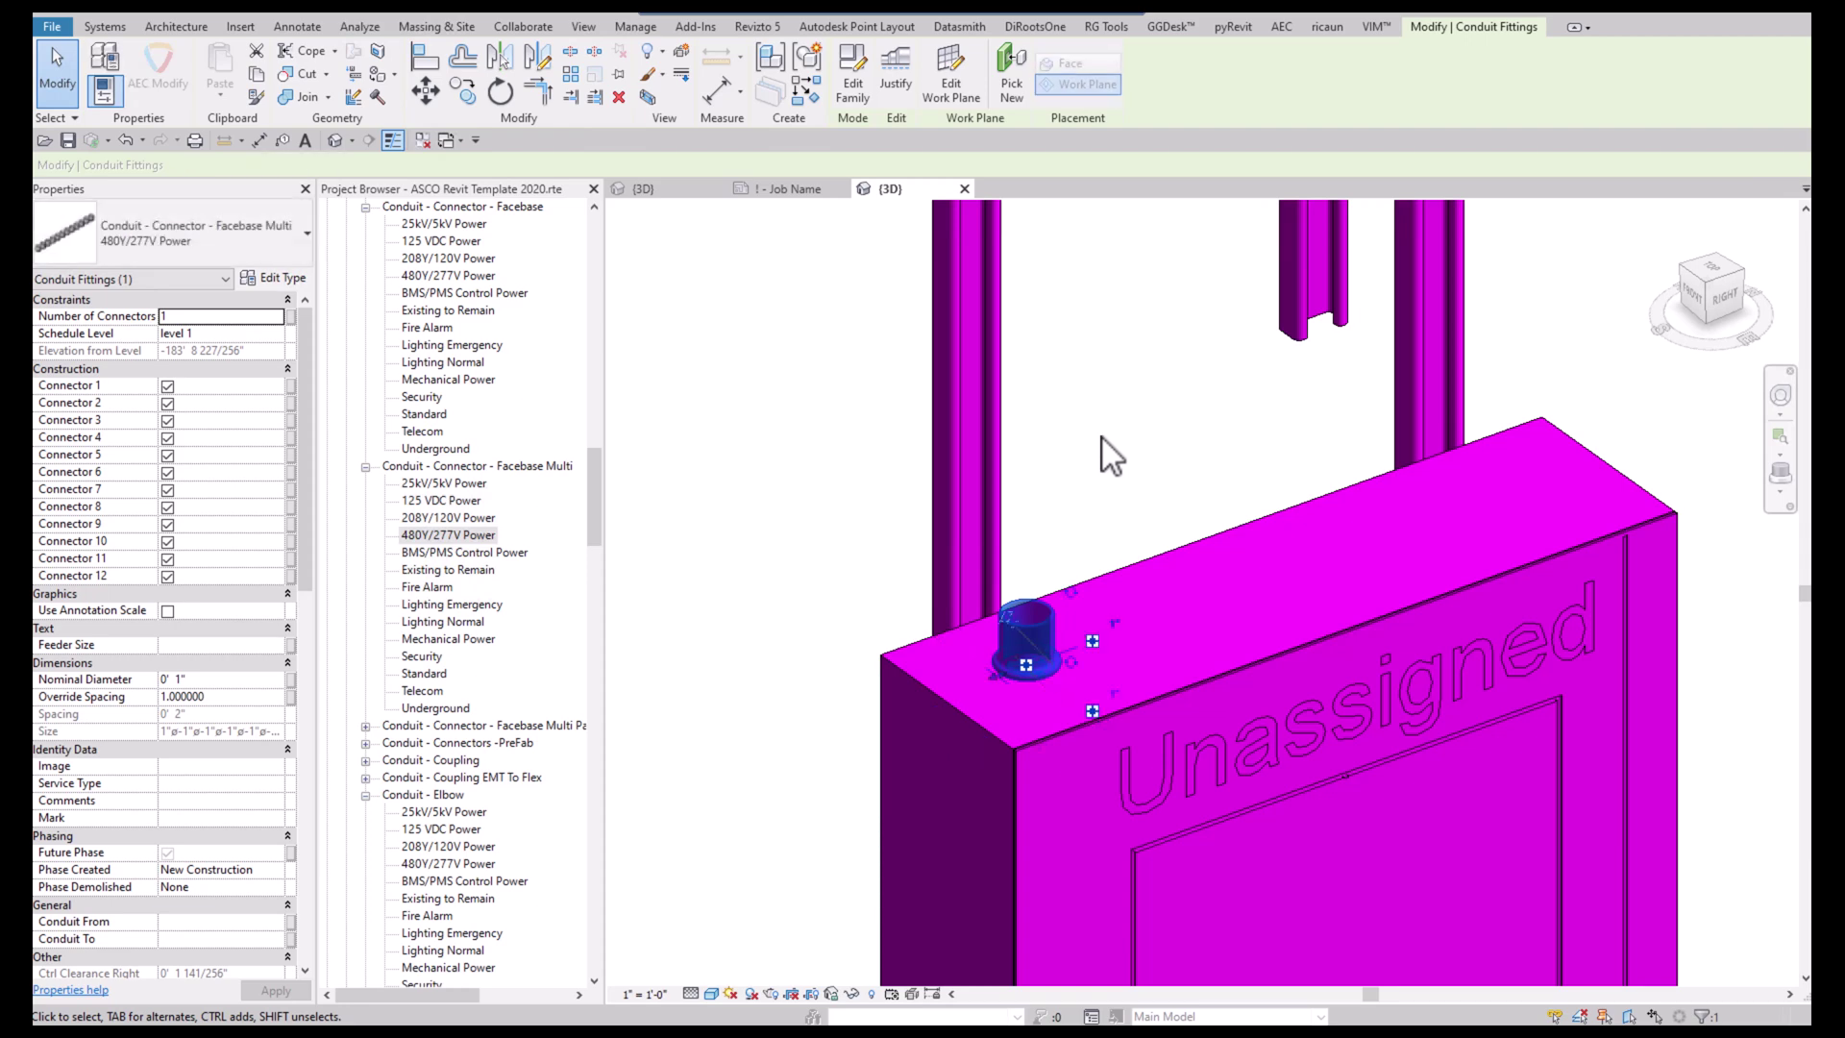
{"action": "left_click", "coordinate": [851, 601]}
{"action": "scroll", "coordinate": [999, 697], "scroll_direction": "up", "scroll_amount": 3}
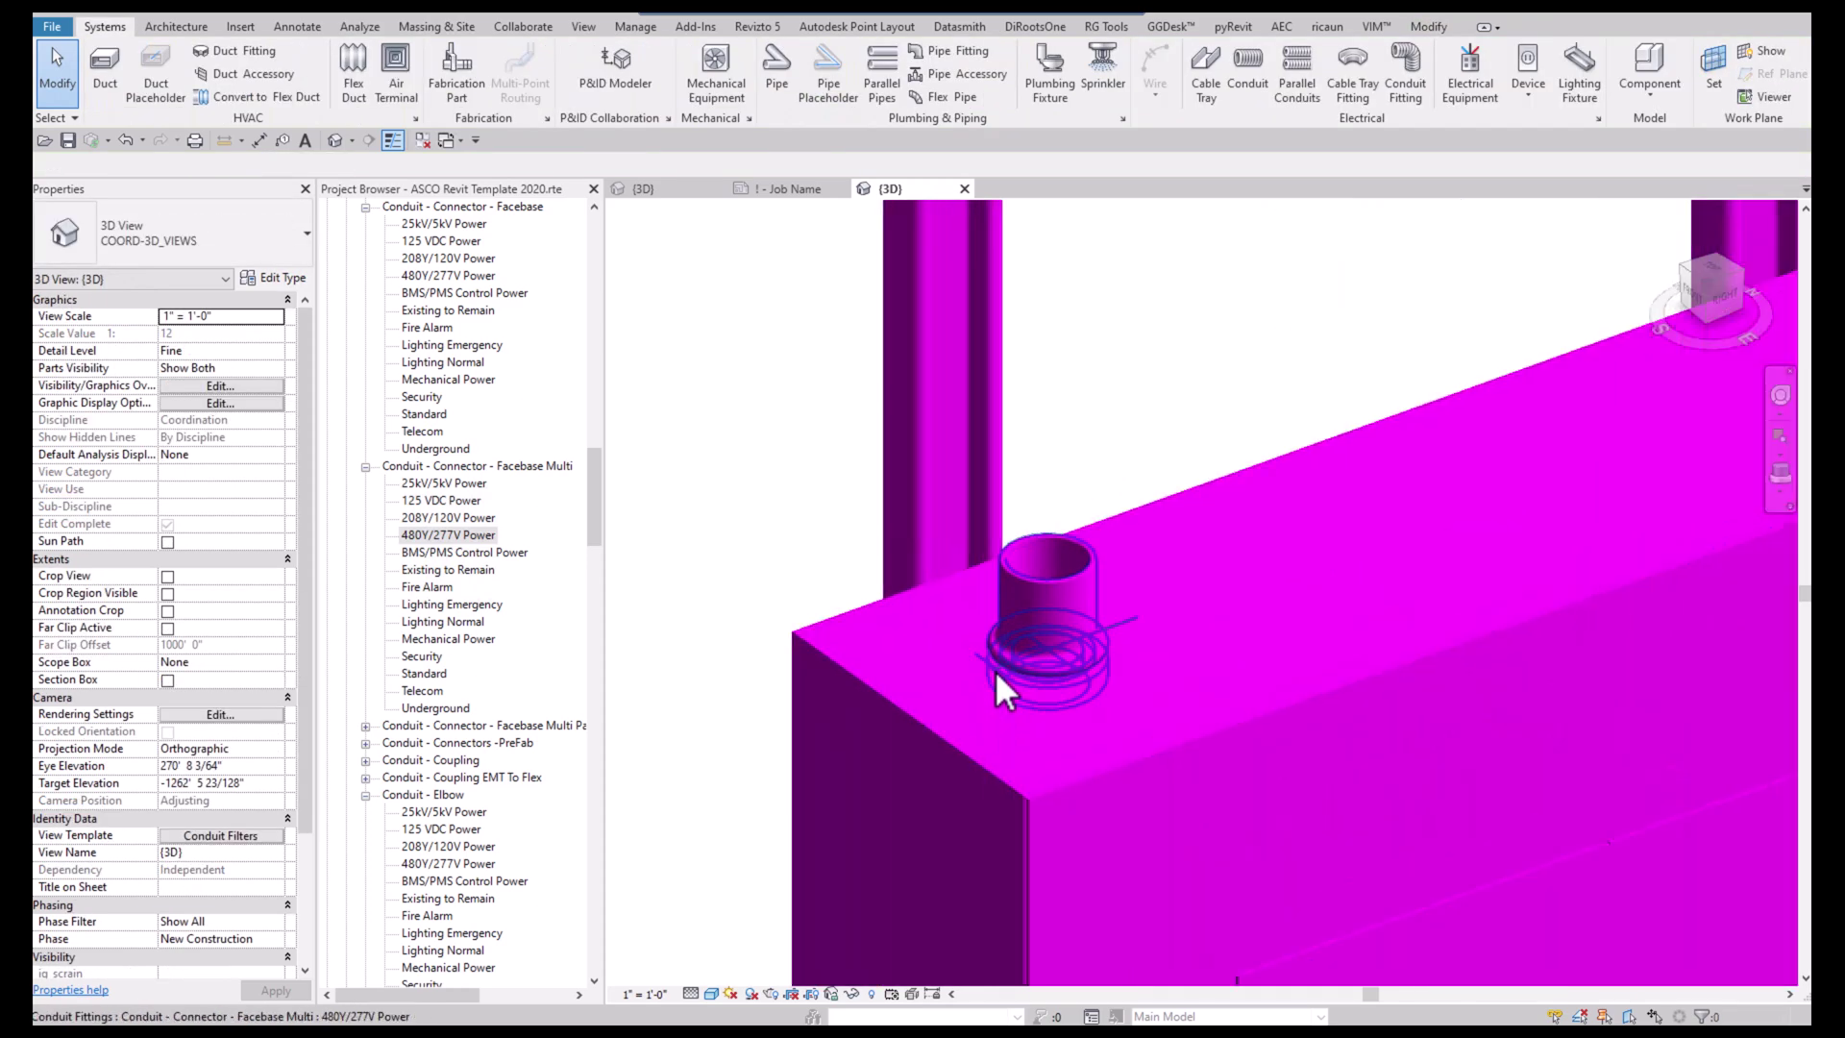
{"action": "scroll", "coordinate": [995, 670], "scroll_direction": "up", "scroll_amount": 1}
{"action": "left_click", "coordinate": [1001, 684]}
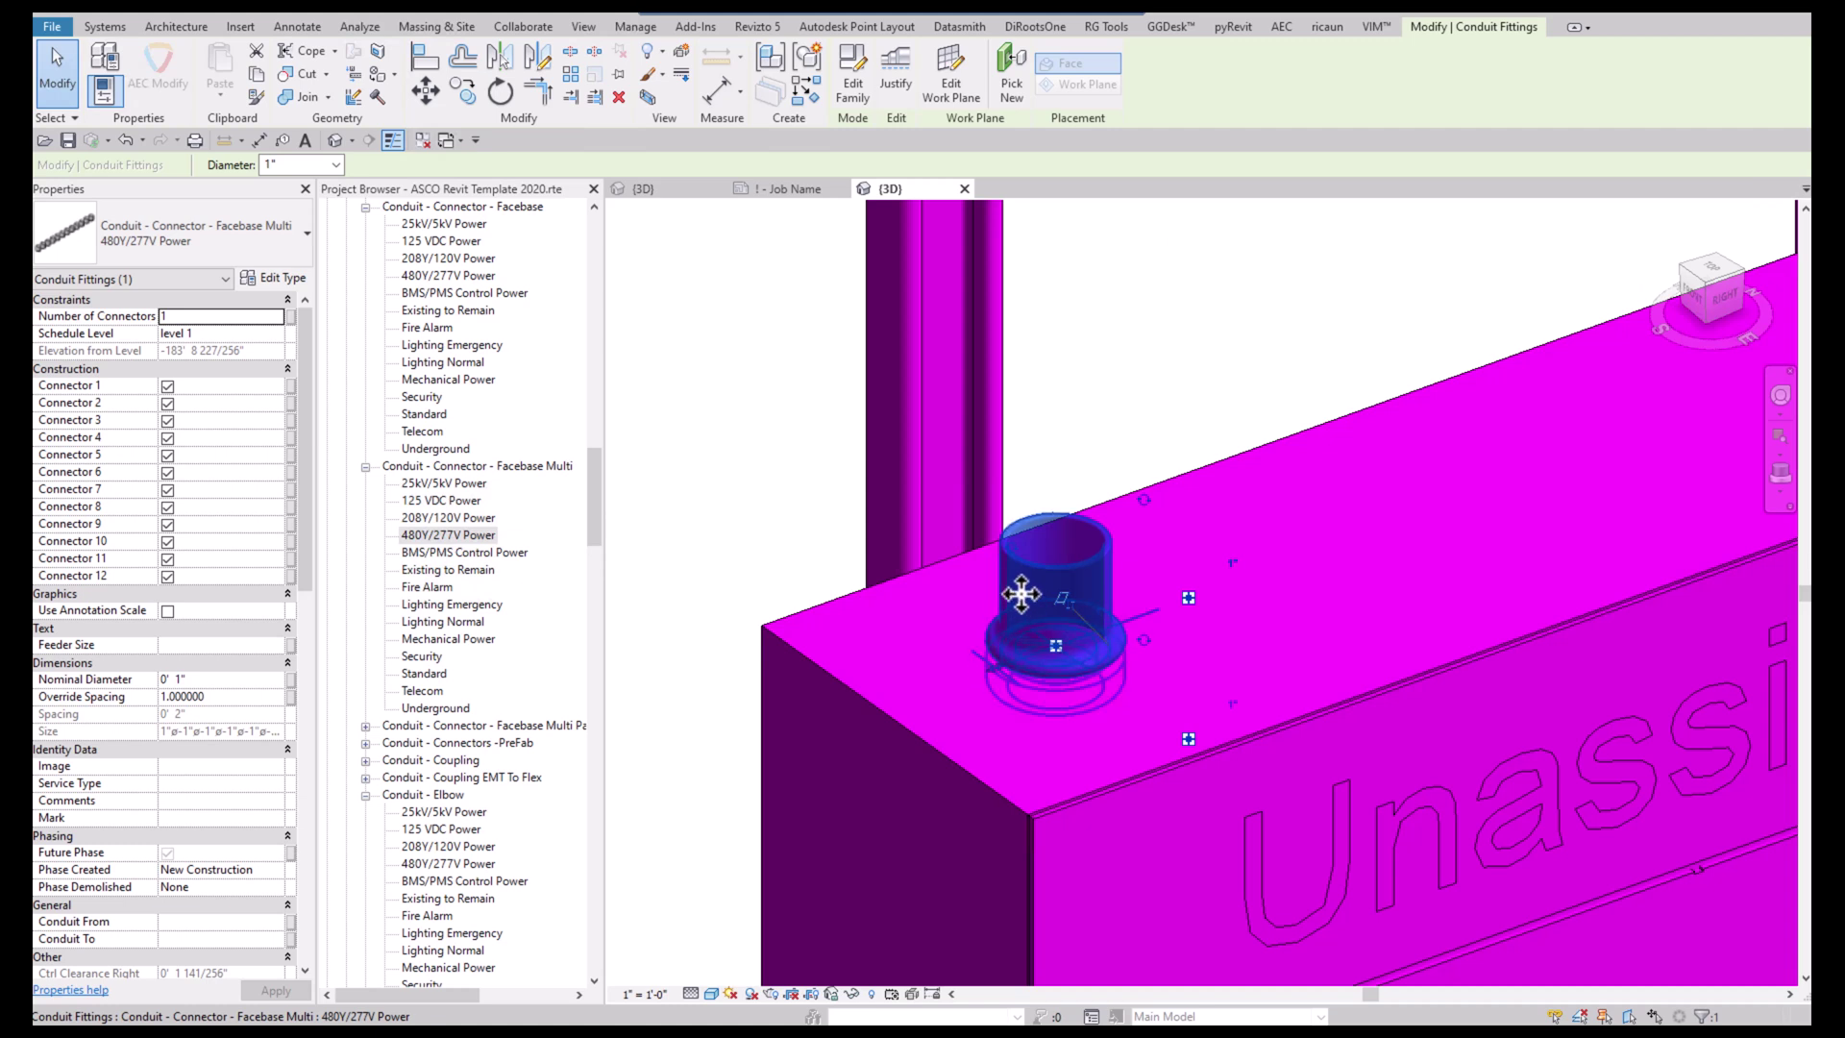
{"action": "left_click_drag", "start_coordinate": [1016, 592], "coordinate": [1132, 383]}
{"action": "left_click", "coordinate": [1132, 383]}
{"action": "scroll", "coordinate": [1132, 383], "scroll_direction": "down", "scroll_amount": 5}
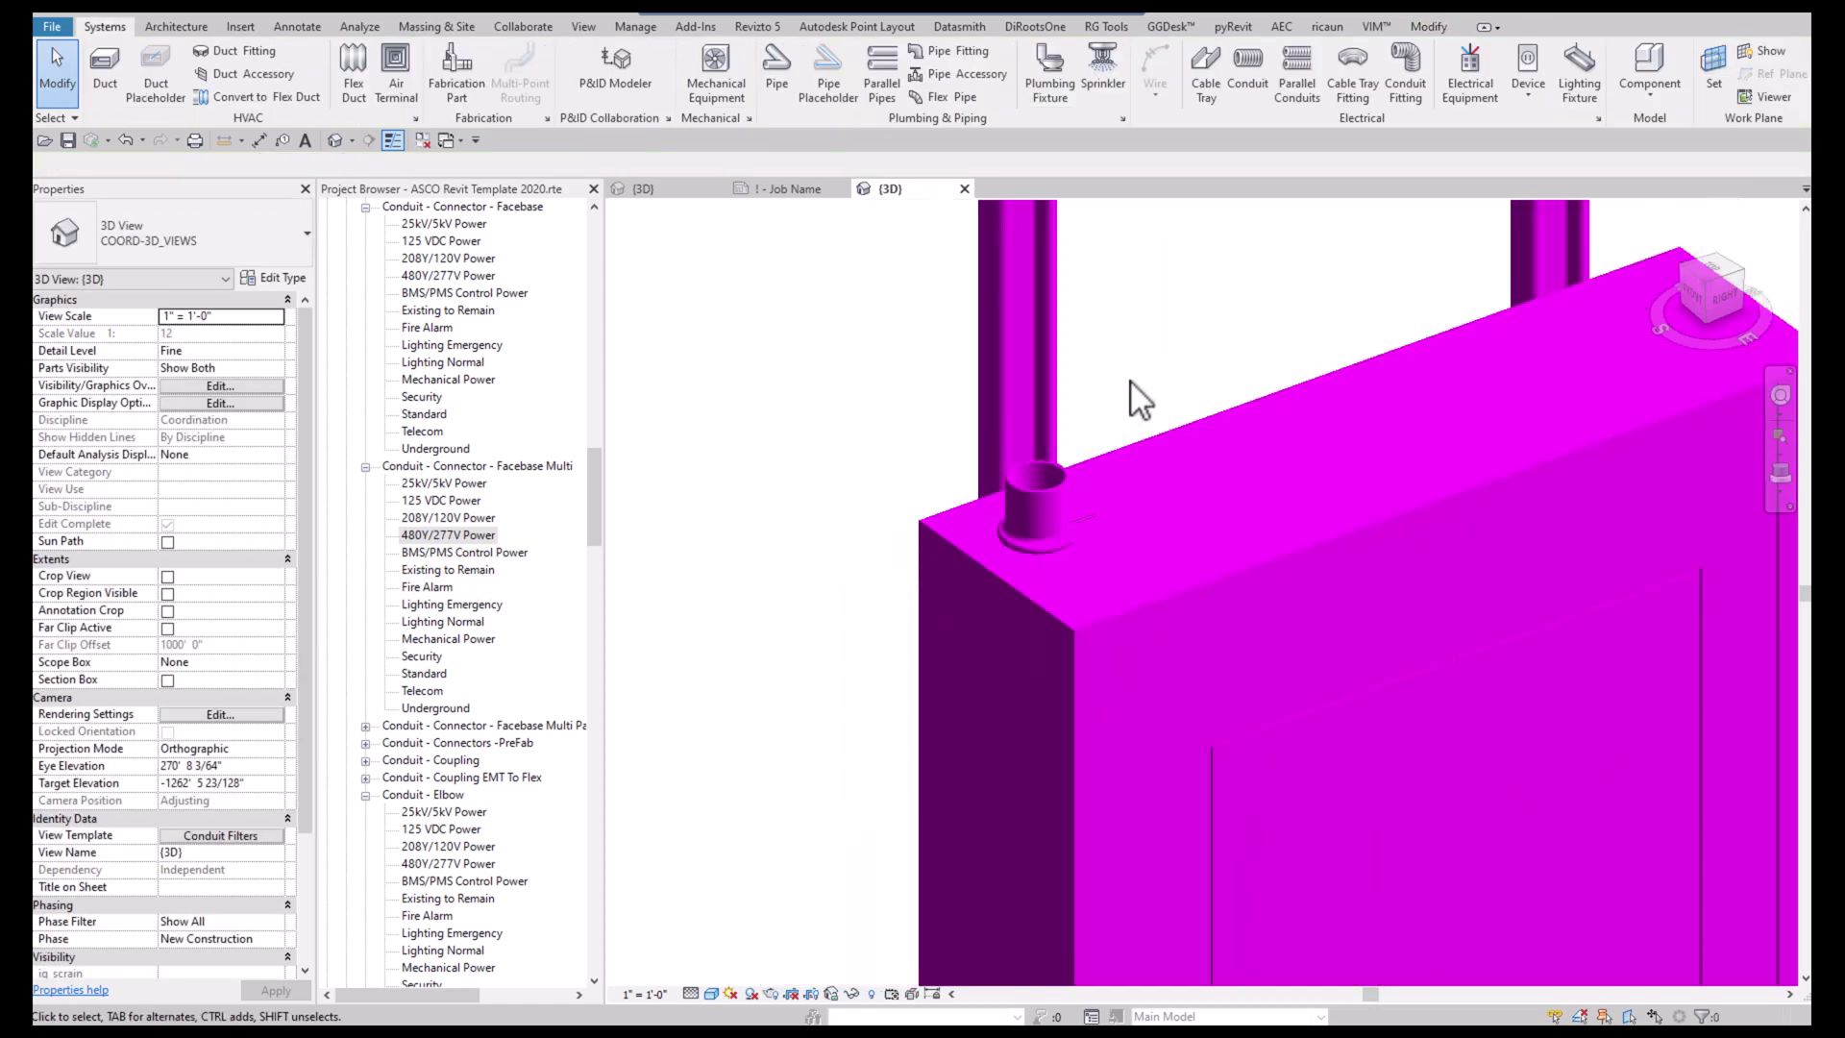
Set the Facebase Multi fitting's Number of Connectors to 4 and reselect it
{"action": "left_click", "coordinate": [978, 598]}
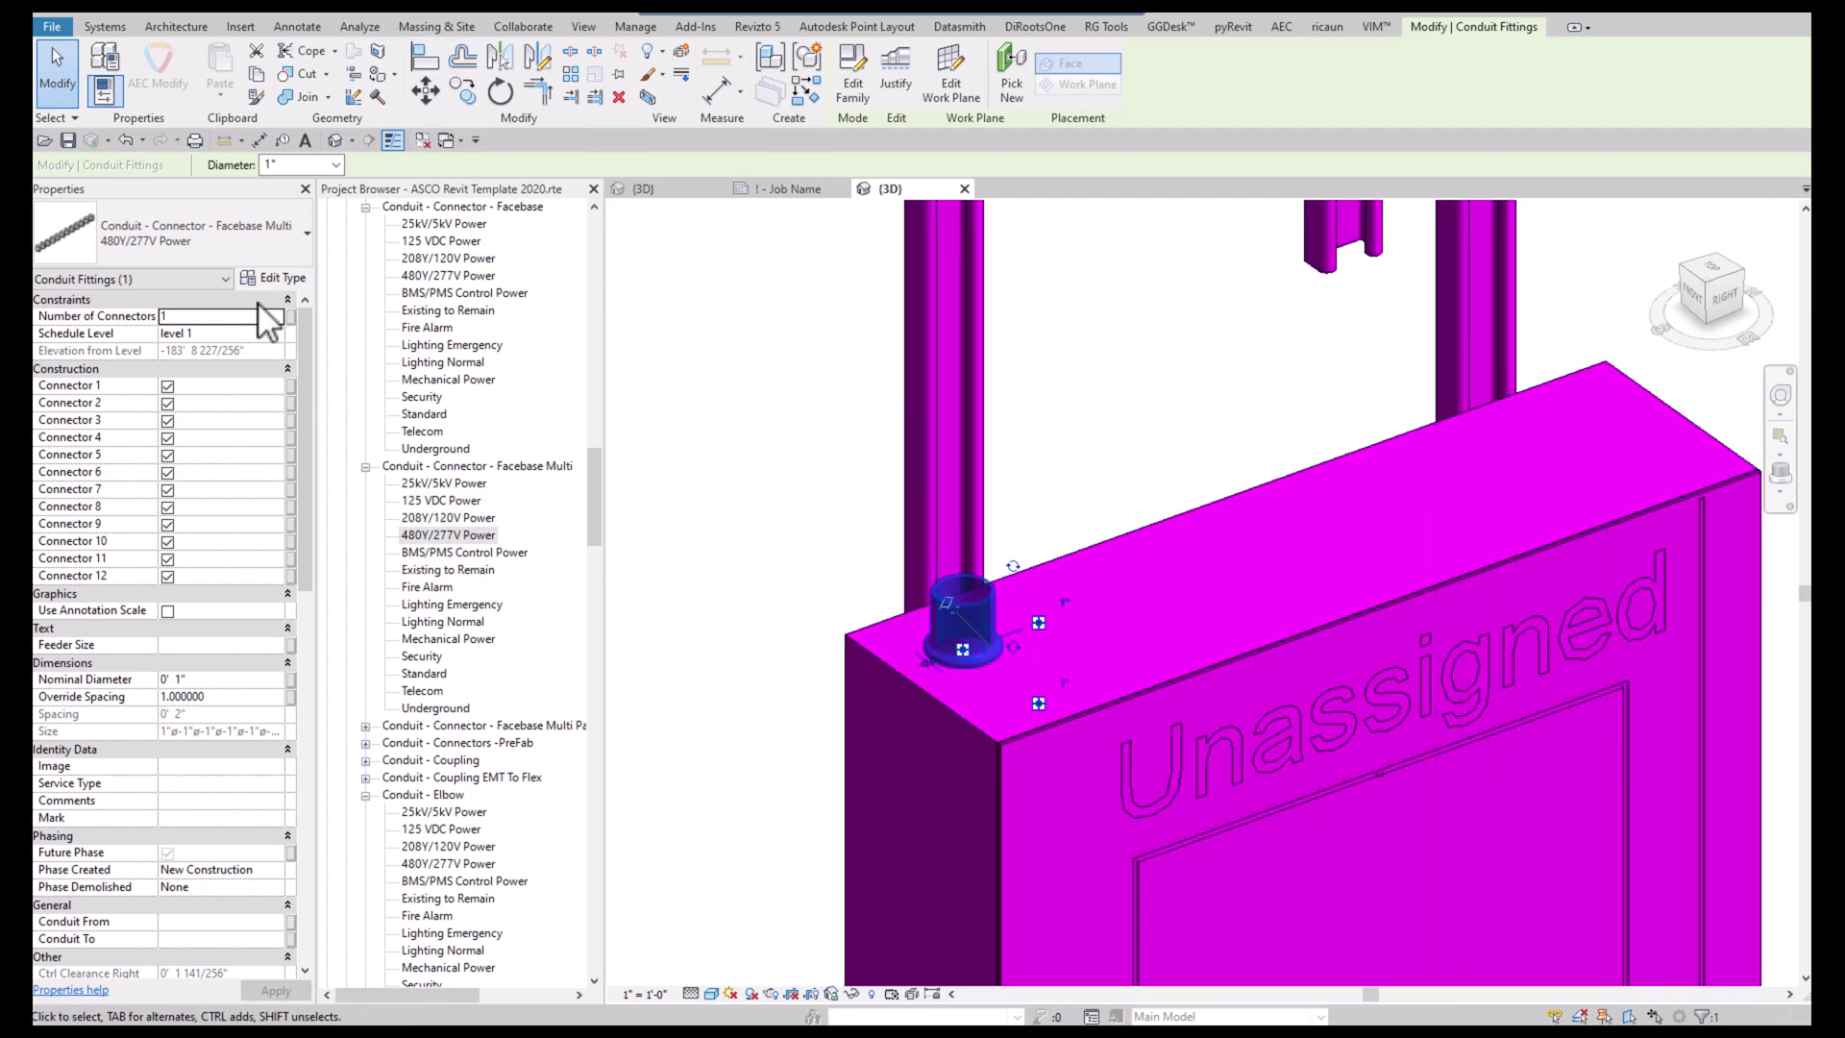
{"action": "type", "text": "4"}
{"action": "key", "text": "Return"}
{"action": "left_click", "coordinate": [1197, 406]}
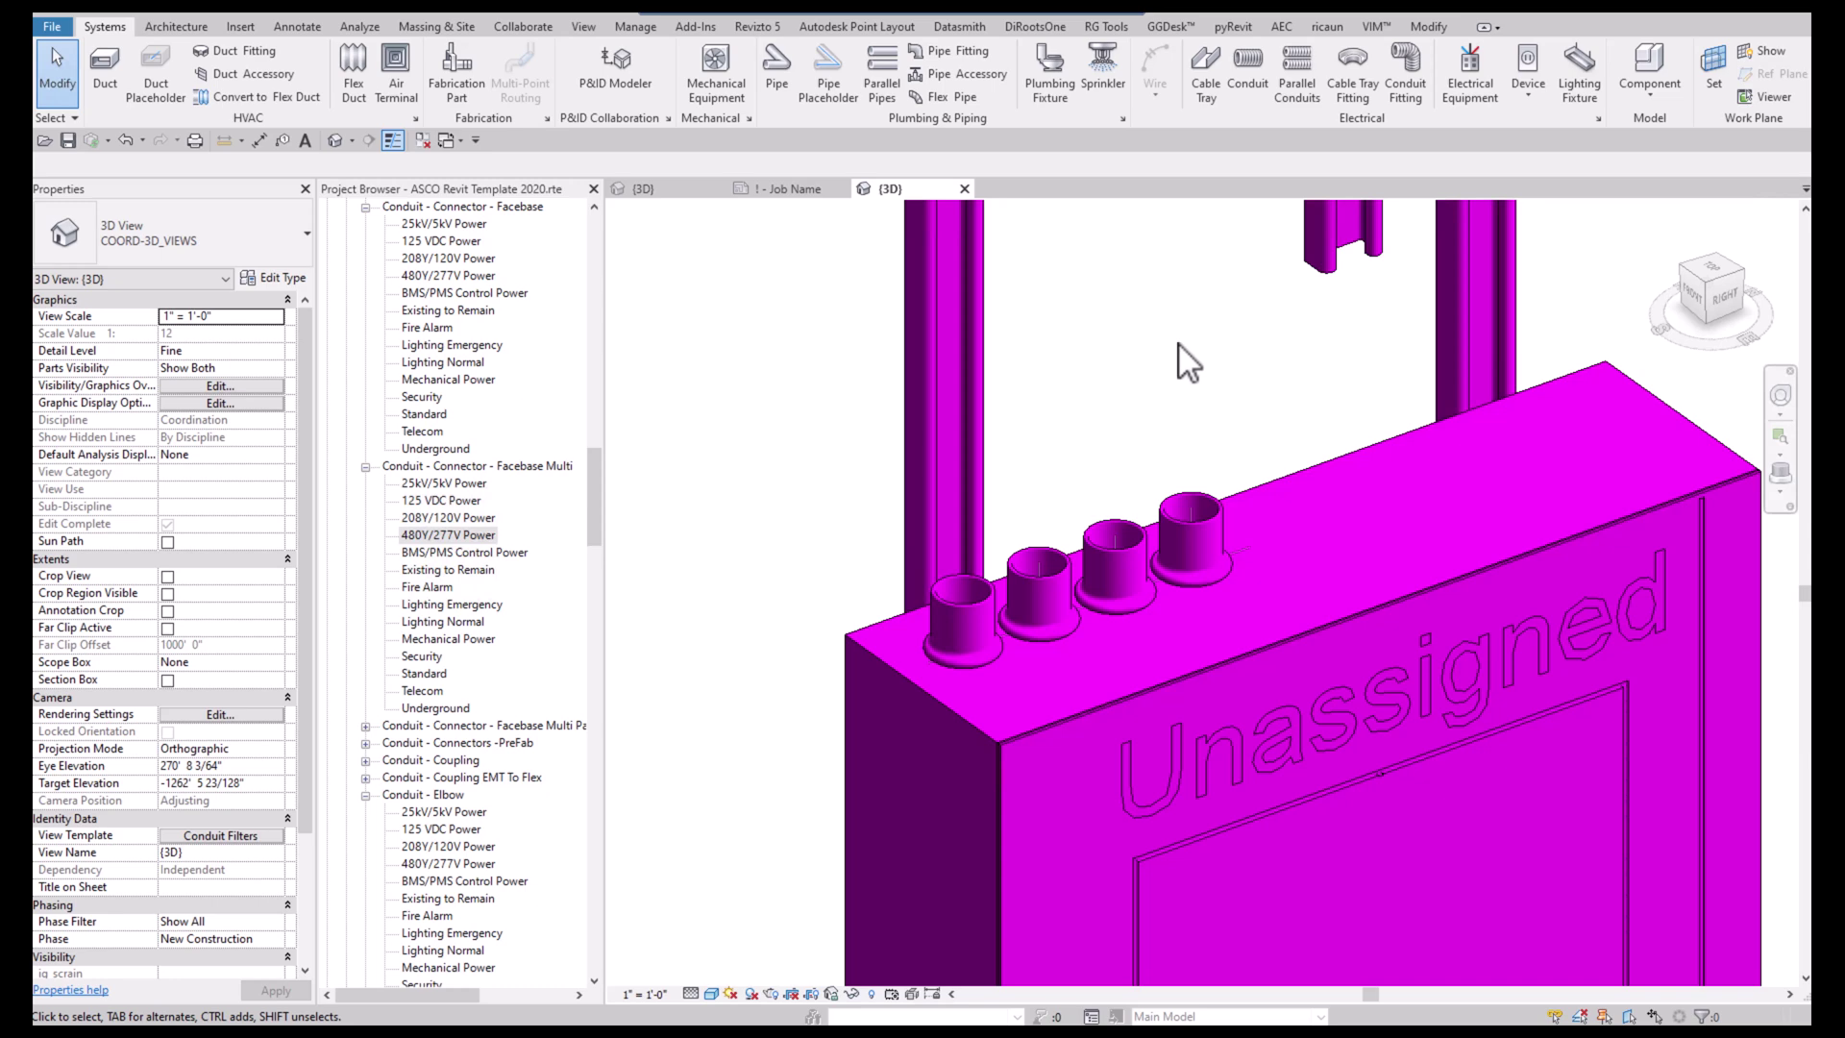
{"action": "left_click", "coordinate": [1129, 524]}
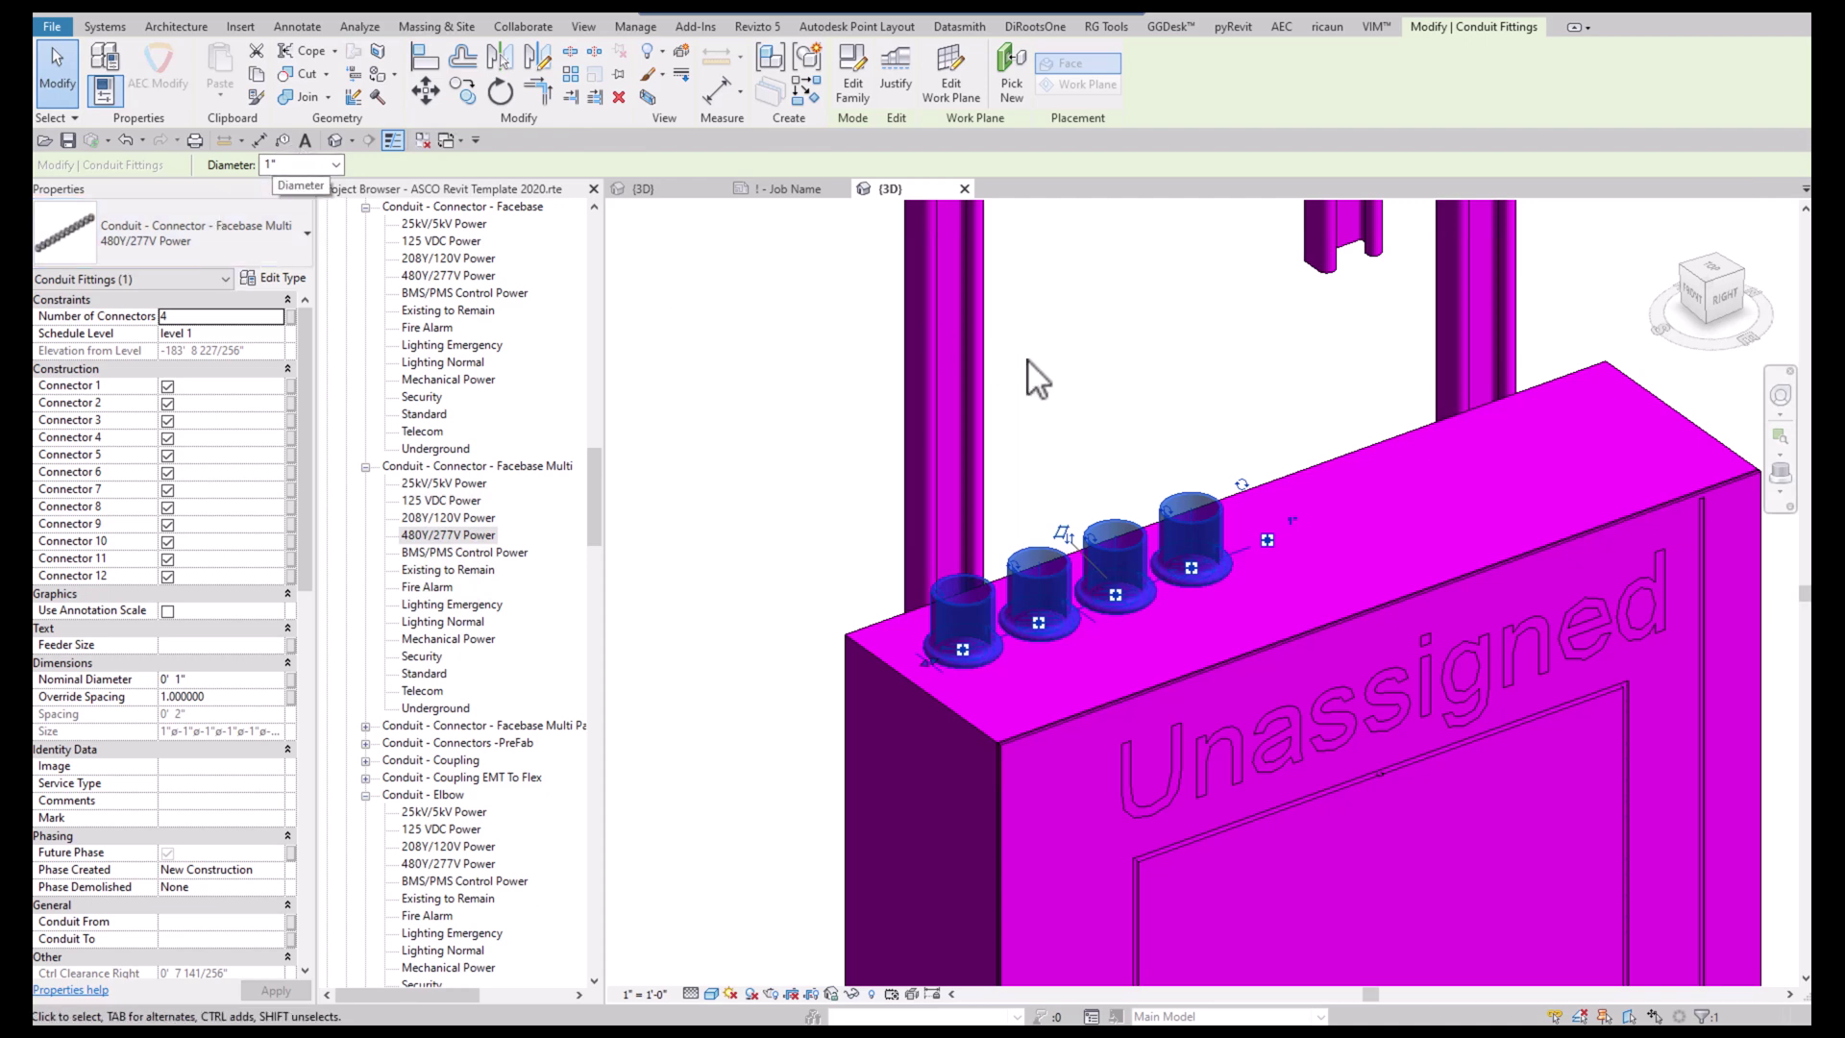
Check the fitting's type properties, deselect it, and zoom out to view the four hubs
{"action": "left_click", "coordinate": [284, 280]}
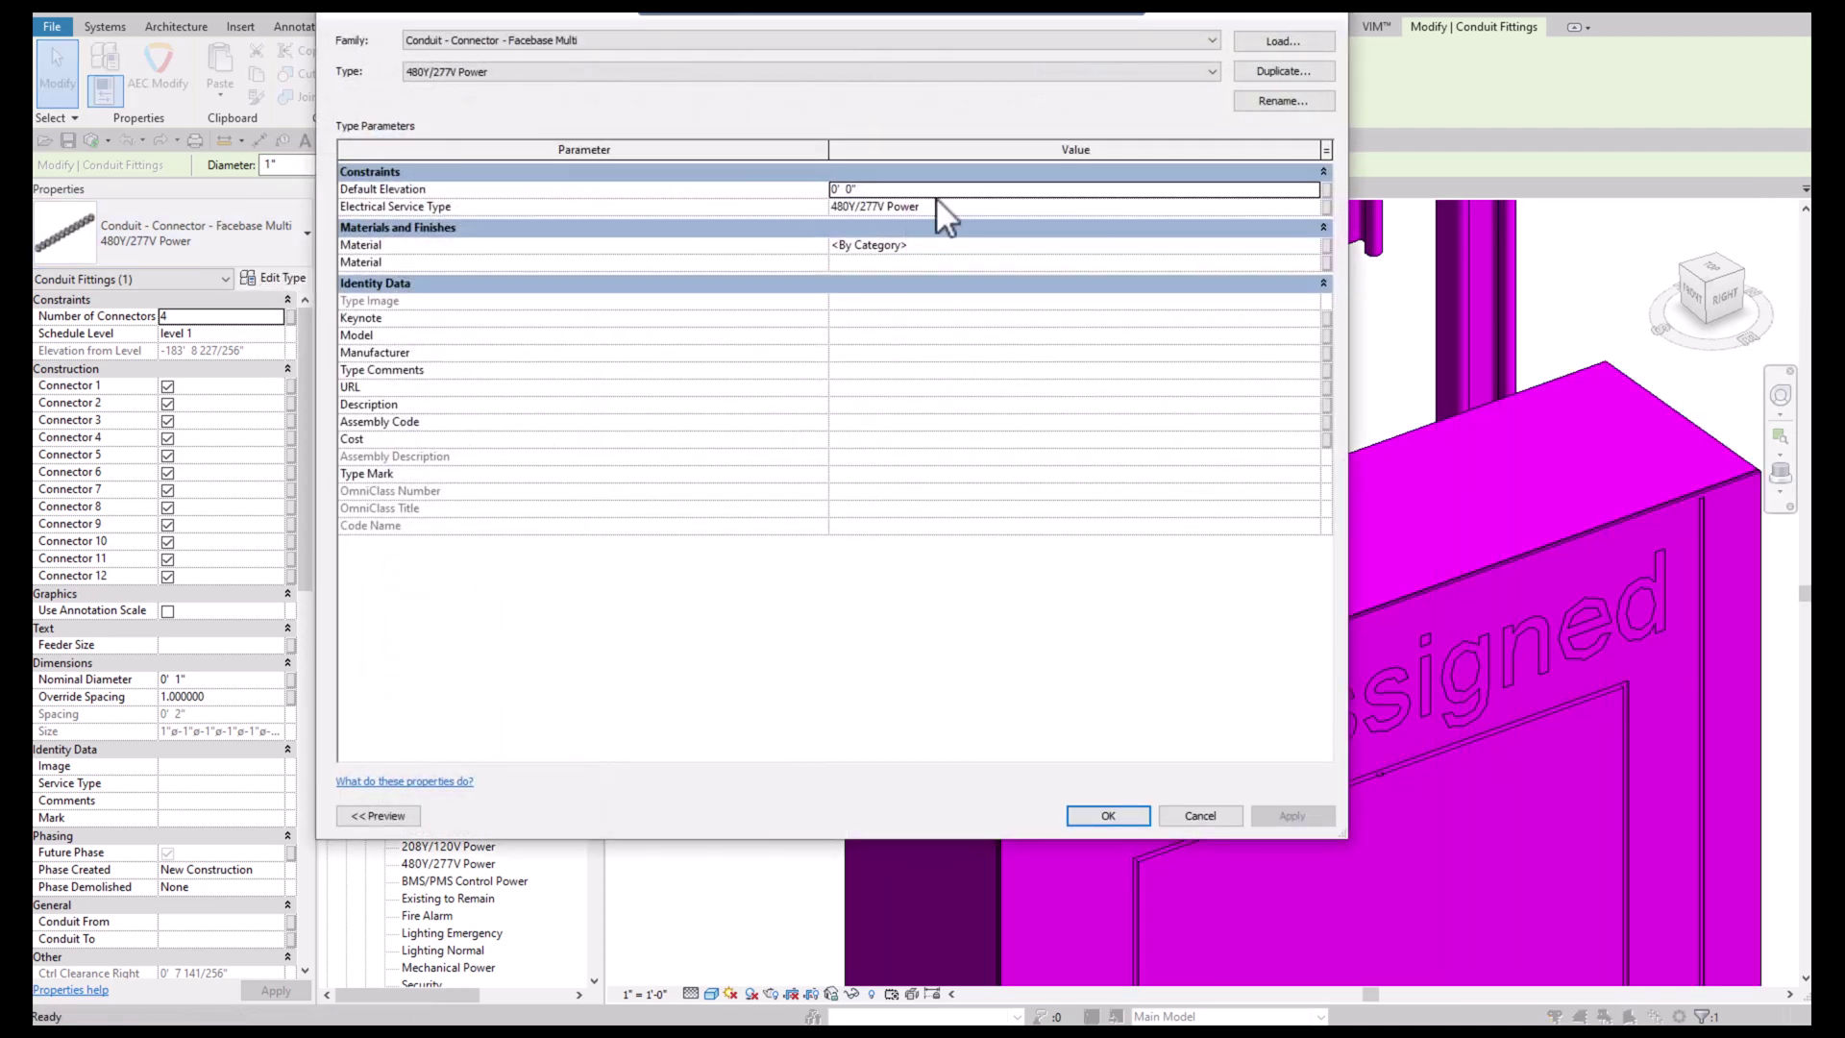
{"action": "left_click", "coordinate": [1176, 809]}
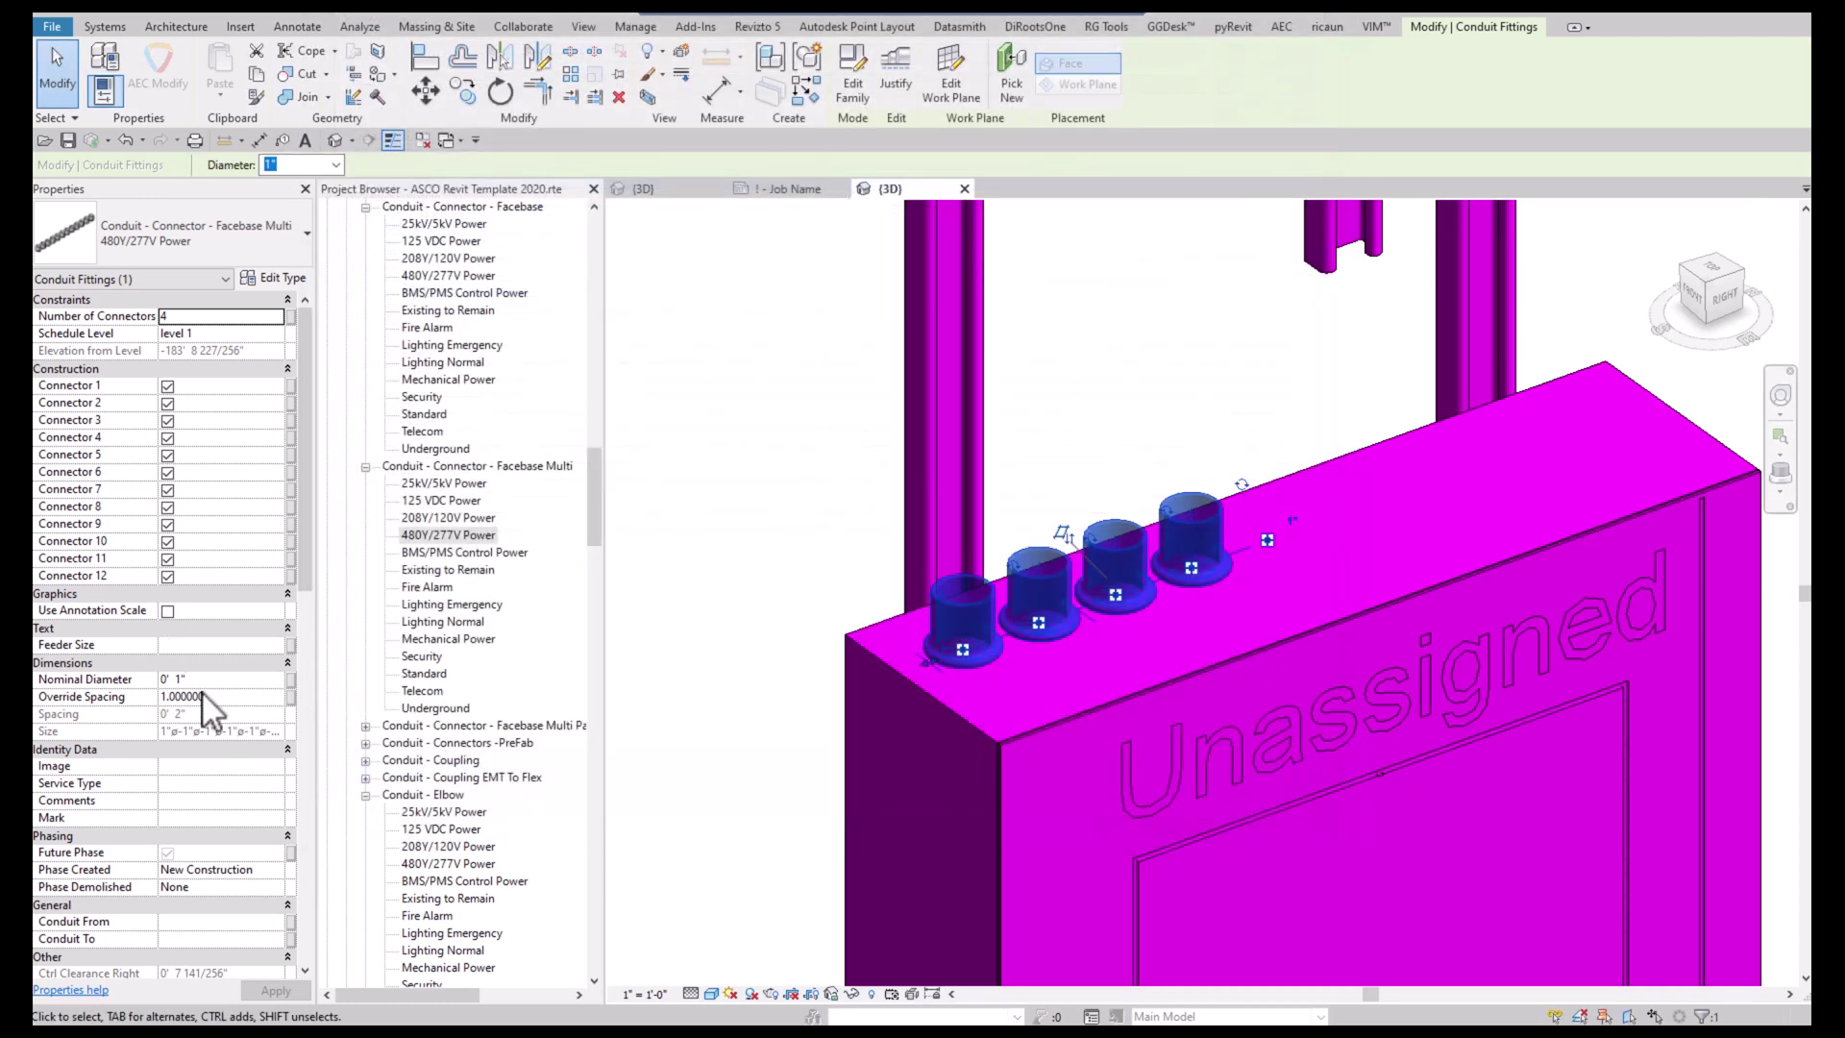
{"action": "scroll", "coordinate": [202, 692], "scroll_direction": "down", "scroll_amount": 3}
{"action": "scroll", "coordinate": [201, 692], "scroll_direction": "down", "scroll_amount": 5}
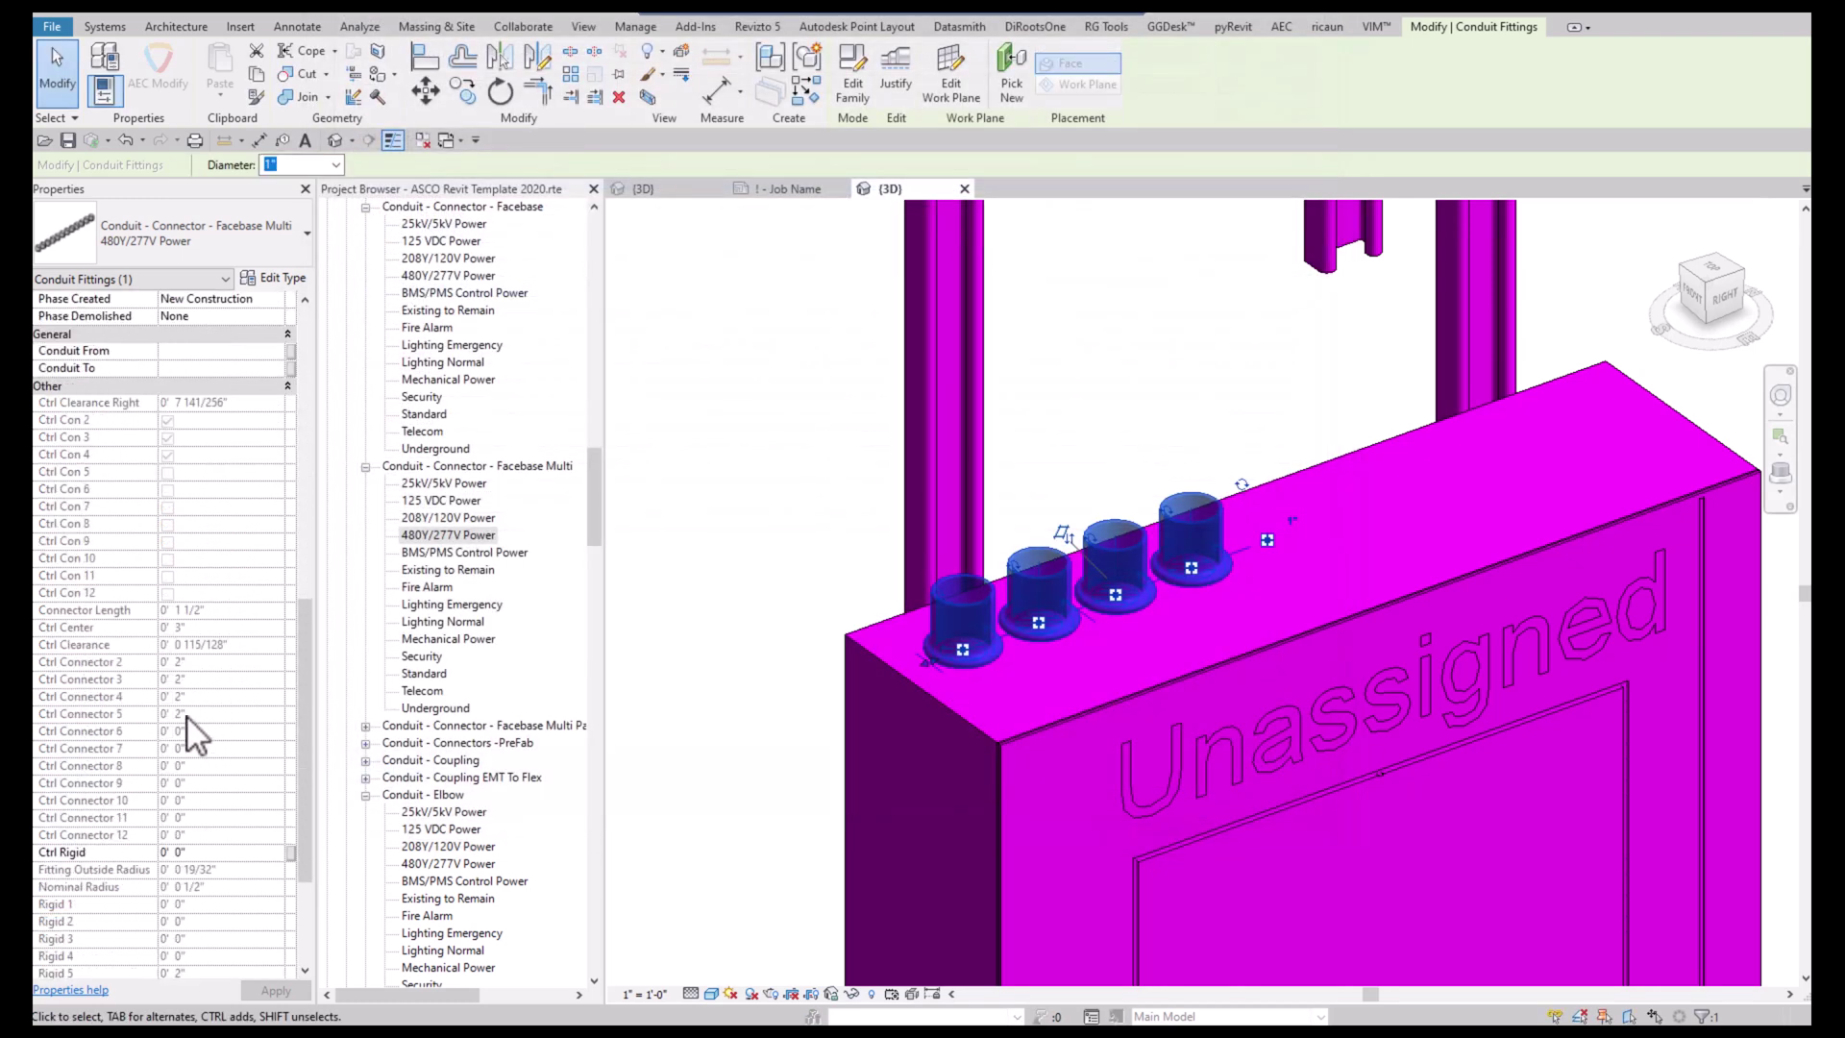
{"action": "scroll", "coordinate": [255, 690], "scroll_direction": "up", "scroll_amount": 2}
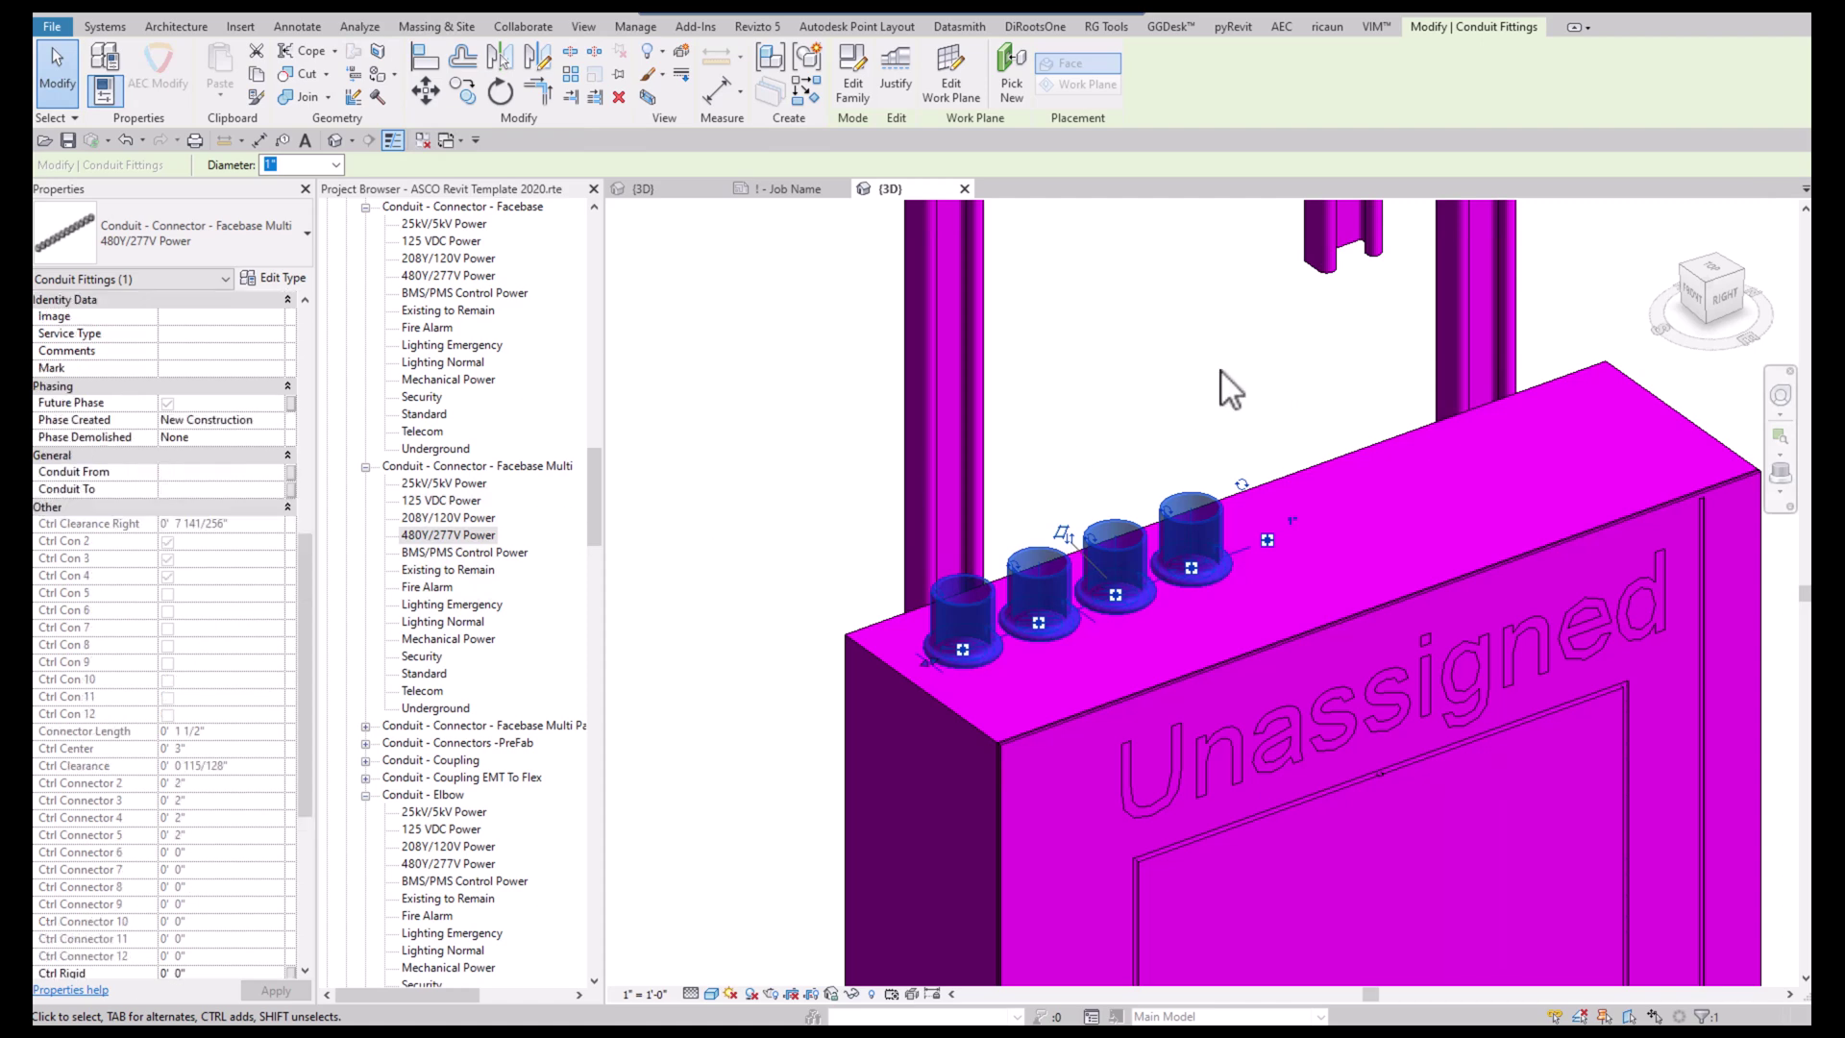
{"action": "left_click", "coordinate": [1116, 375]}
{"action": "scroll", "coordinate": [1117, 374], "scroll_direction": "down", "scroll_amount": 2}
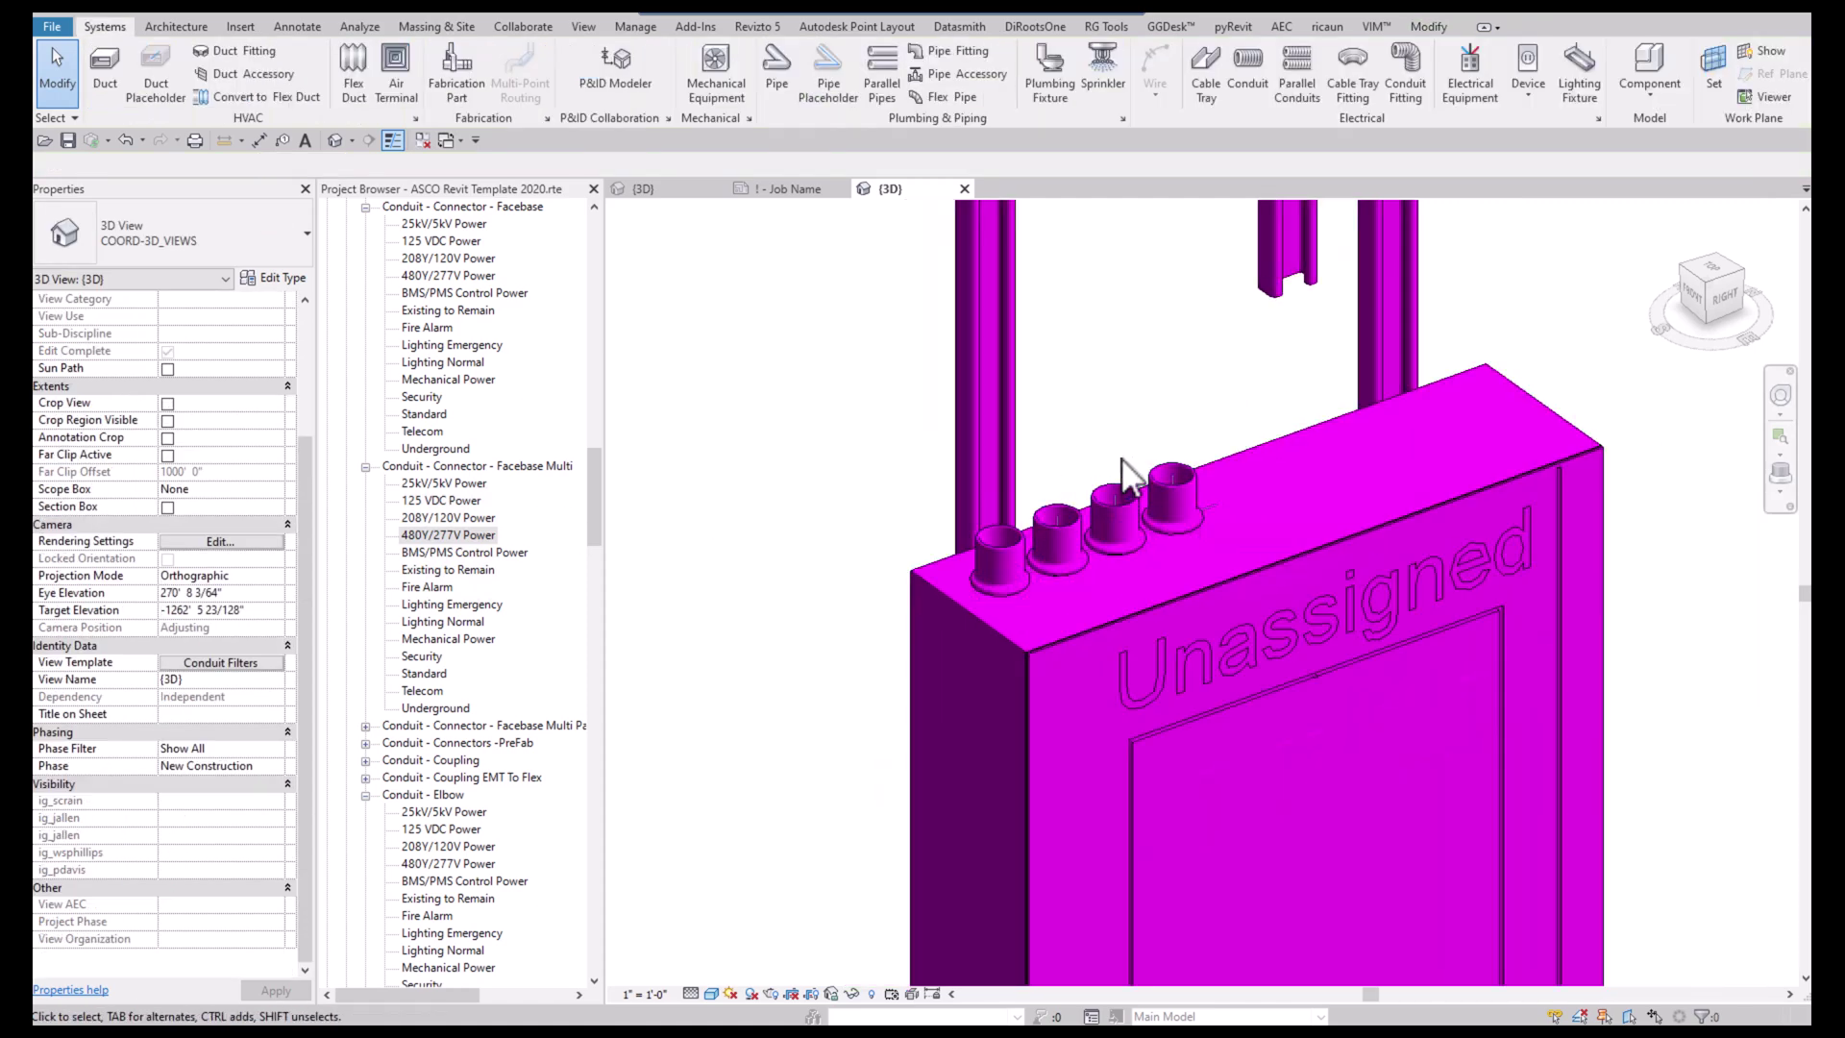
{"action": "scroll", "coordinate": [1121, 470], "scroll_direction": "up", "scroll_amount": 2}
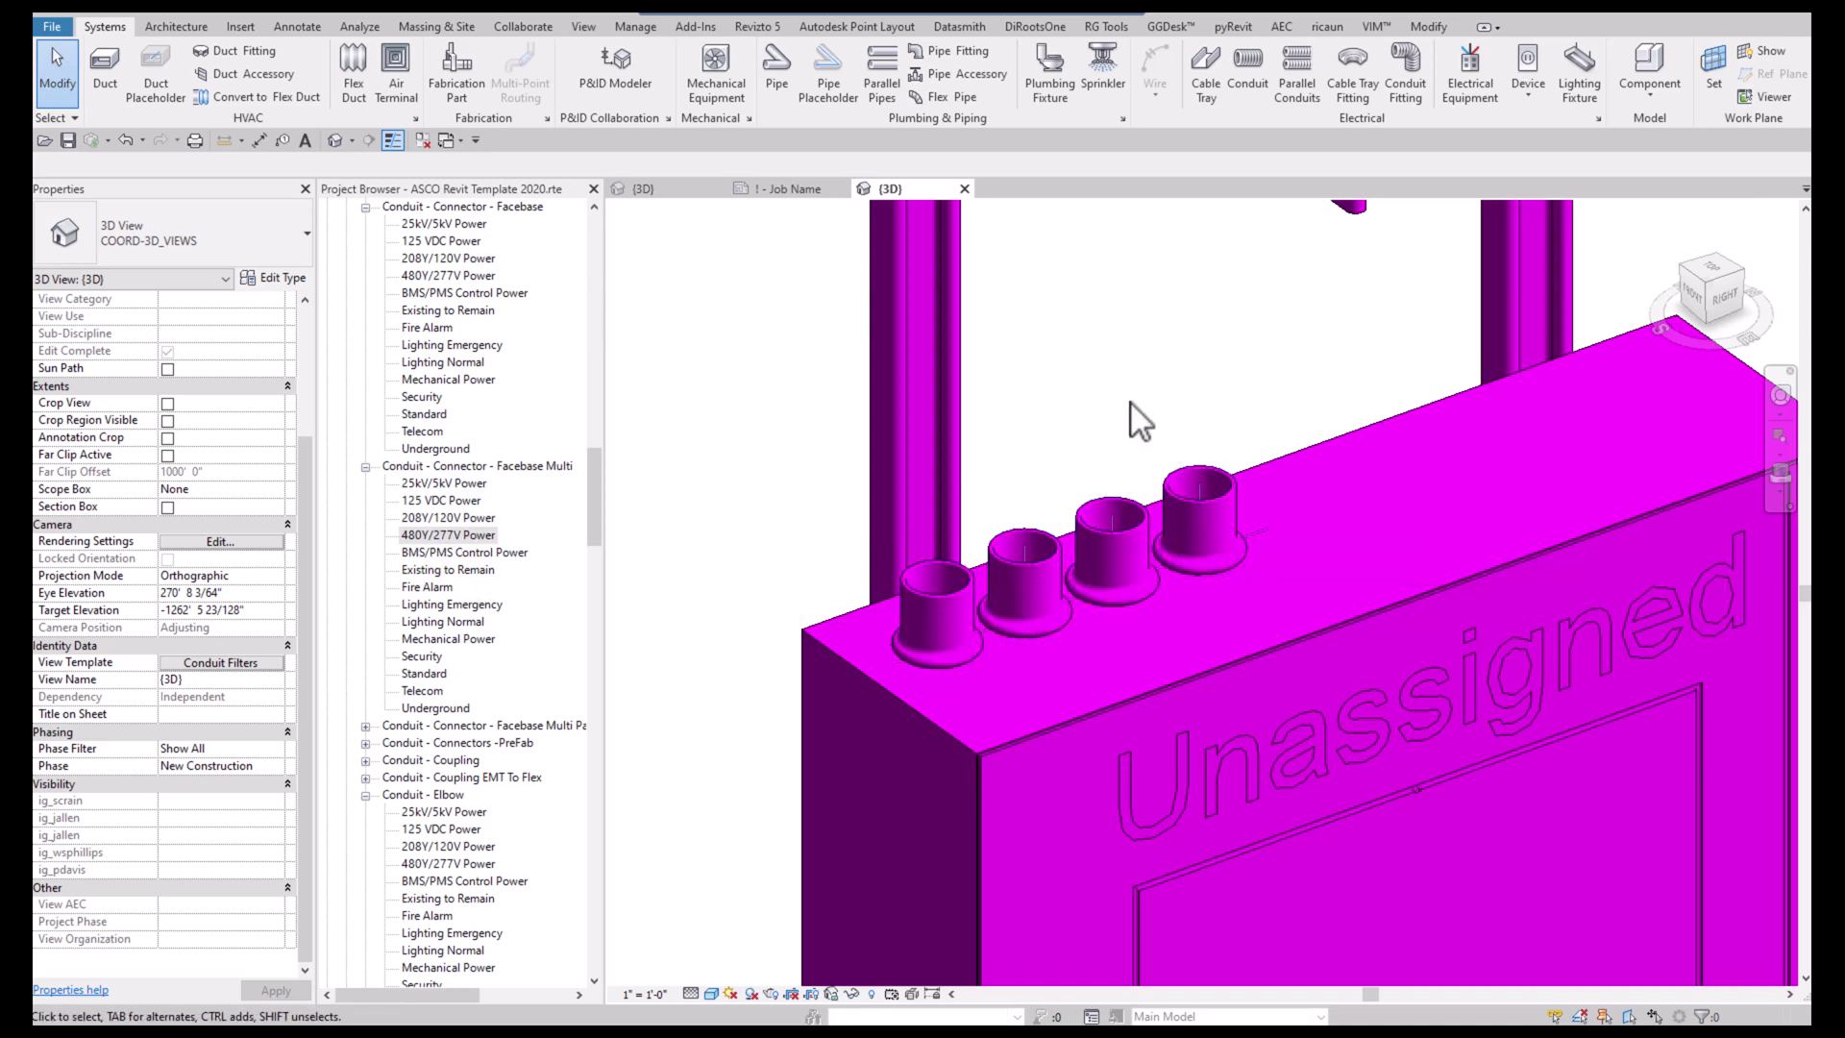
{"action": "scroll", "coordinate": [1132, 404], "scroll_direction": "down", "scroll_amount": 2}
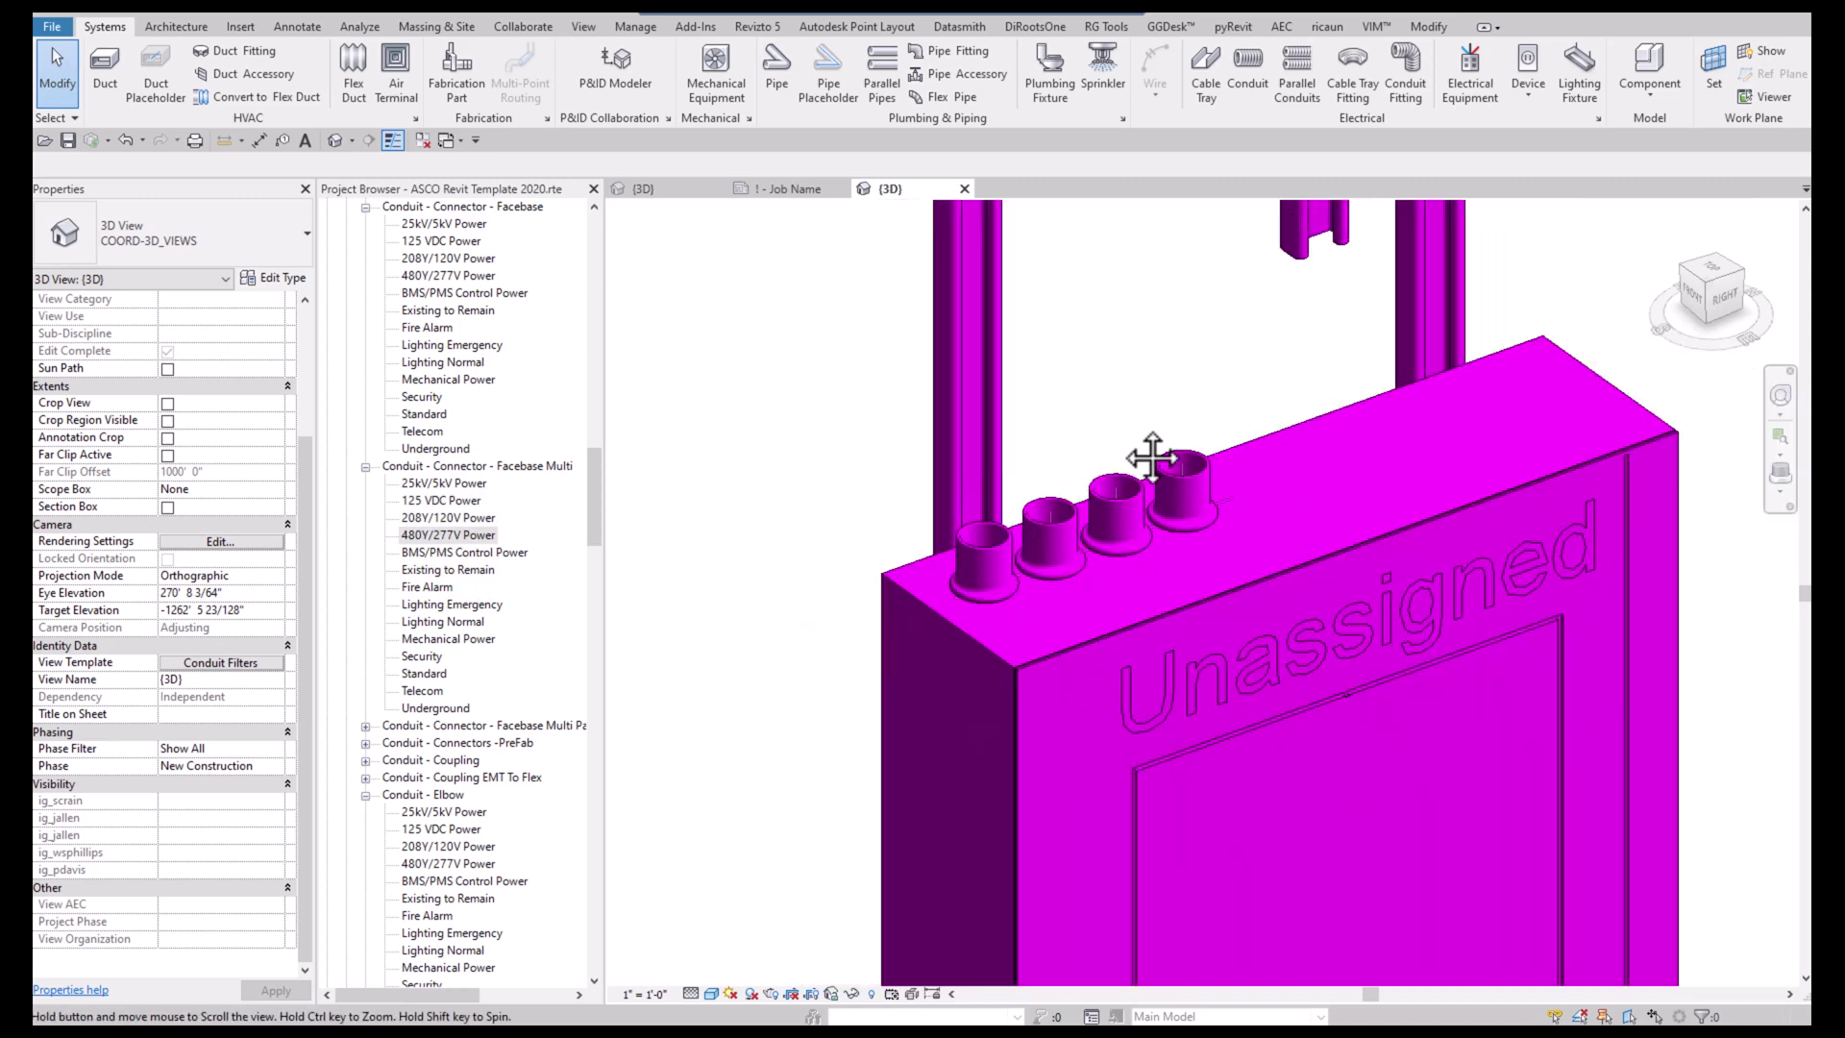
{"action": "middle_click_drag", "start_coordinate": [1126, 490], "coordinate": [1138, 654]}
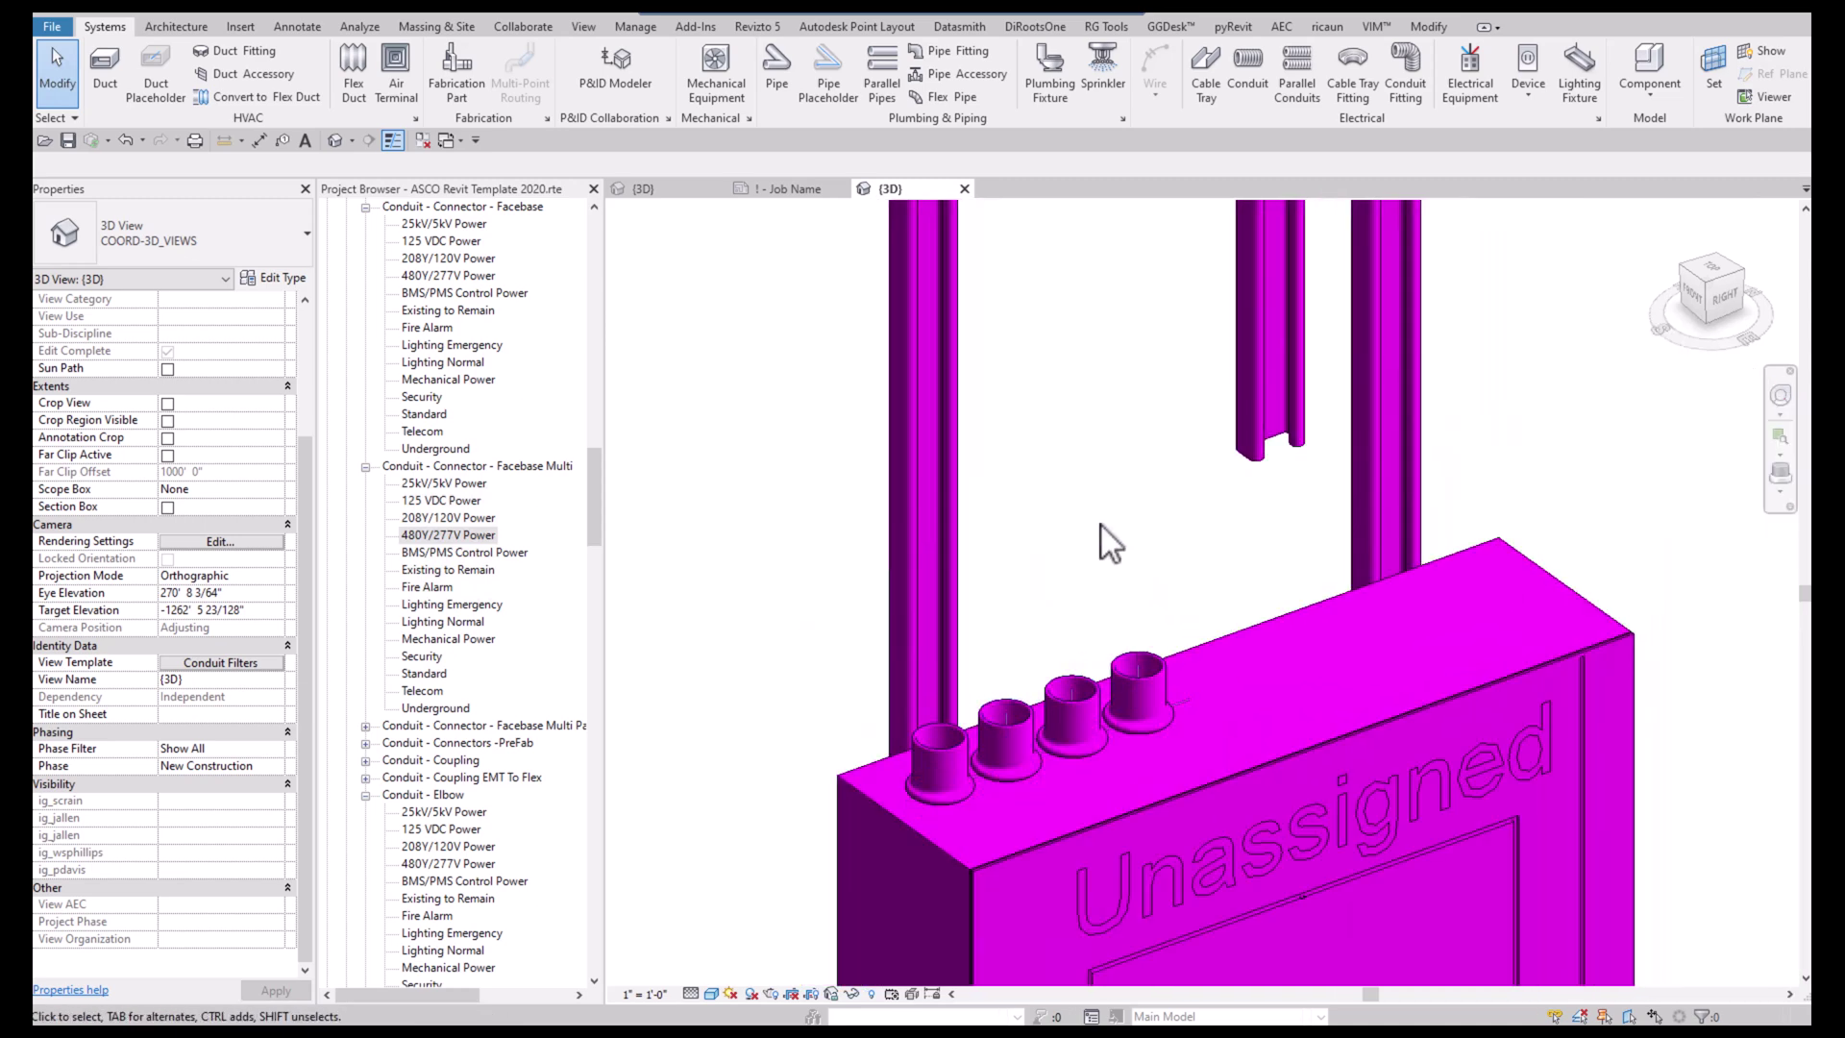
Start opening a family and browse to C:\ProgramData\Autodesk\RVT 2020
{"action": "left_click", "coordinate": [52, 26]}
{"action": "mouse_move", "coordinate": [90, 156]}
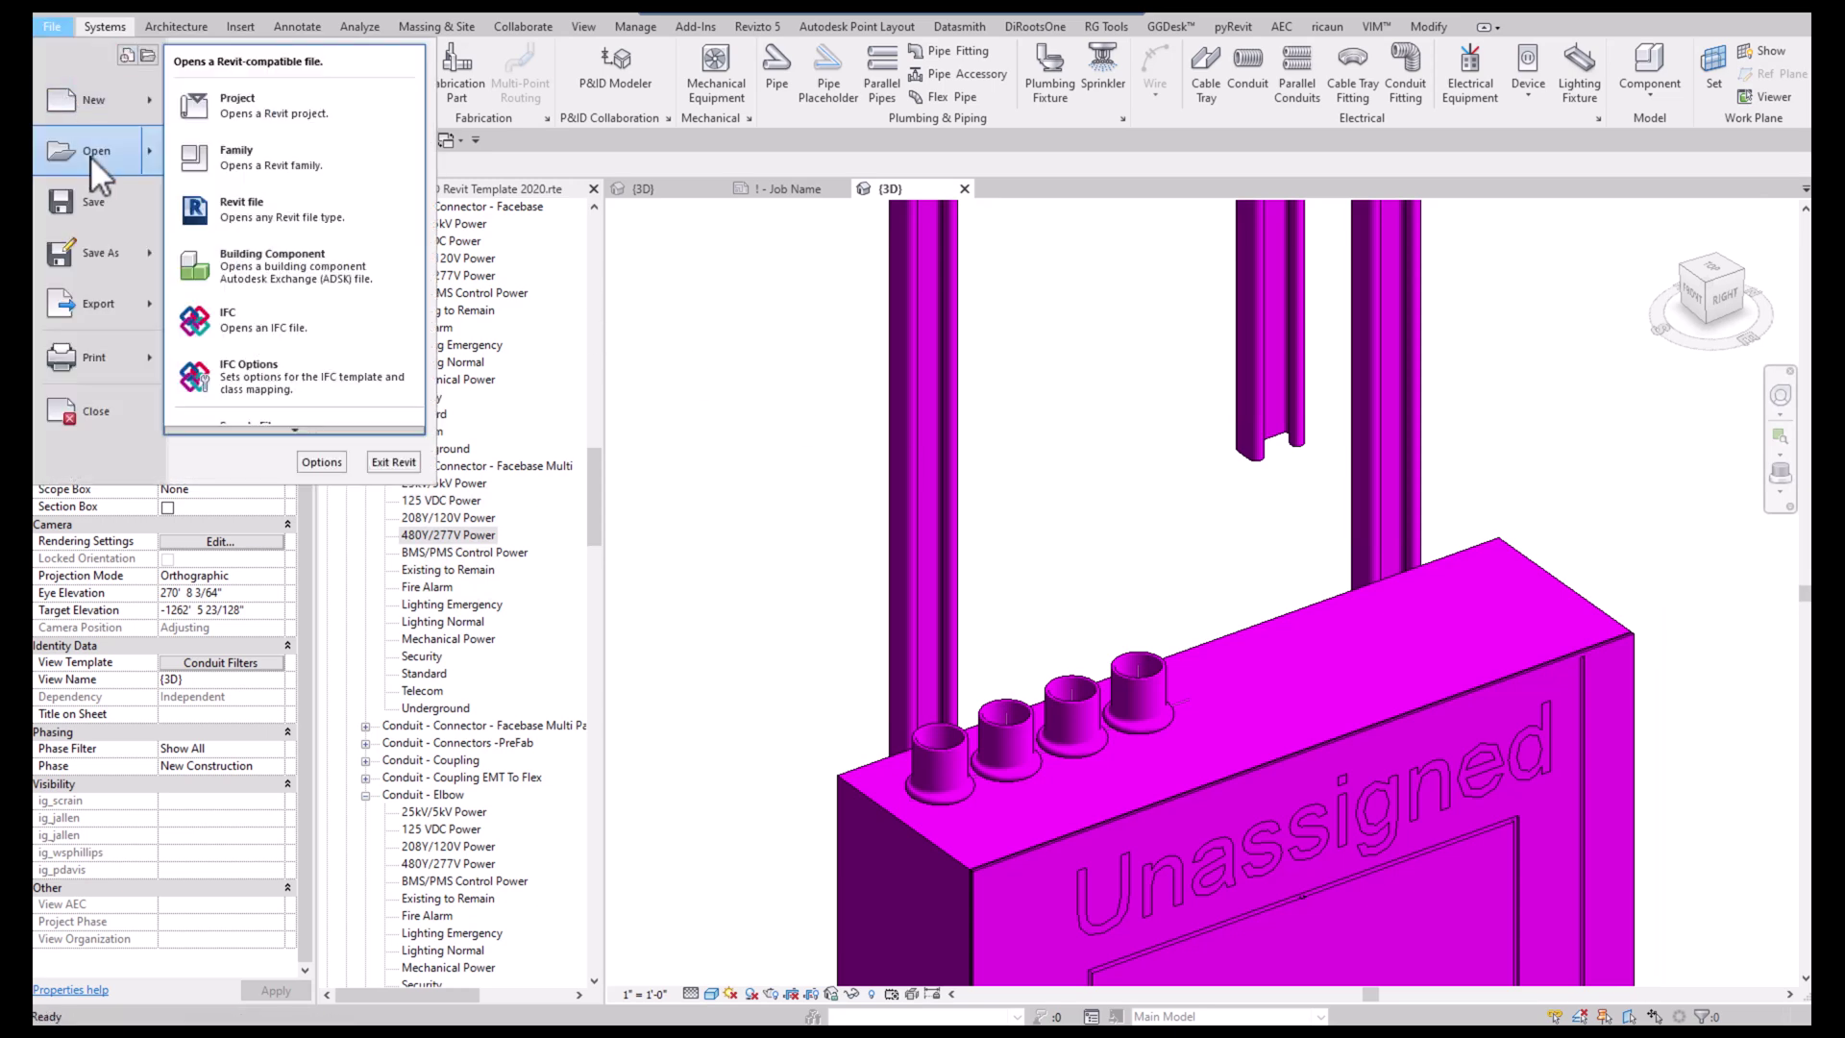
{"action": "left_click", "coordinate": [227, 152]}
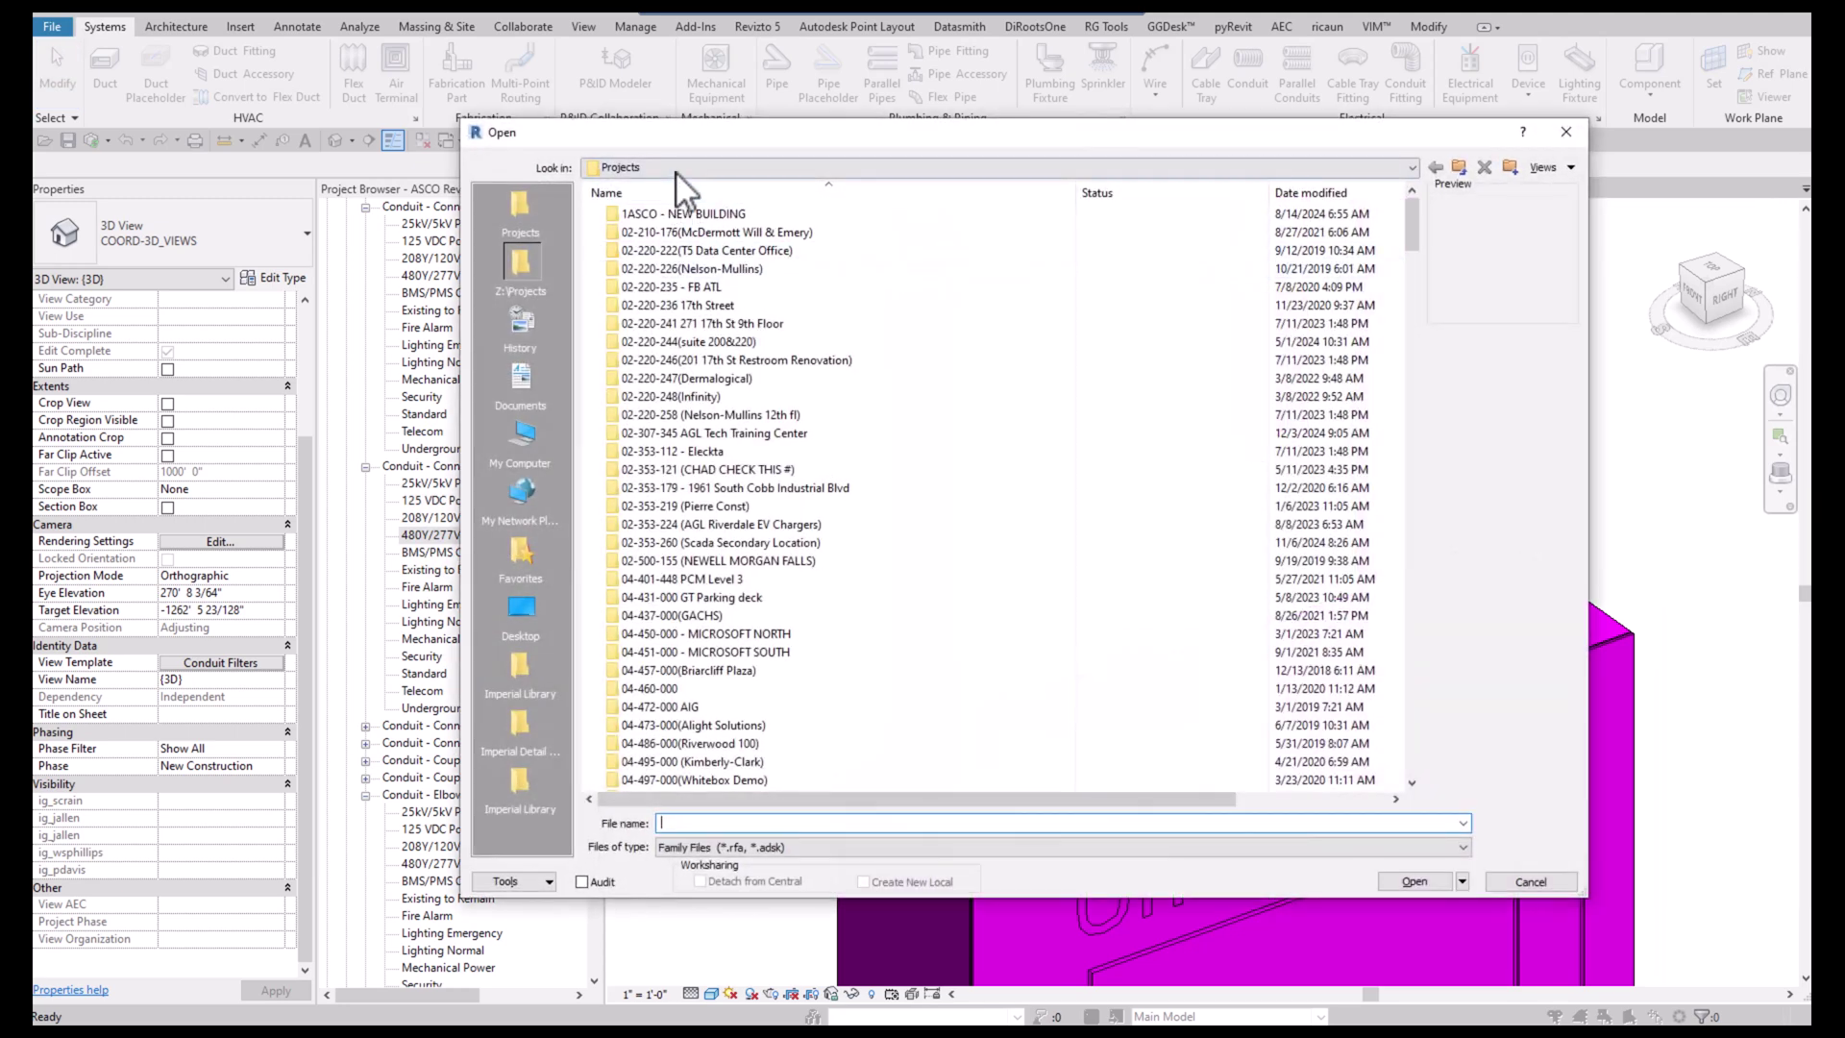
{"action": "left_click", "coordinate": [676, 166]}
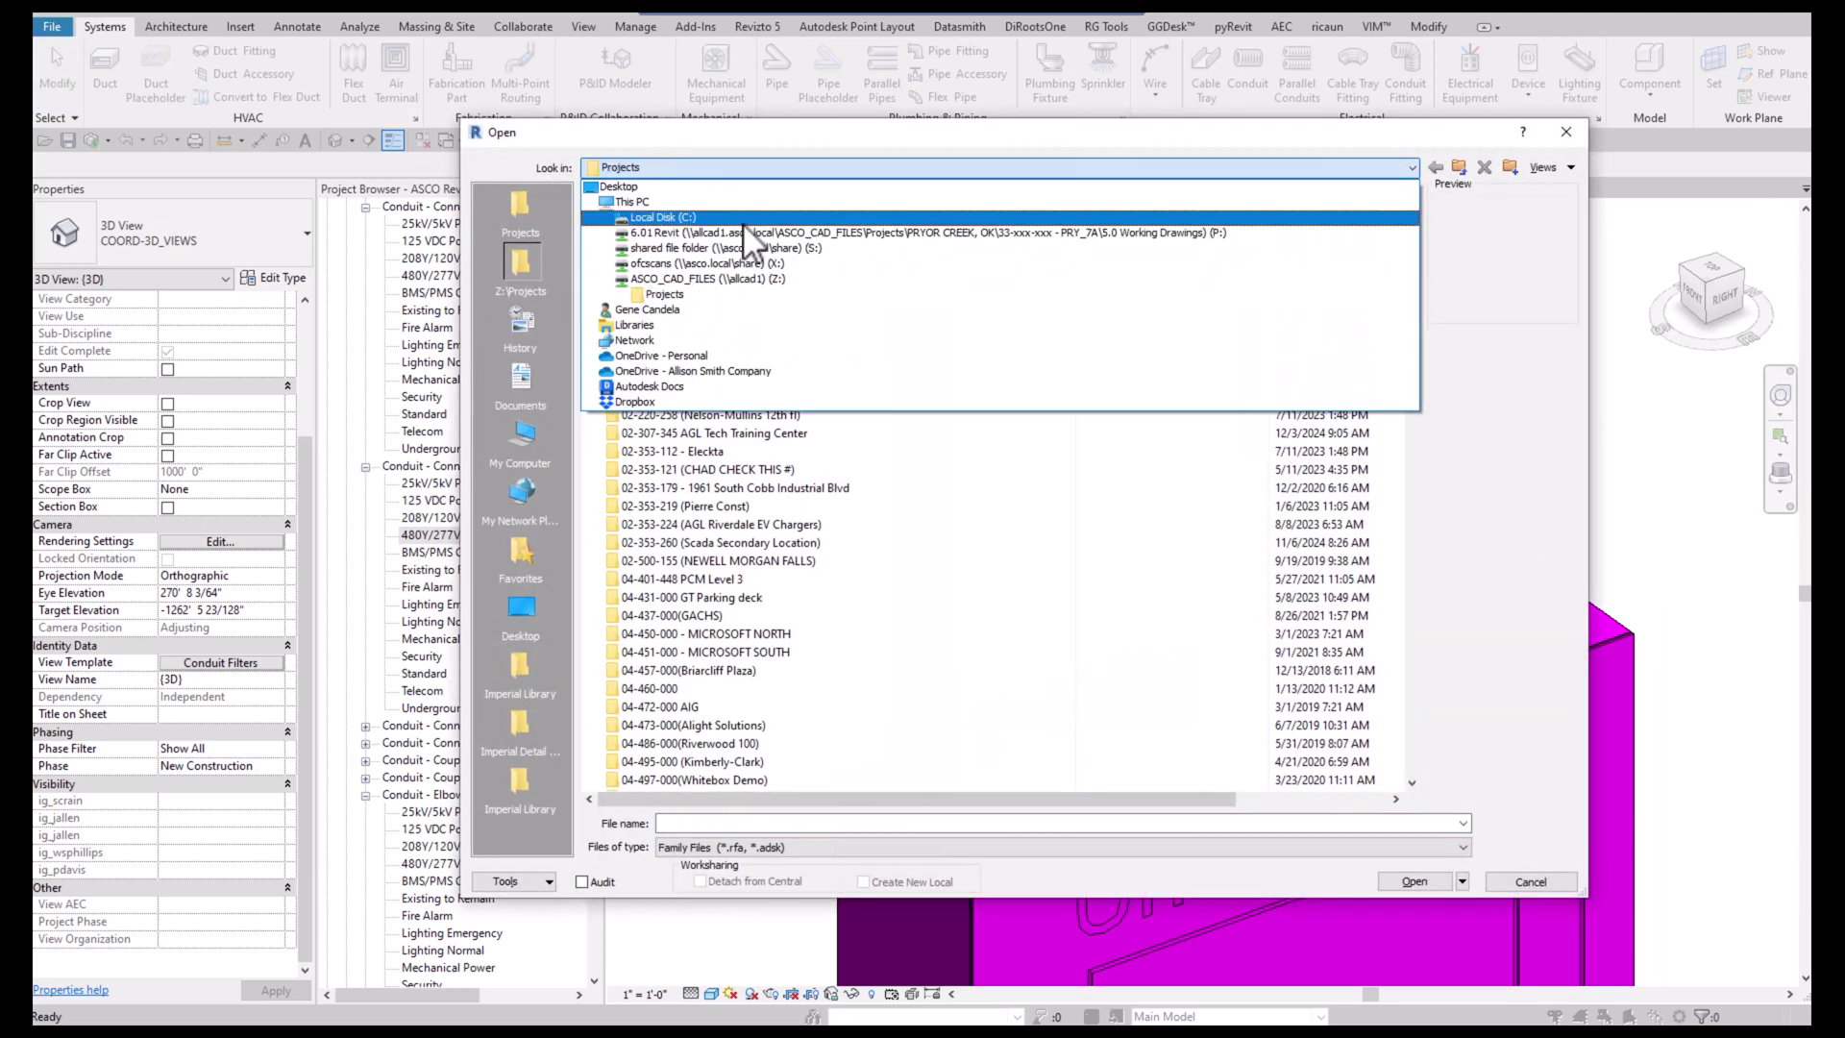
{"action": "left_click", "coordinate": [707, 217]}
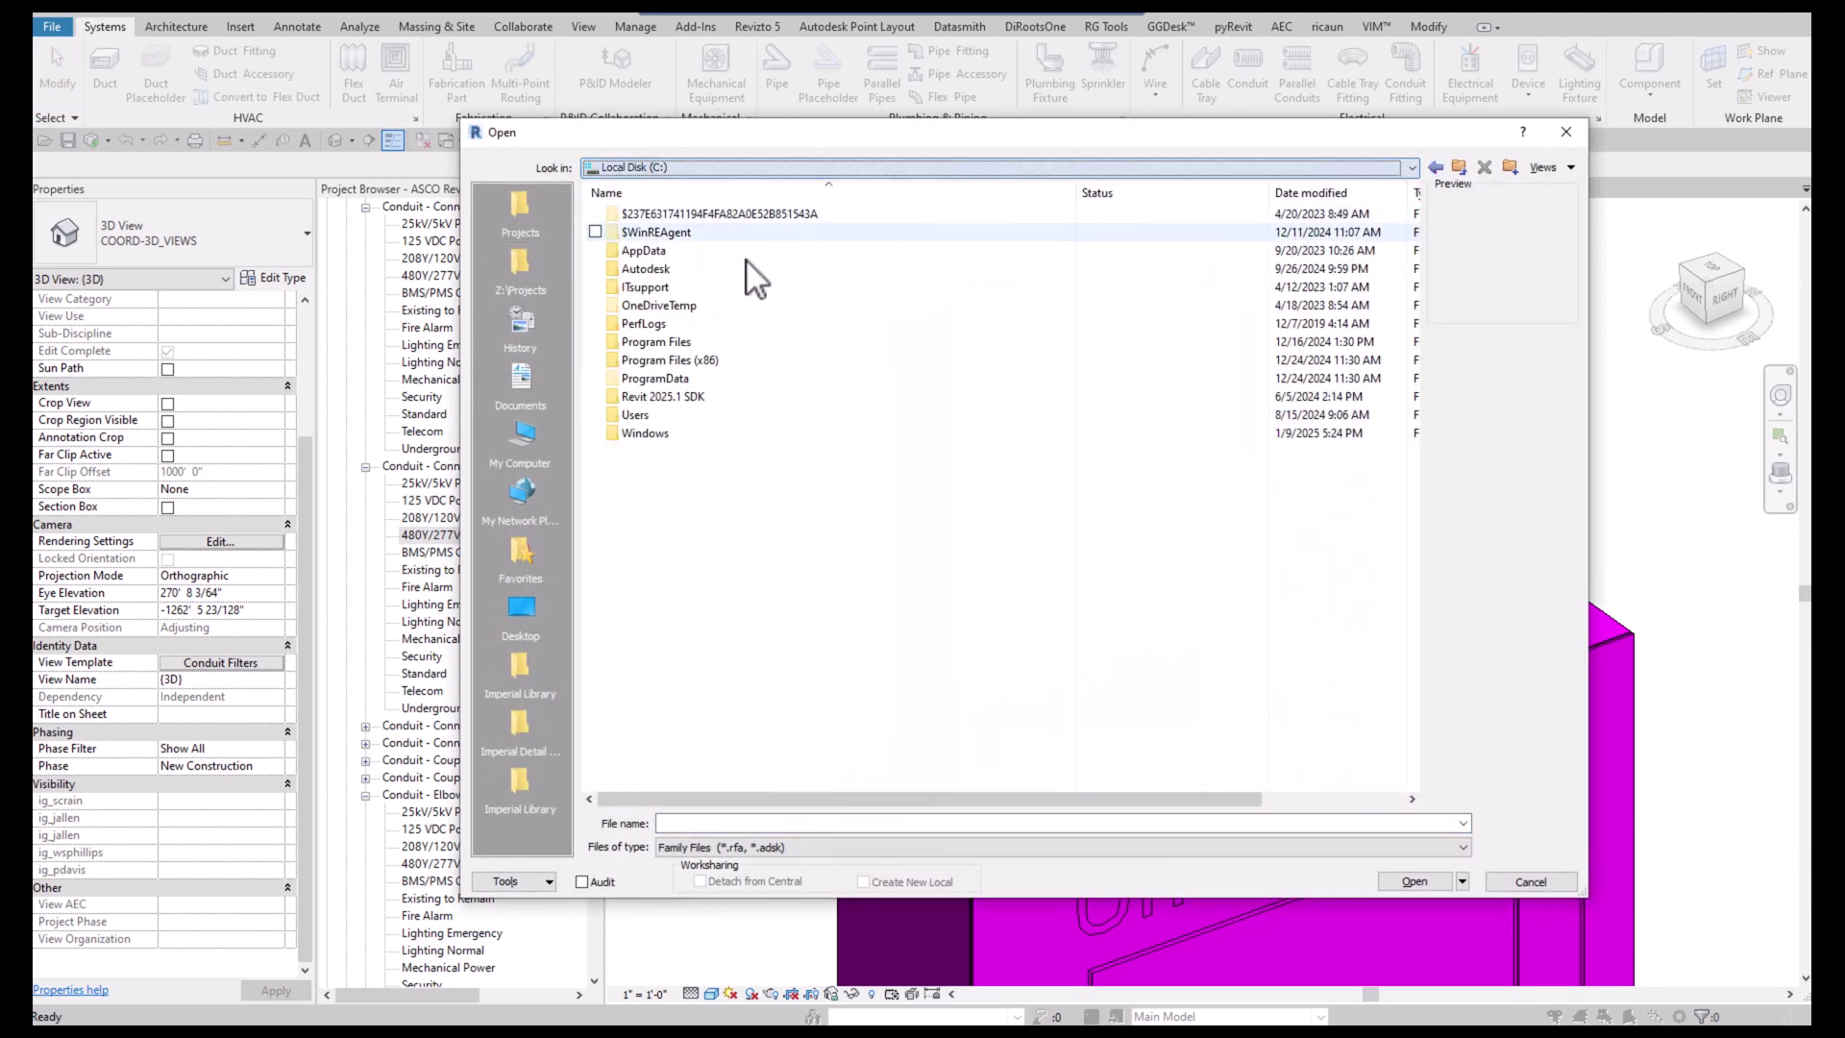
{"action": "double_click", "coordinate": [688, 378]}
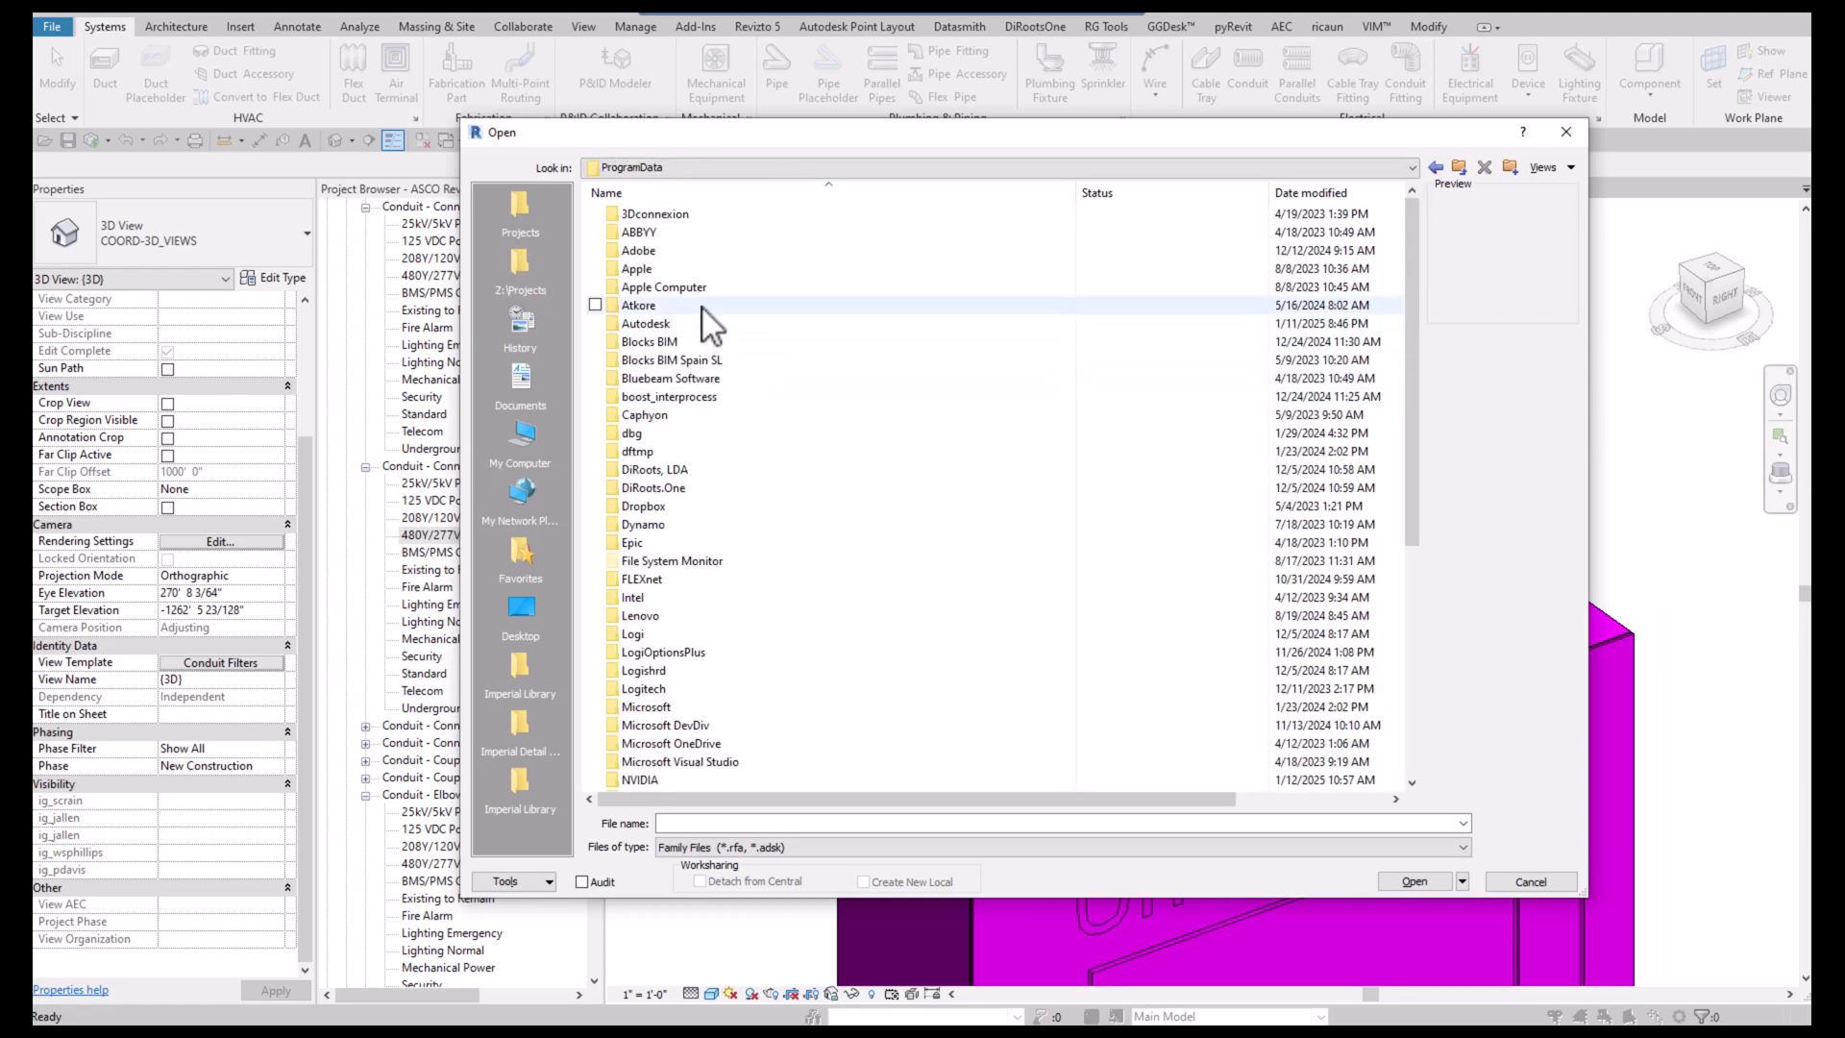
{"action": "double_click", "coordinate": [715, 325]}
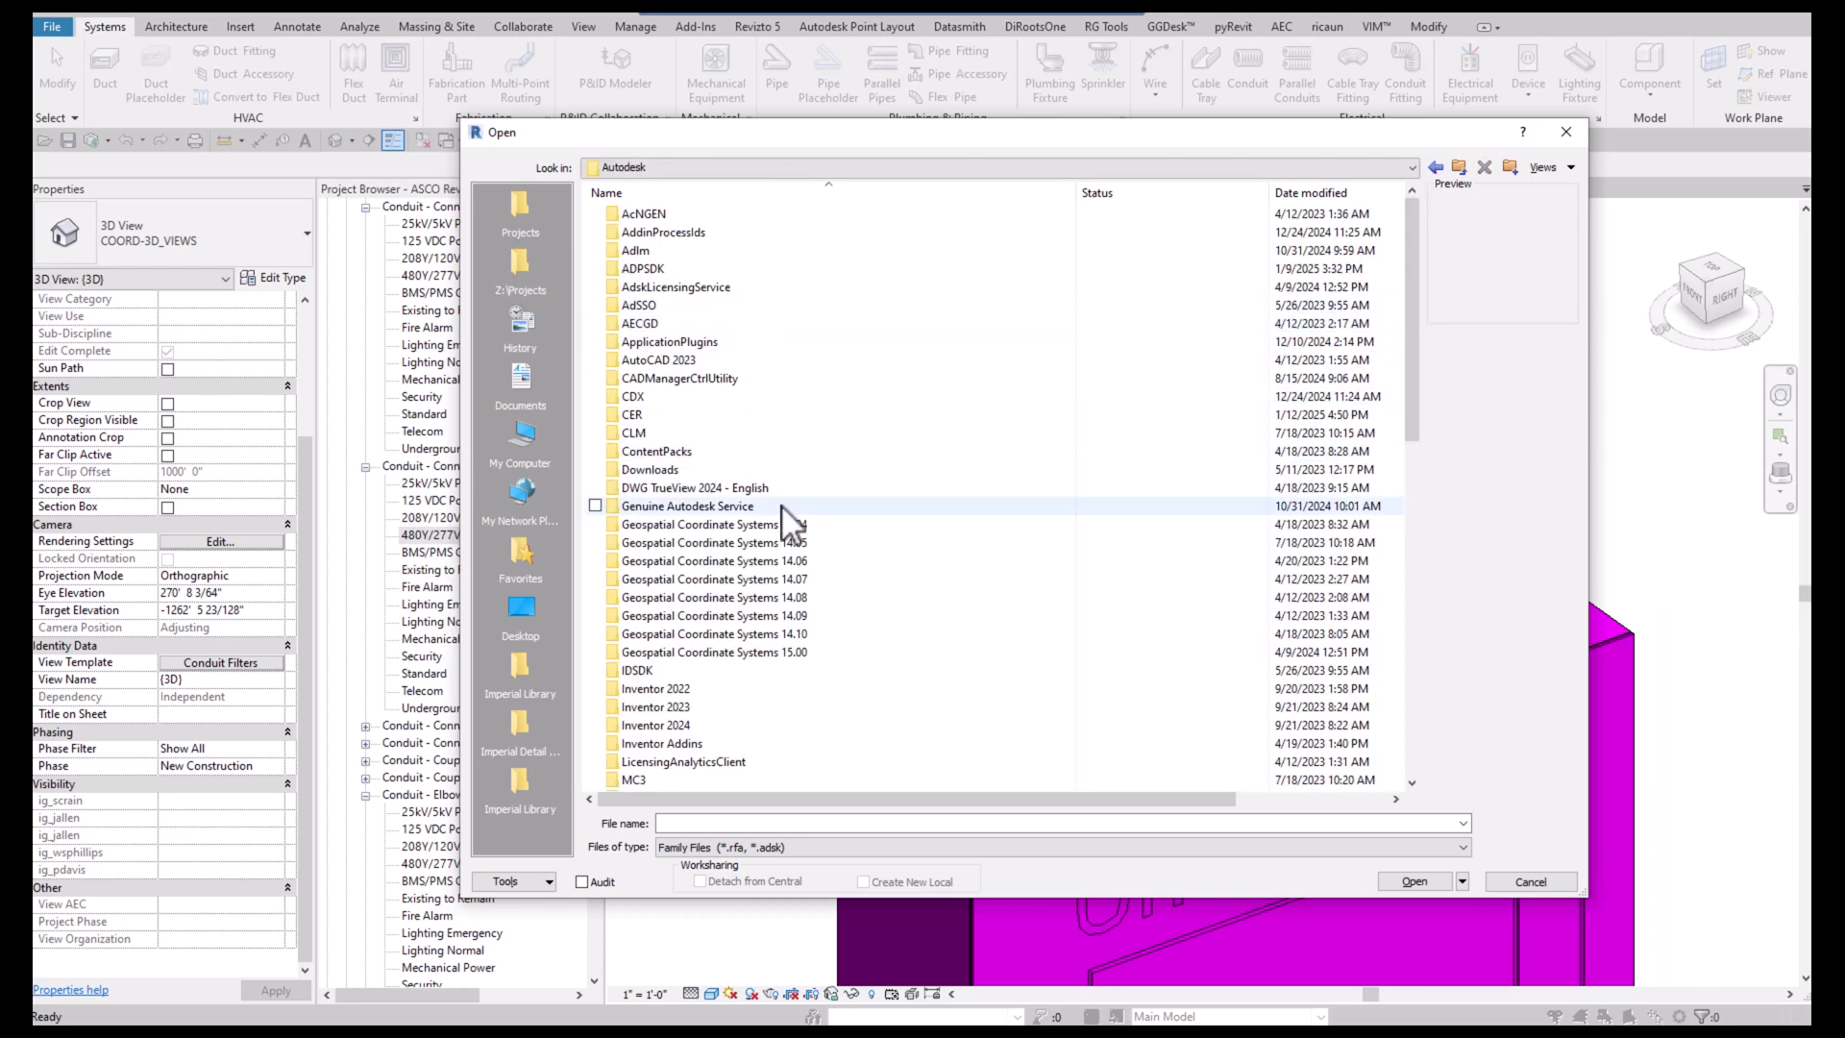
{"action": "scroll", "coordinate": [797, 637], "scroll_direction": "down", "scroll_amount": 15}
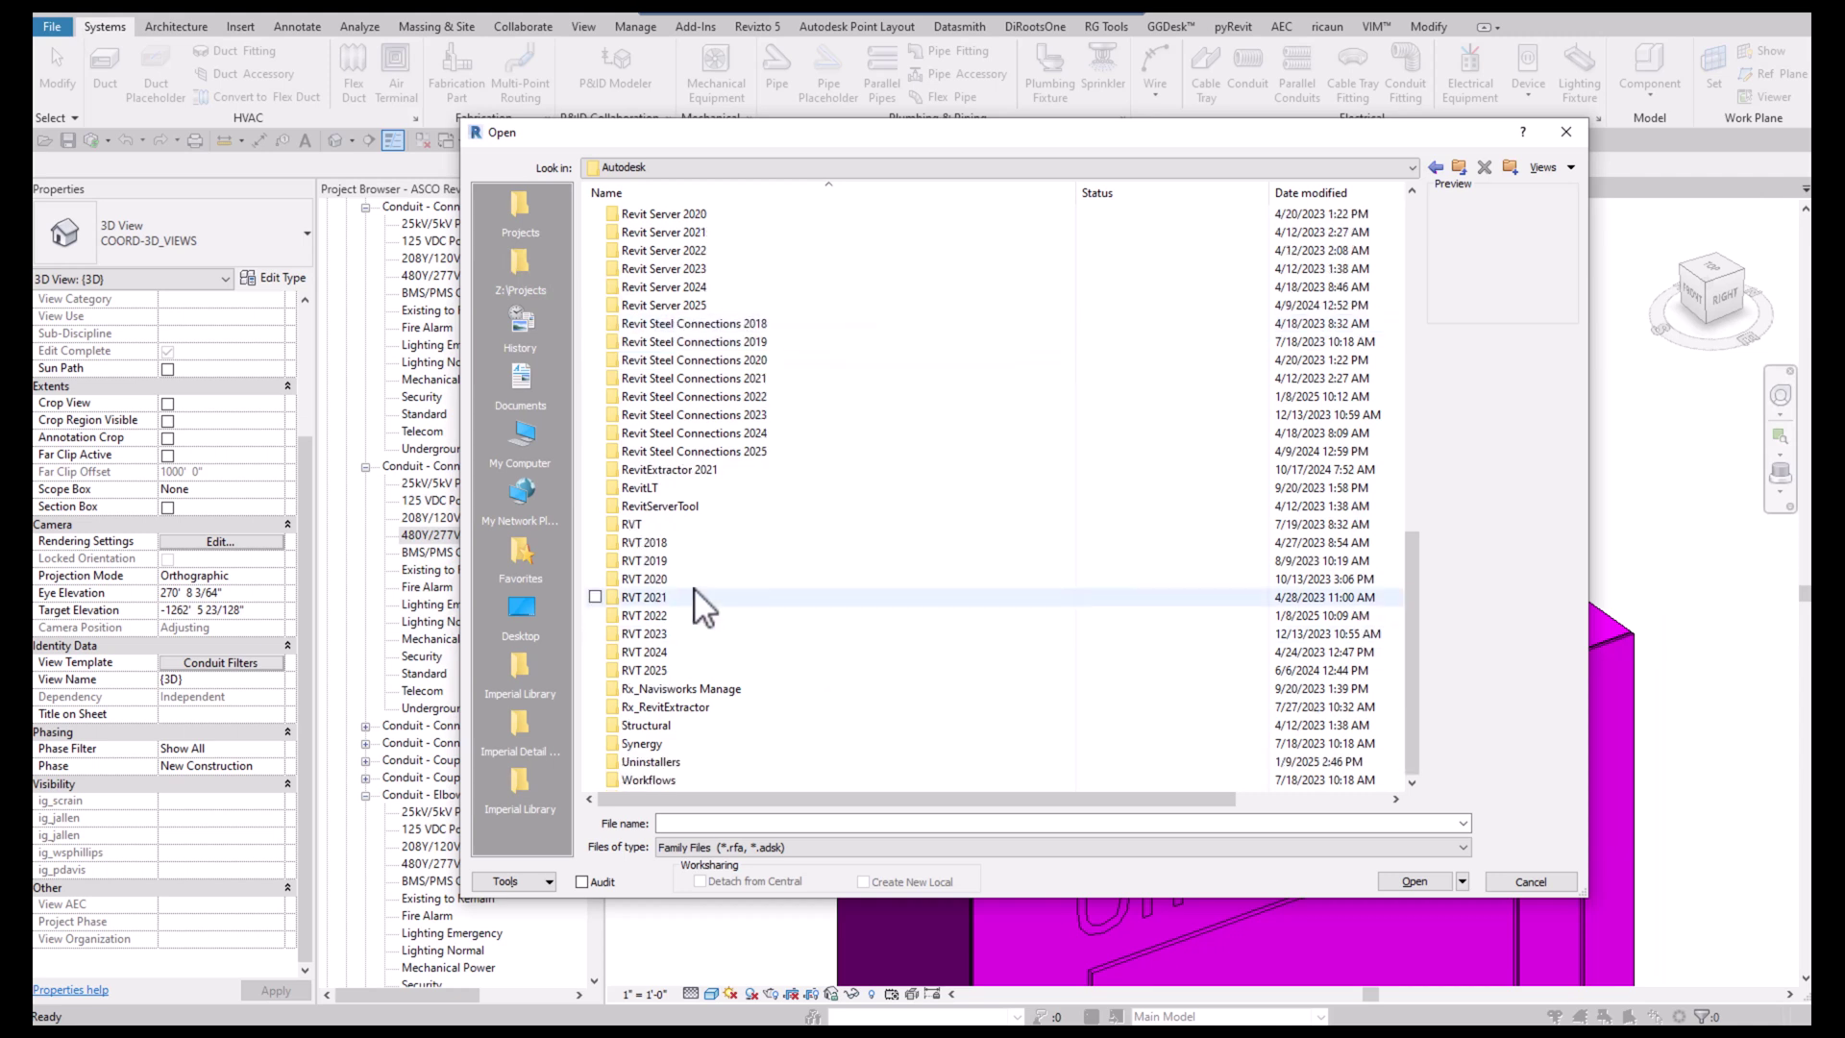
{"action": "left_click", "coordinate": [673, 577]}
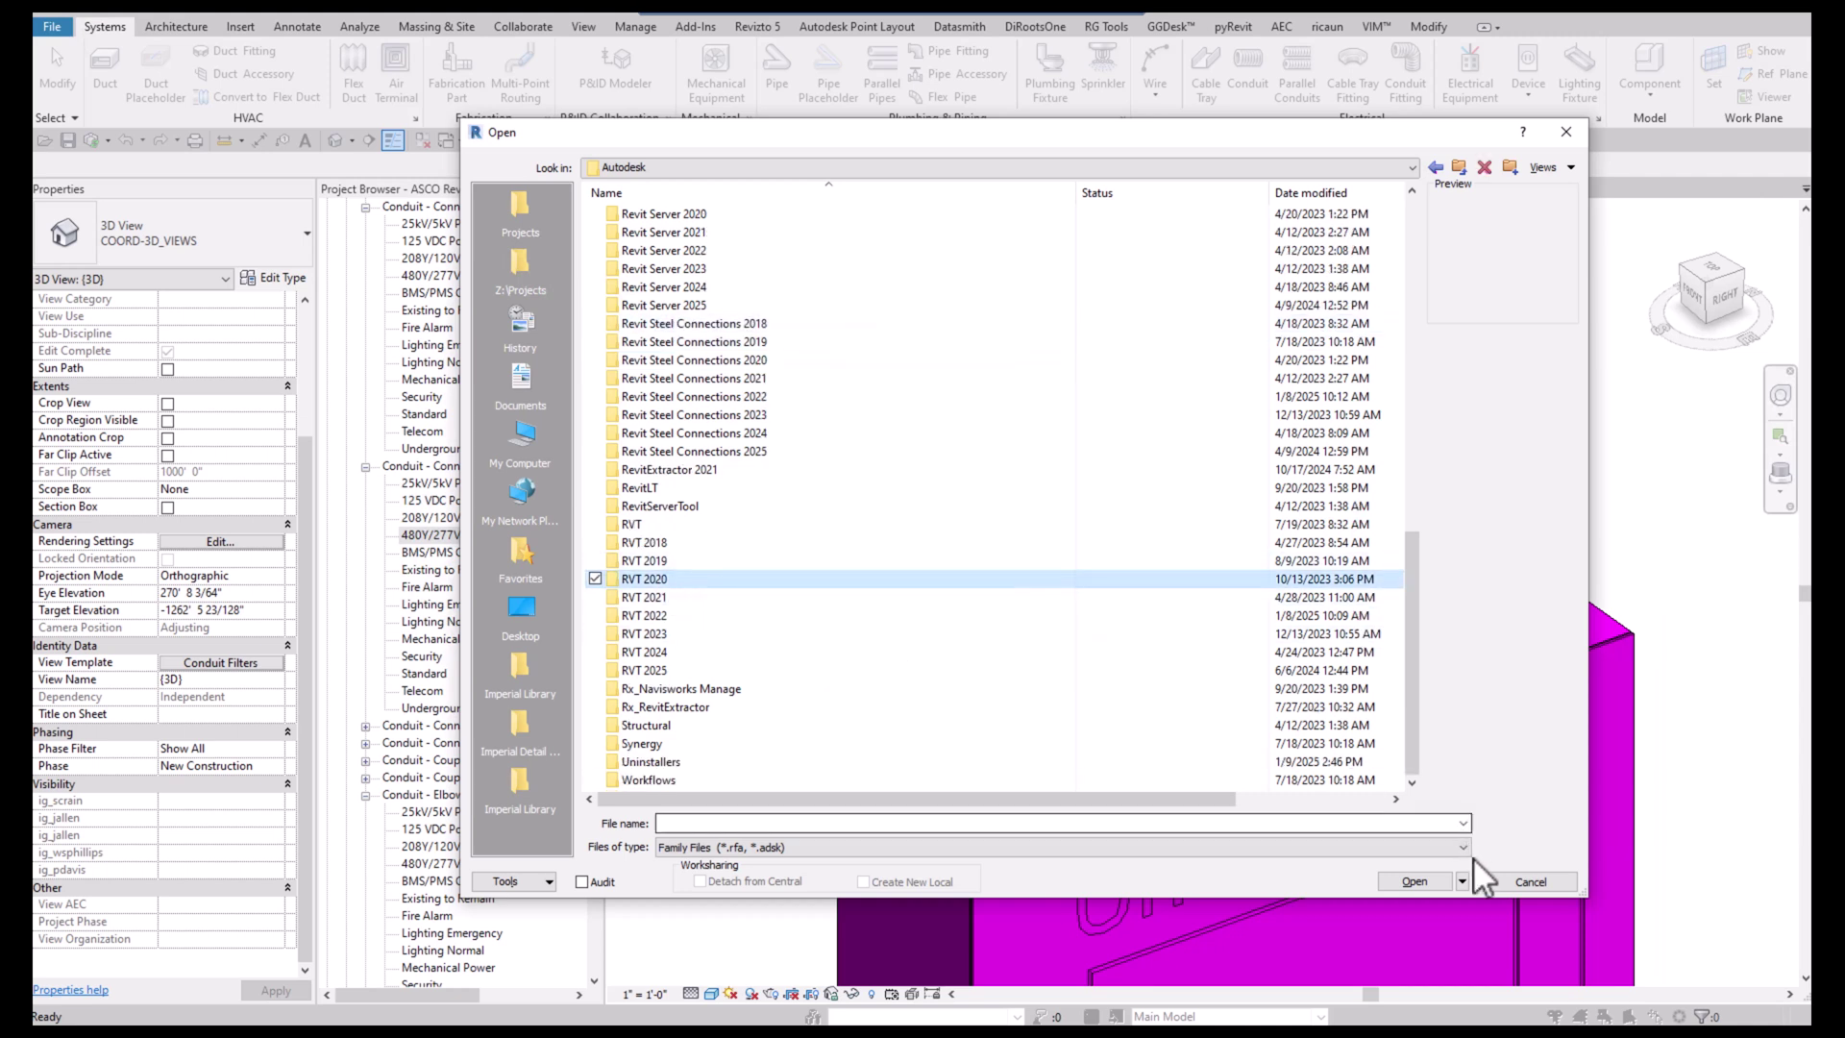
{"action": "double_click", "coordinate": [676, 579]}
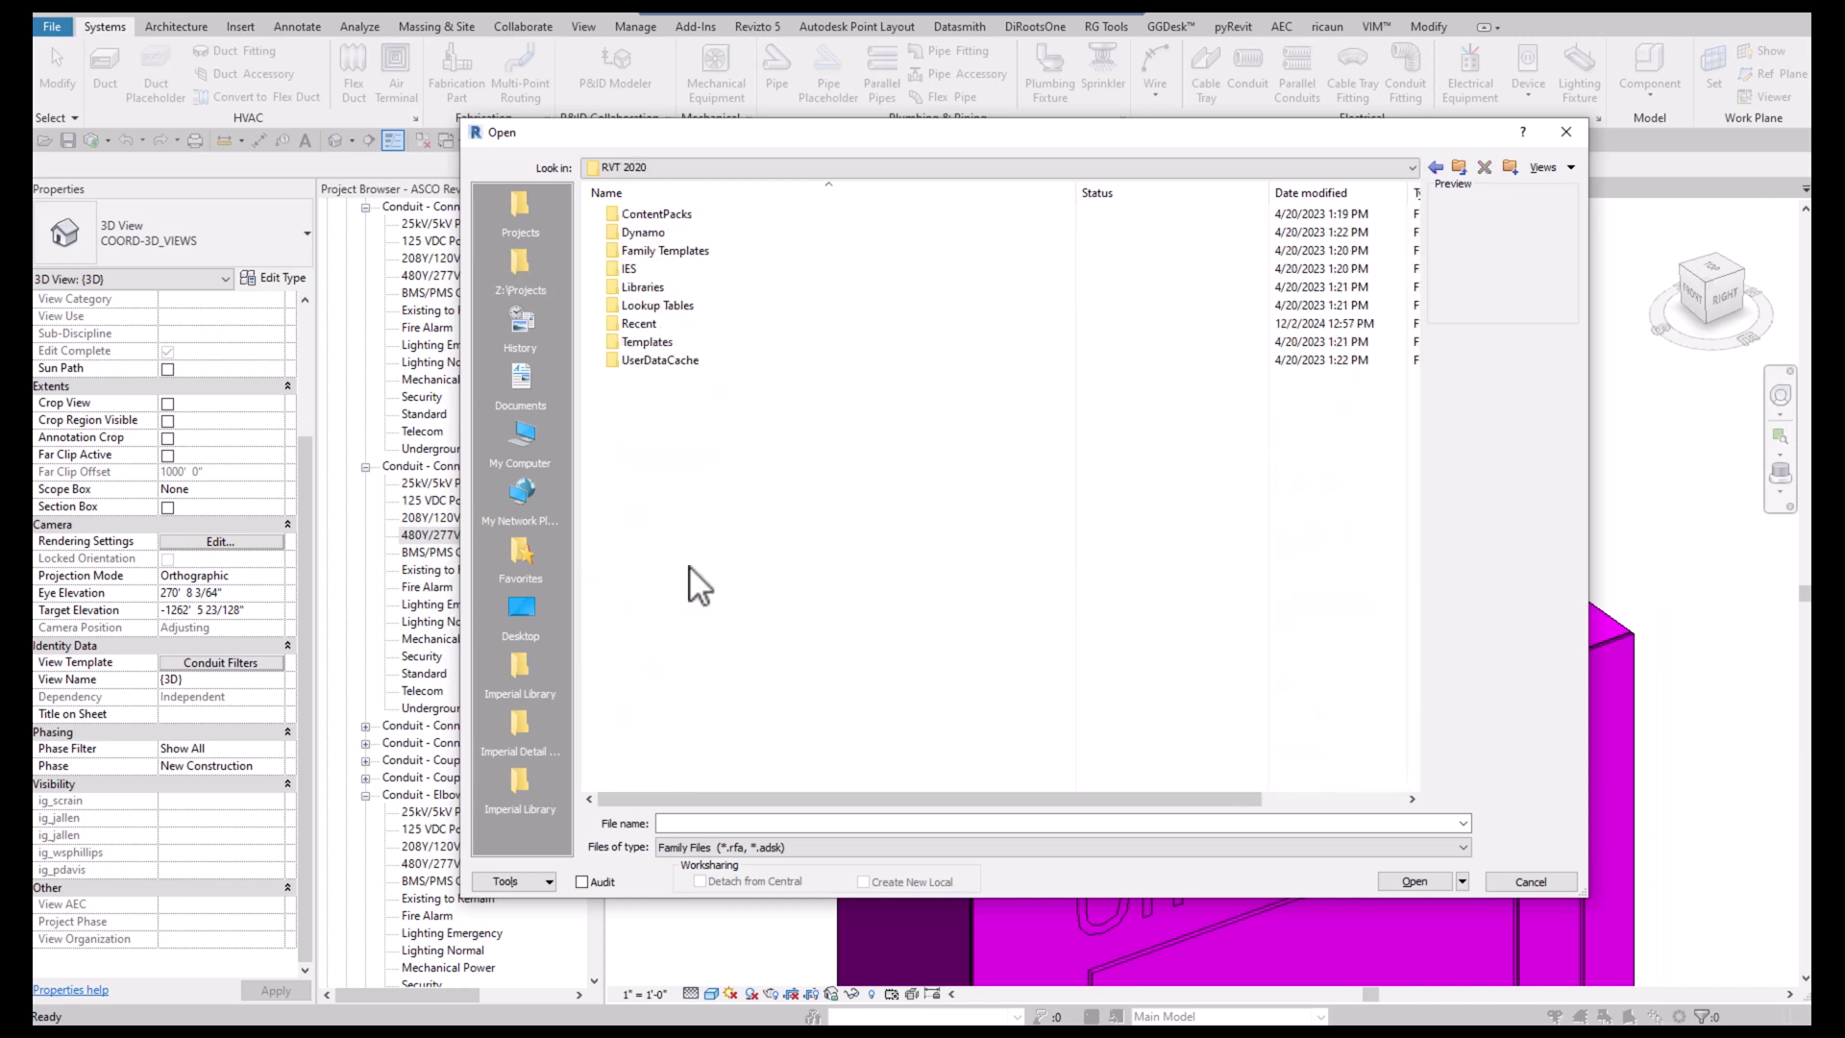
Browse to Libraries\US Imperial\Conduit\Fittings\EMT and open Conduit Coupling - Steel.rfa
{"action": "double_click", "coordinate": [689, 290]}
{"action": "double_click", "coordinate": [649, 232]}
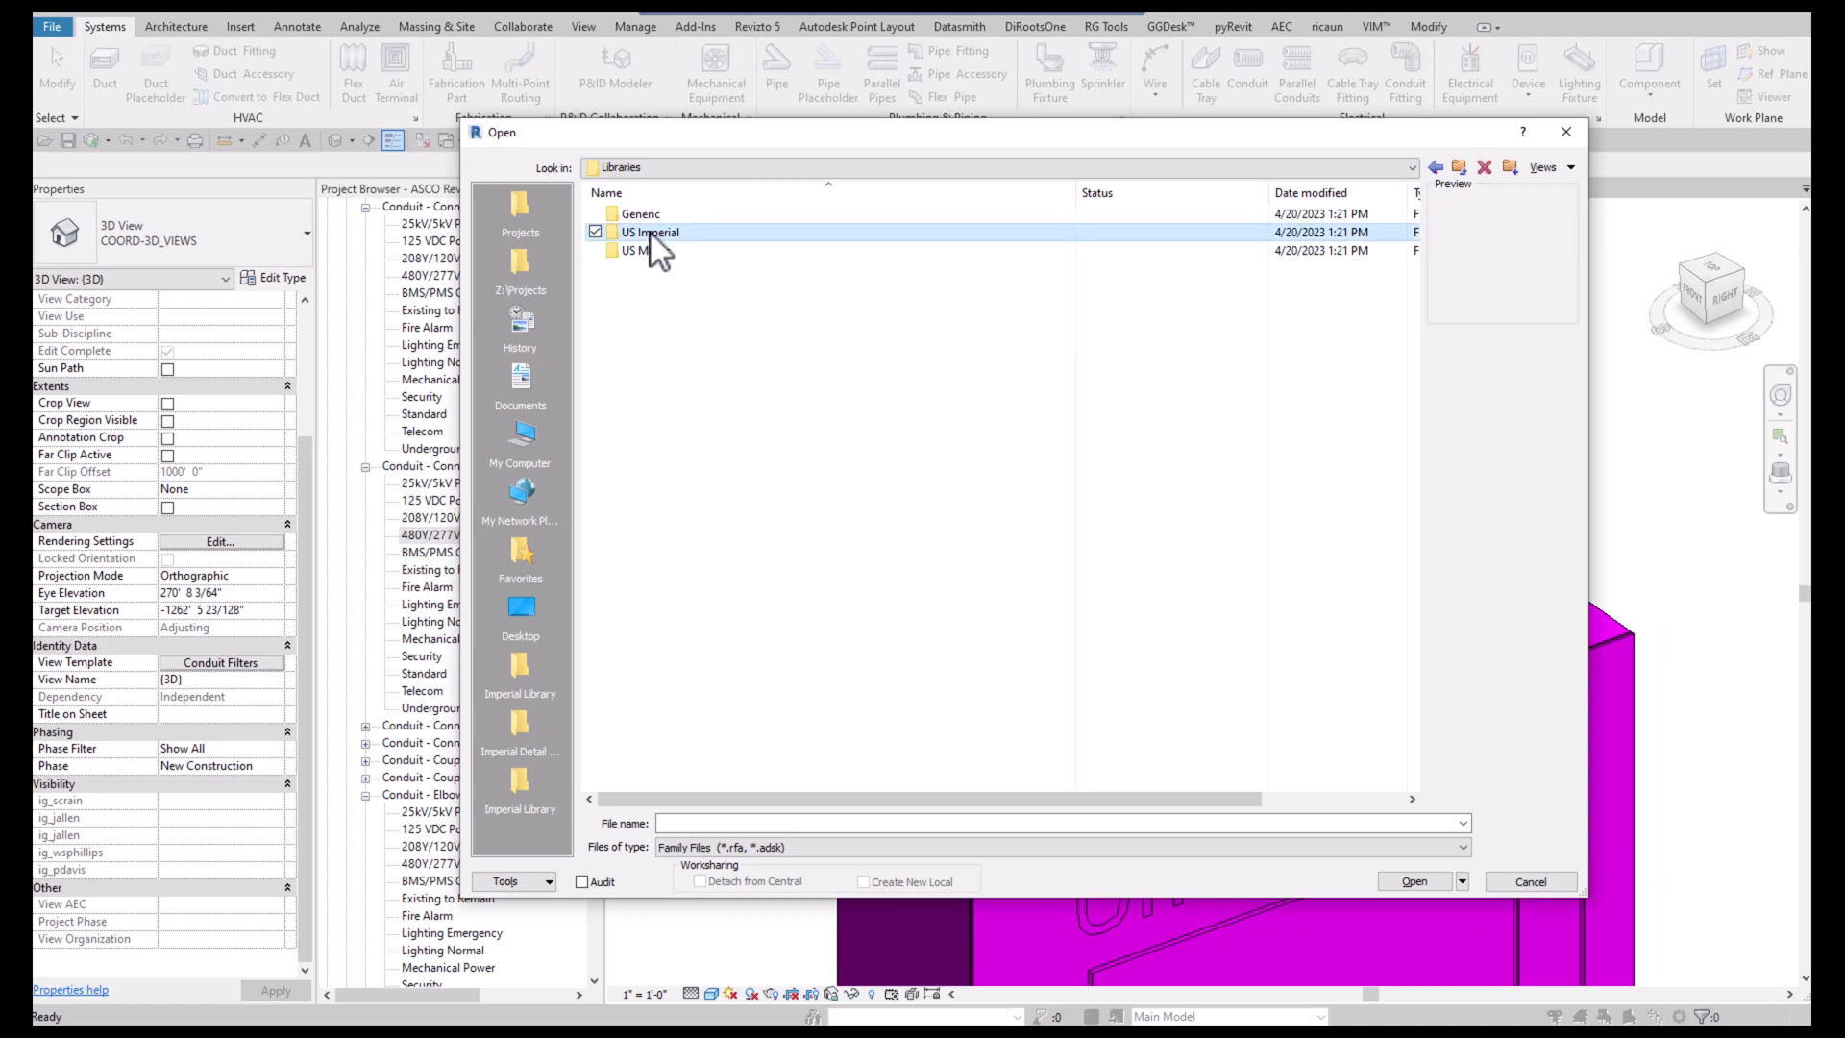
{"action": "double_click", "coordinate": [659, 306]}
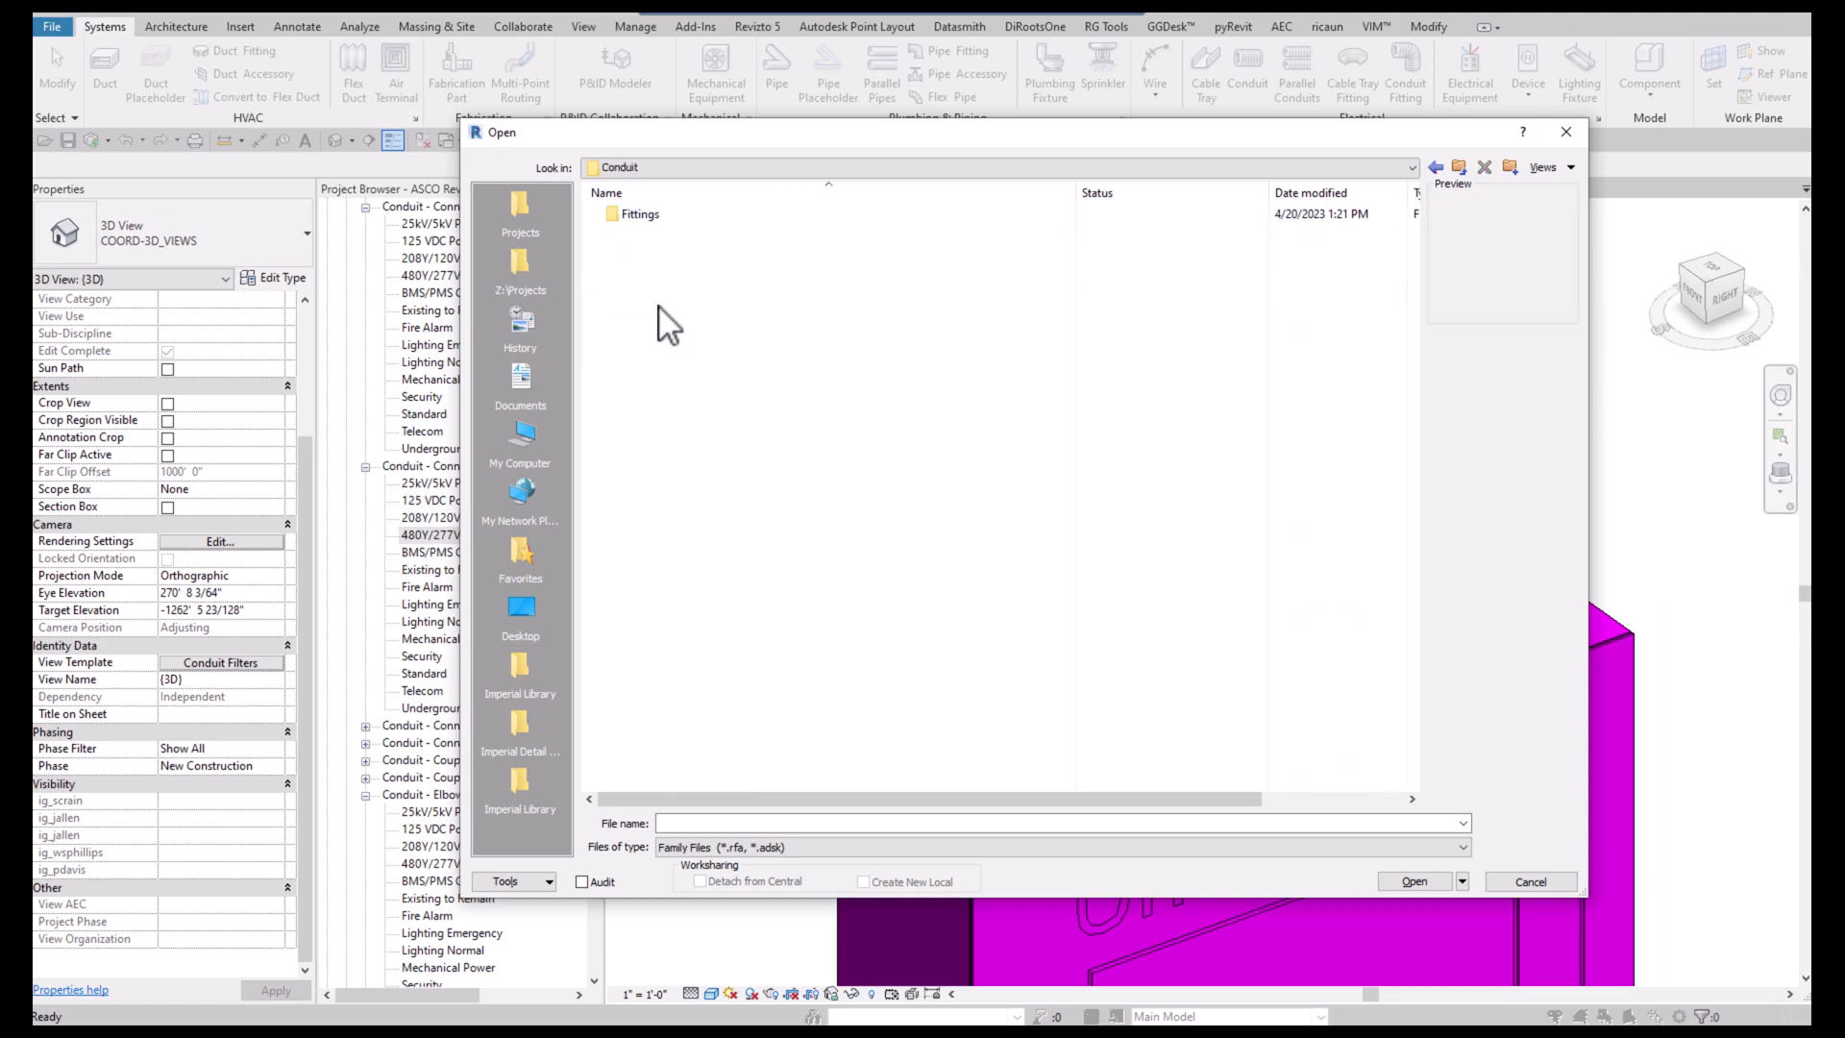
{"action": "double_click", "coordinate": [656, 212]}
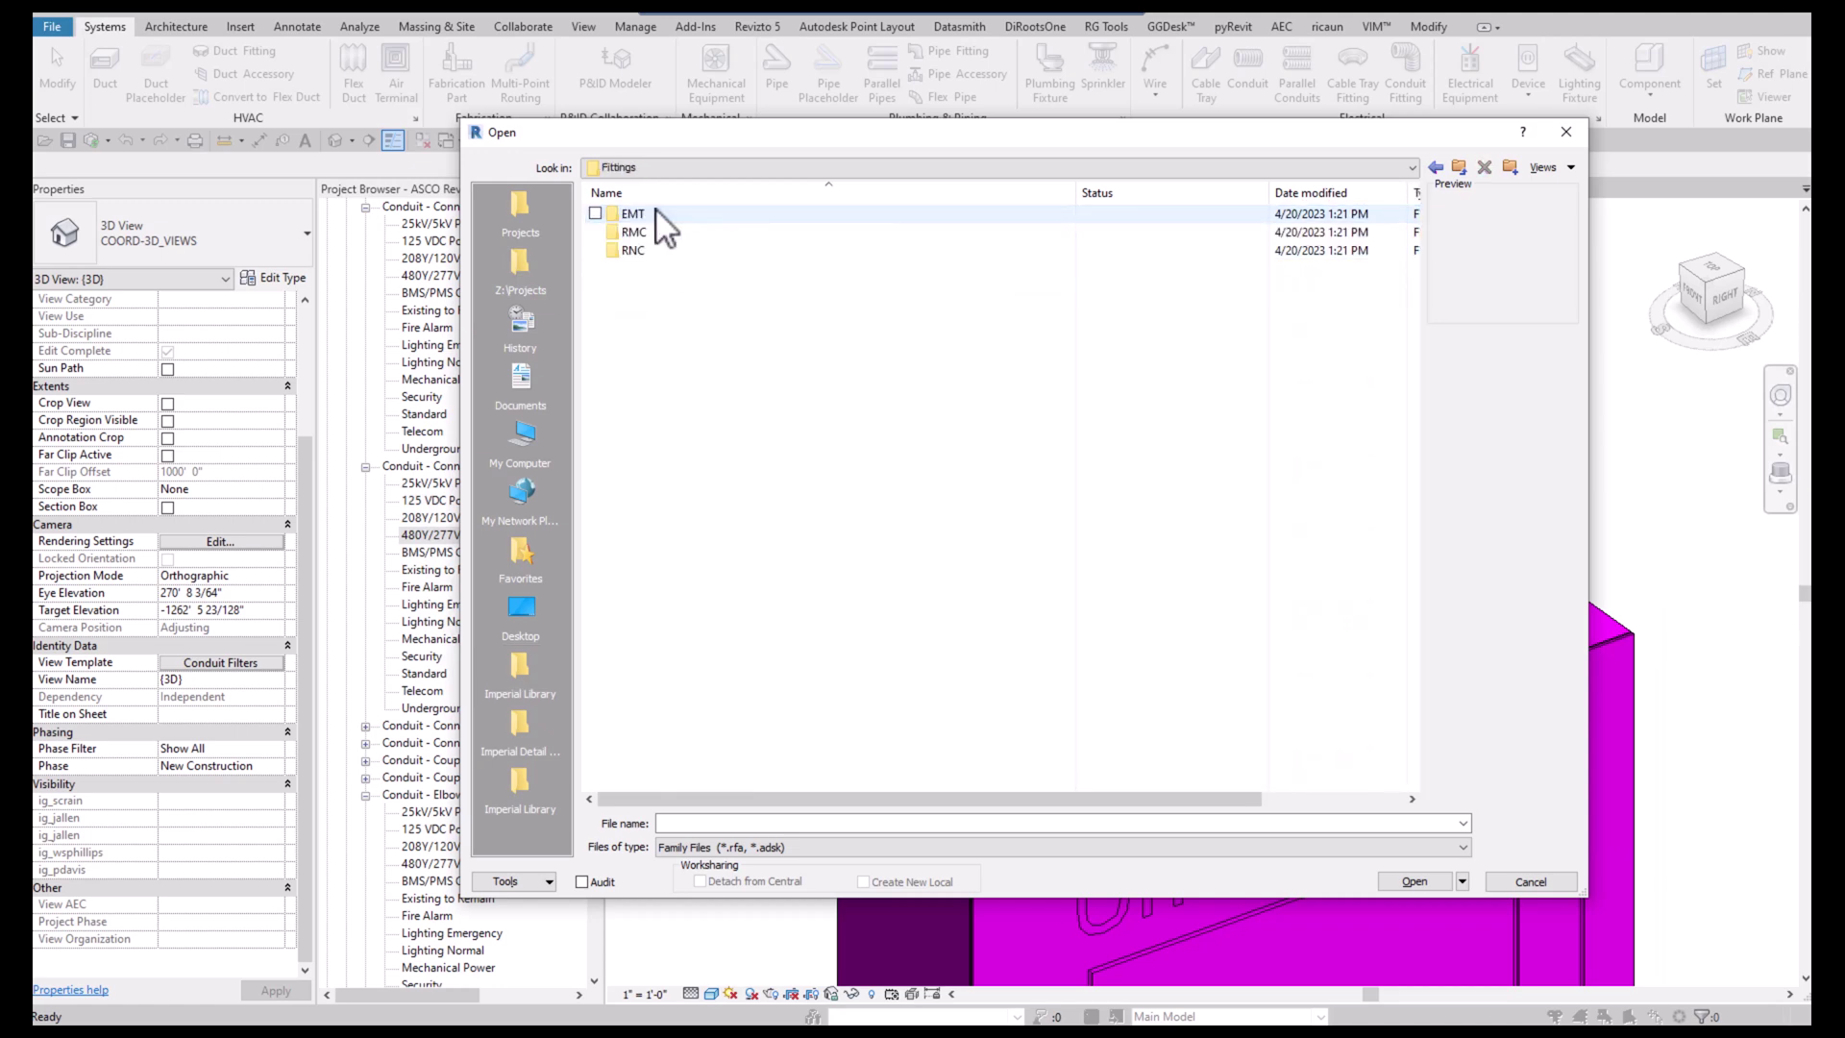
{"action": "double_click", "coordinate": [655, 213]}
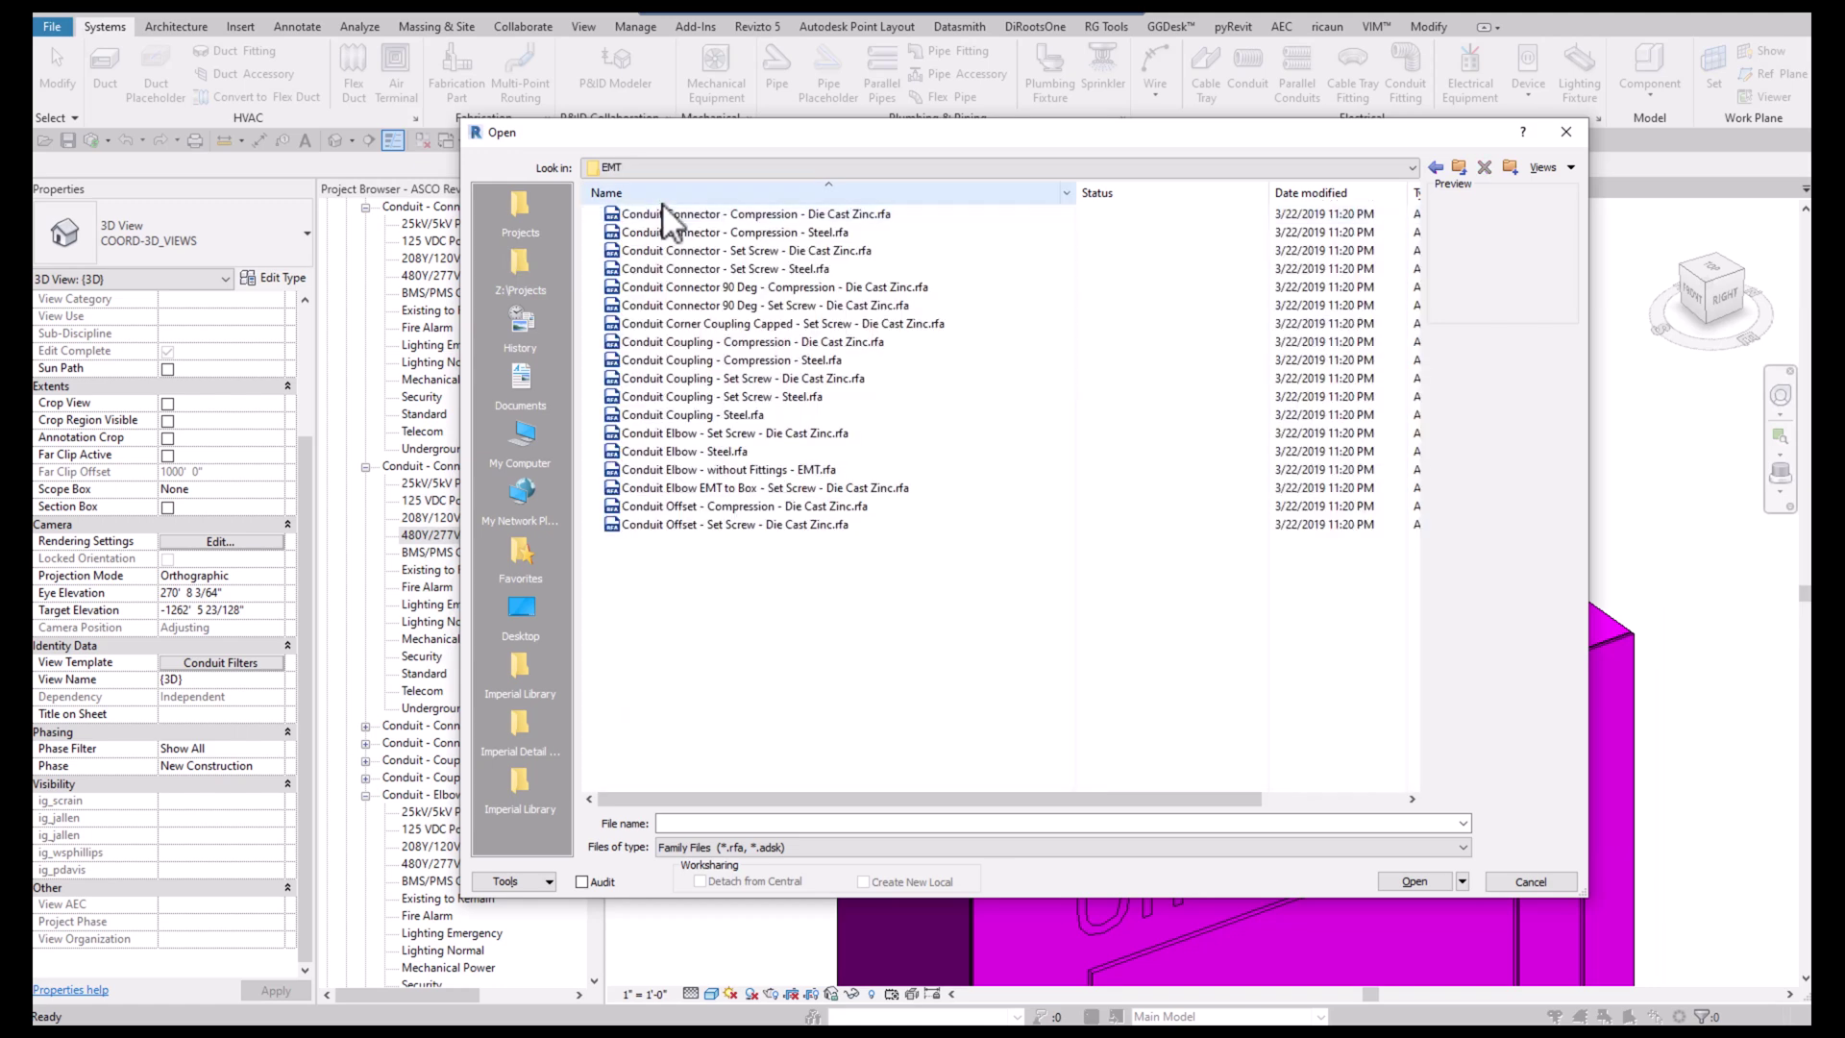
{"action": "left_click", "coordinate": [723, 414]}
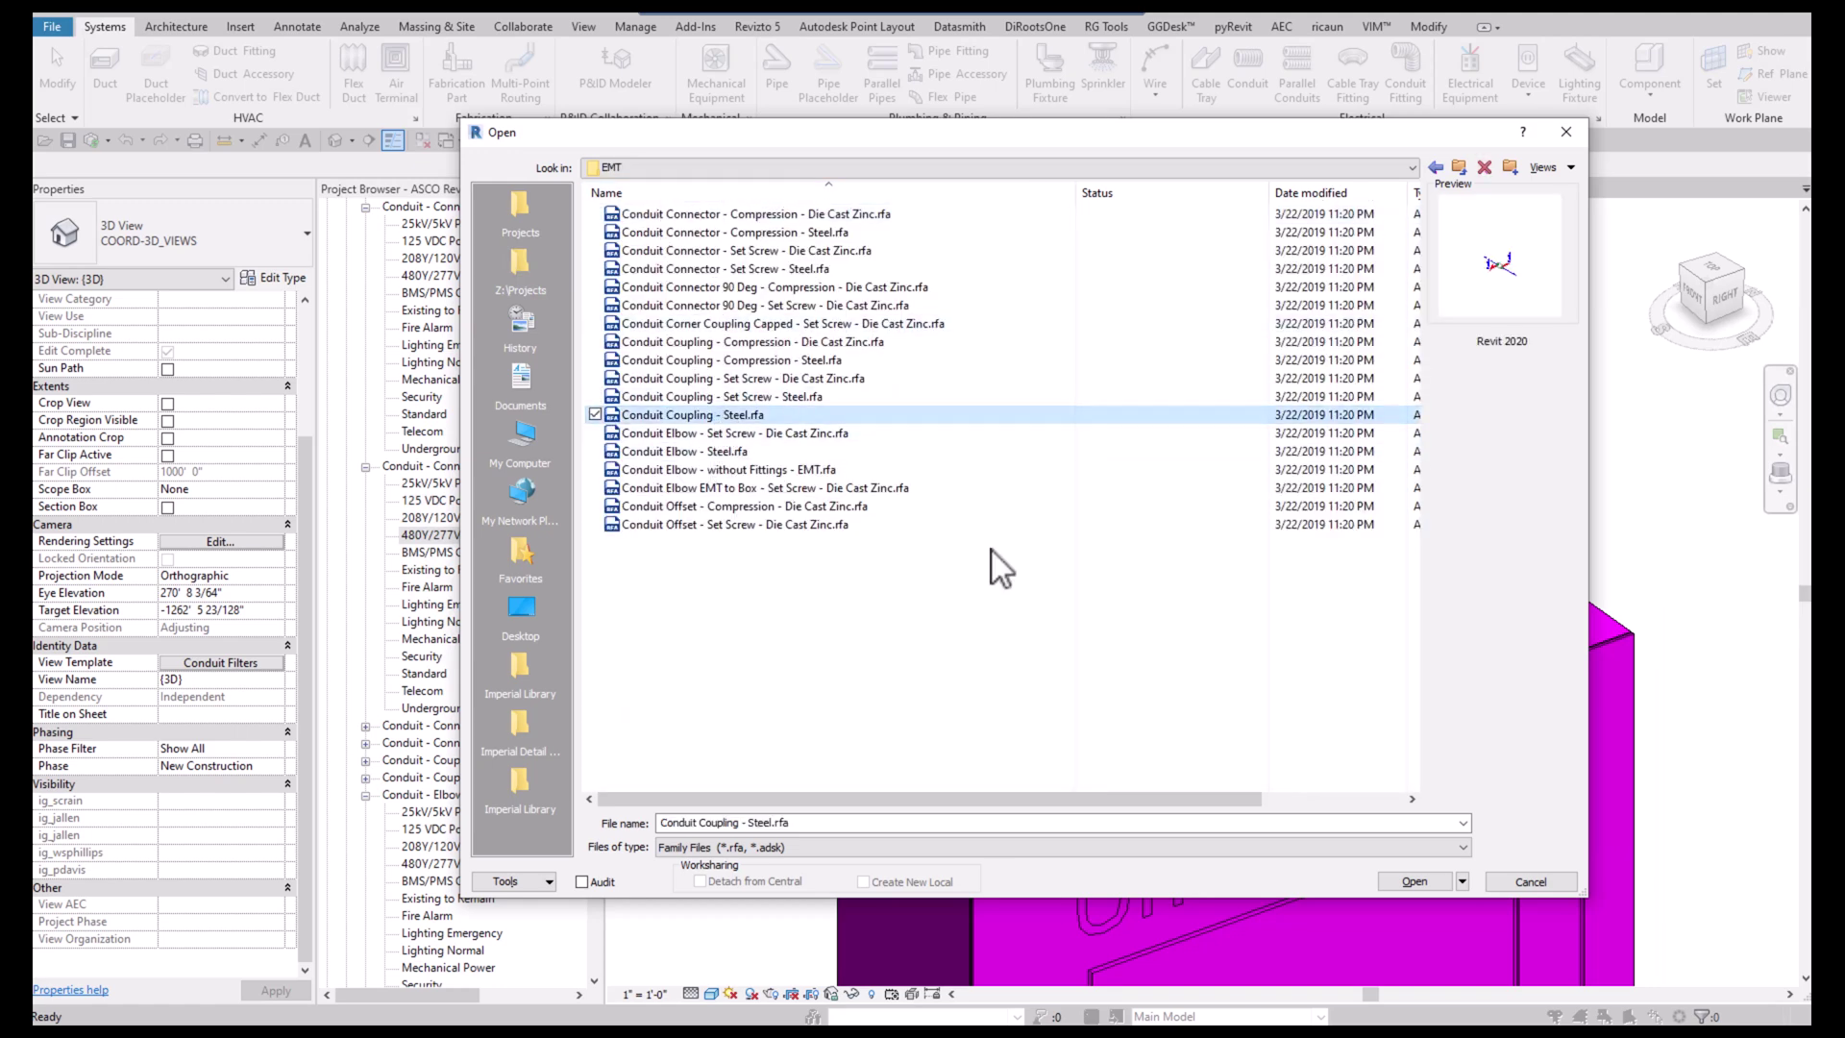
{"action": "left_click", "coordinate": [1413, 881]}
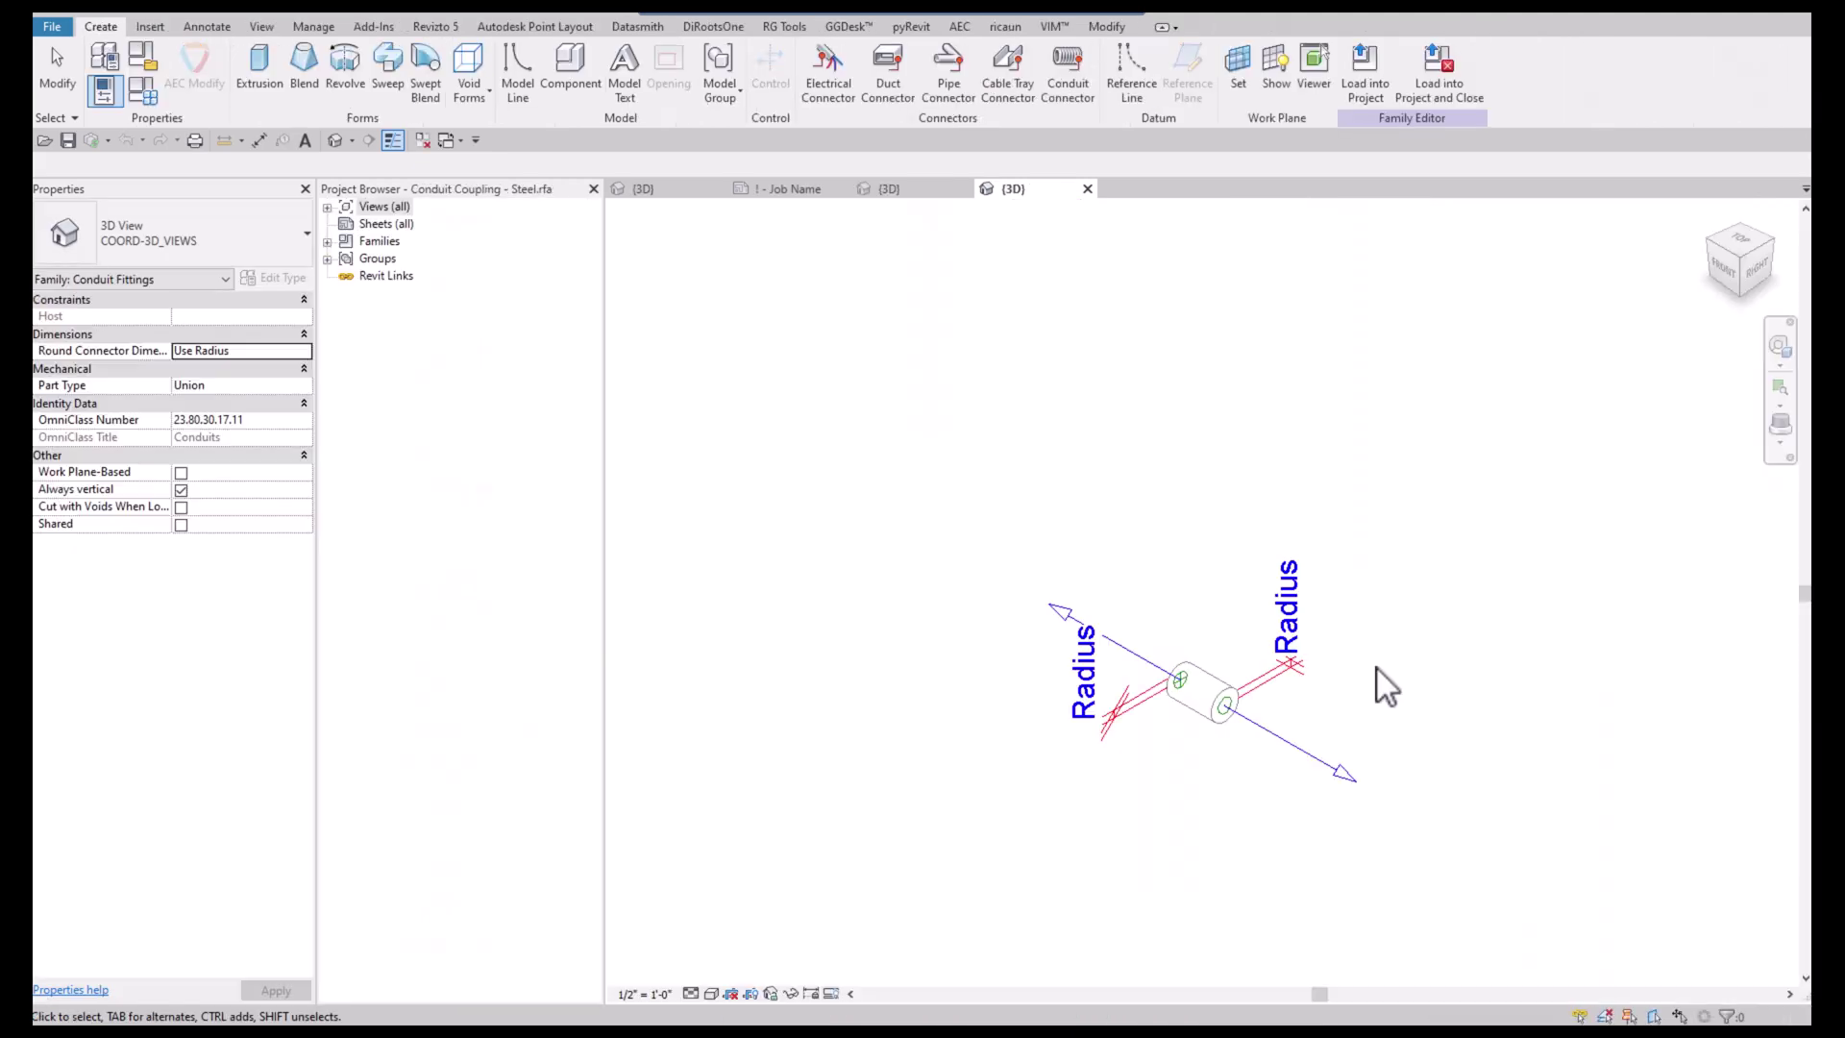
Delete all of the coupling's geometry and open the Ref. Level floor plan
{"action": "left_click_drag", "start_coordinate": [799, 856], "coordinate": [1478, 482]}
{"action": "key", "text": "Delete"}
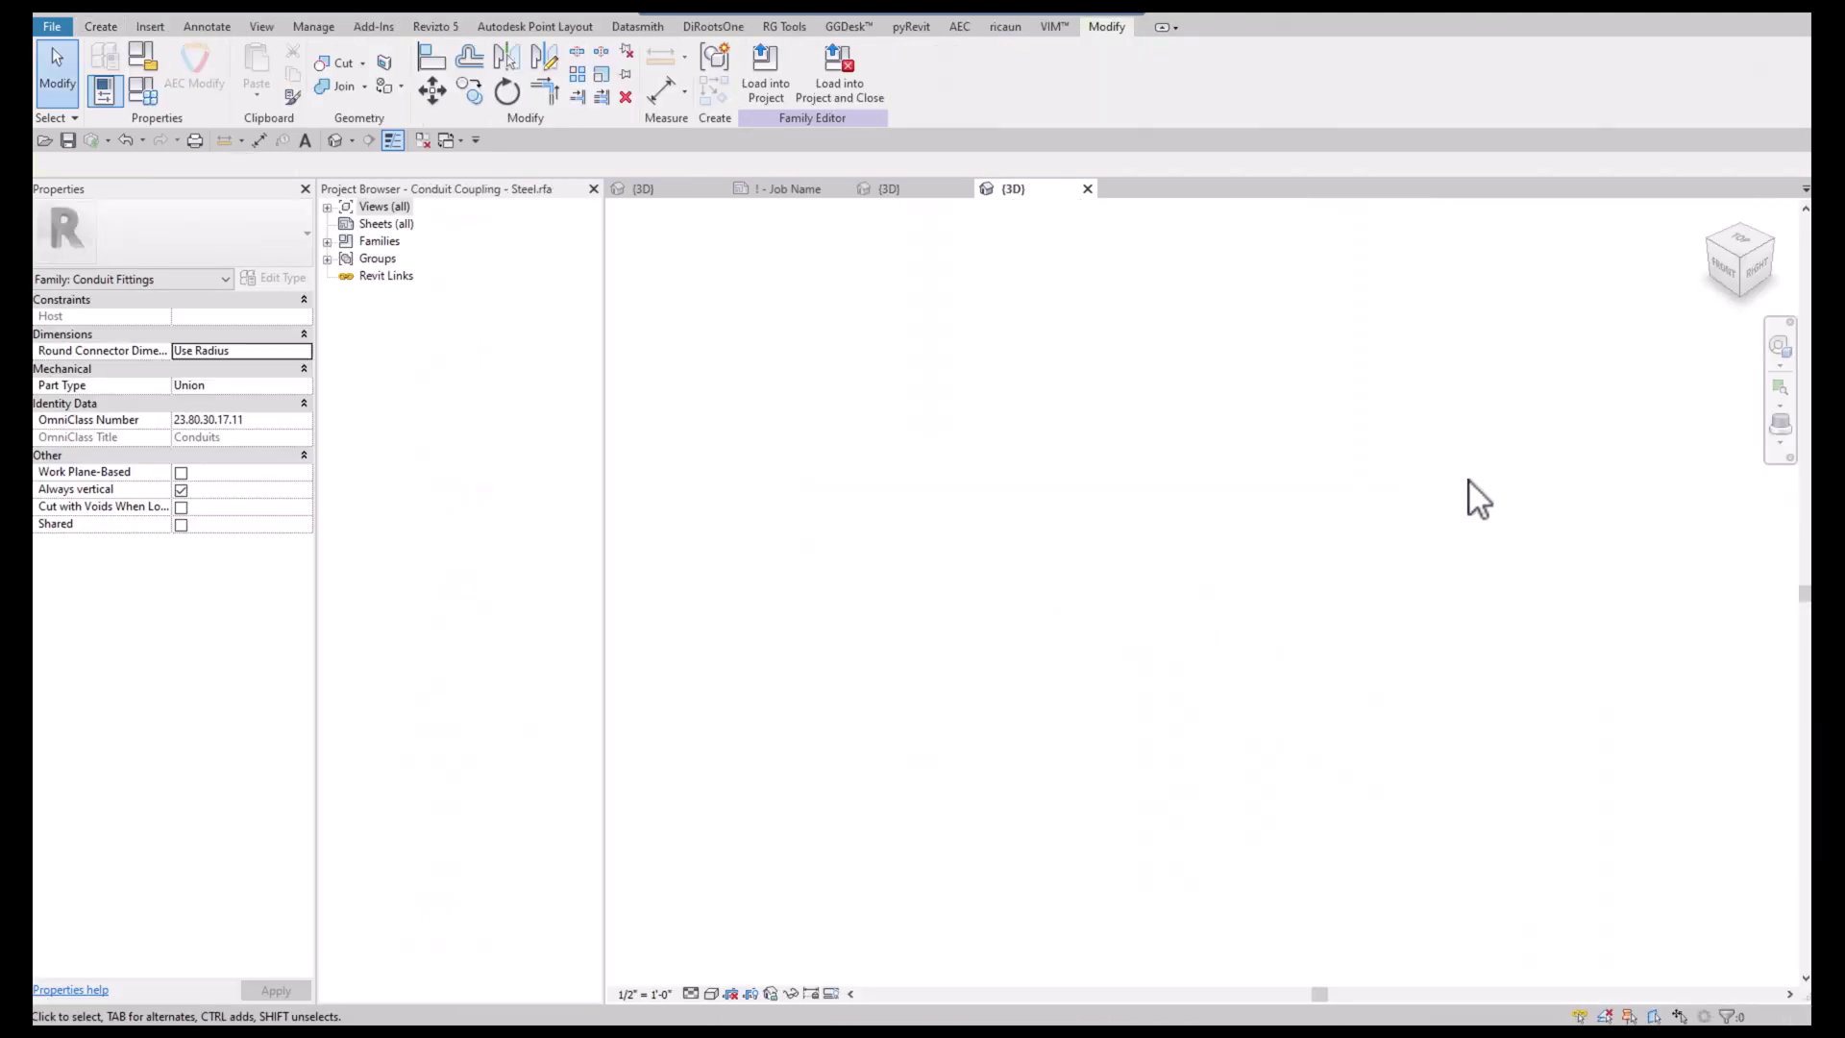
{"action": "double_click", "coordinate": [386, 207]}
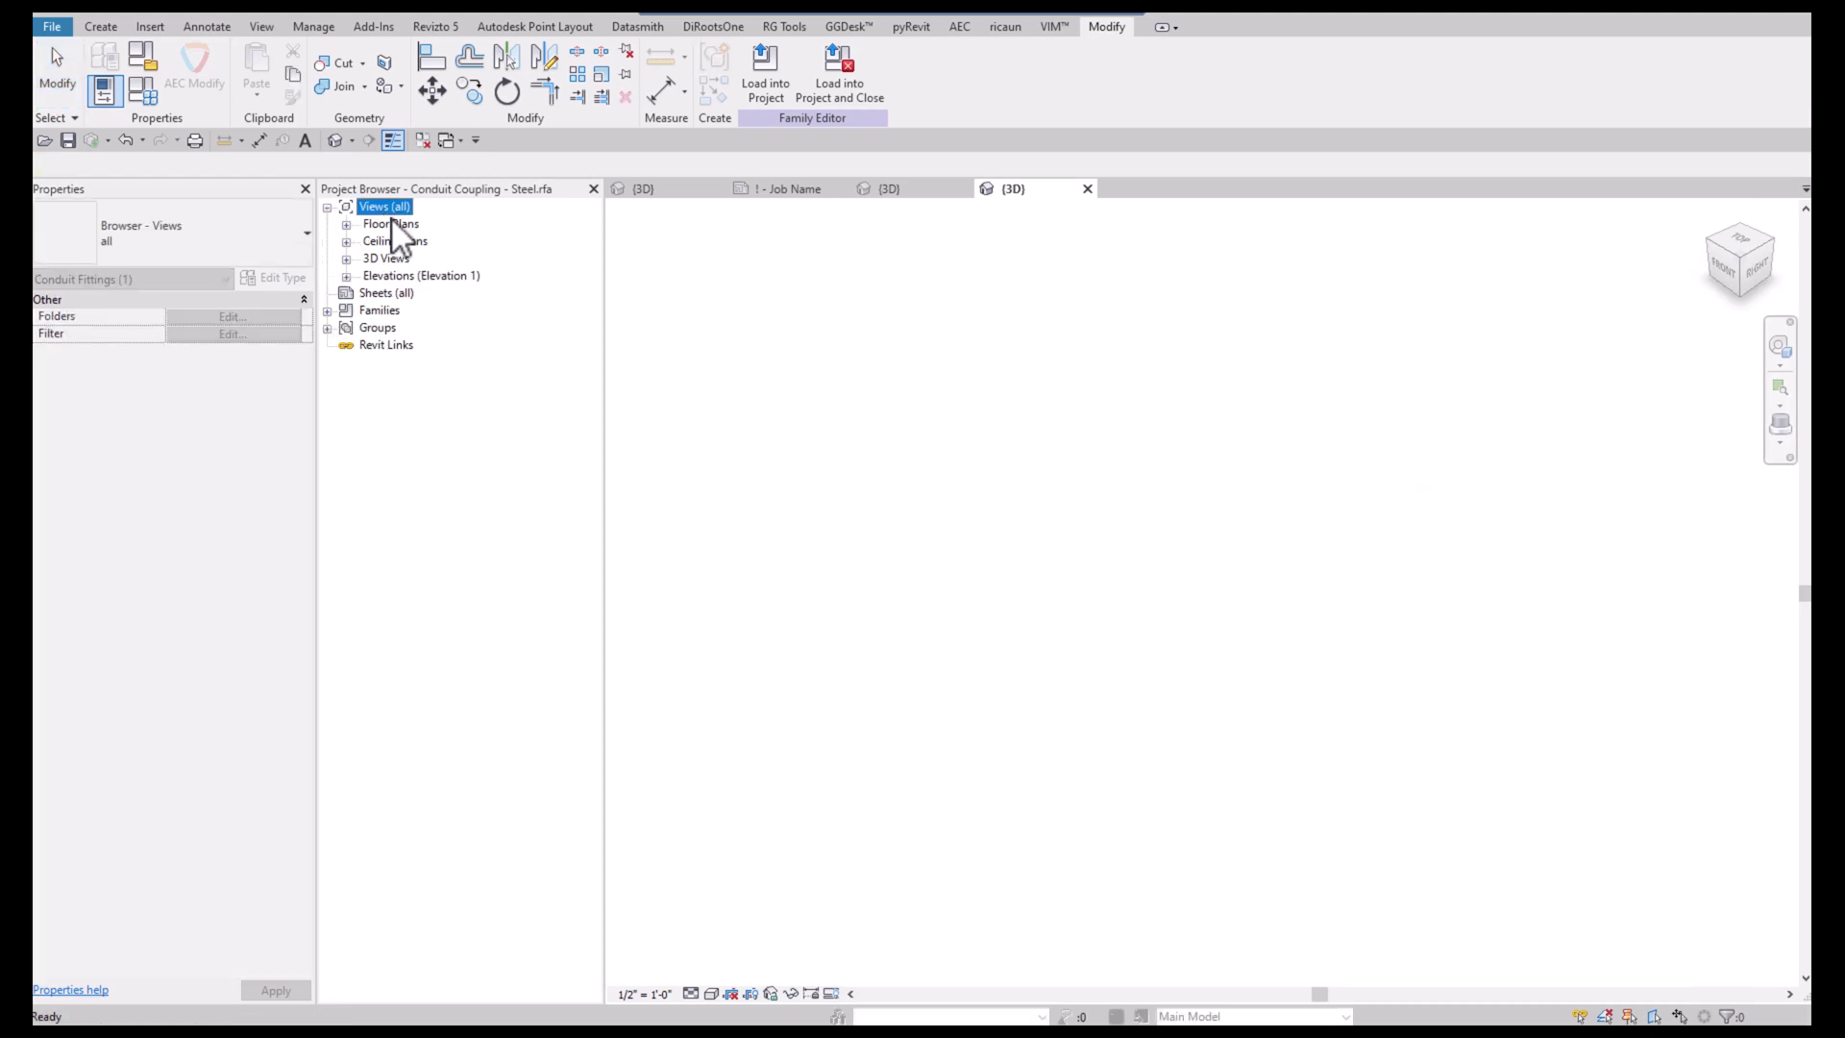
{"action": "double_click", "coordinate": [391, 223]}
{"action": "double_click", "coordinate": [404, 242]}
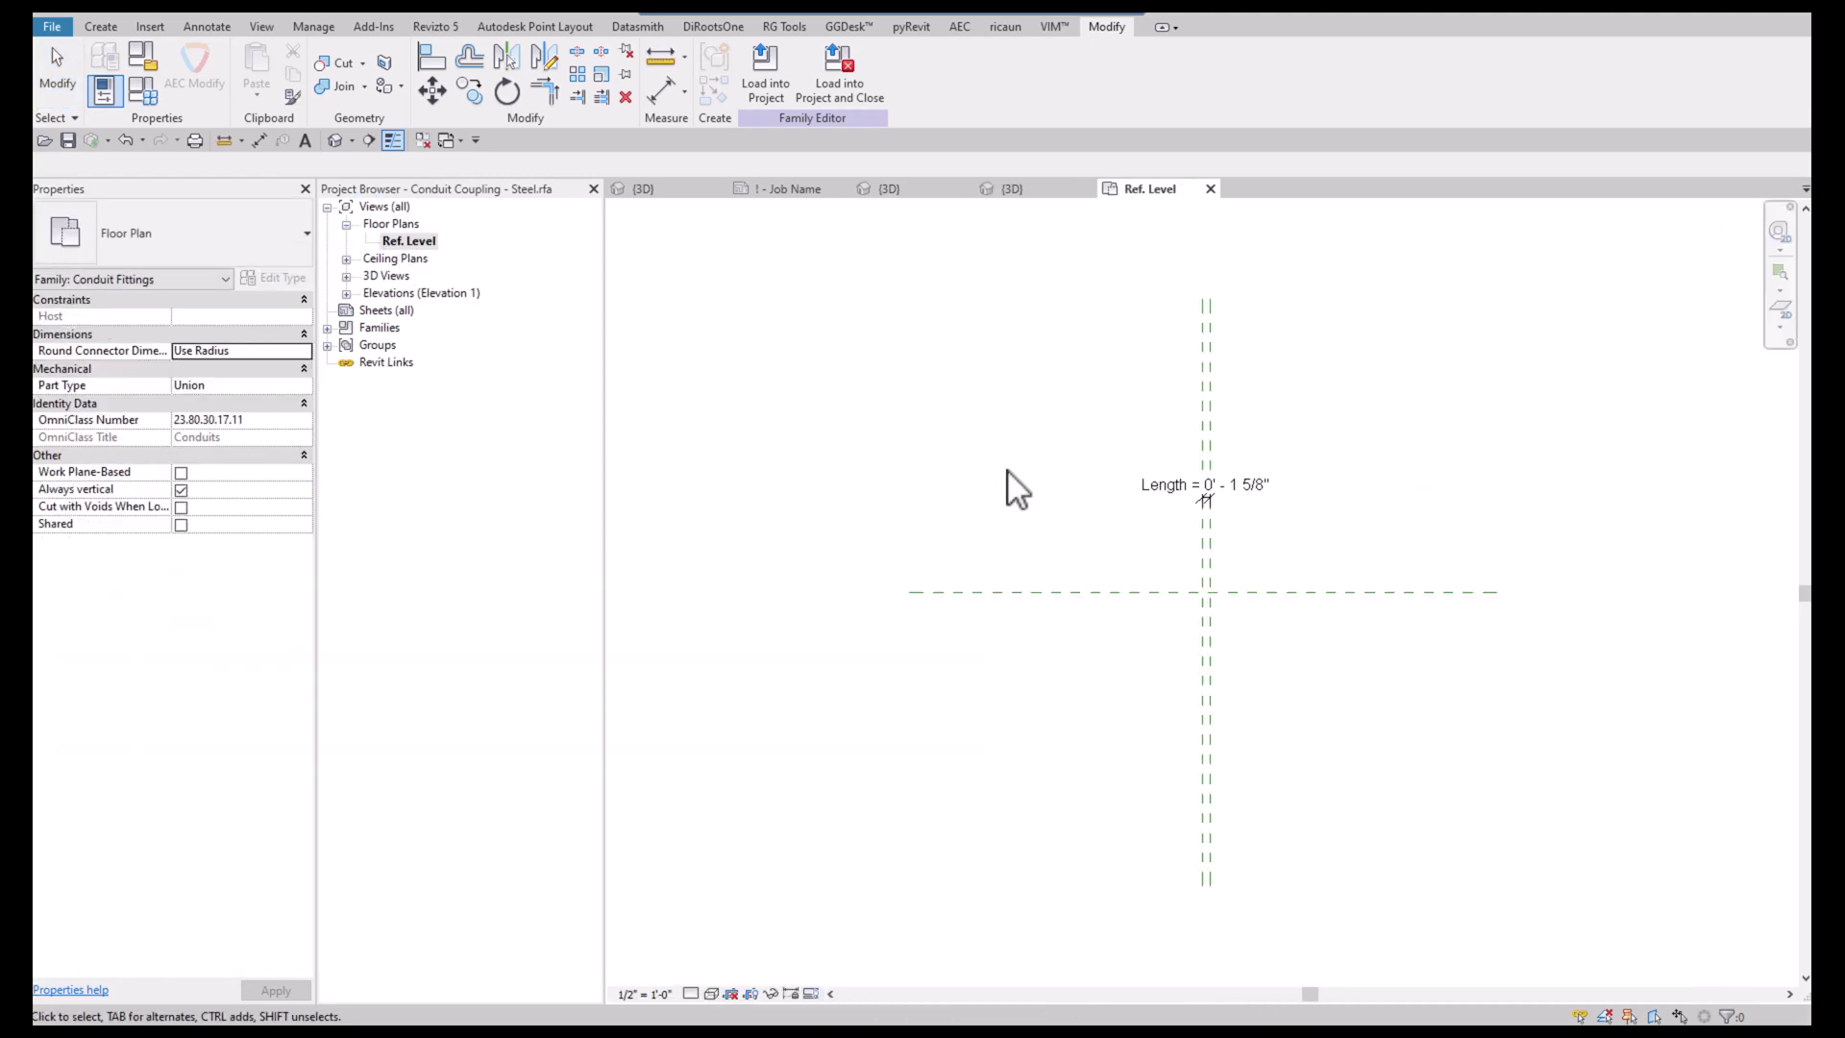
Label the Length dimension with a new parameter named Offset
{"action": "left_click", "coordinate": [1224, 483]}
{"action": "scroll", "coordinate": [884, 288], "scroll_direction": "up", "scroll_amount": 2}
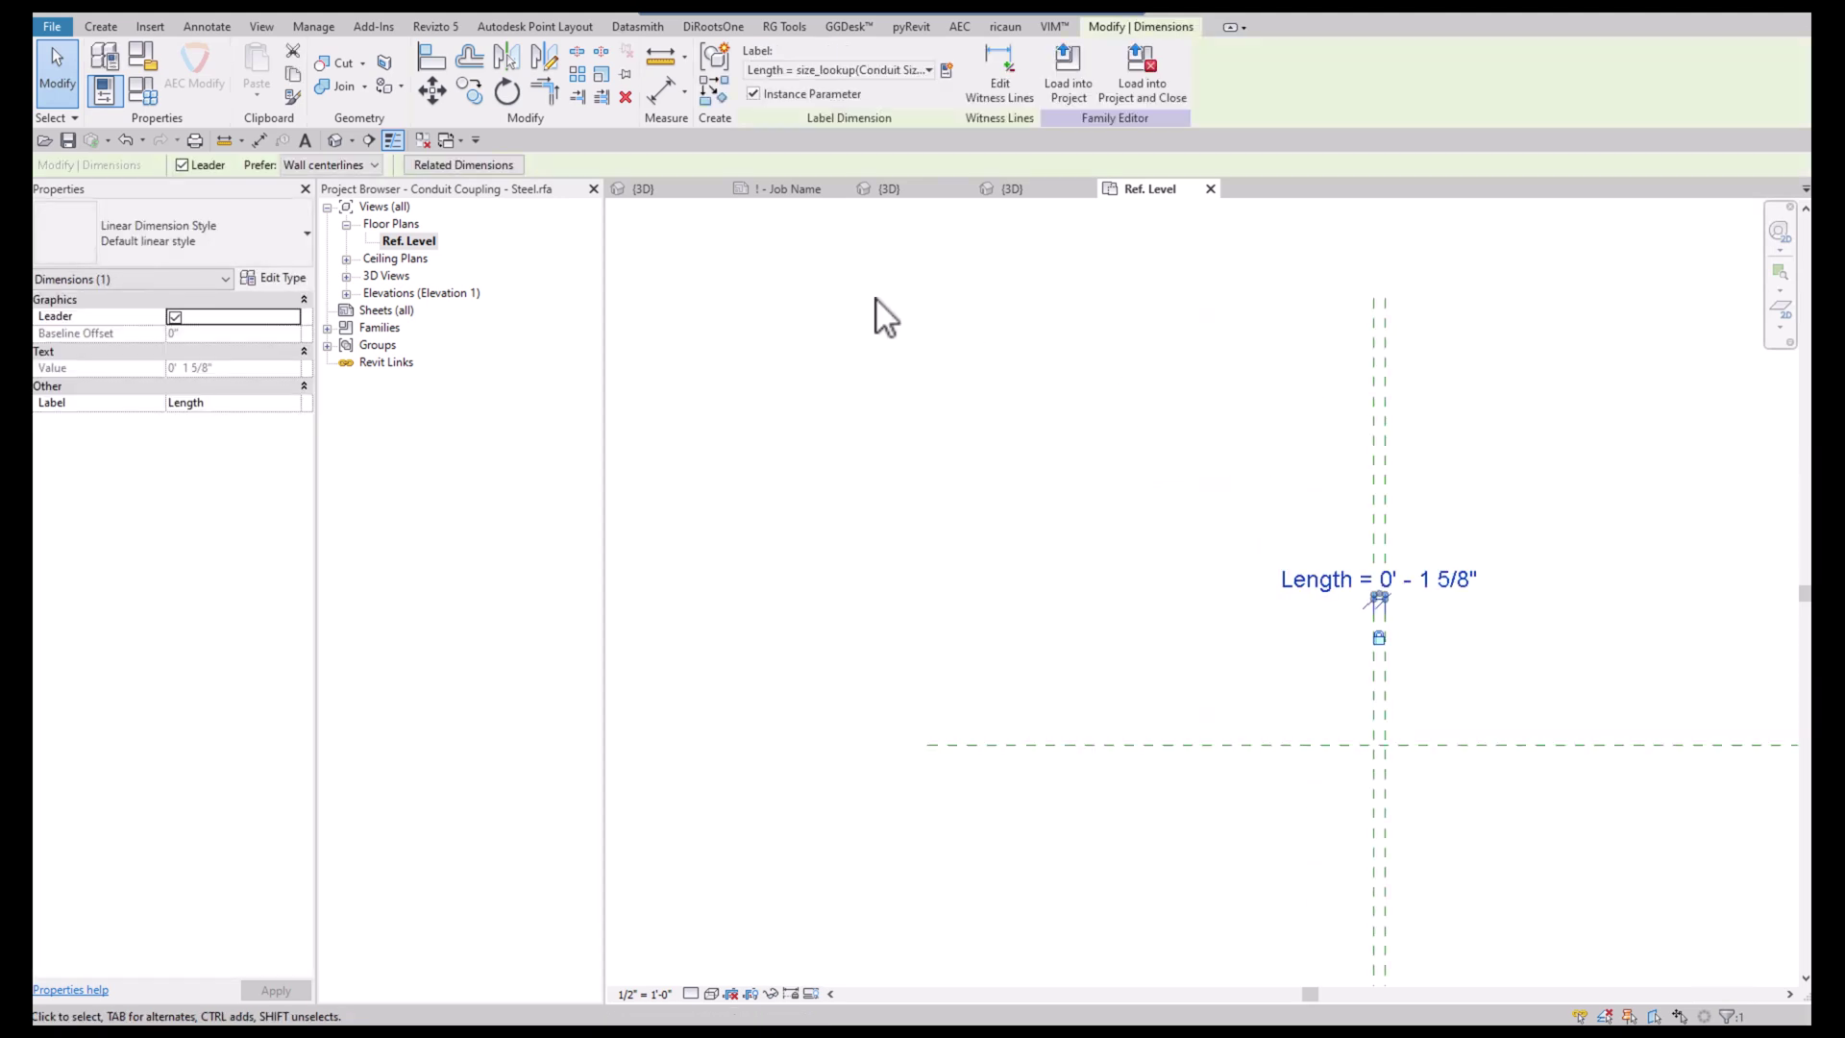
{"action": "left_click", "coordinate": [946, 71]}
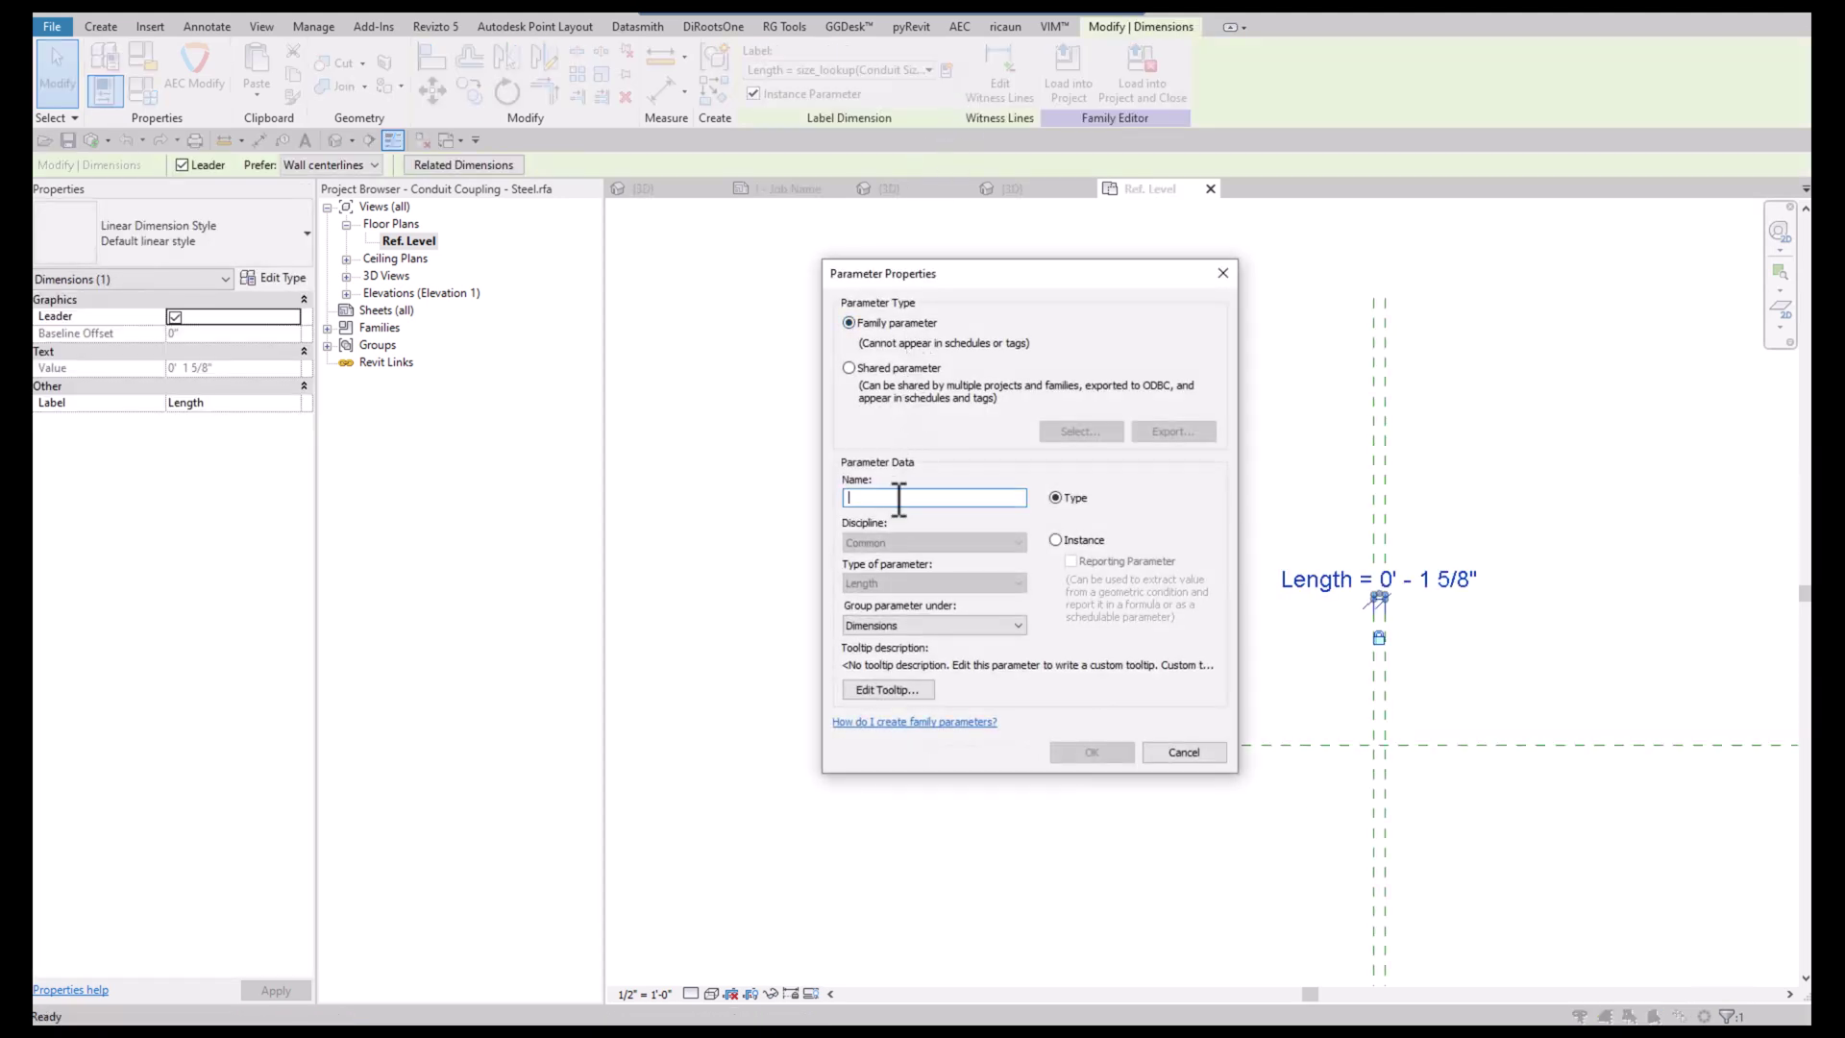
{"action": "type", "text": "Offset"}
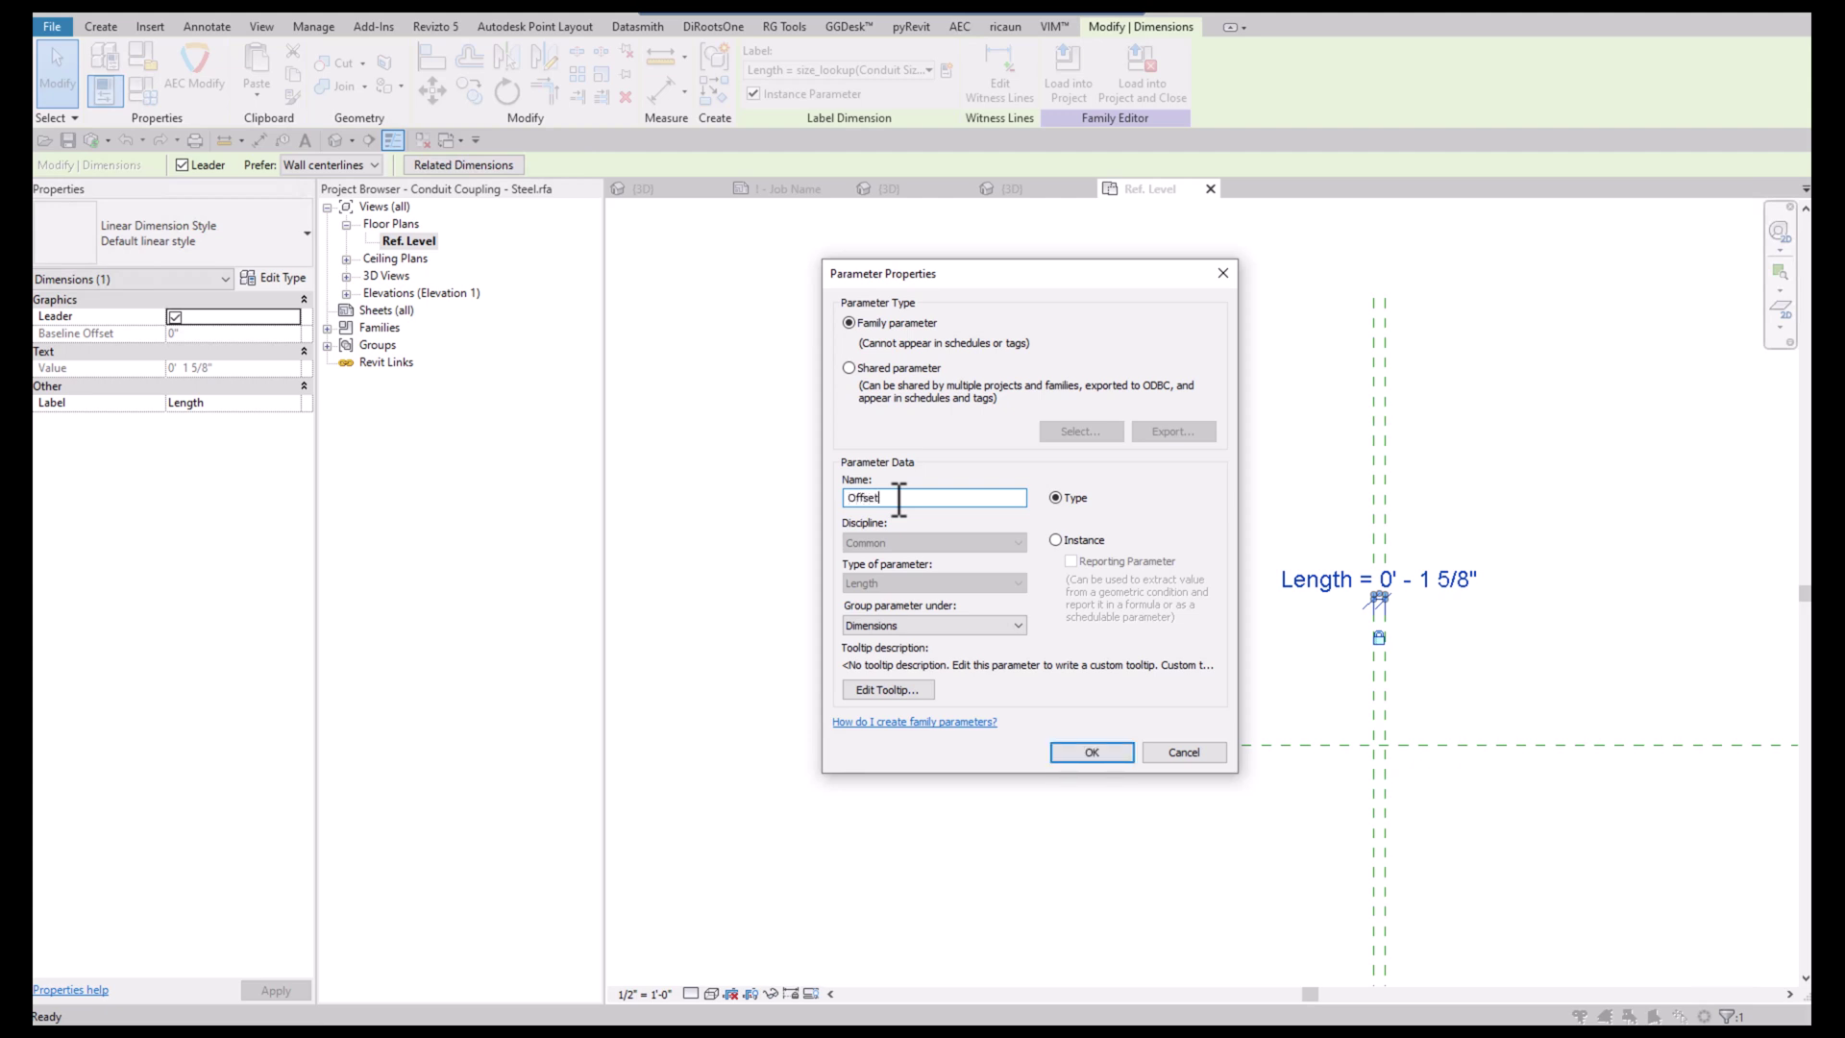
{"action": "key", "text": "Return"}
{"action": "key", "text": "Escape"}
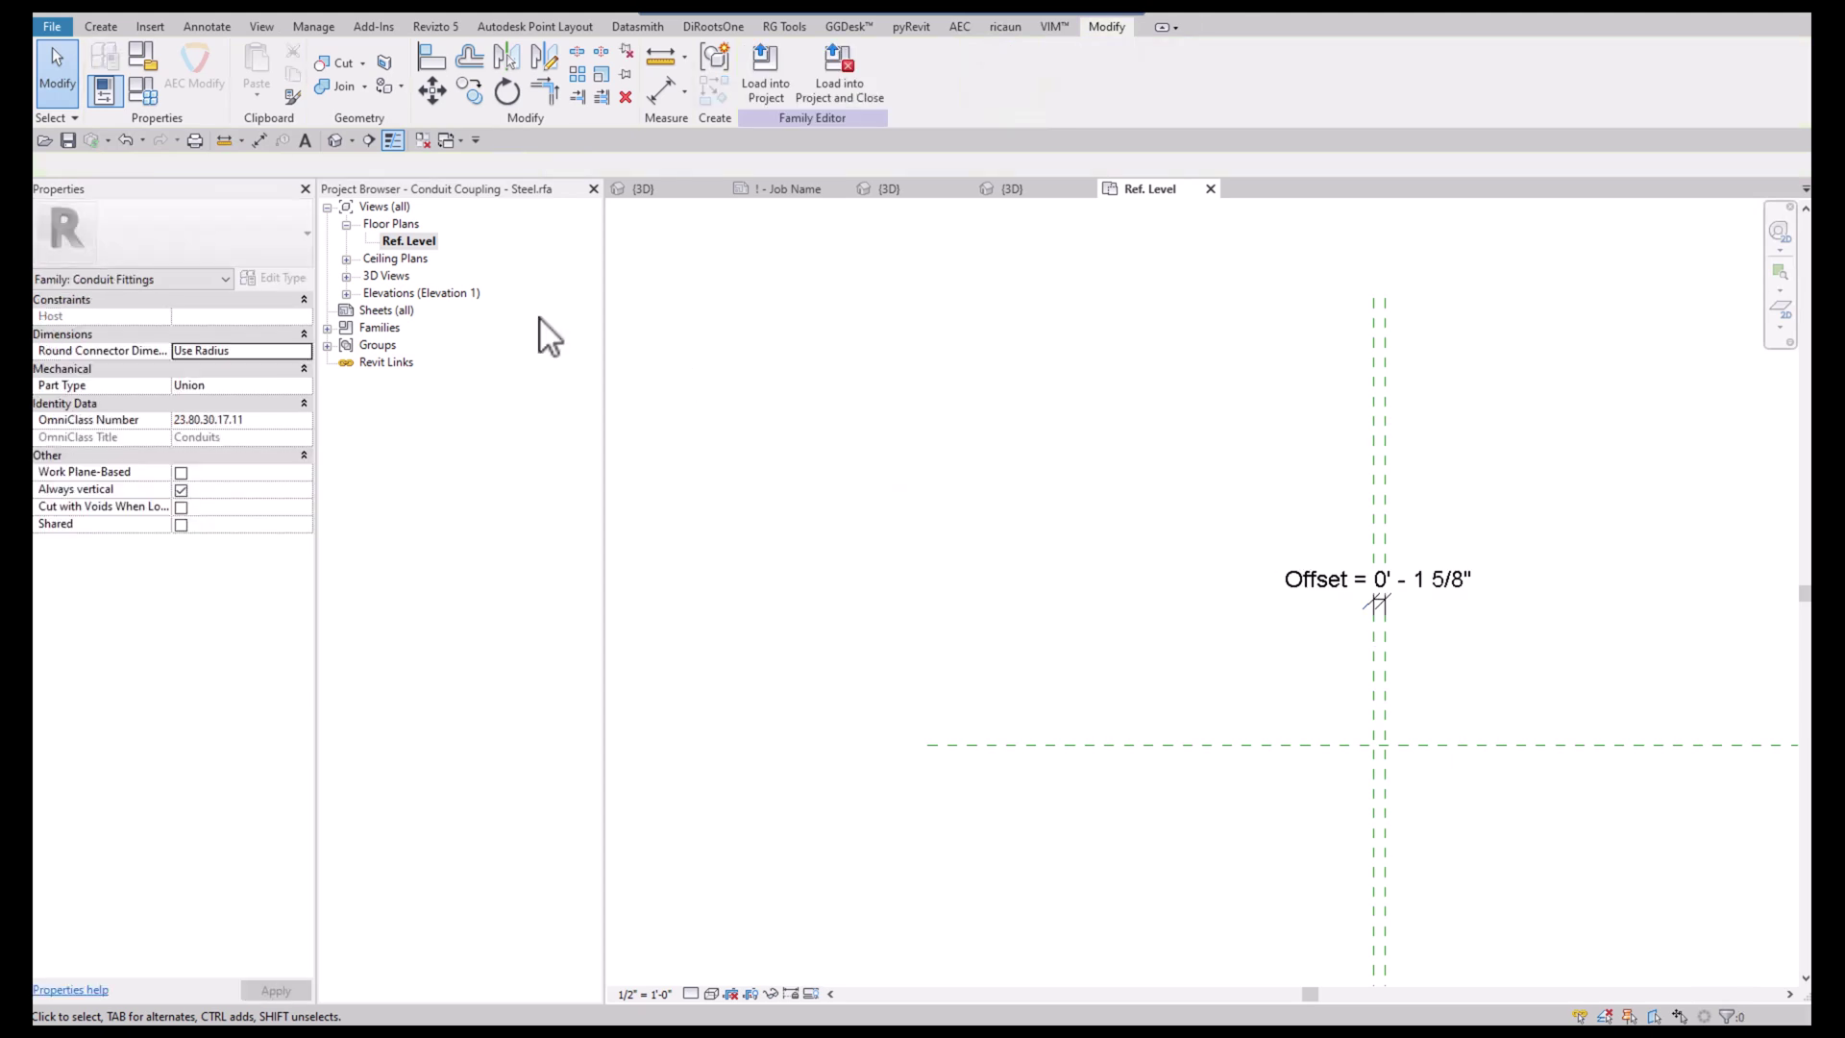
In Family Types, set Offset to 0 and move Nominal Diameter into the Other group
{"action": "left_click", "coordinate": [154, 100]}
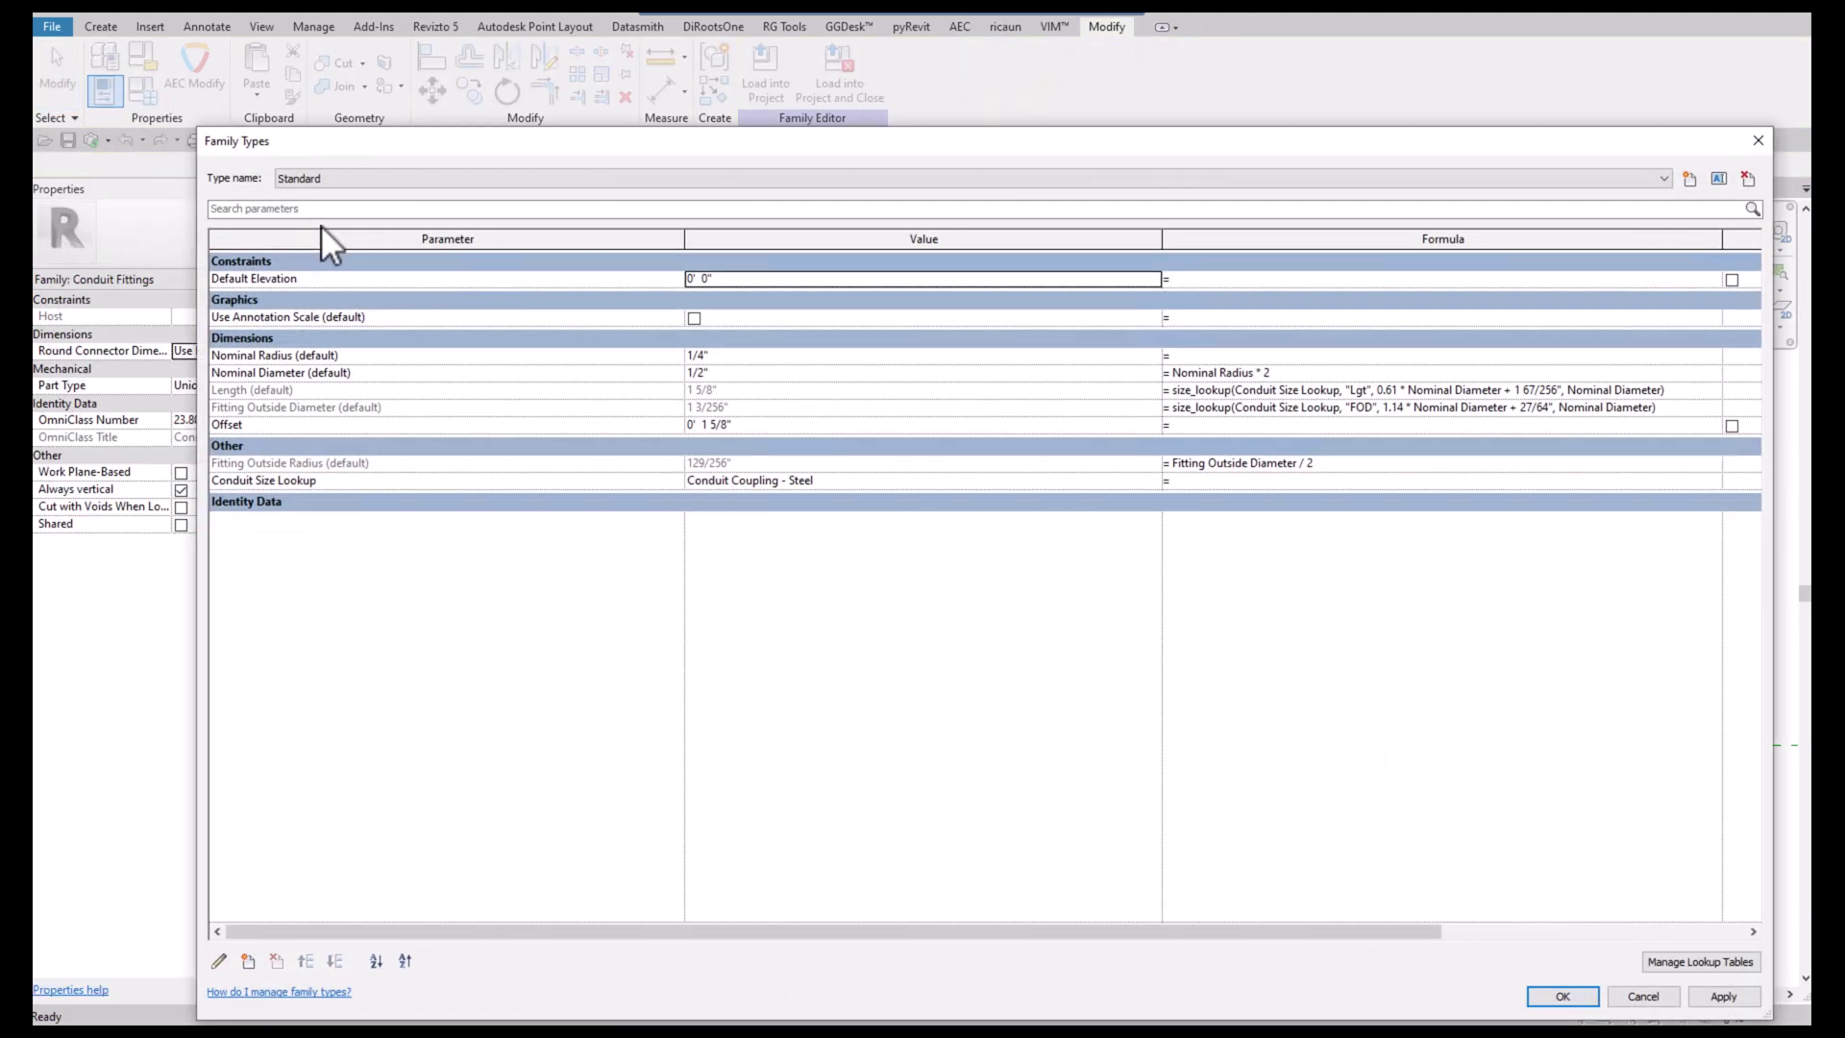
{"action": "left_click", "coordinate": [751, 424]}
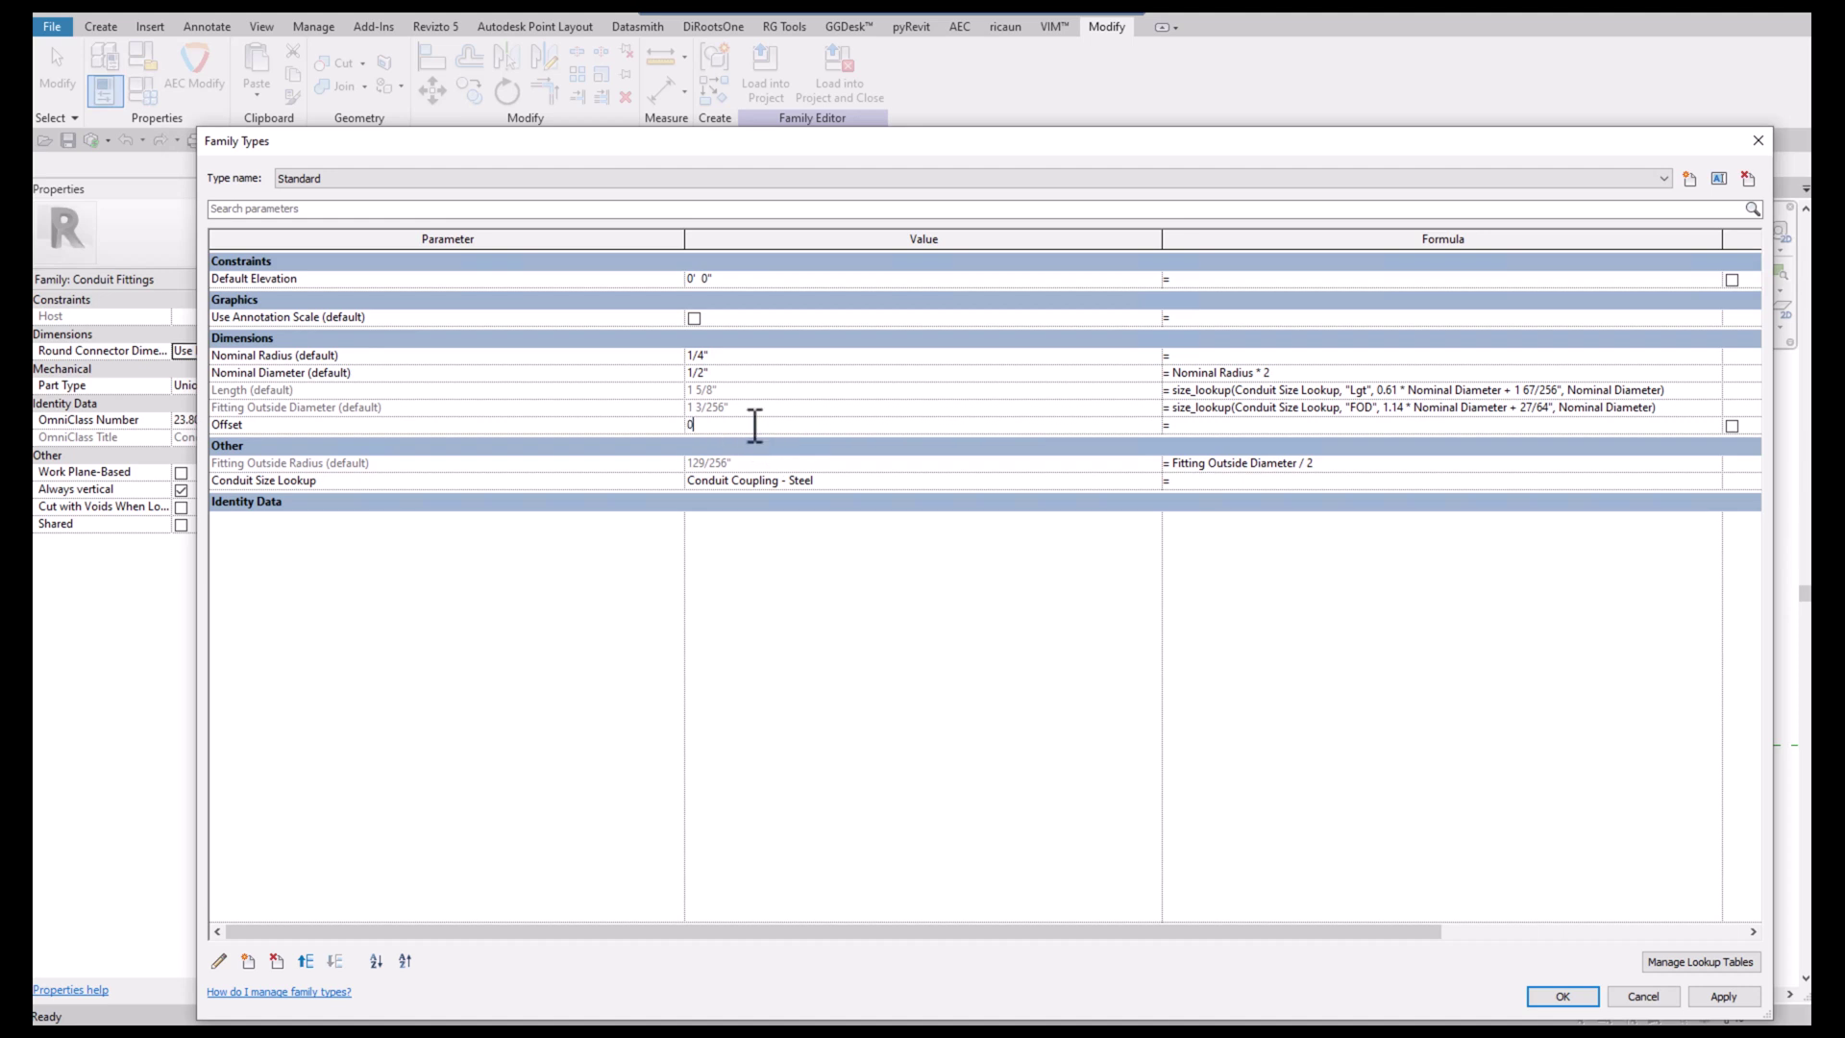
{"action": "key", "text": "Tab"}
{"action": "left_click", "coordinate": [419, 372]}
{"action": "left_click", "coordinate": [220, 961]}
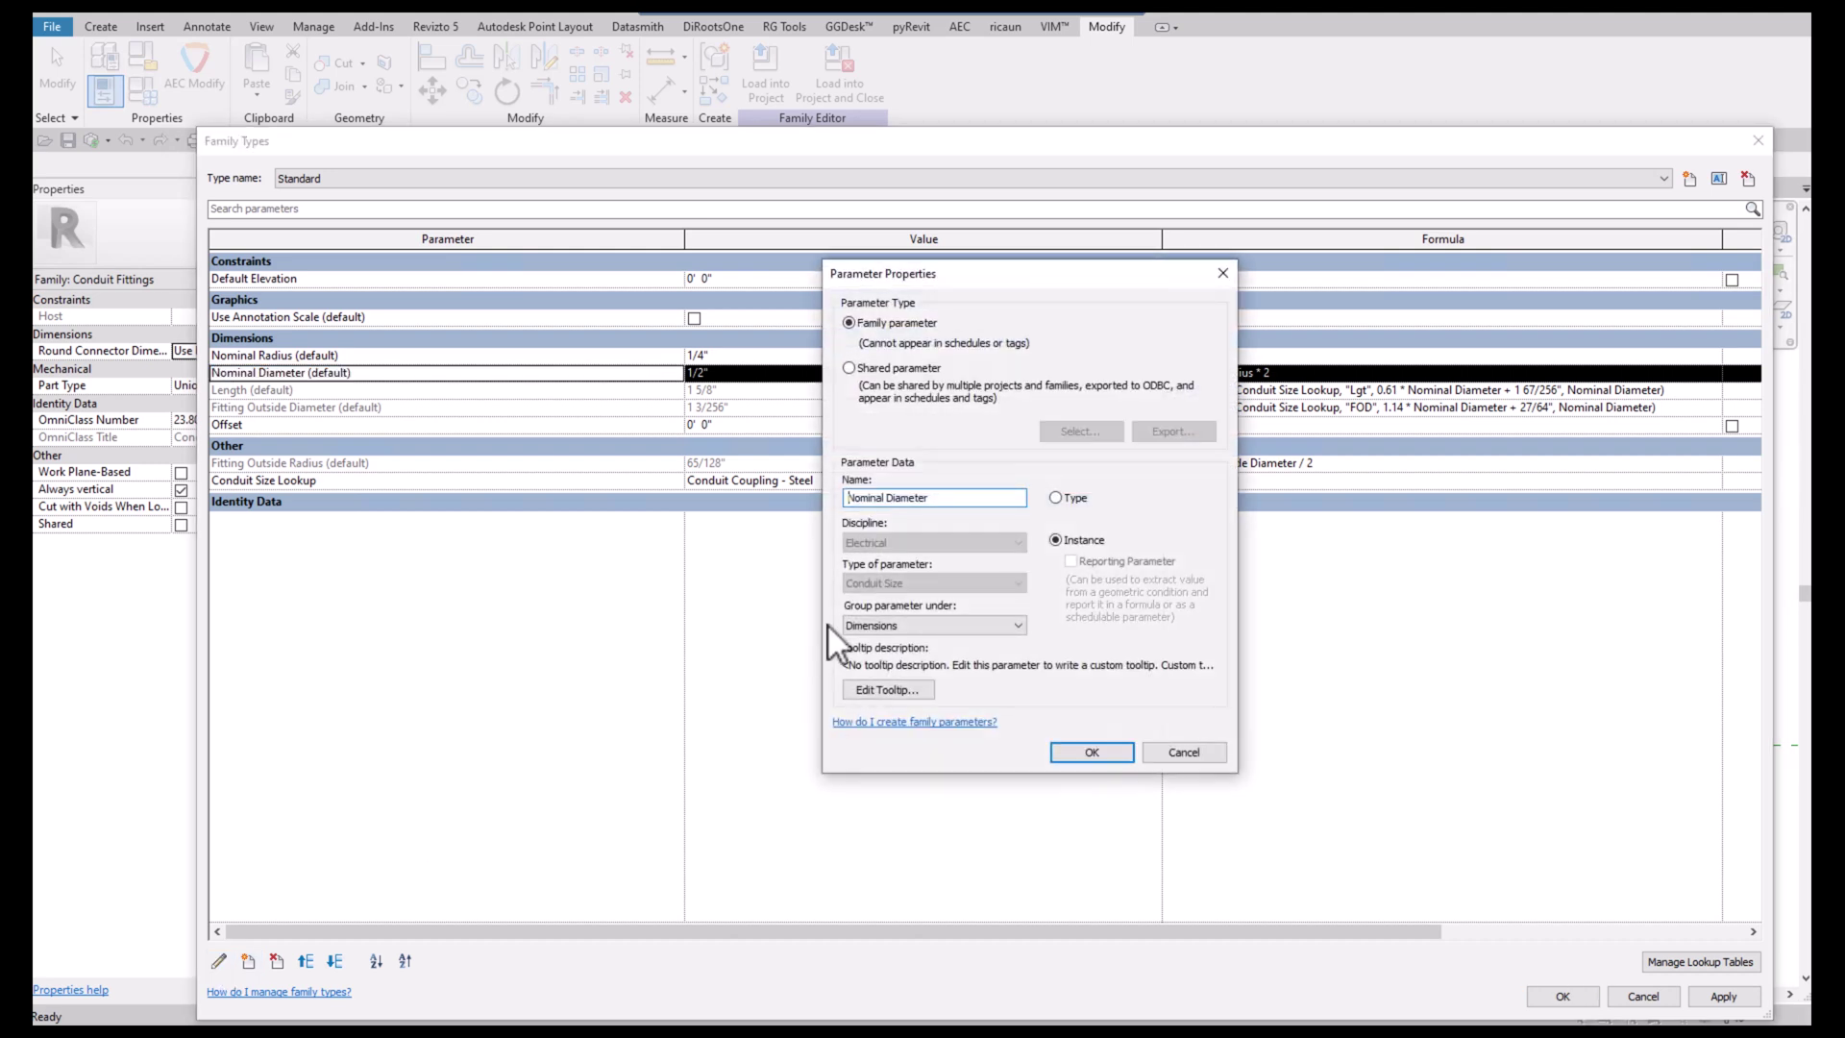
{"action": "left_click", "coordinate": [887, 624]}
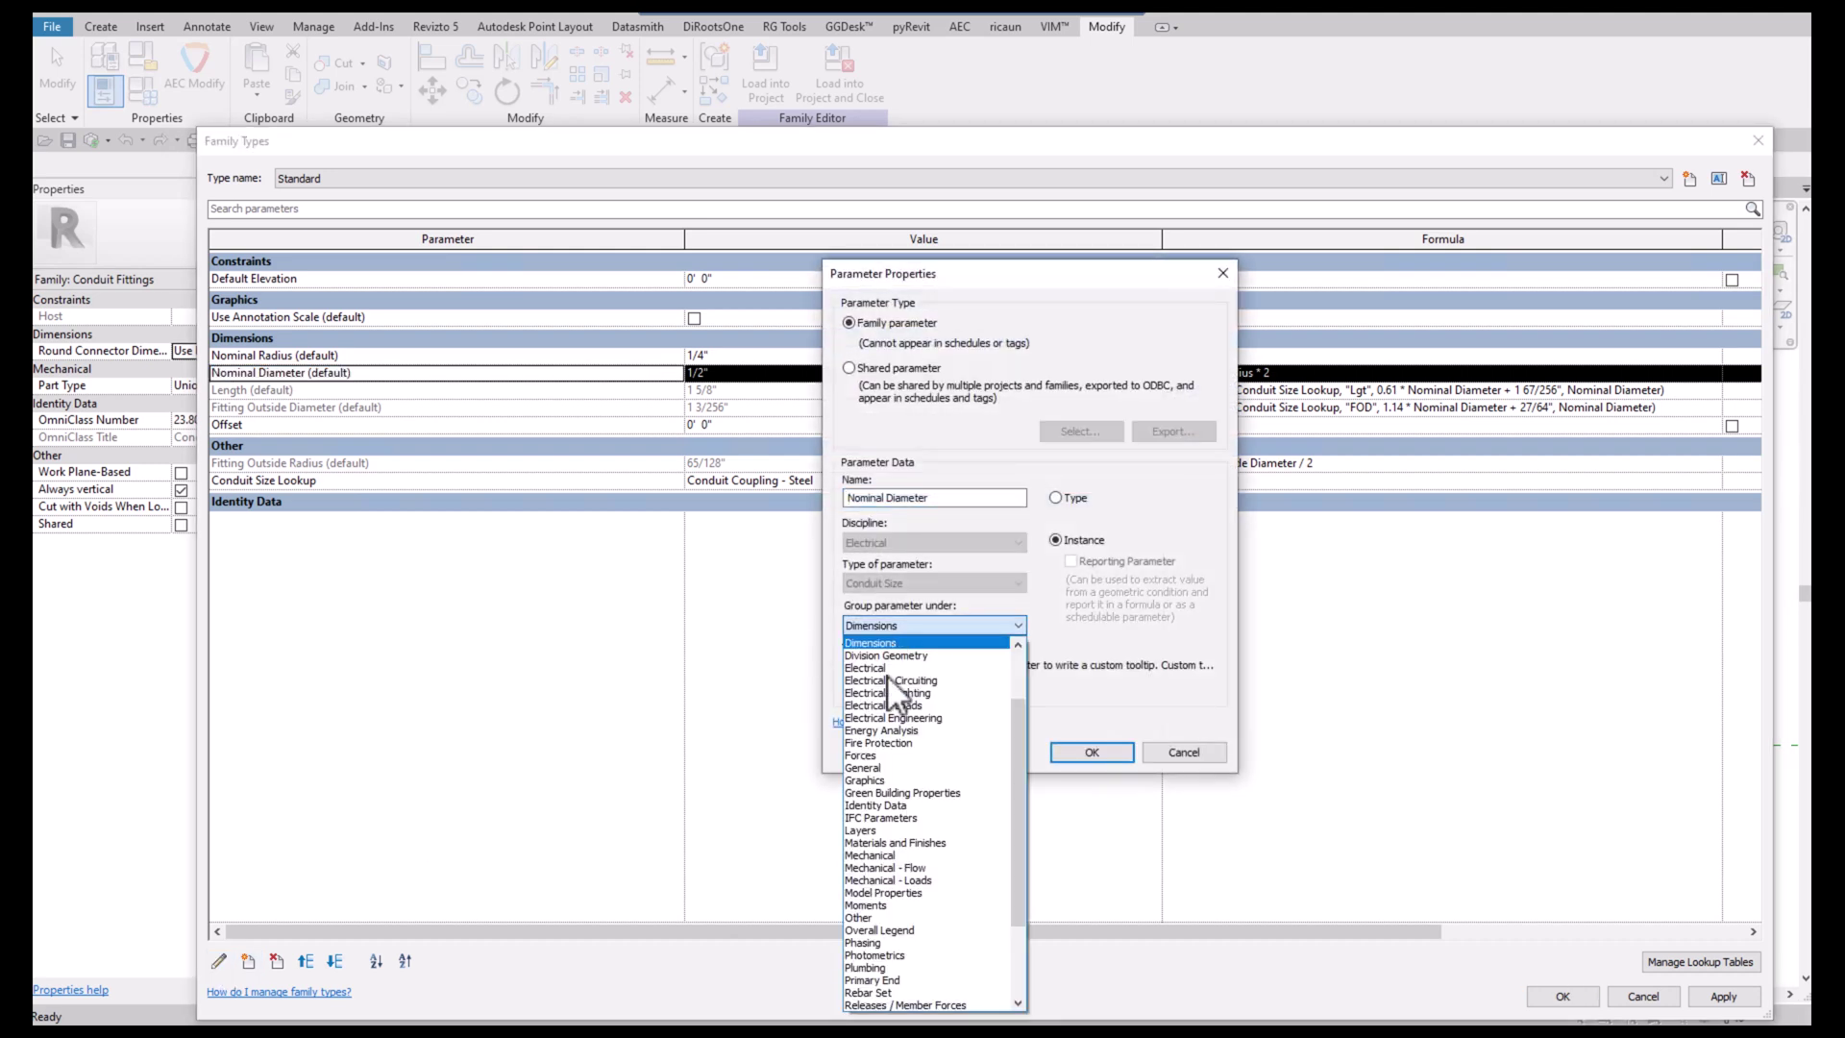
{"action": "left_click", "coordinate": [862, 918]}
{"action": "left_click", "coordinate": [1070, 748]}
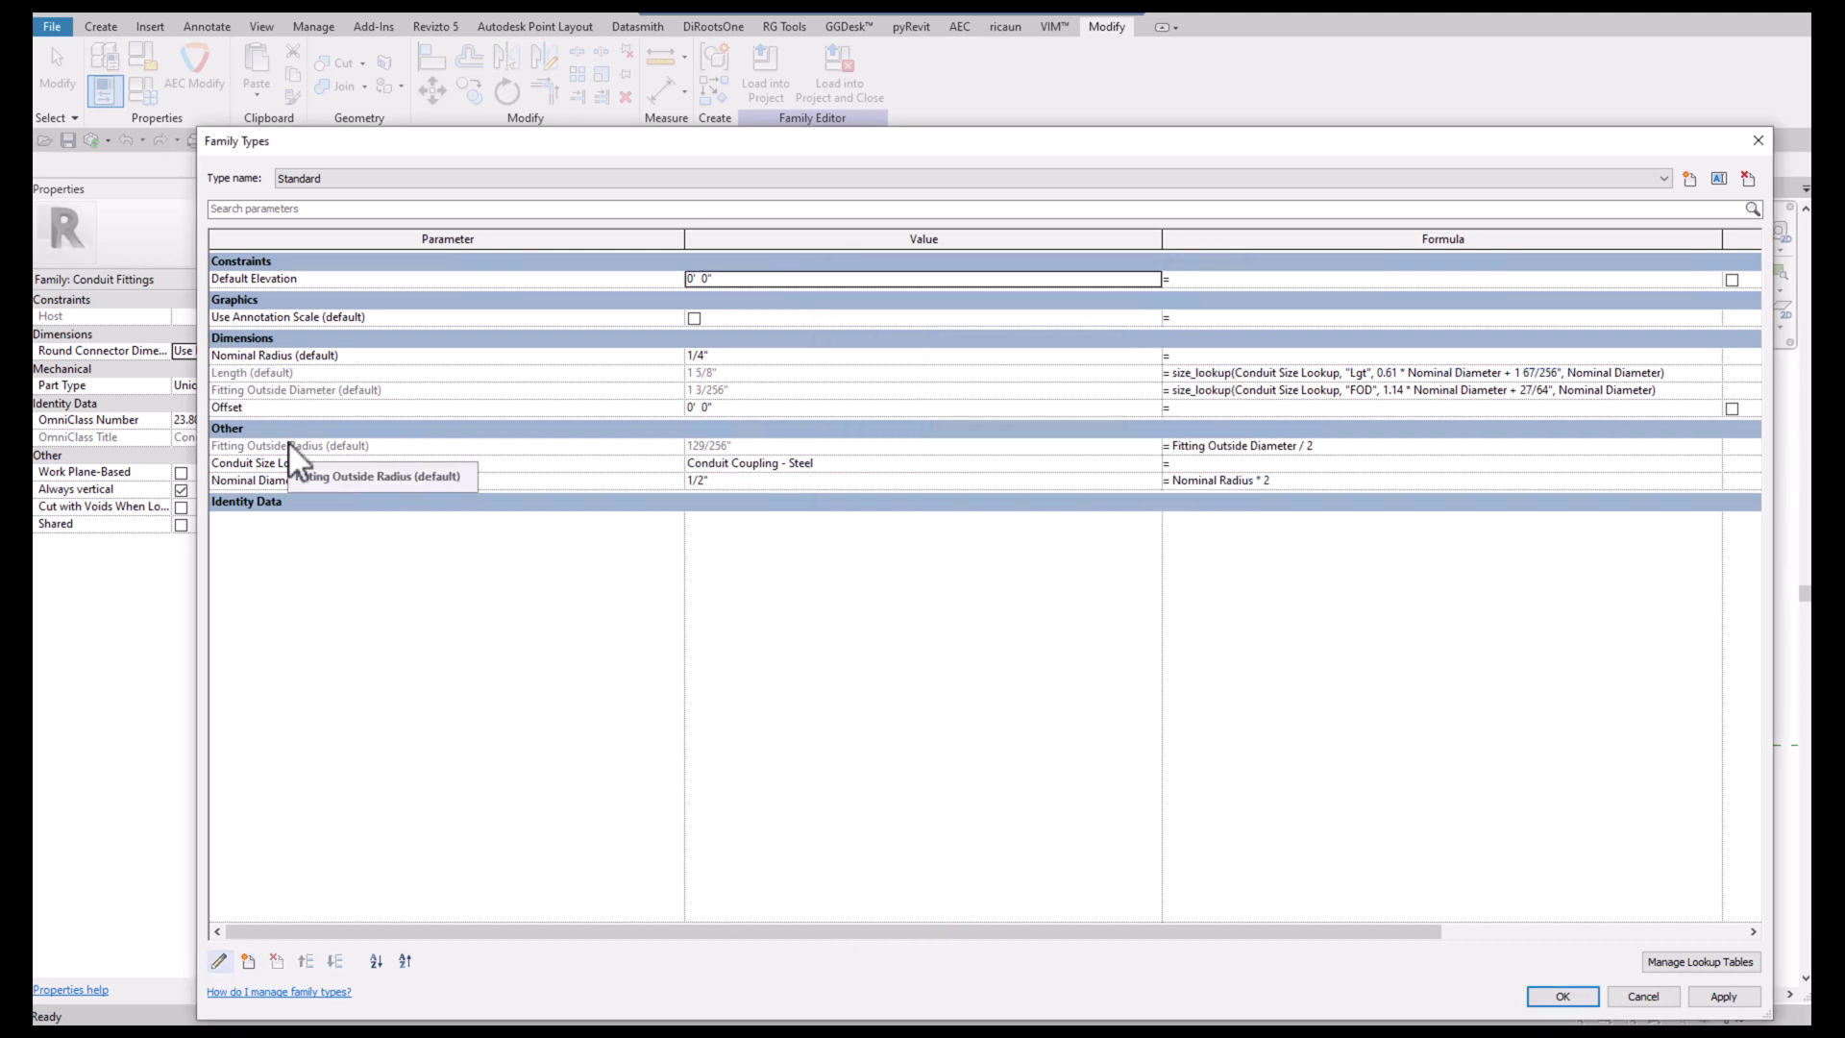
Delete Fitting Outside Diameter and regroup Nominal Diameter under Dimensions
{"action": "left_click", "coordinate": [440, 390]}
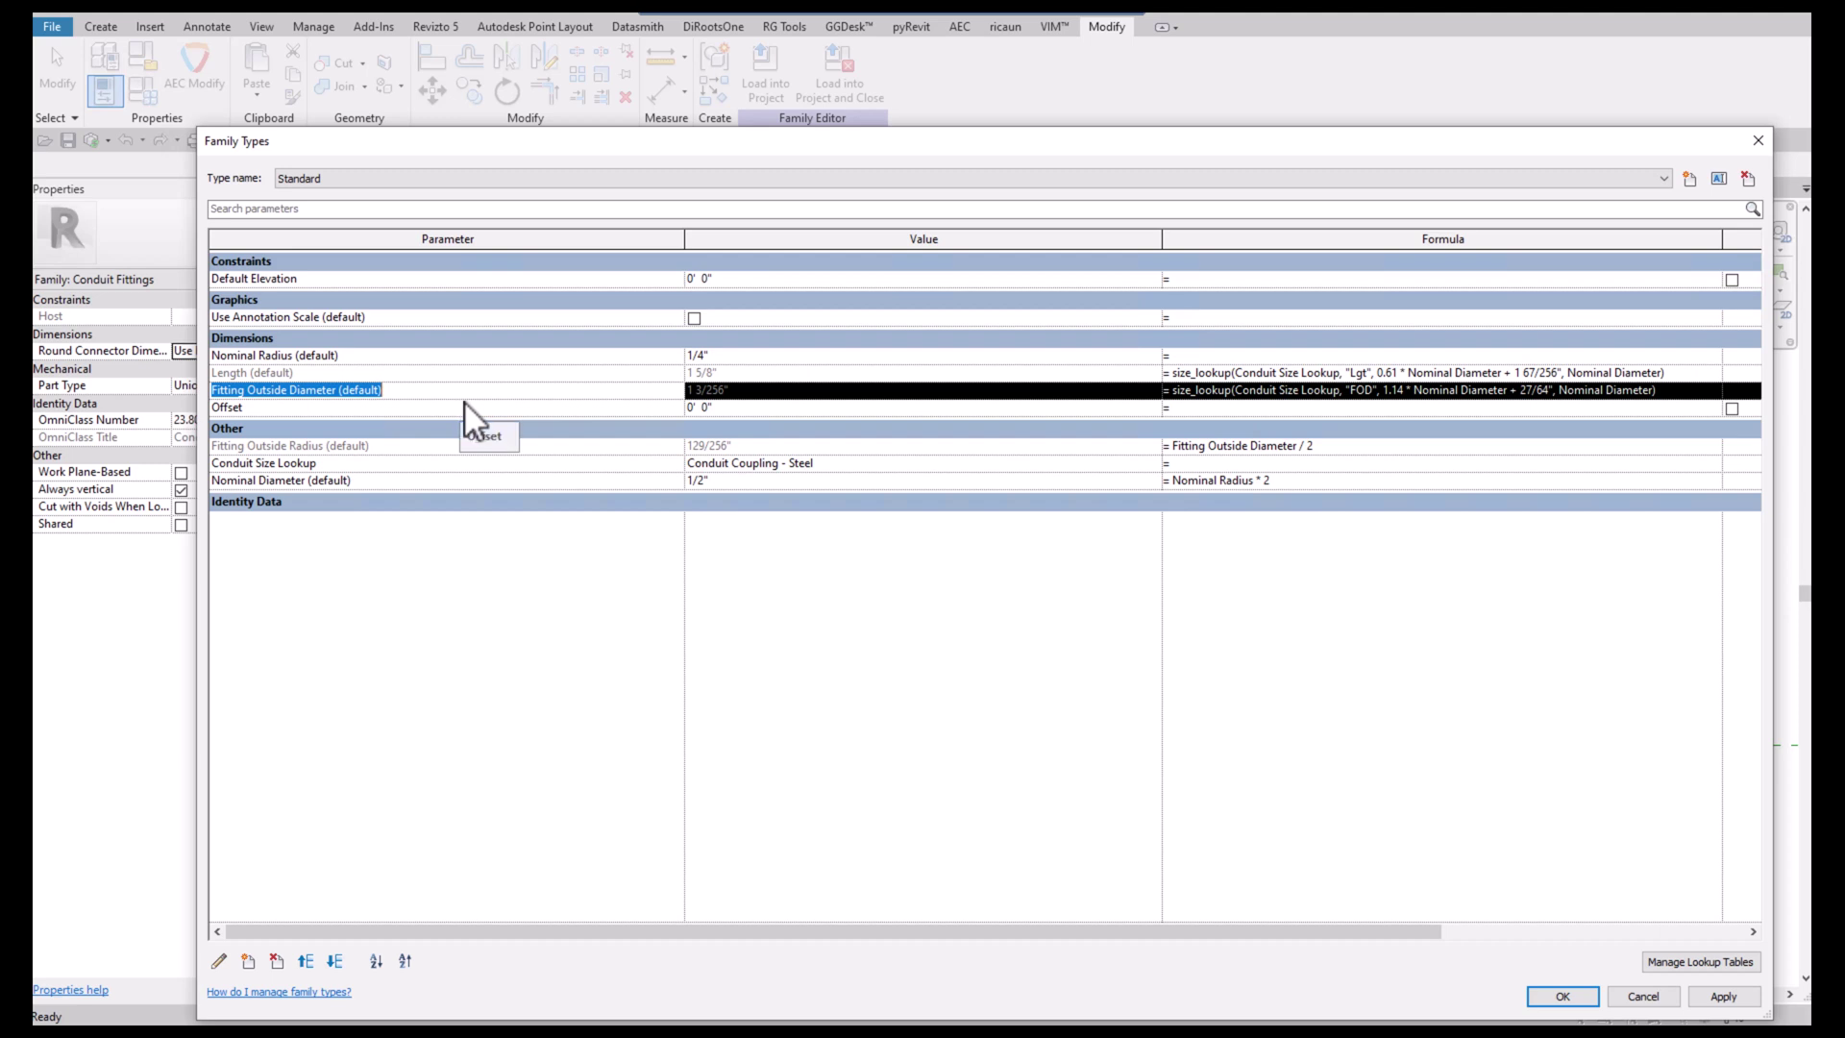
{"action": "left_click", "coordinate": [276, 962]}
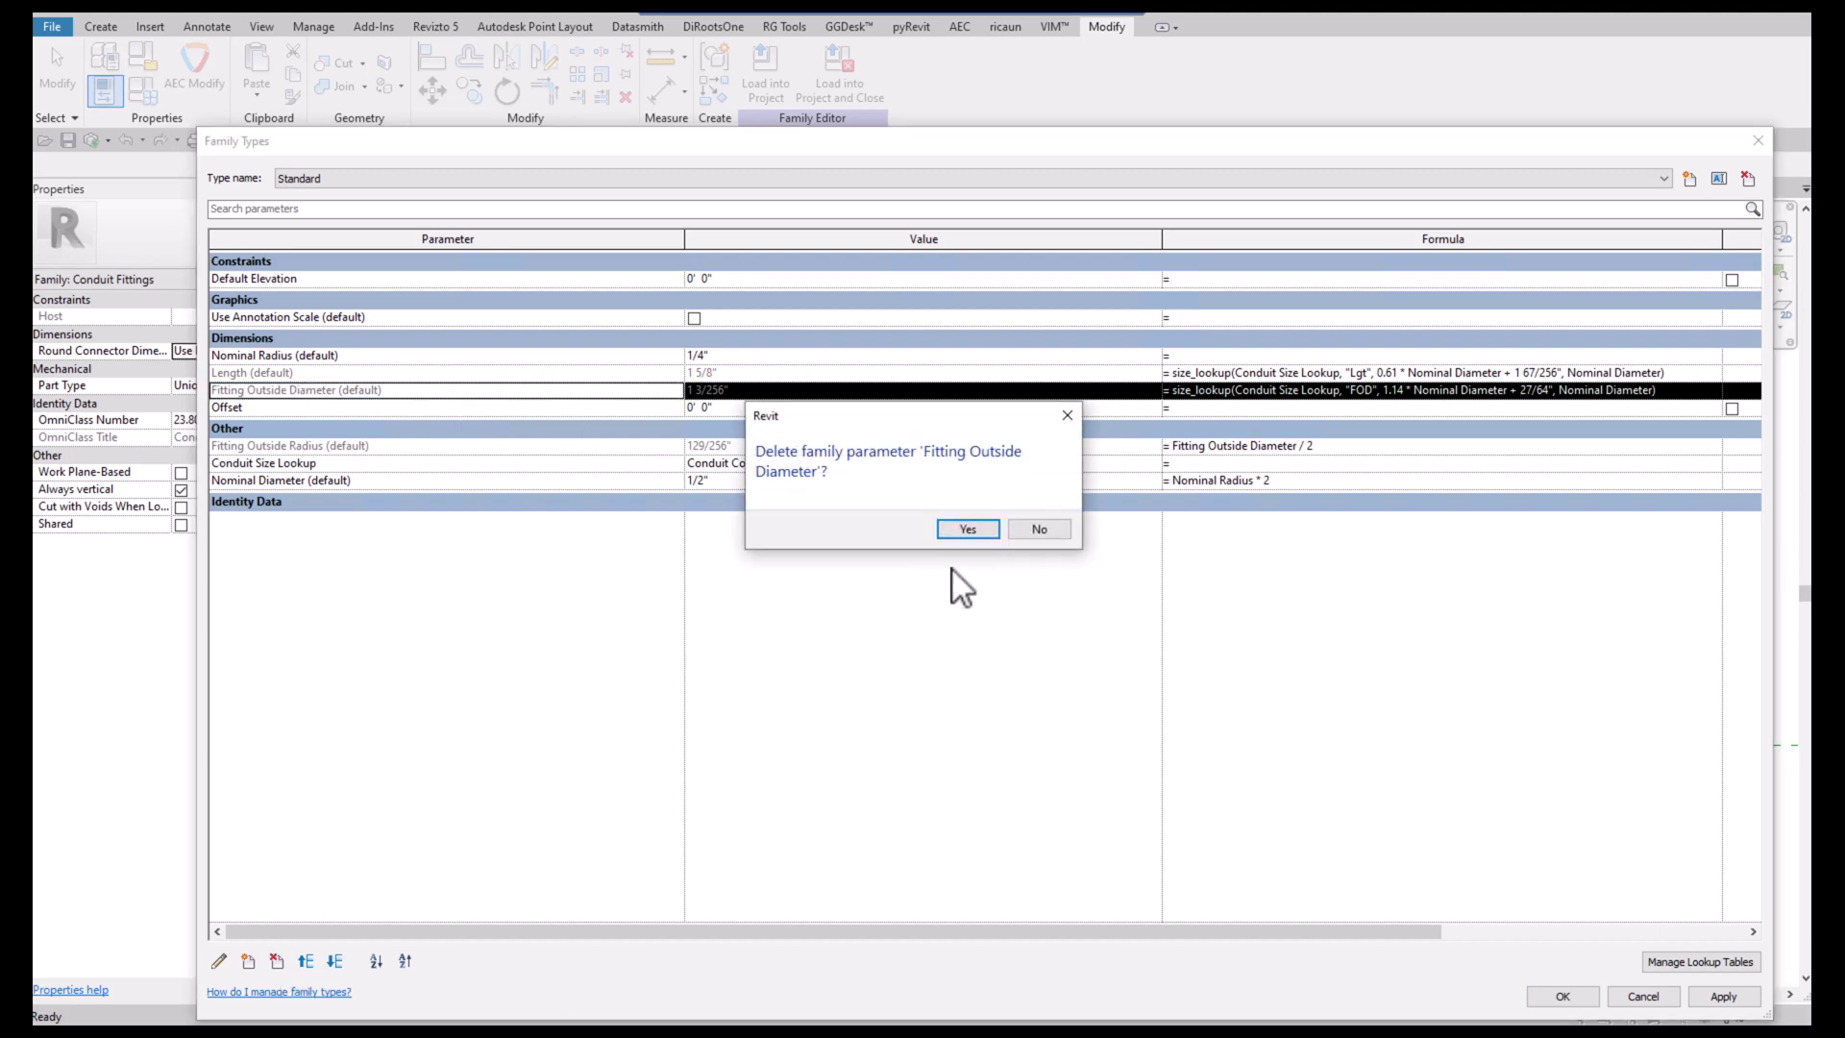
{"action": "left_click", "coordinate": [968, 530]}
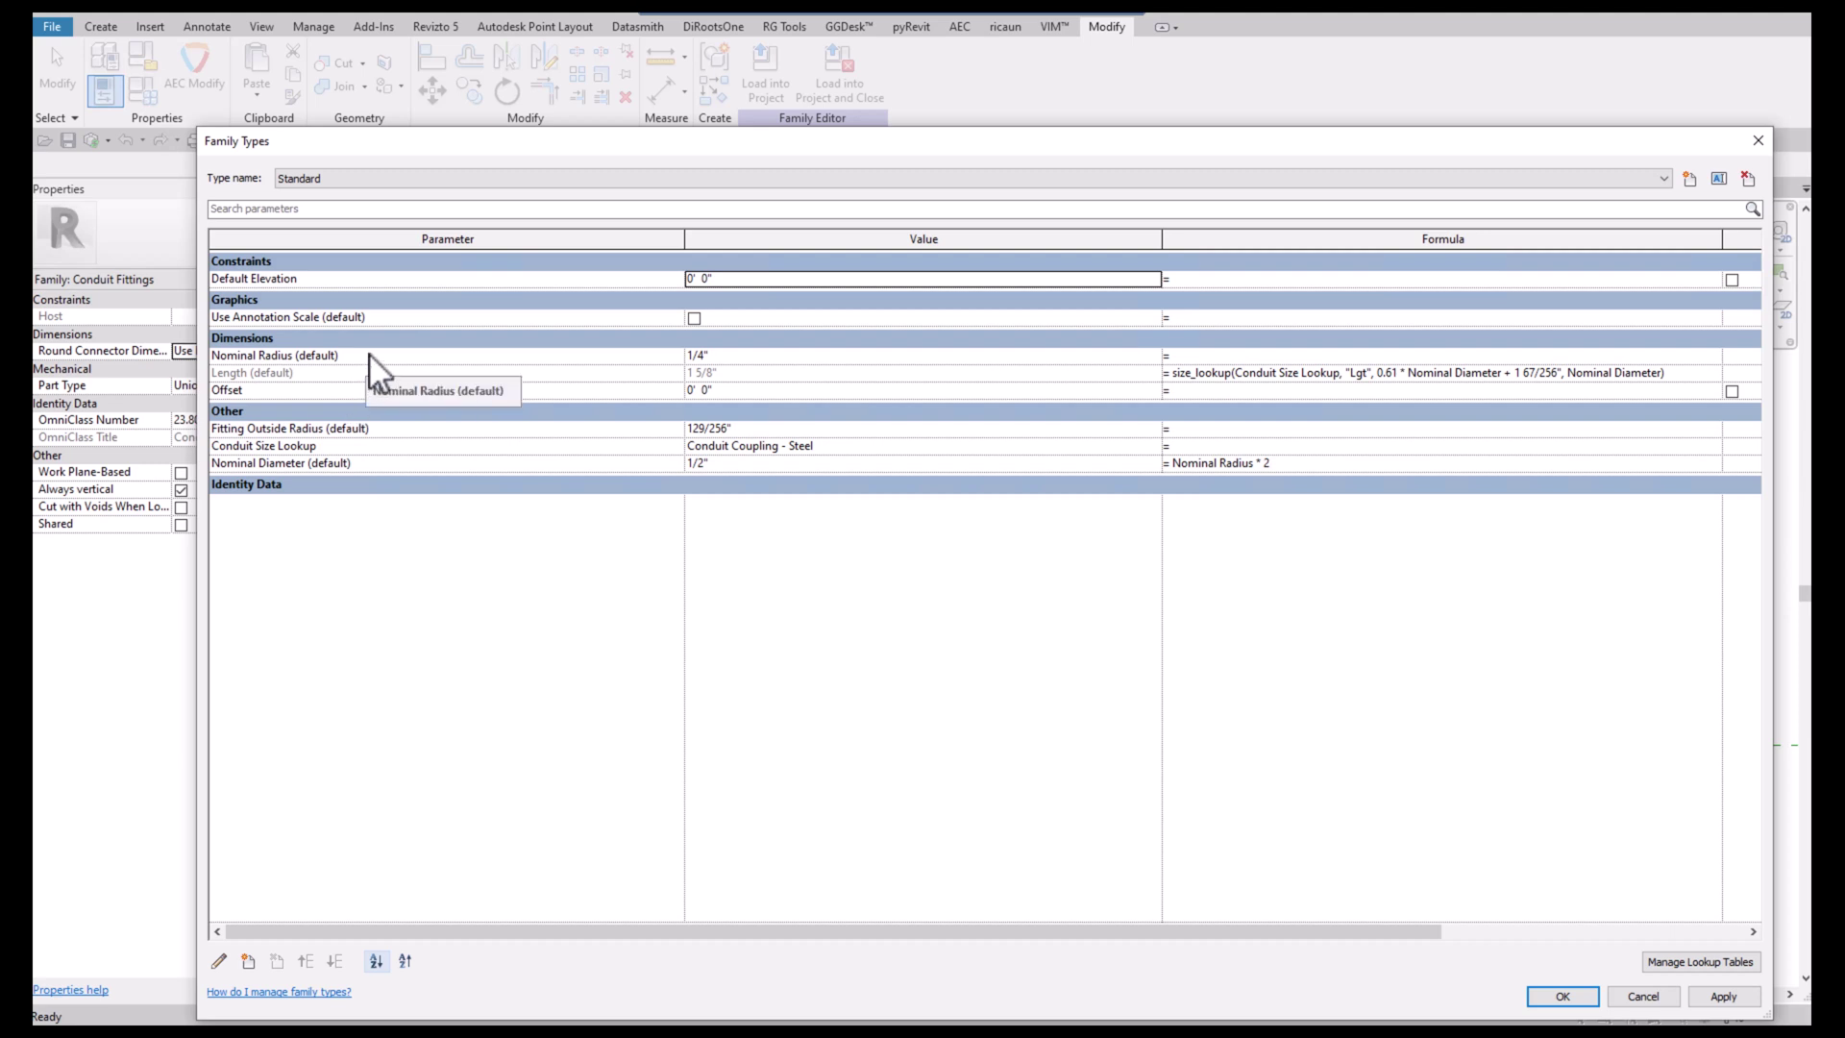
{"action": "left_click", "coordinate": [372, 464]}
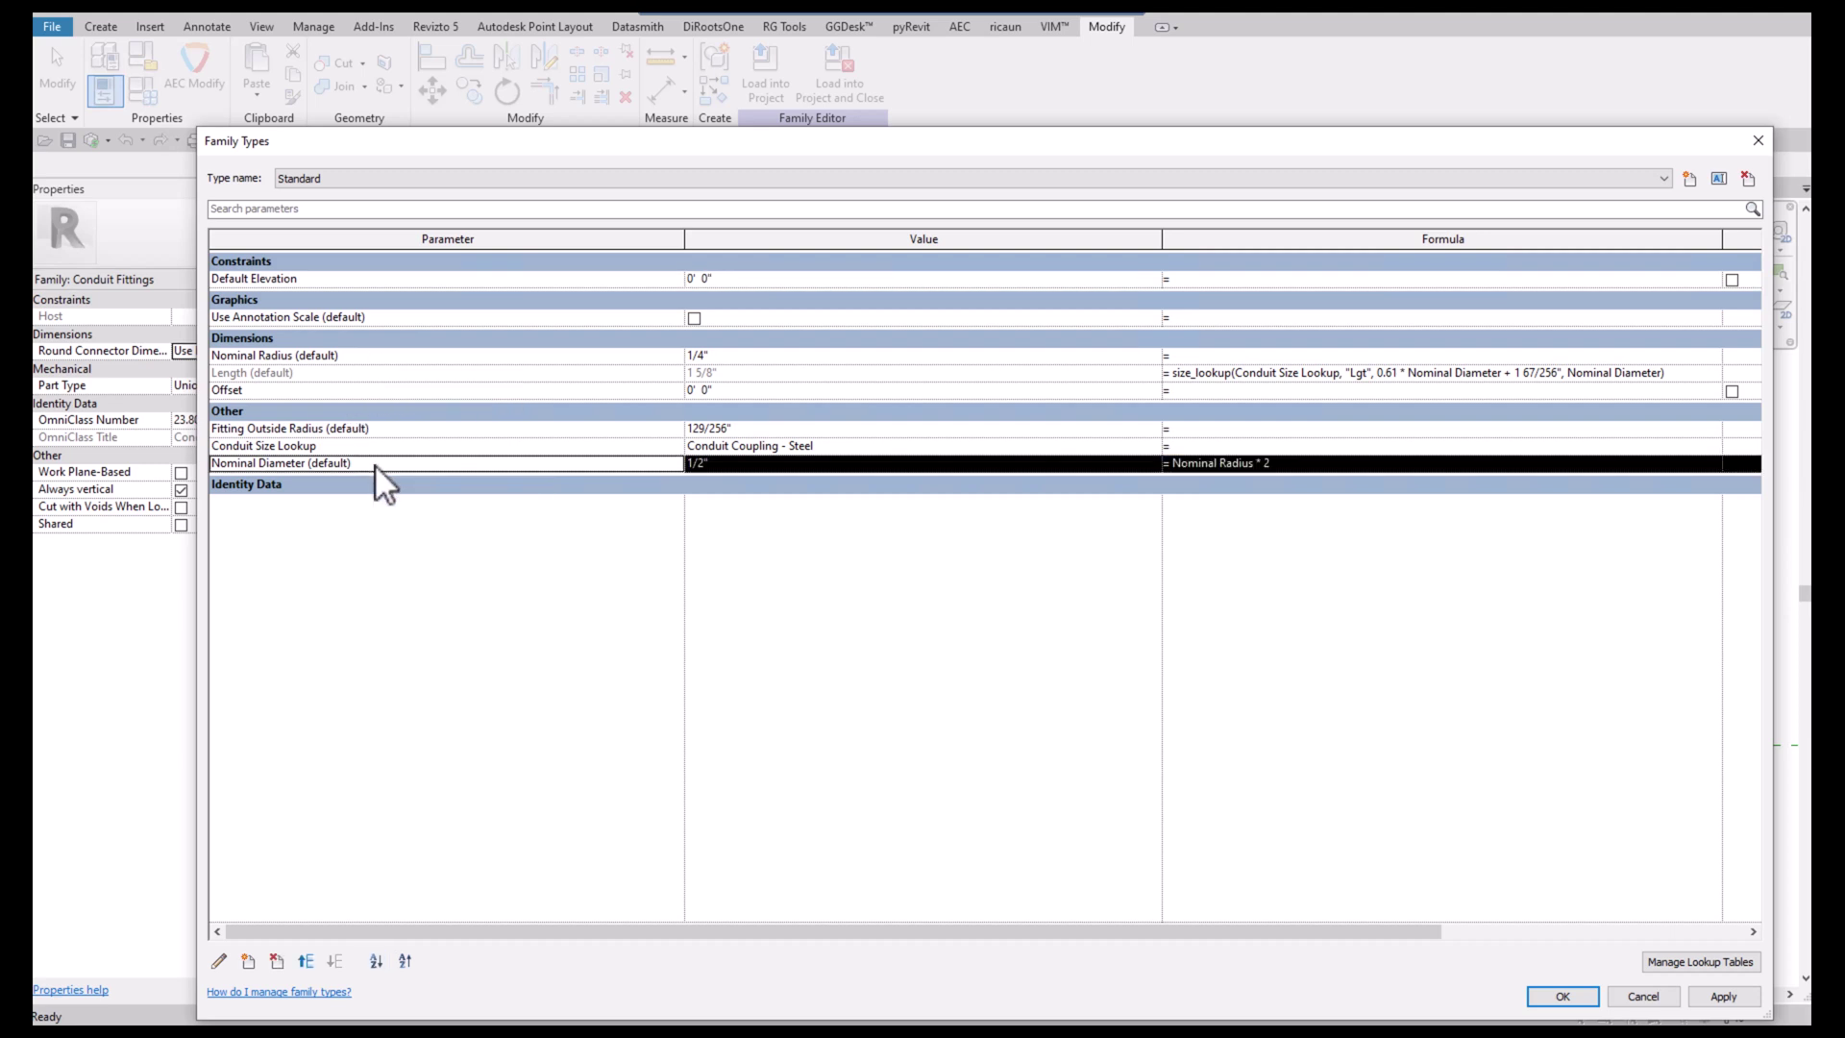
{"action": "left_click", "coordinate": [223, 968]}
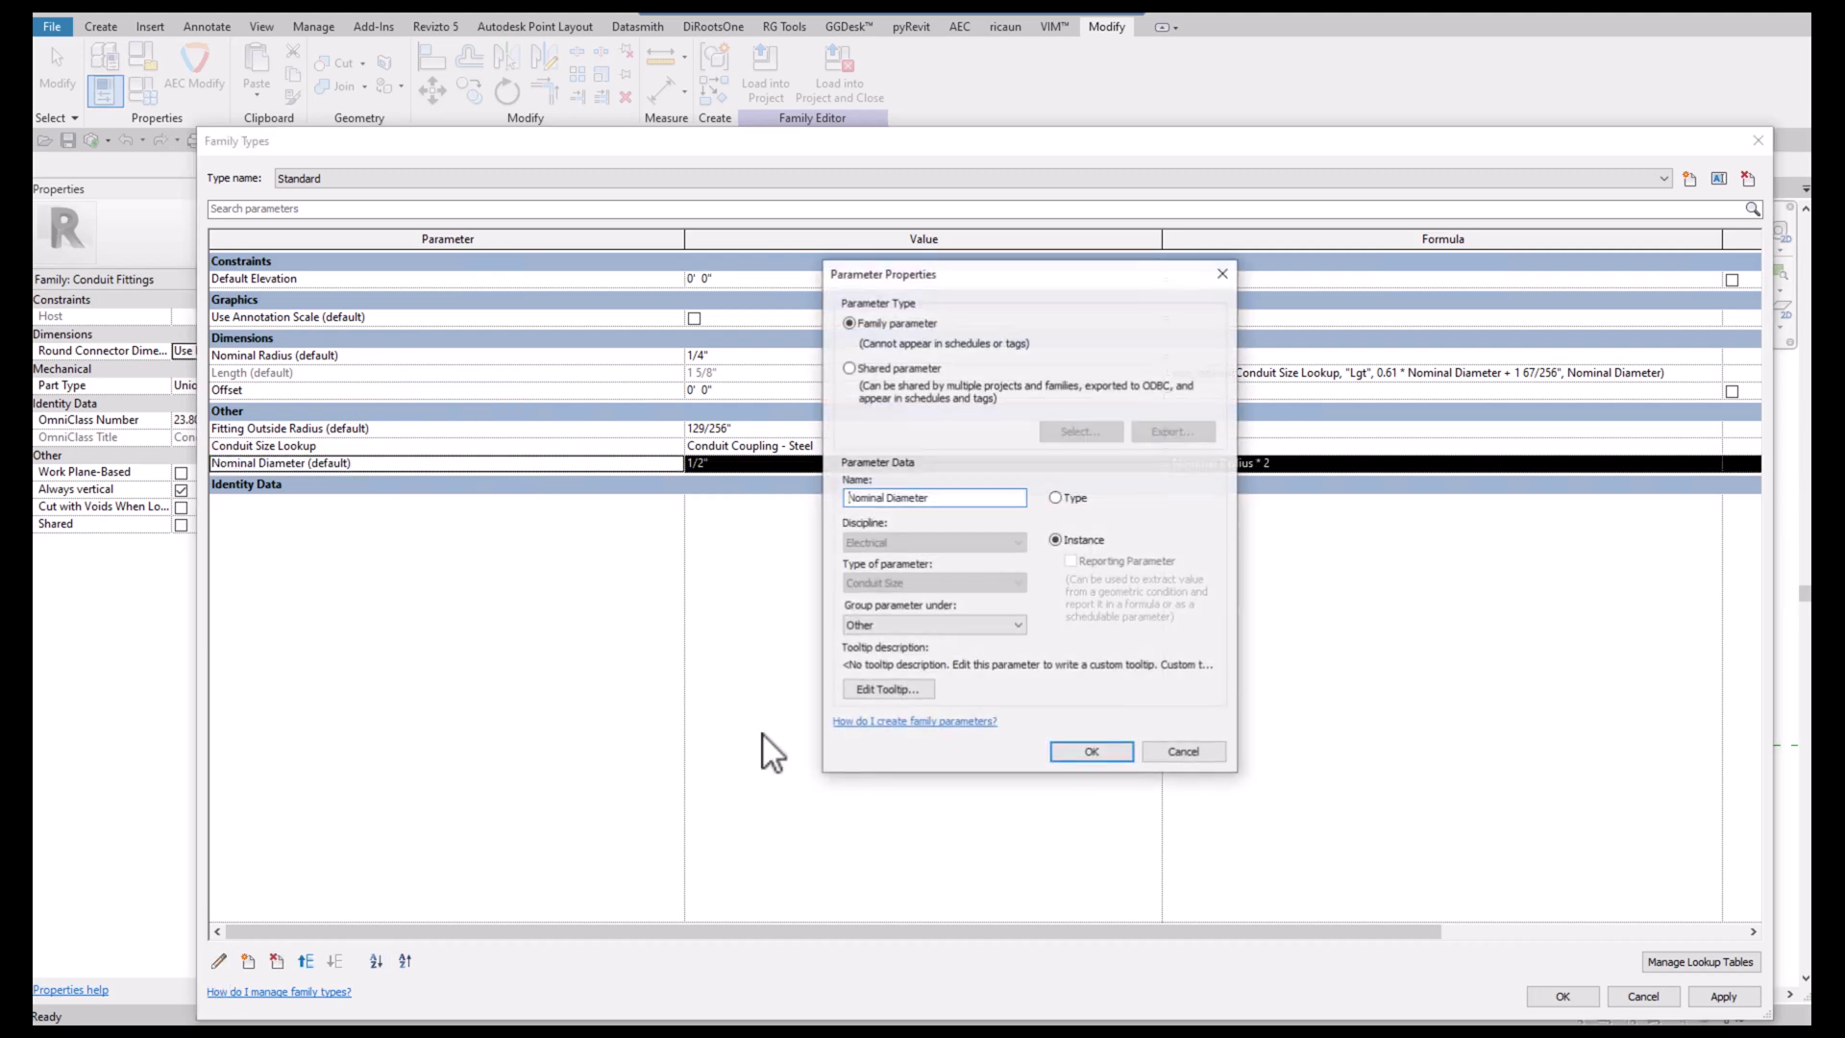
{"action": "left_click", "coordinate": [940, 626]}
{"action": "left_click_drag", "start_coordinate": [1011, 780], "coordinate": [996, 683]}
{"action": "left_click", "coordinate": [865, 694]}
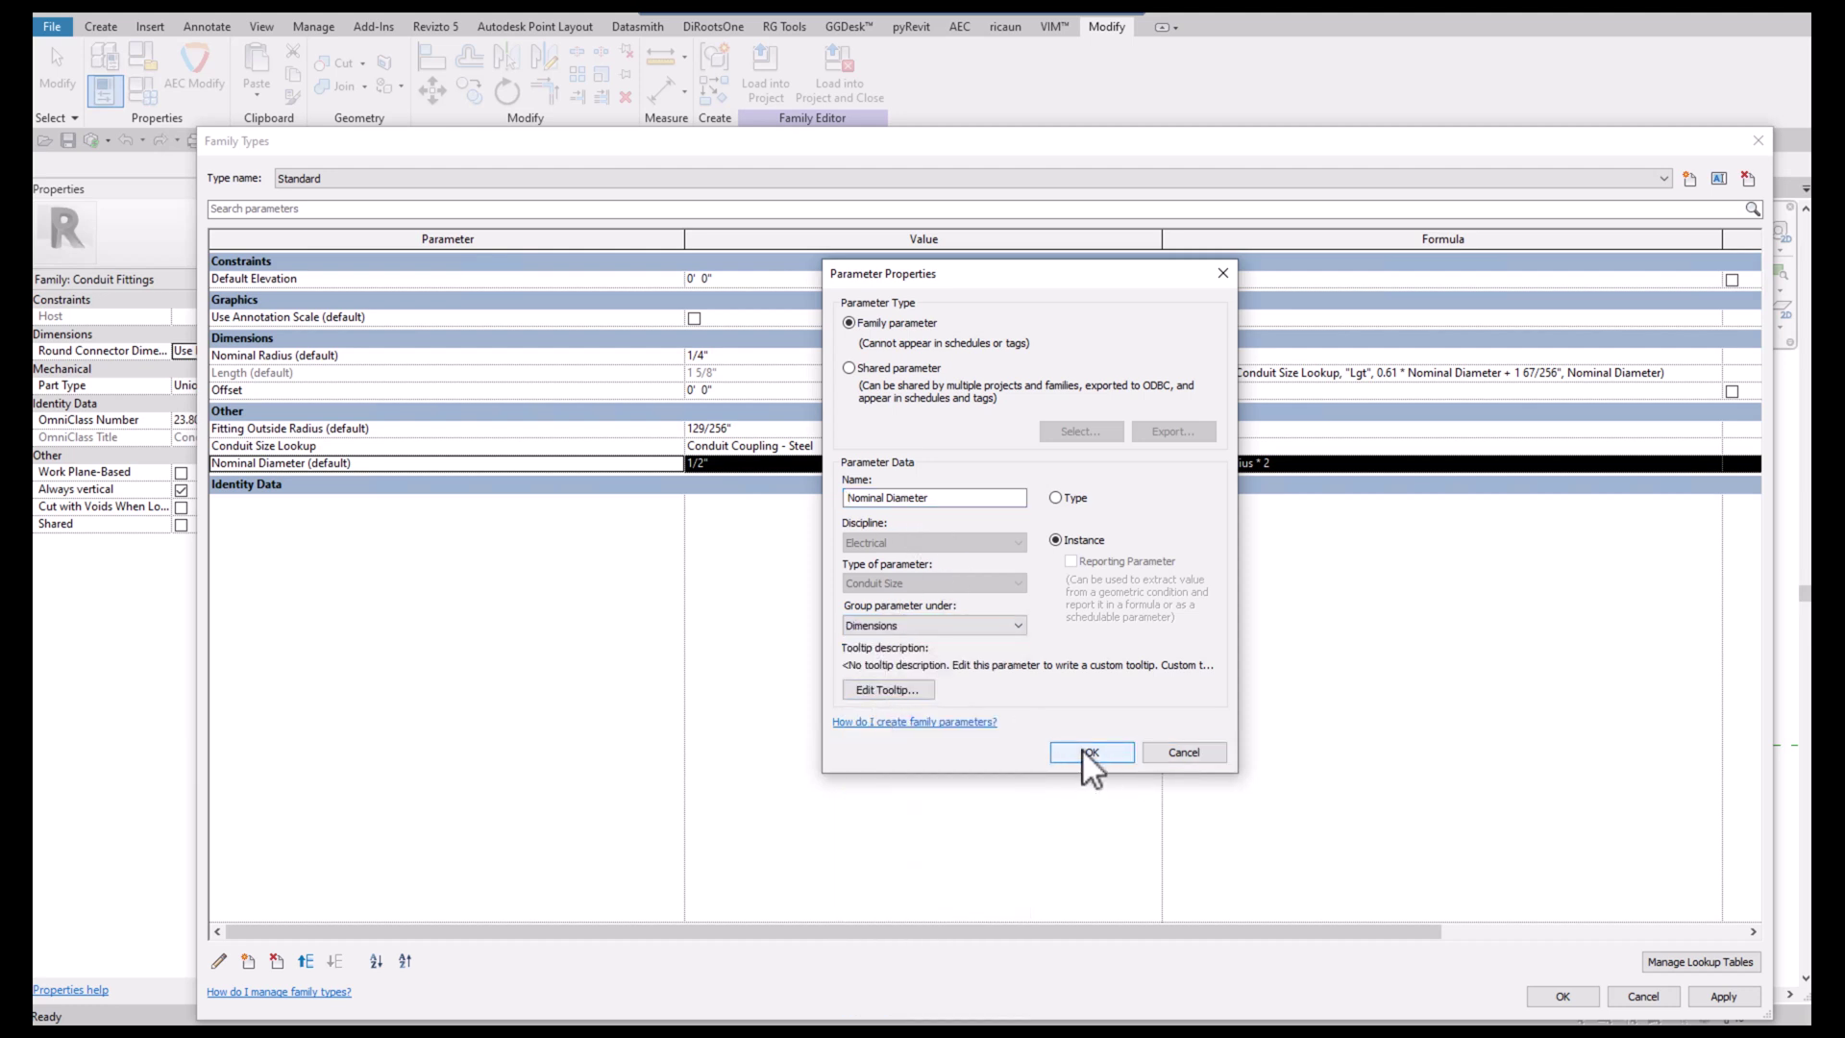
{"action": "left_click", "coordinate": [1088, 753]}
Move the Nominal Radius parameter into the Other group
{"action": "left_click", "coordinate": [318, 373]}
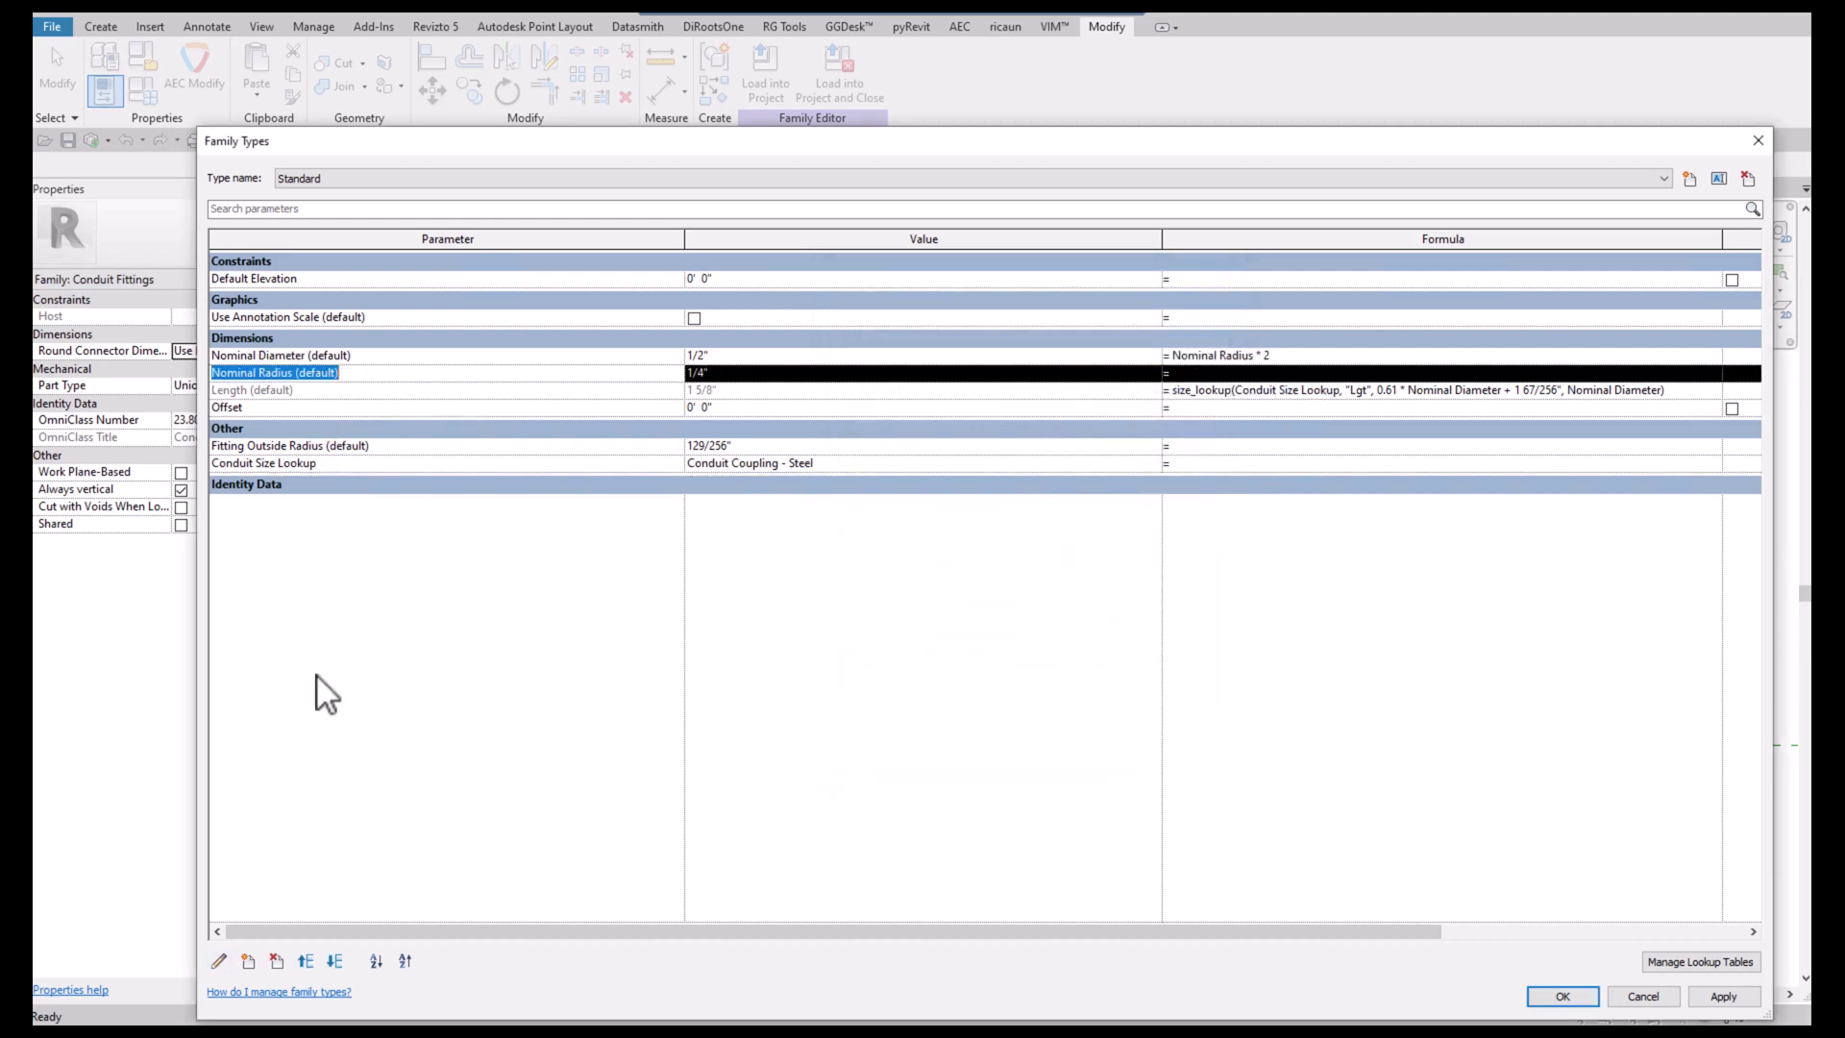
{"action": "left_click", "coordinate": [226, 956]}
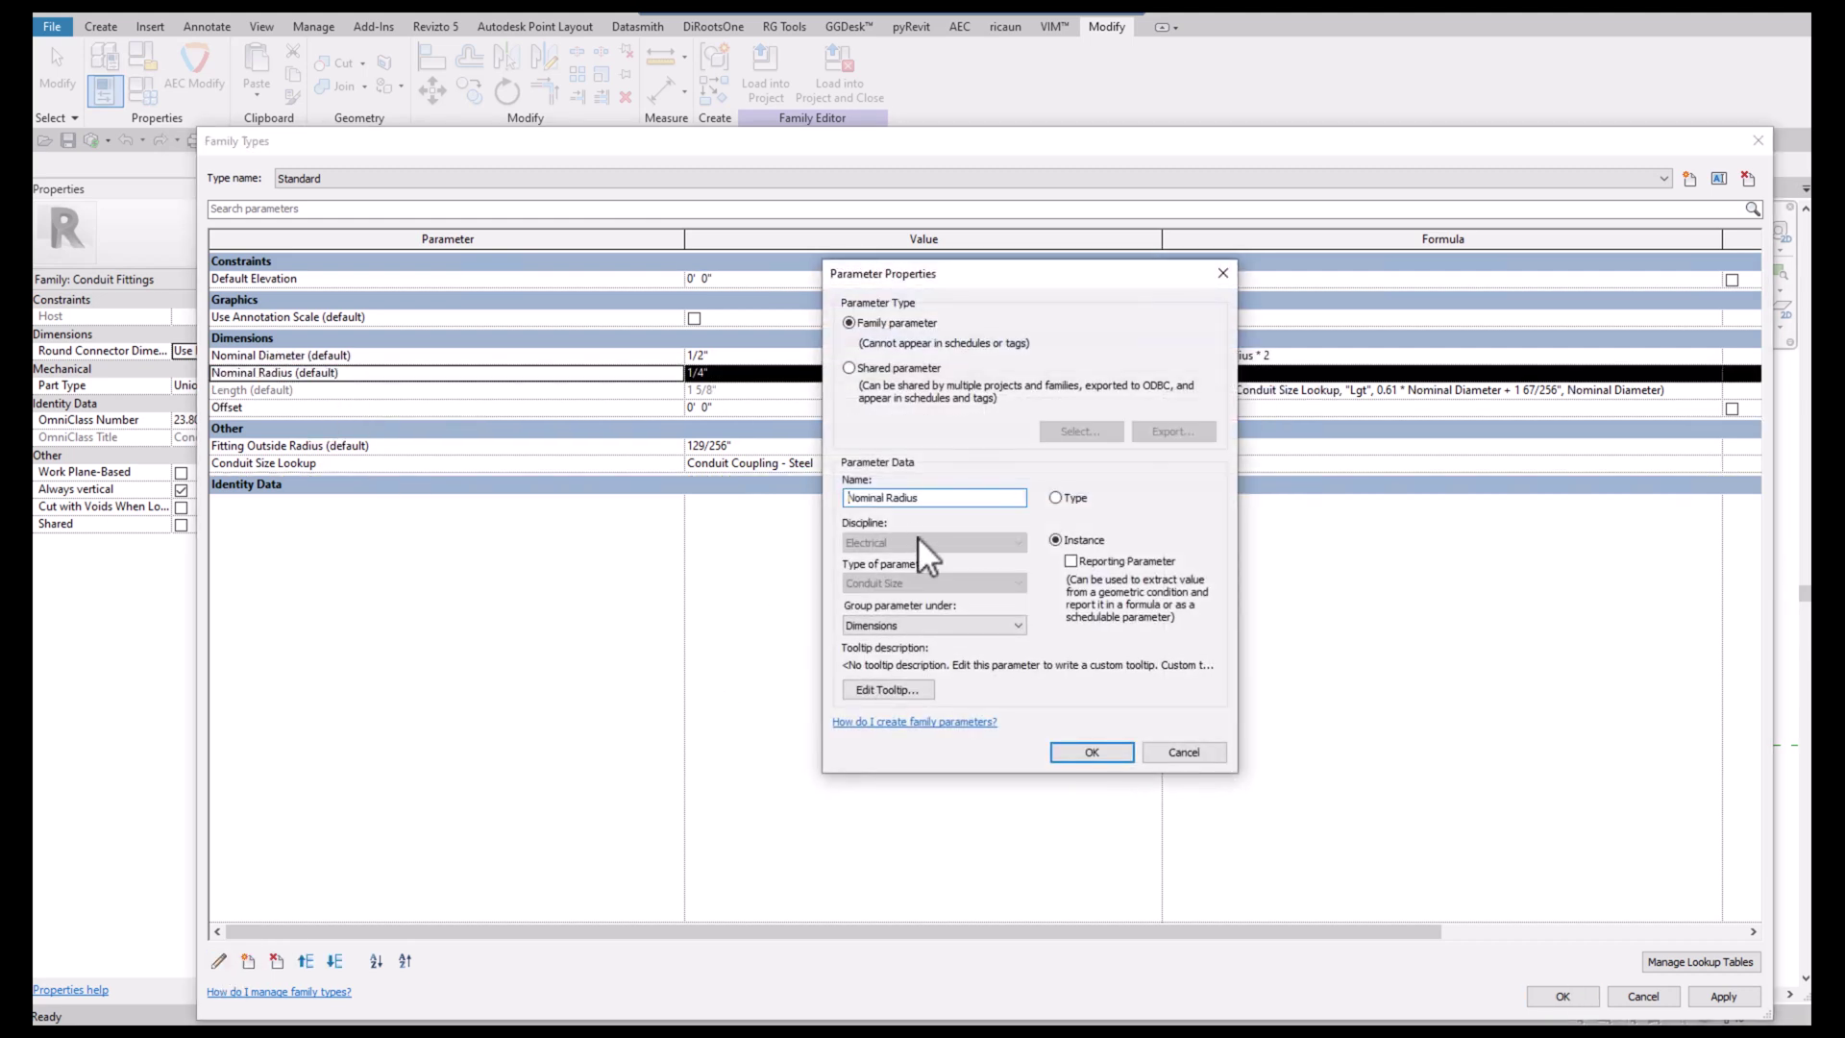
{"action": "left_click", "coordinate": [918, 625]}
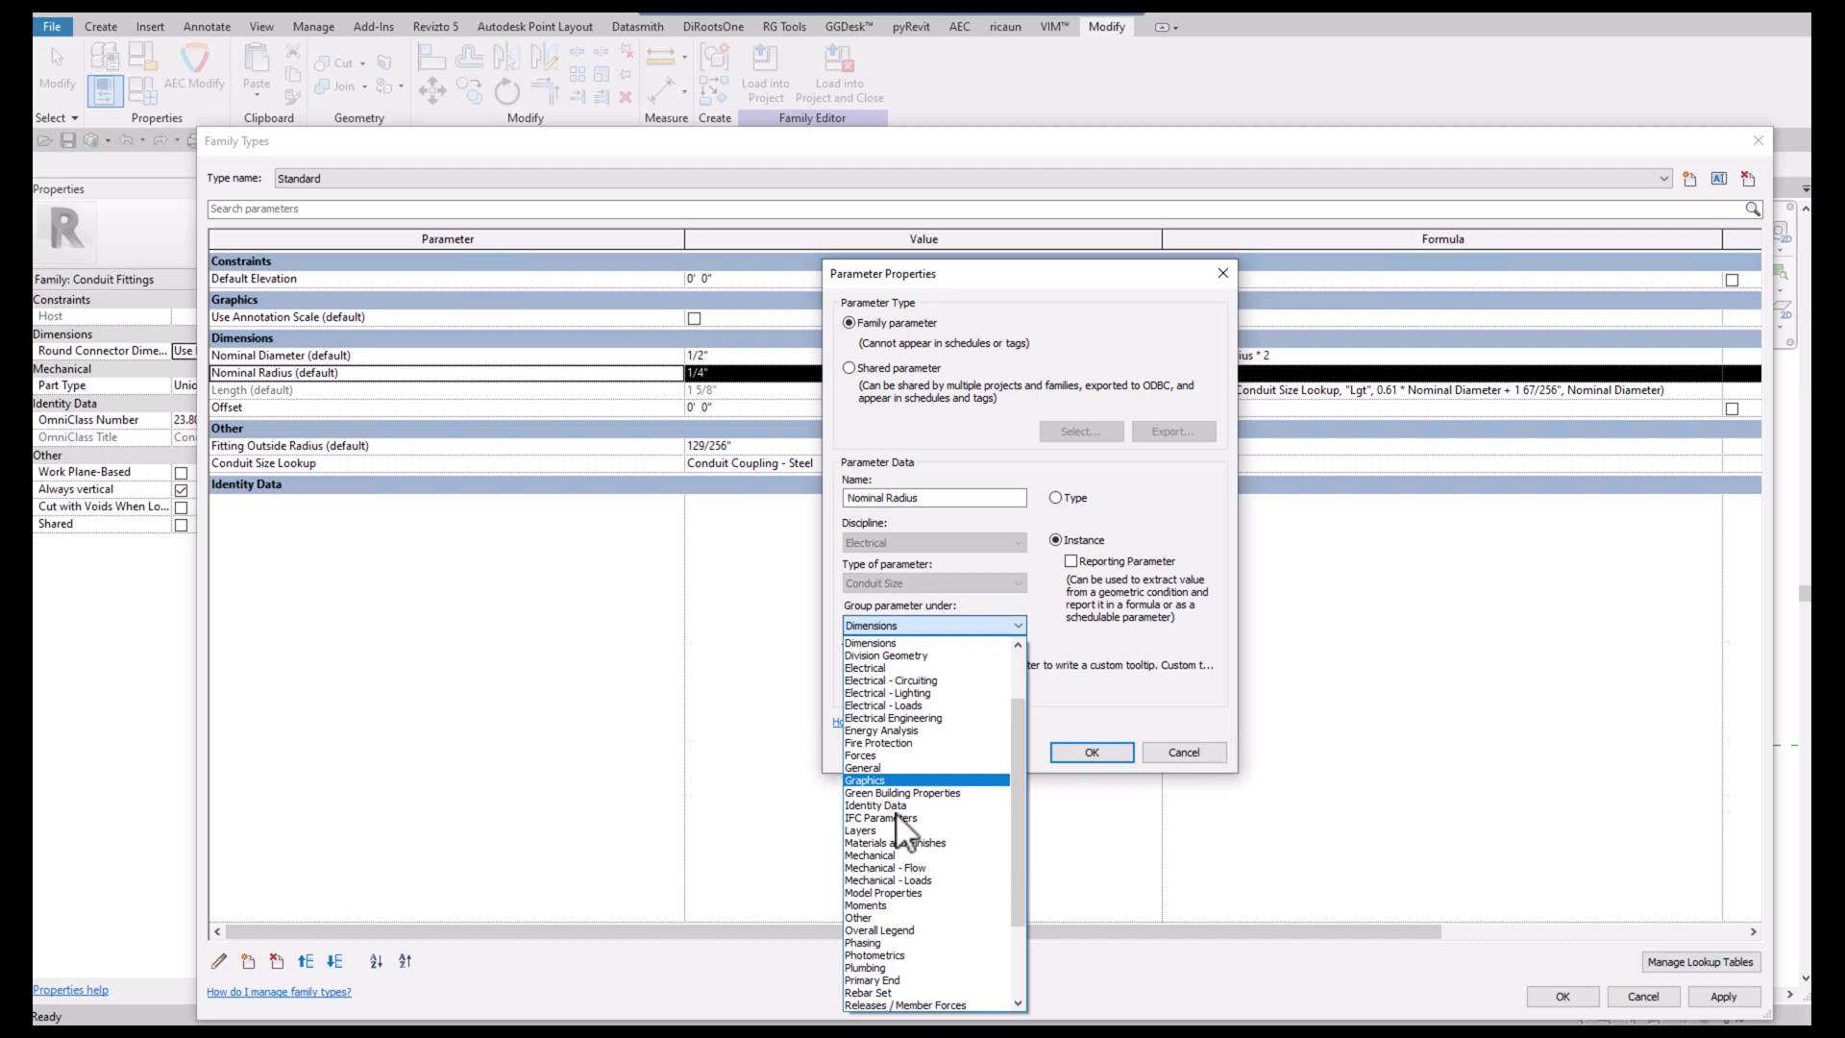
{"action": "left_click", "coordinate": [880, 917]}
{"action": "left_click", "coordinate": [1089, 751]}
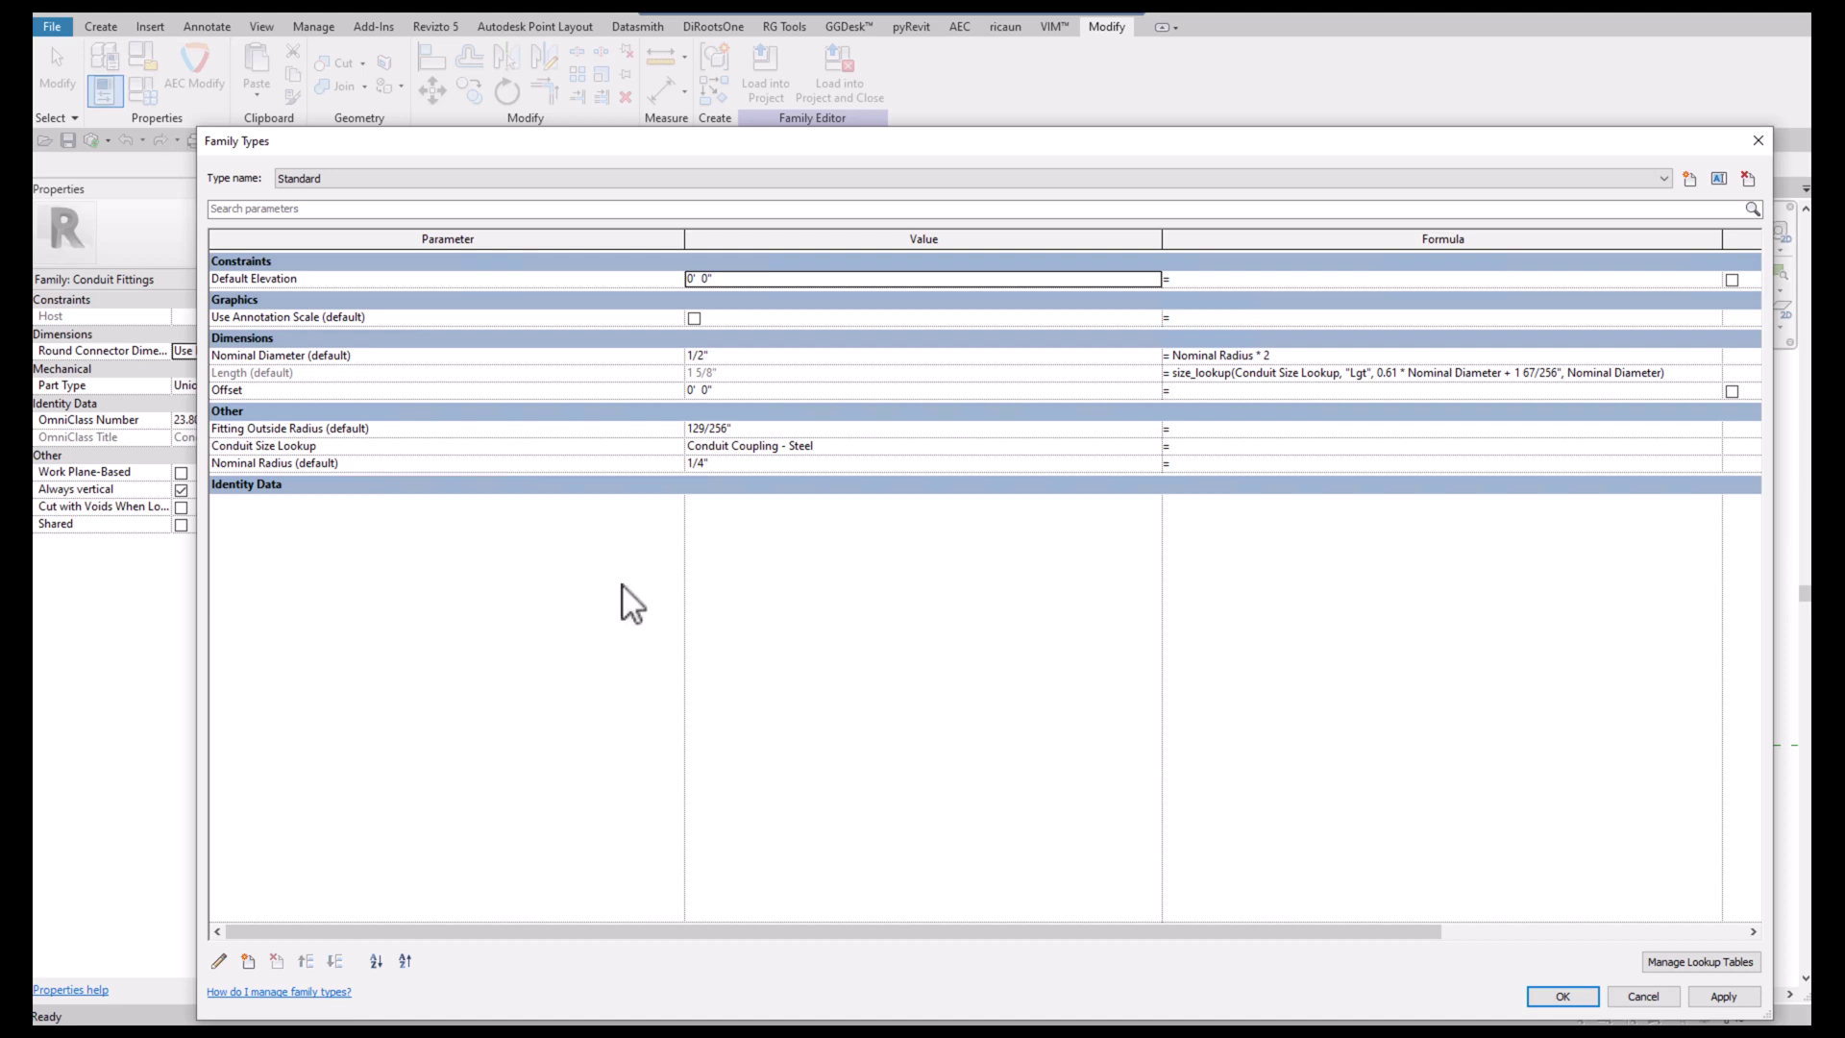
Create a type parameter named Ctrl Outside Fitting, initially grouped under Moments
{"action": "left_click", "coordinate": [247, 961]}
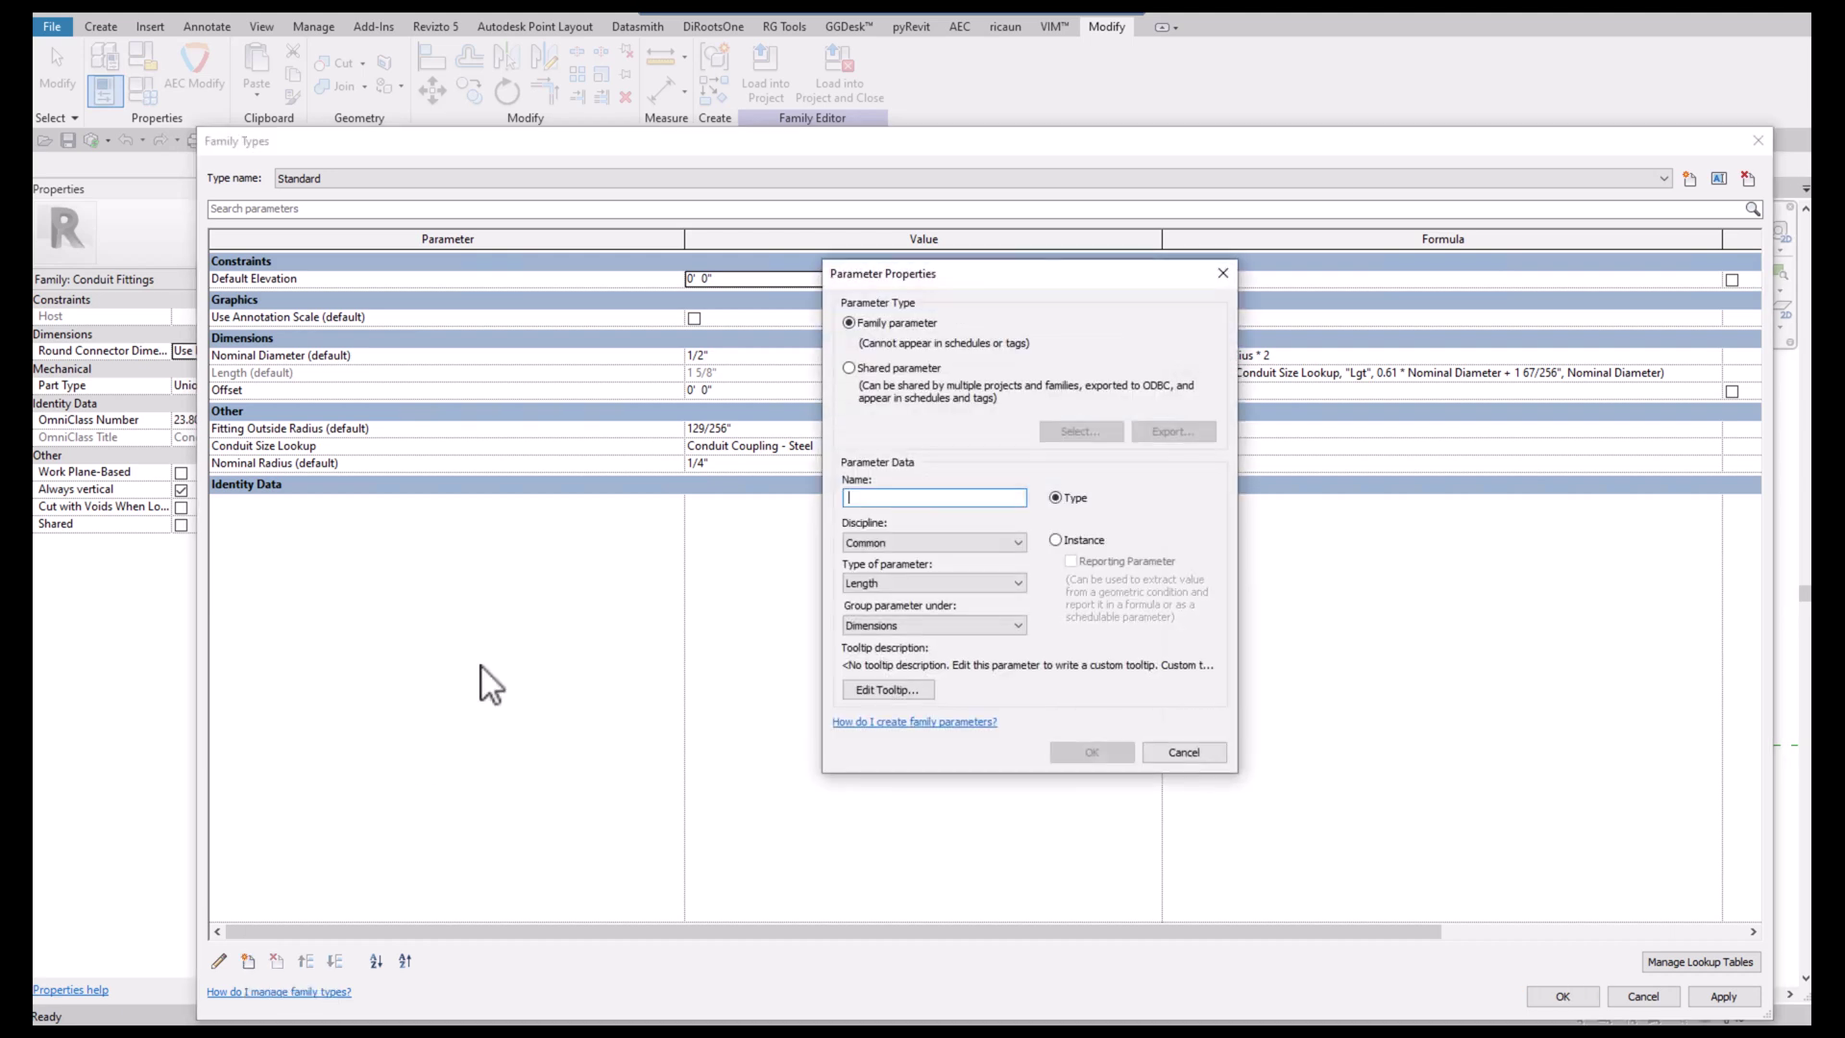
{"action": "type", "text": "Ctrl Outside Fitting"}
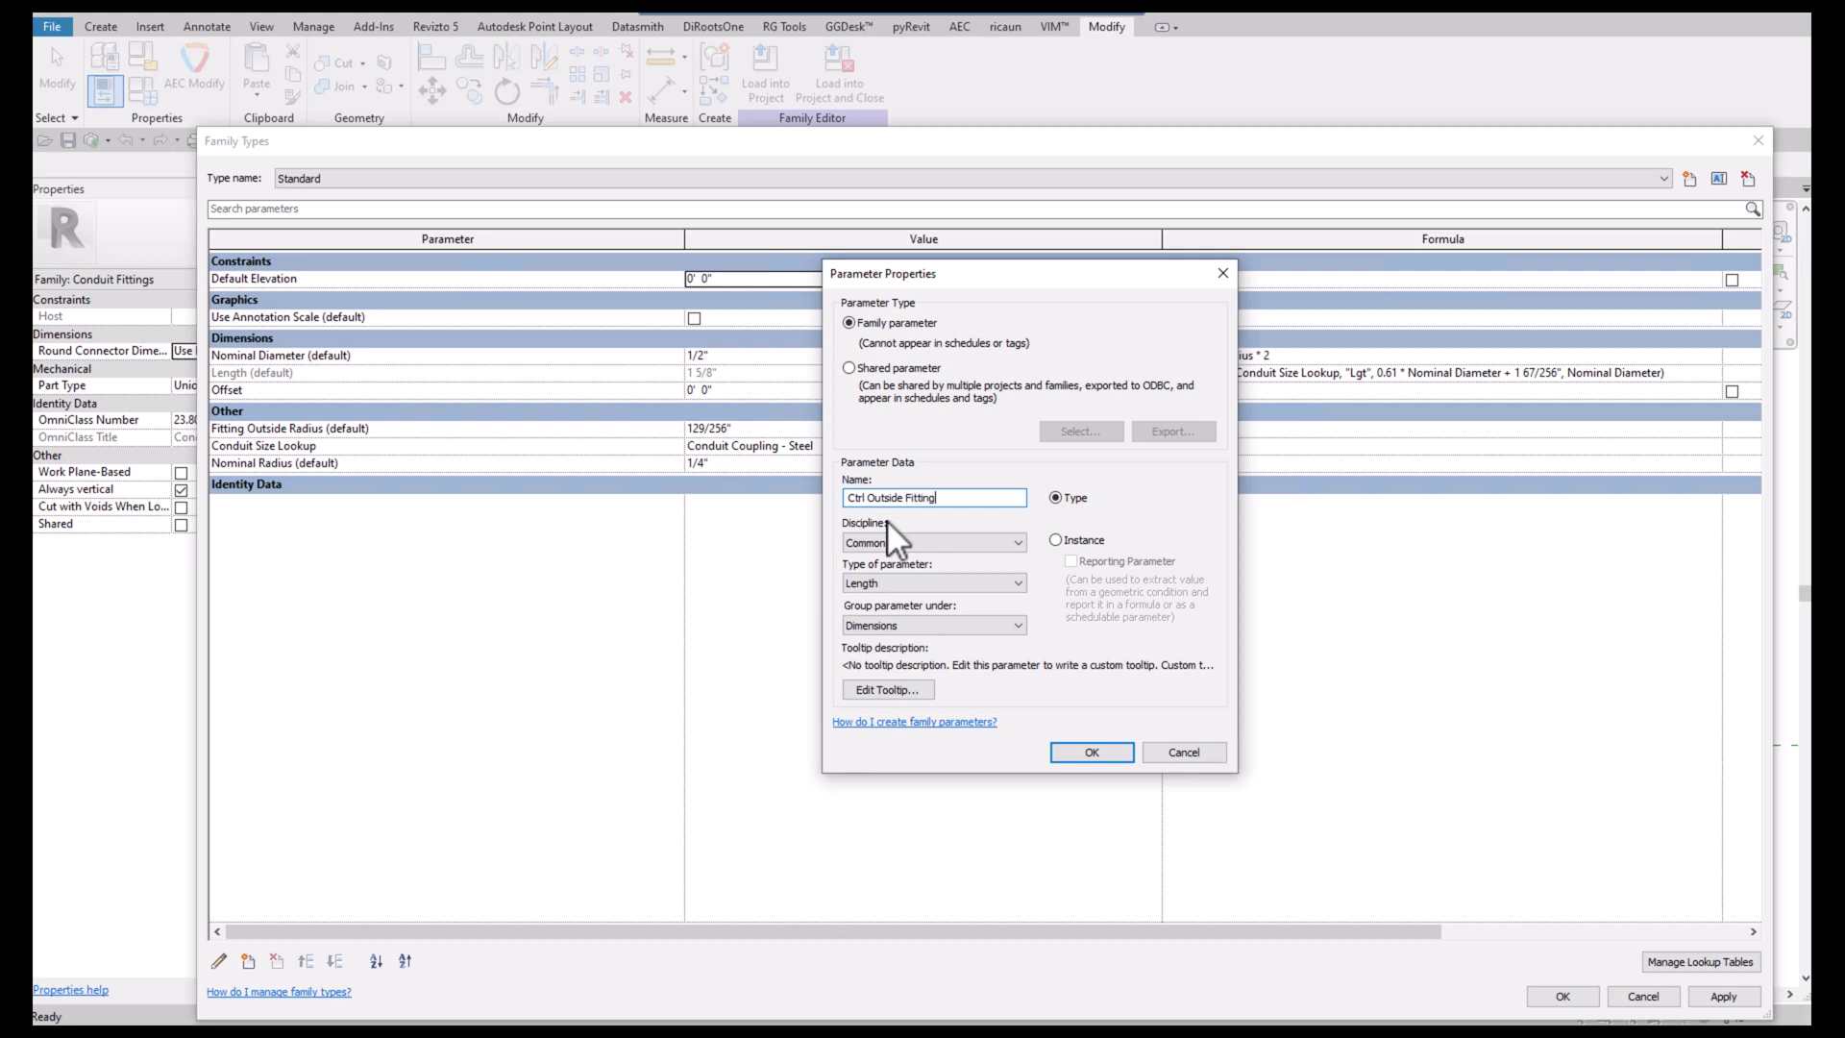
{"action": "key", "text": "Return"}
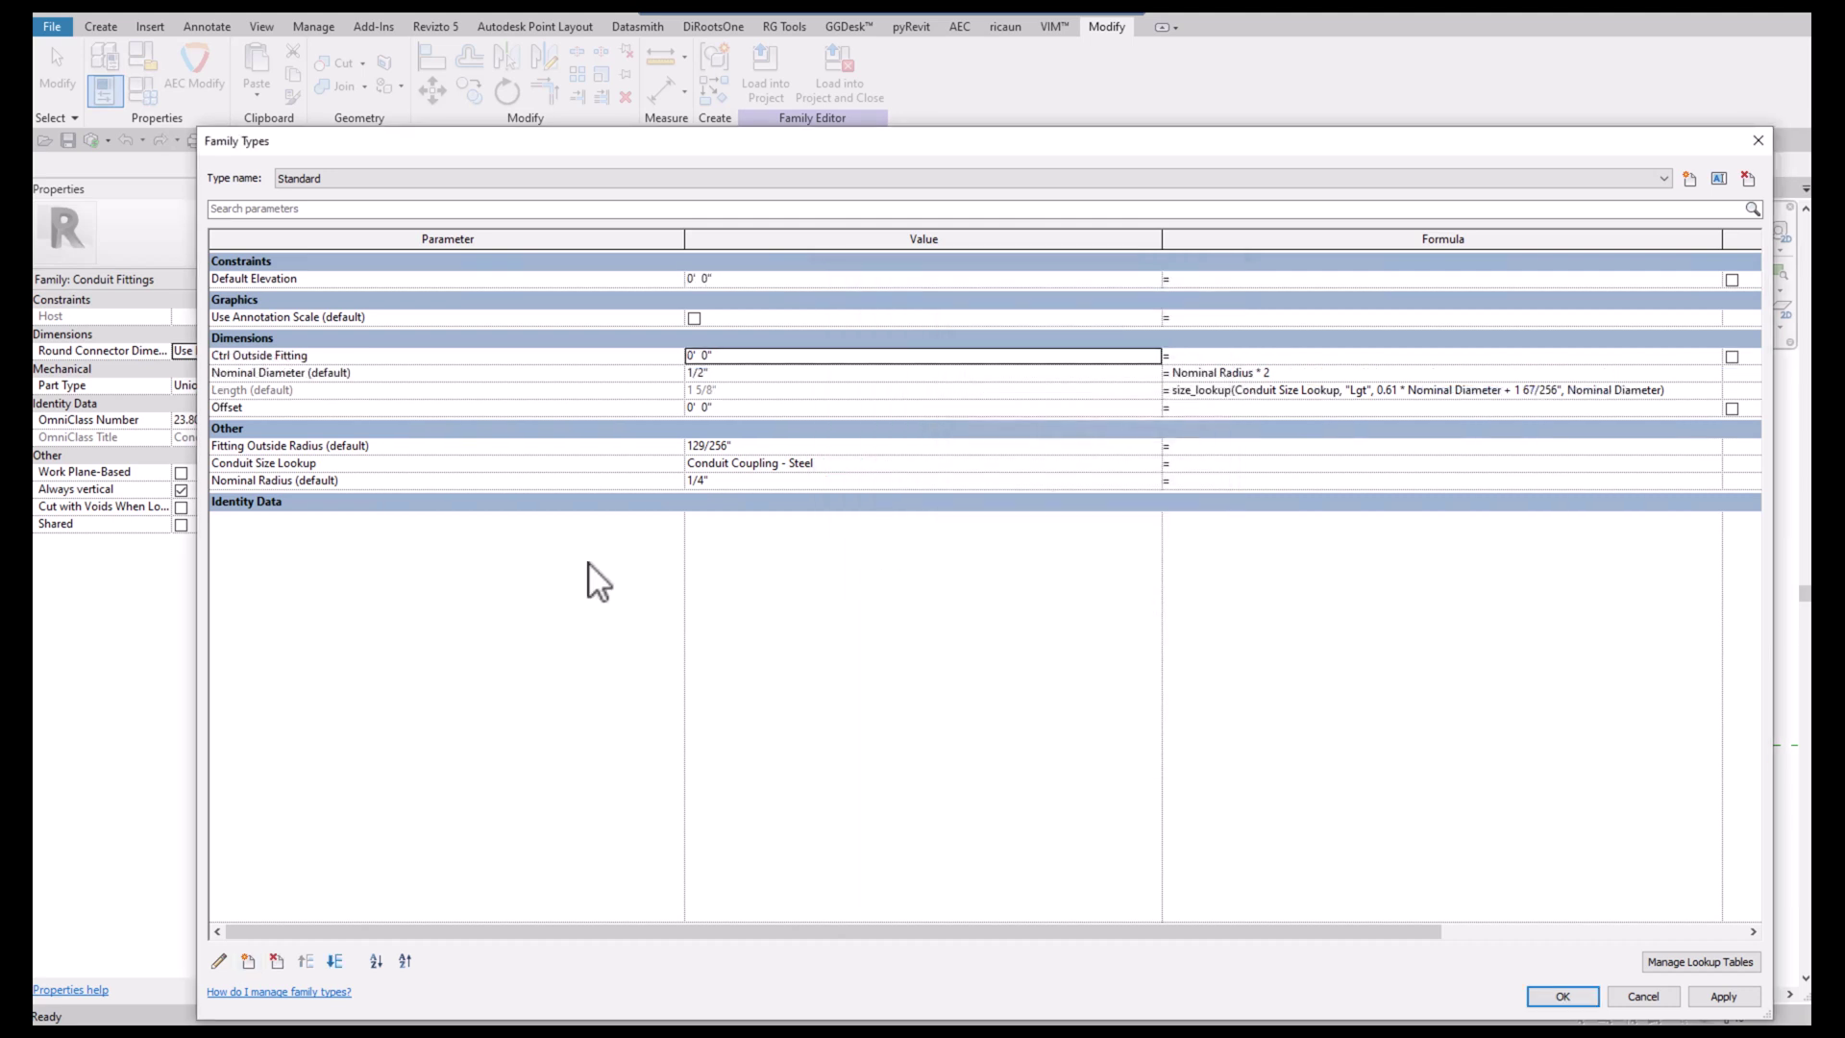
{"action": "left_click", "coordinate": [219, 961]}
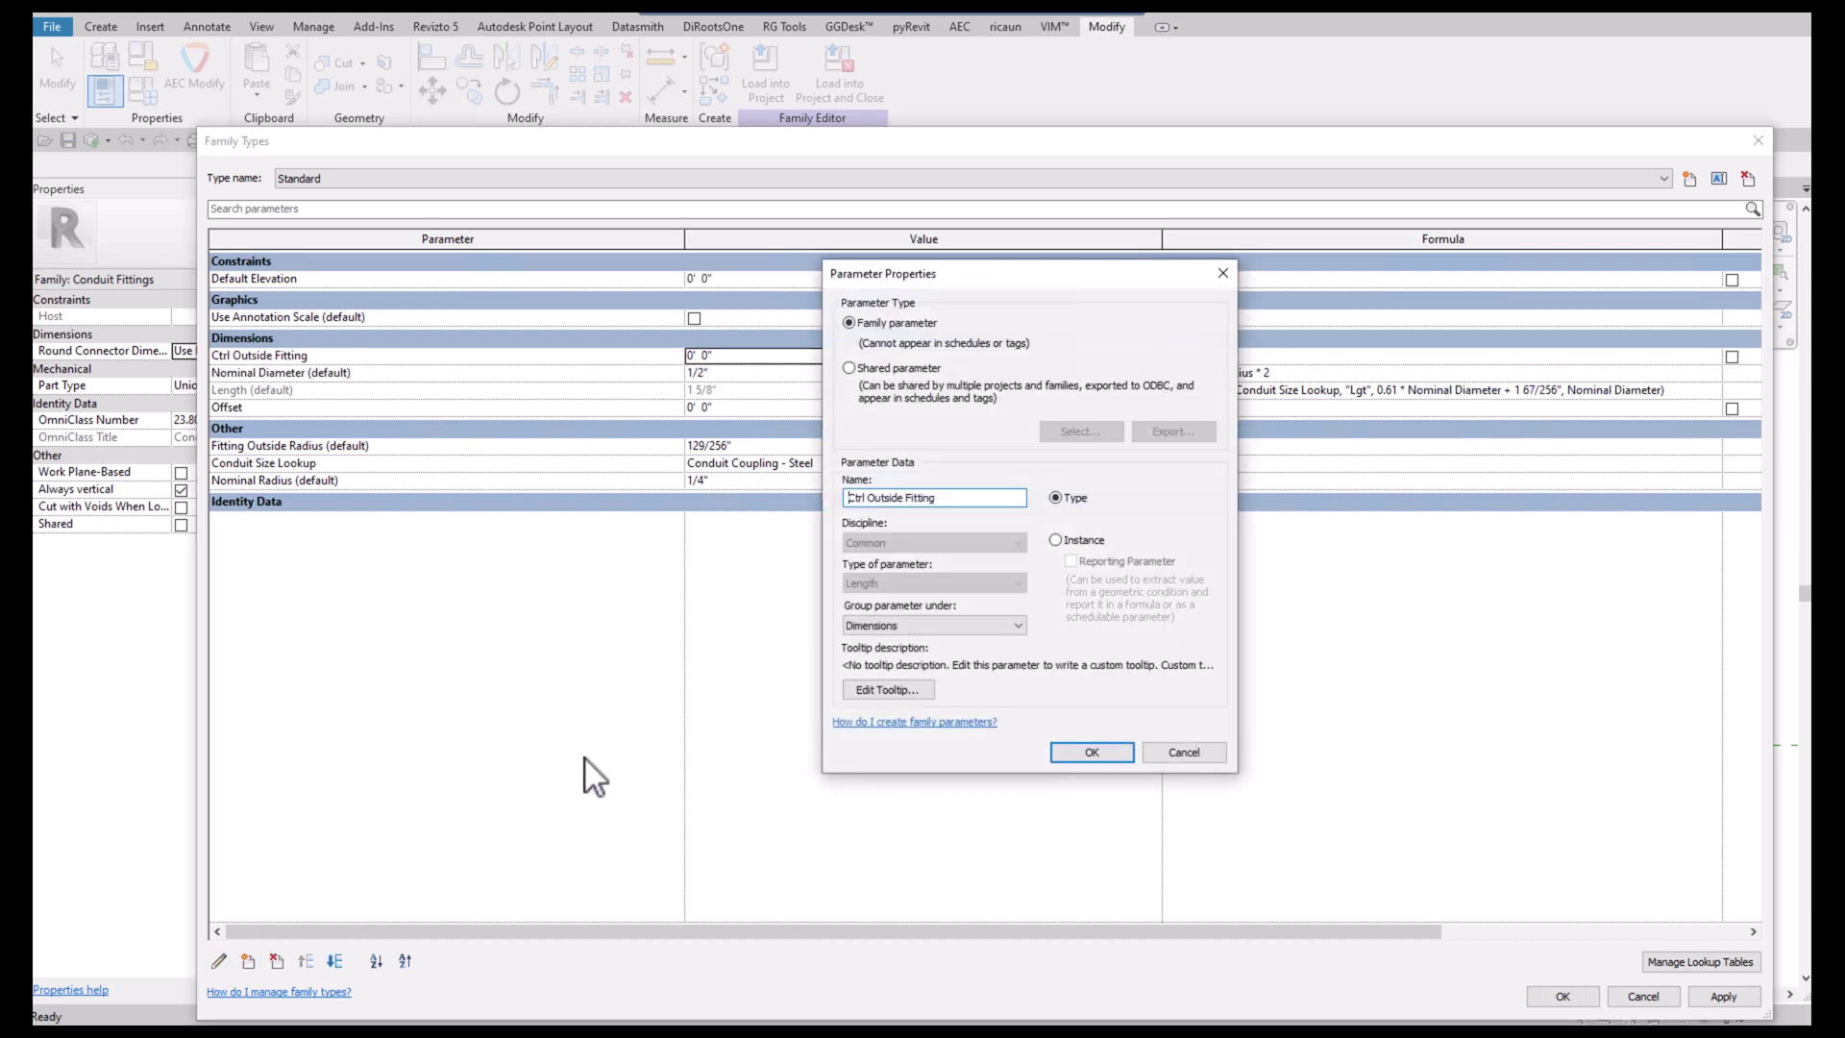
{"action": "left_click", "coordinate": [871, 630]}
{"action": "left_click", "coordinate": [869, 909]}
{"action": "left_click", "coordinate": [1073, 755]}
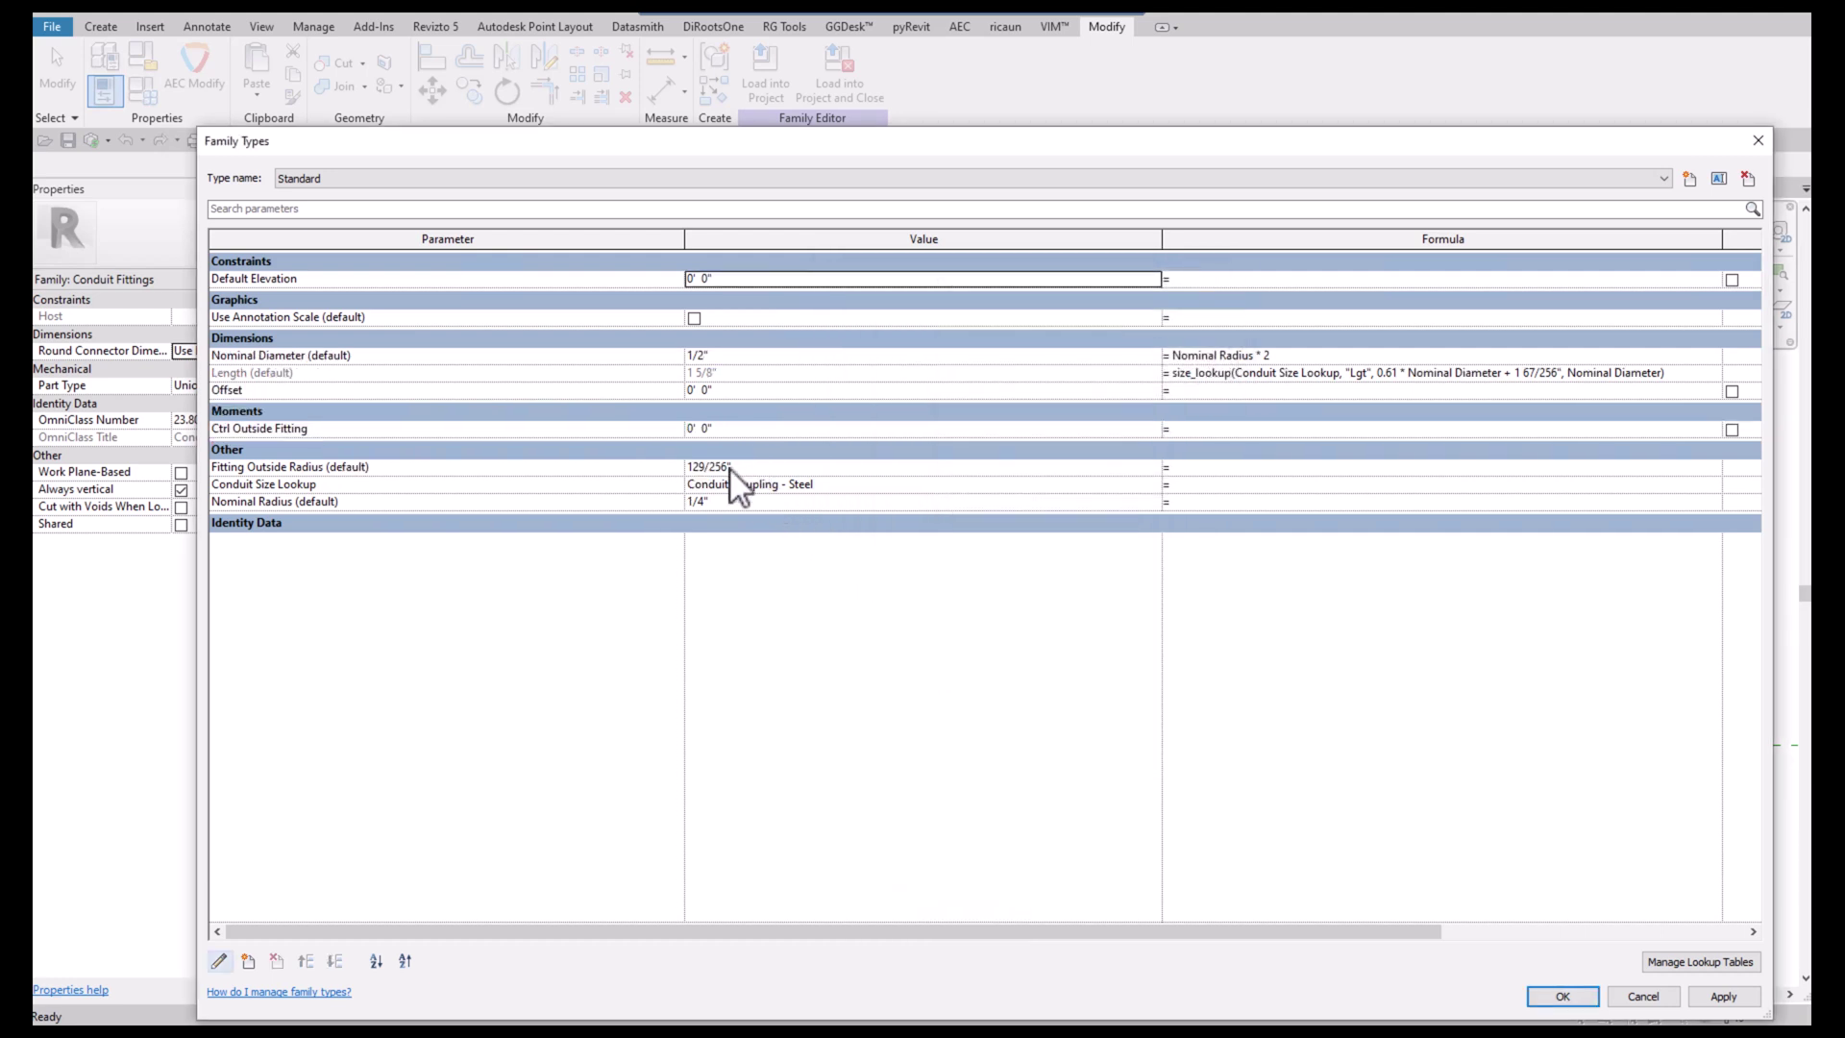
Regroup Ctrl Outside Fitting under Other
{"action": "left_click", "coordinate": [361, 429]}
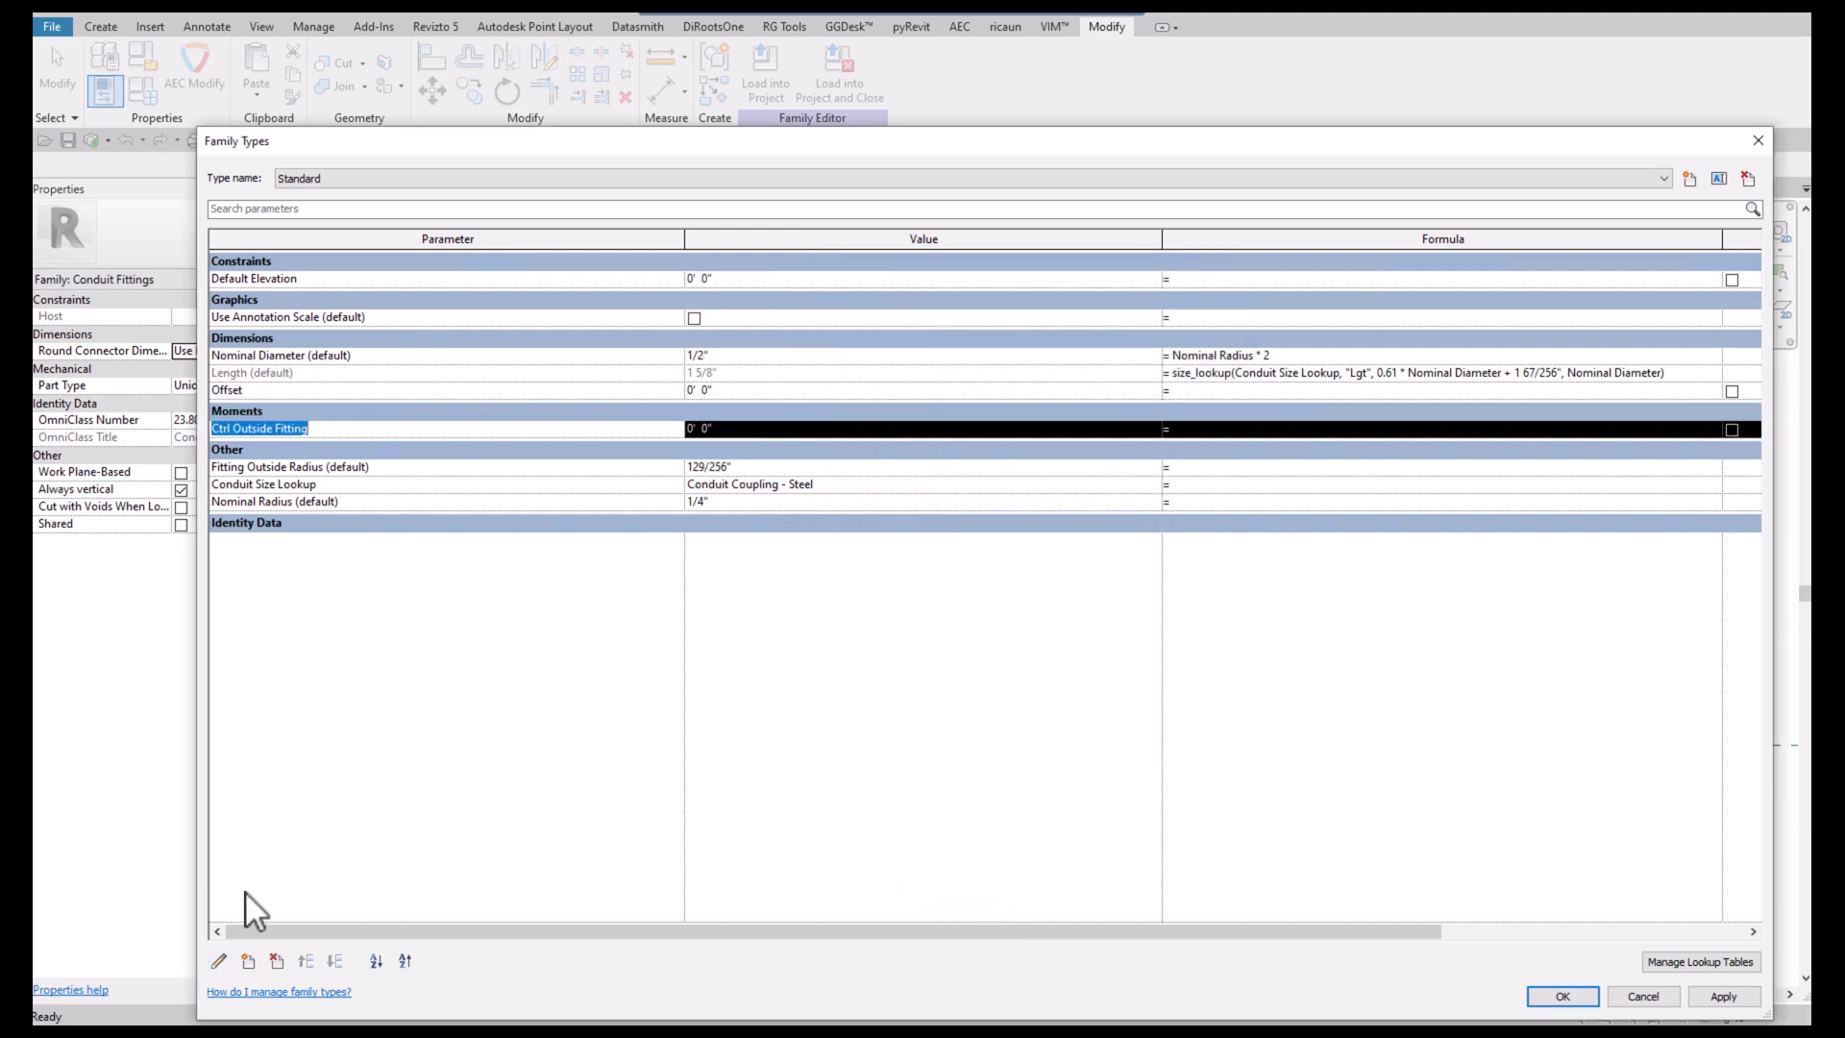
{"action": "left_click", "coordinate": [218, 963]}
{"action": "left_click", "coordinate": [948, 626]}
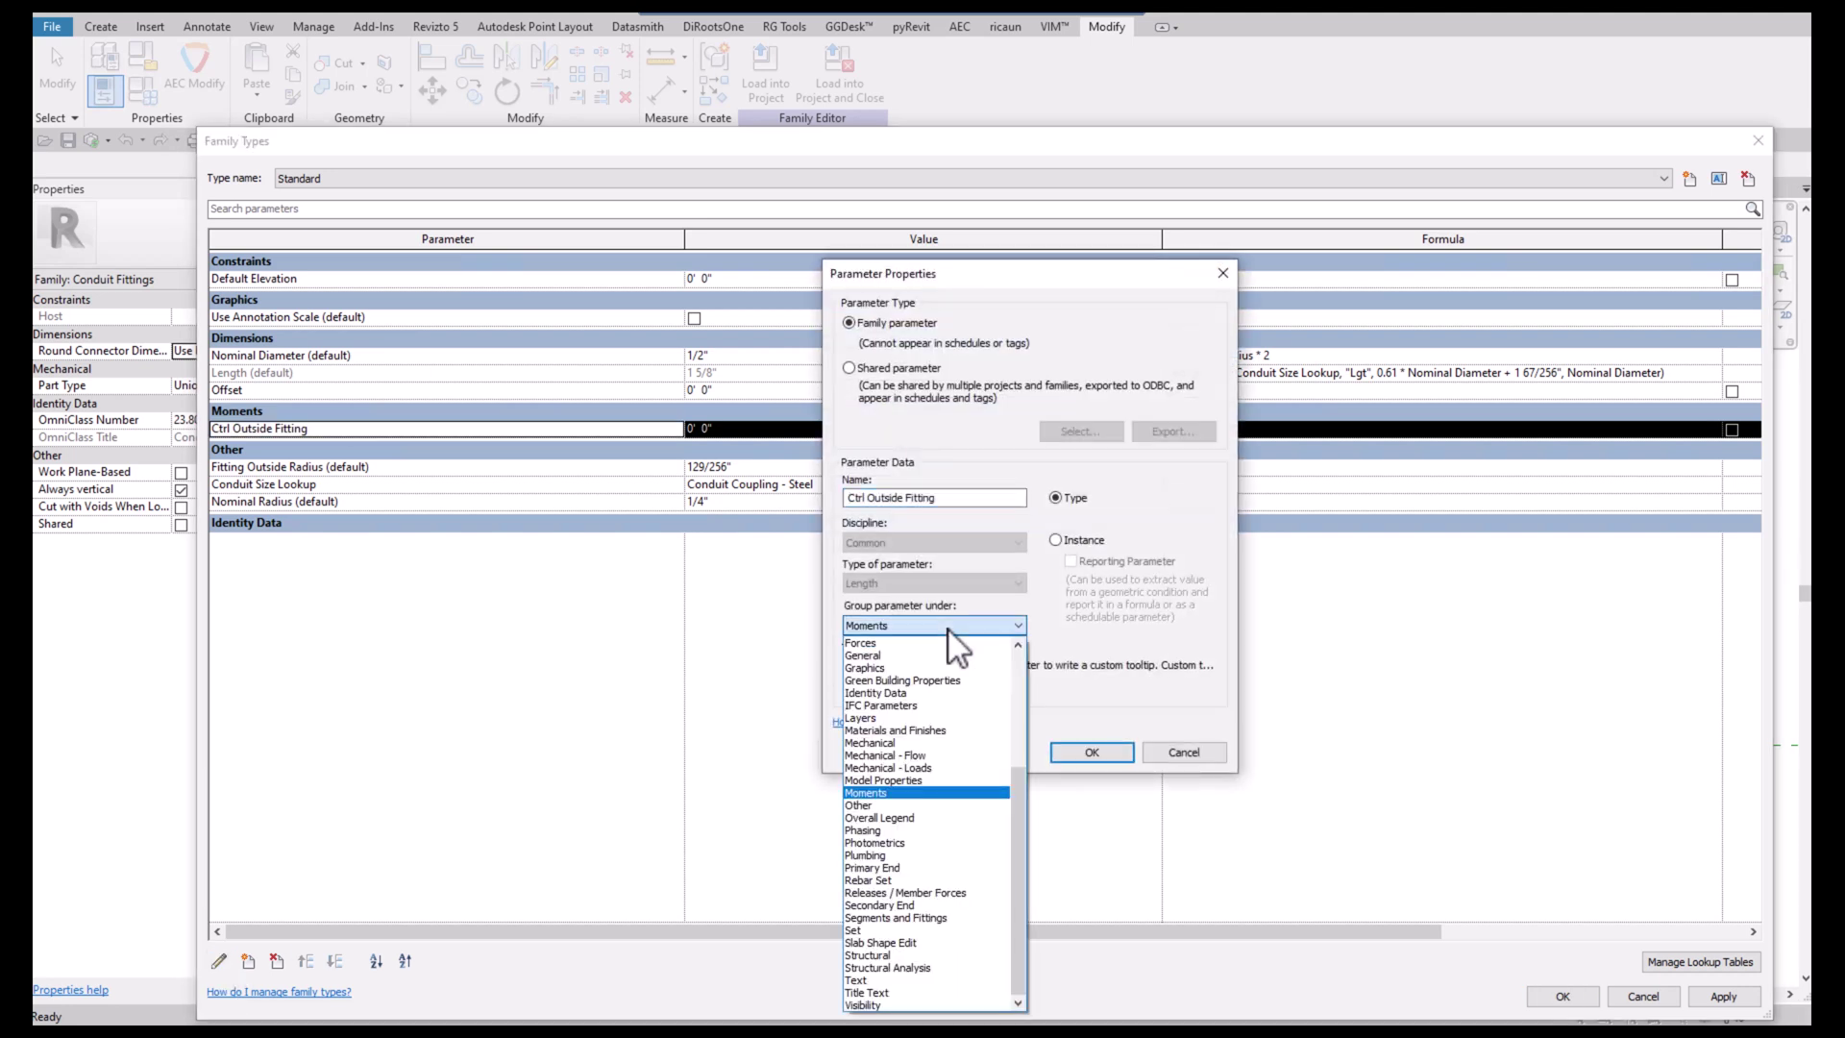
{"action": "left_click", "coordinate": [908, 805]}
{"action": "left_click", "coordinate": [1066, 755]}
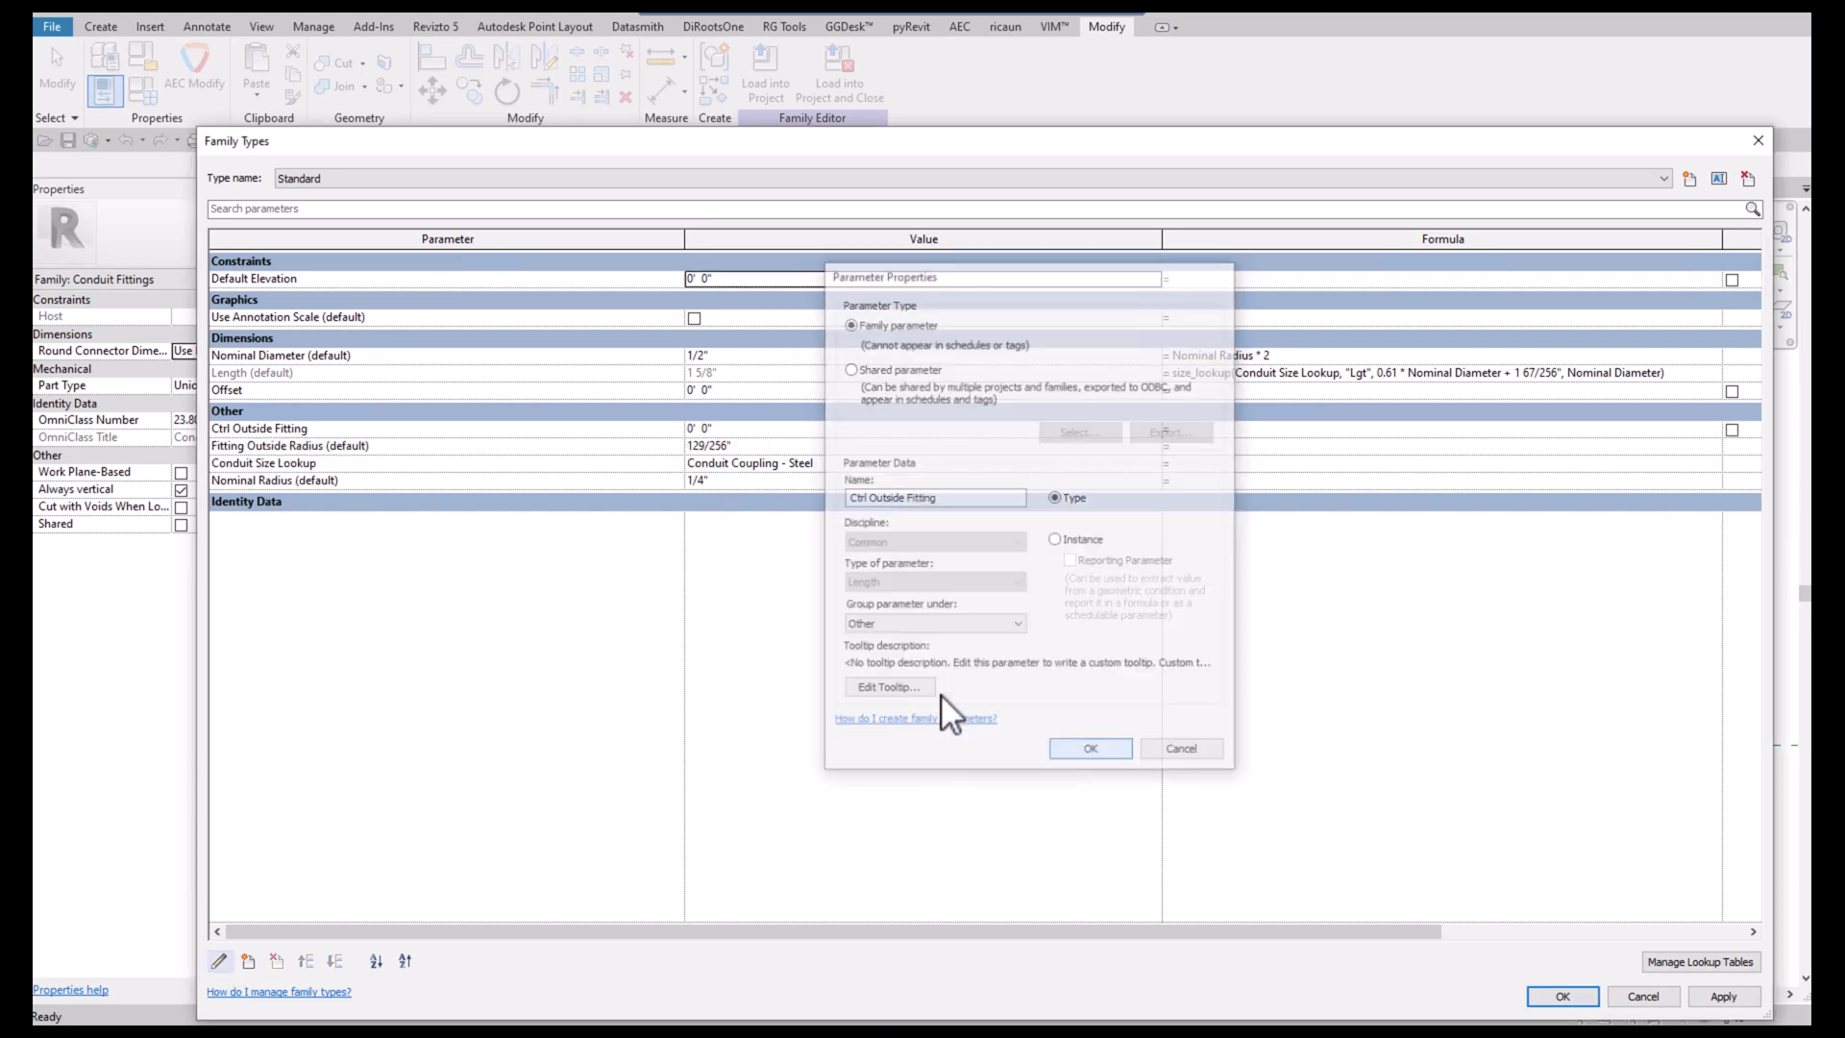
Set the Fitting Outside Radius formula to Nominal Radius + 3/32"
{"action": "left_click", "coordinate": [296, 480]}
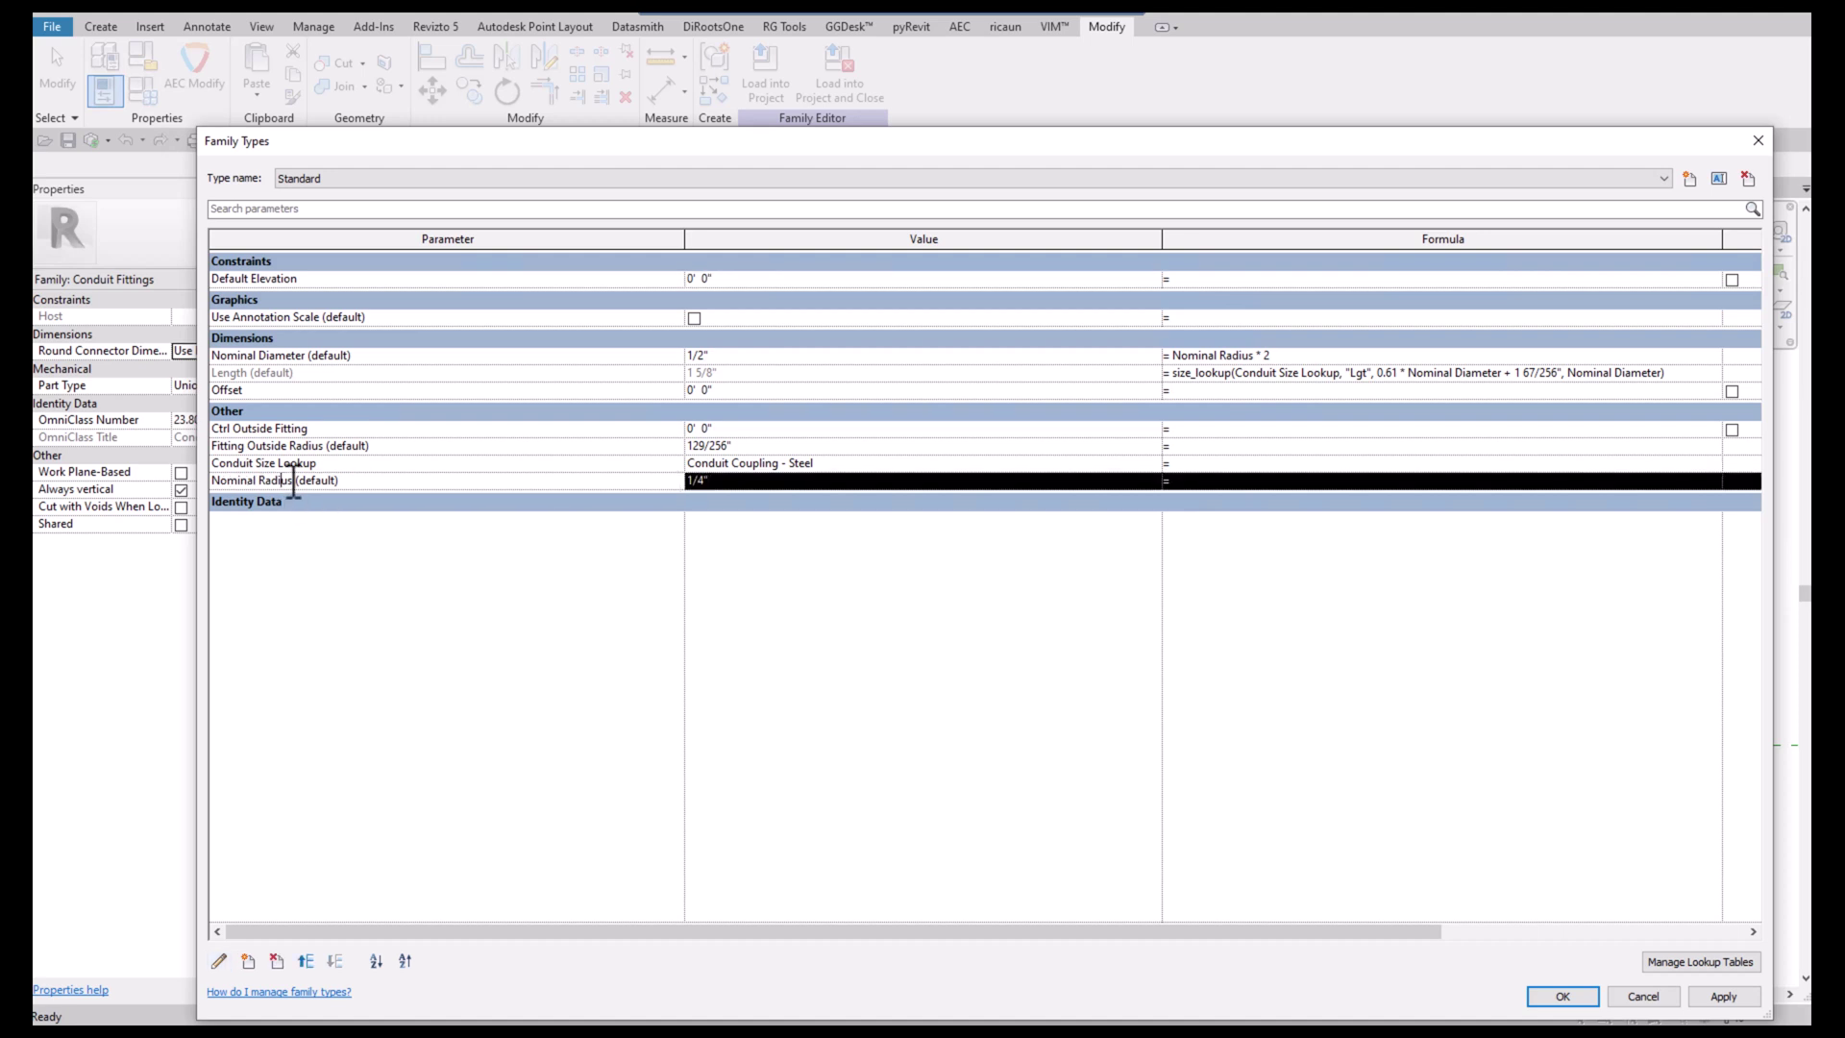
{"action": "left_click_drag", "start_coordinate": [296, 481], "coordinate": [192, 486]}
{"action": "key", "text": "ctrl+c"}
{"action": "left_click", "coordinate": [1201, 446]}
{"action": "key", "text": "ctrl+v"}
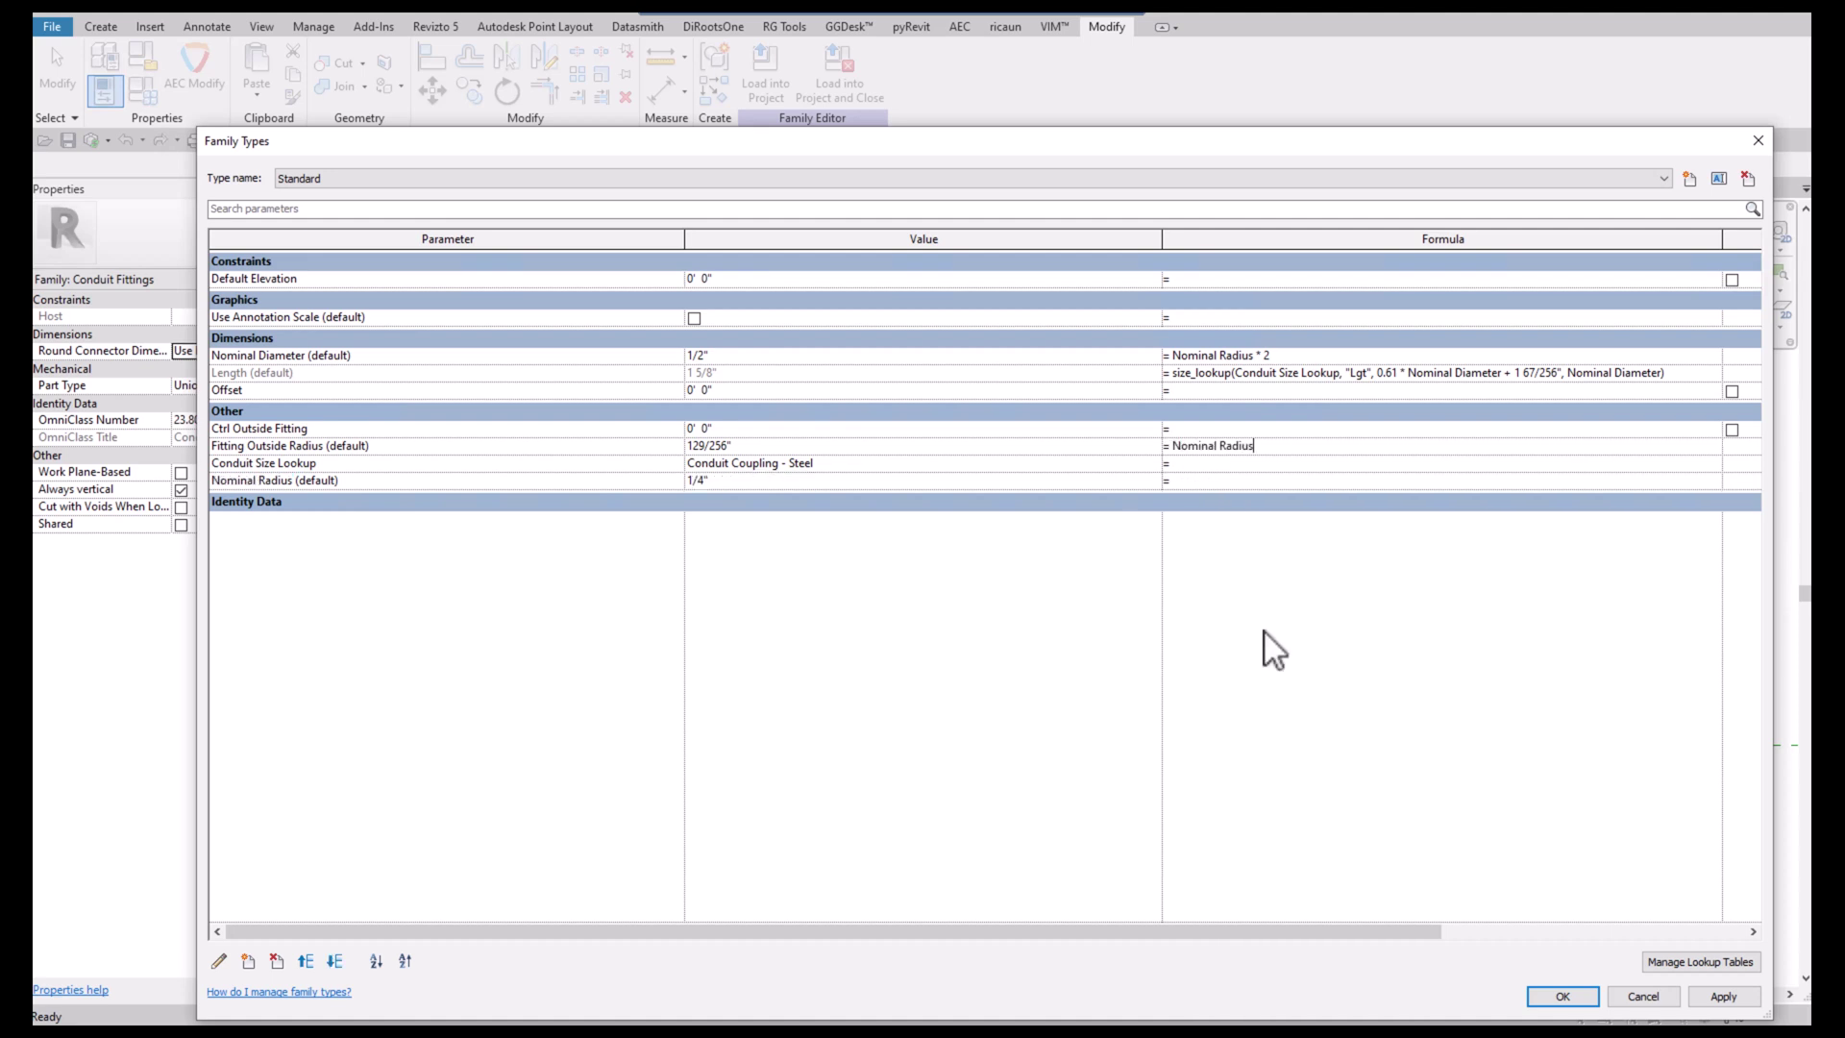
{"action": "type", "text": "+3/32\""}
{"action": "key", "text": "Return"}
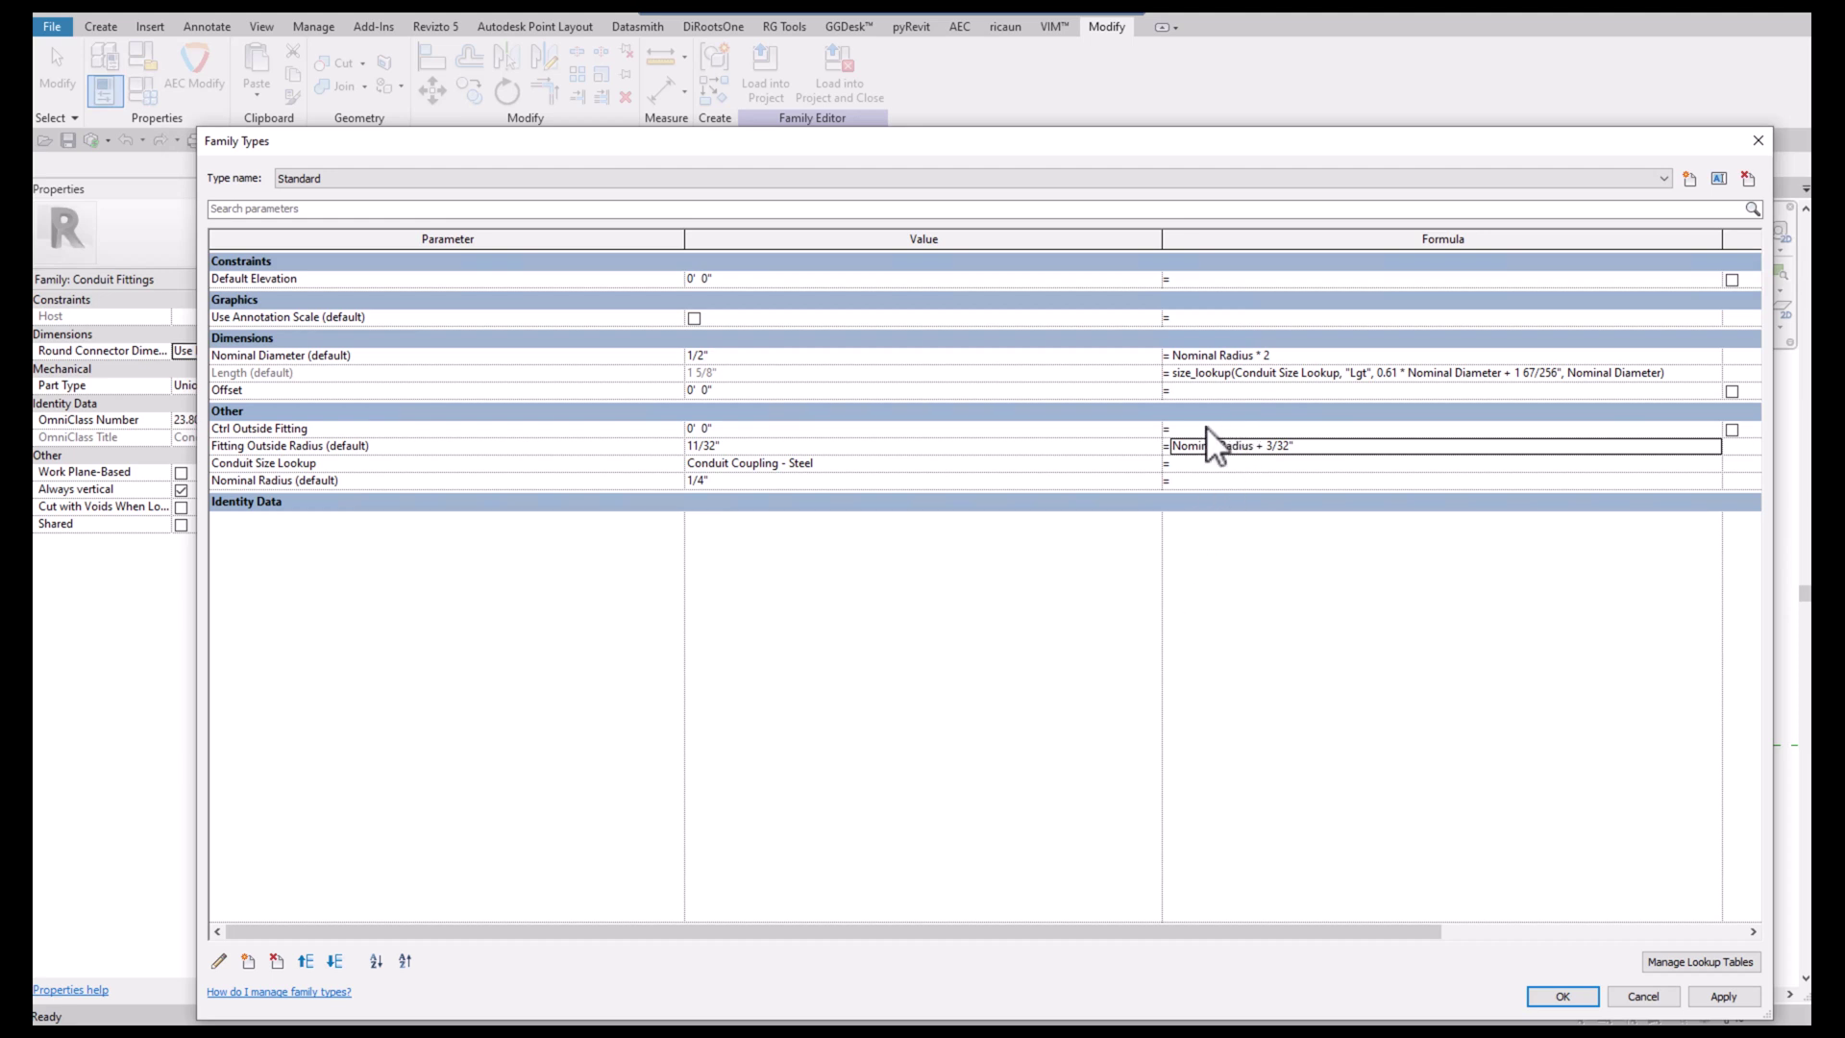
Set the Ctrl Outside Fitting formula to Fitting Outside Radius
{"action": "left_click", "coordinate": [288, 448]}
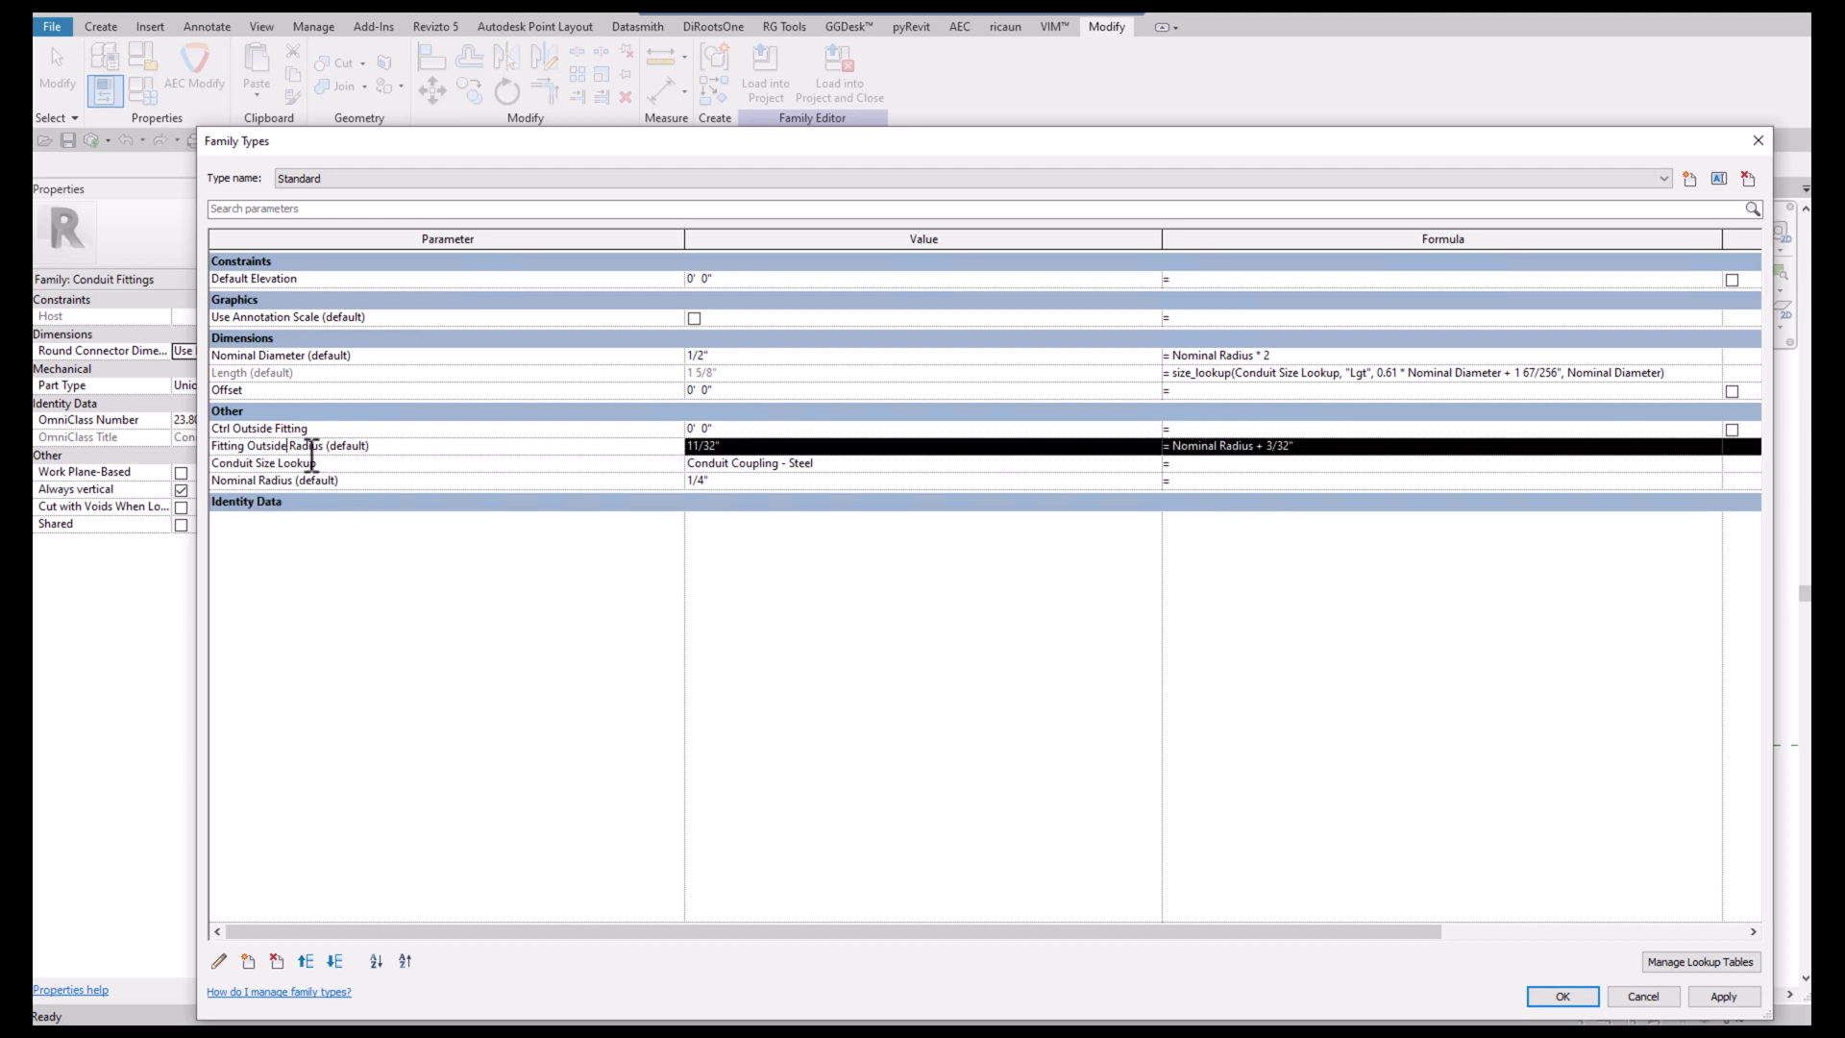
{"action": "left_click_drag", "start_coordinate": [331, 448], "coordinate": [197, 438]}
{"action": "key", "text": "ctrl+c"}
{"action": "left_click", "coordinate": [1259, 430]}
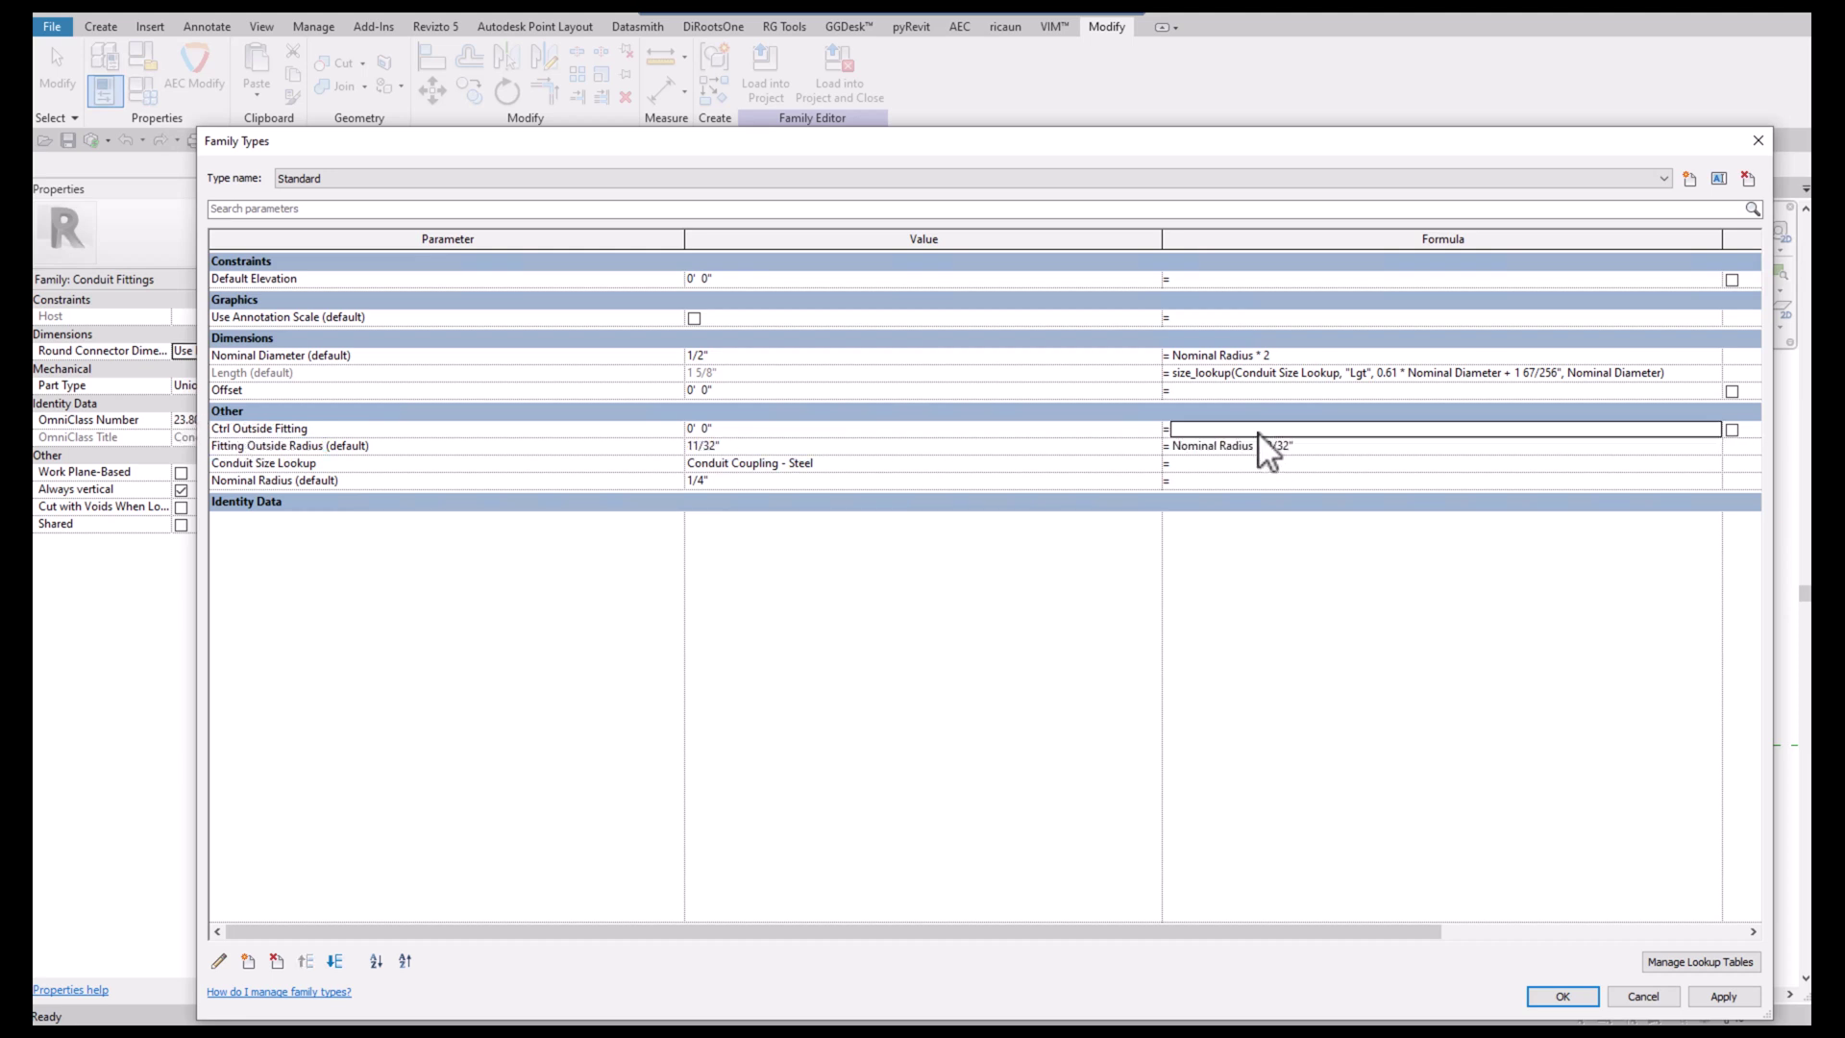
{"action": "key", "text": "ctrl+v"}
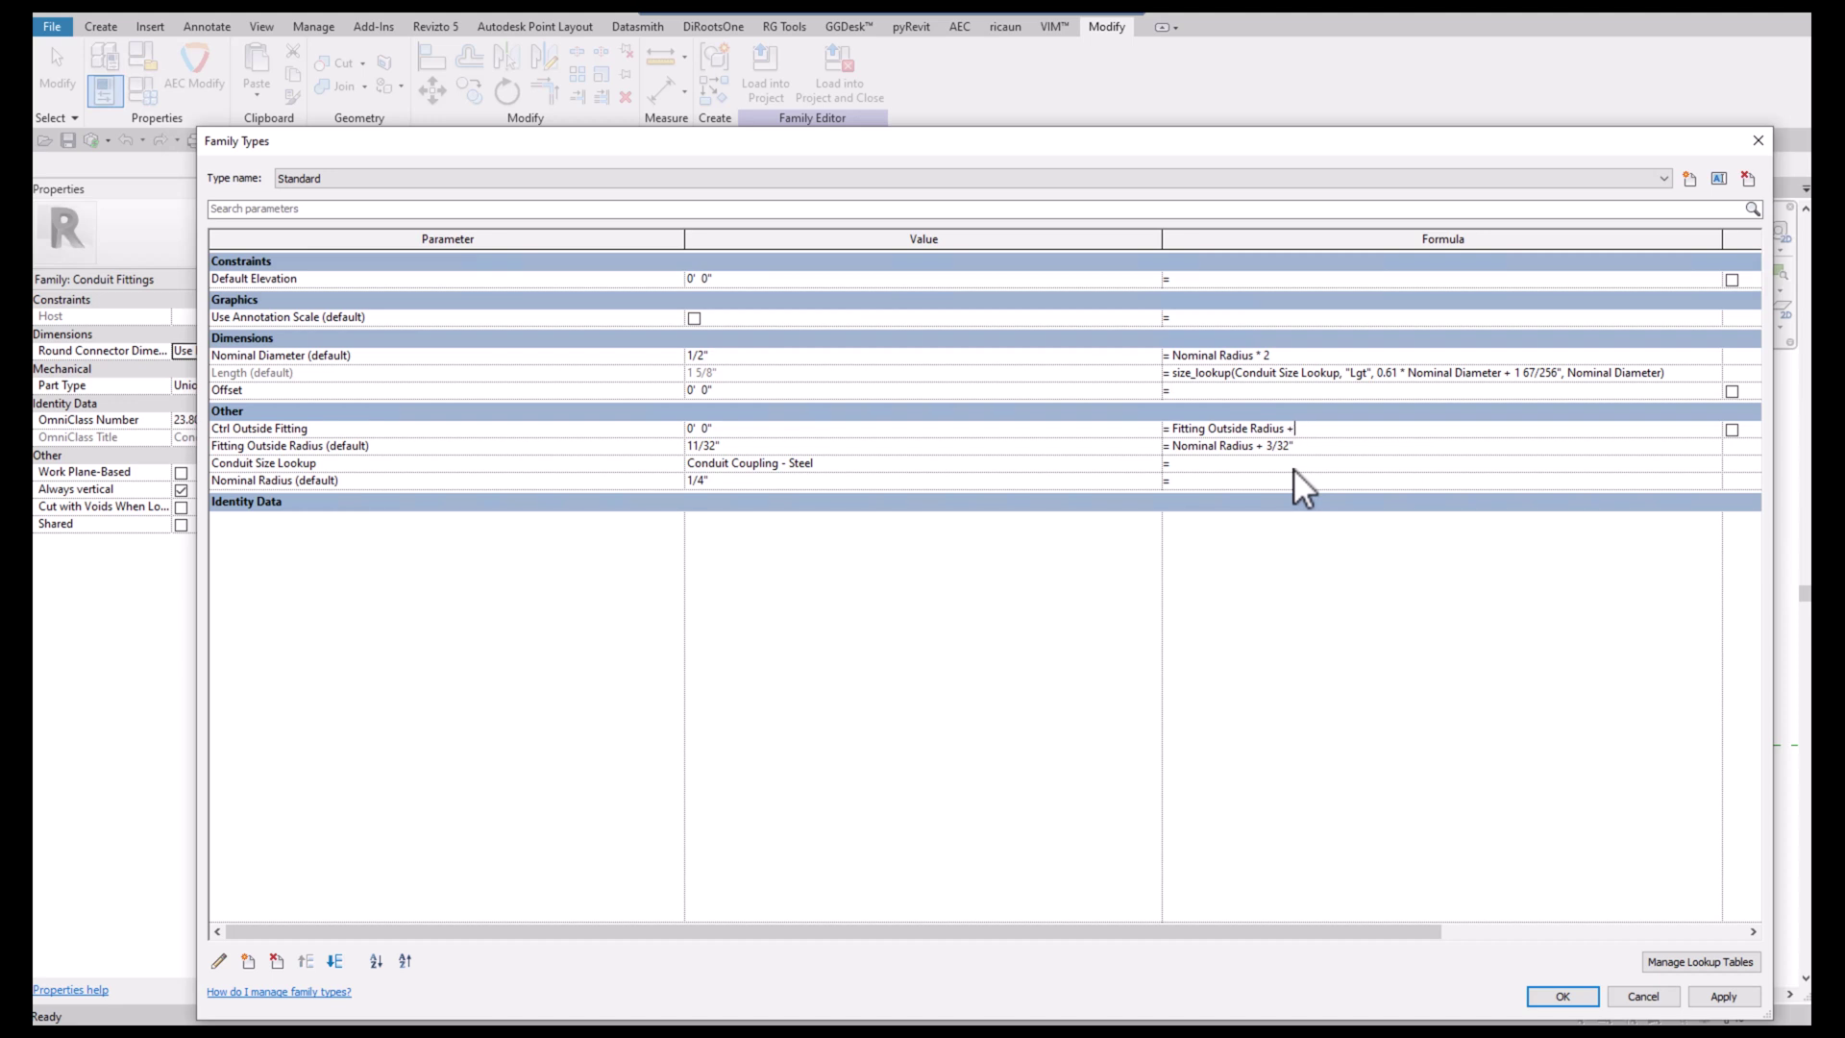
{"action": "key", "text": "Tab"}
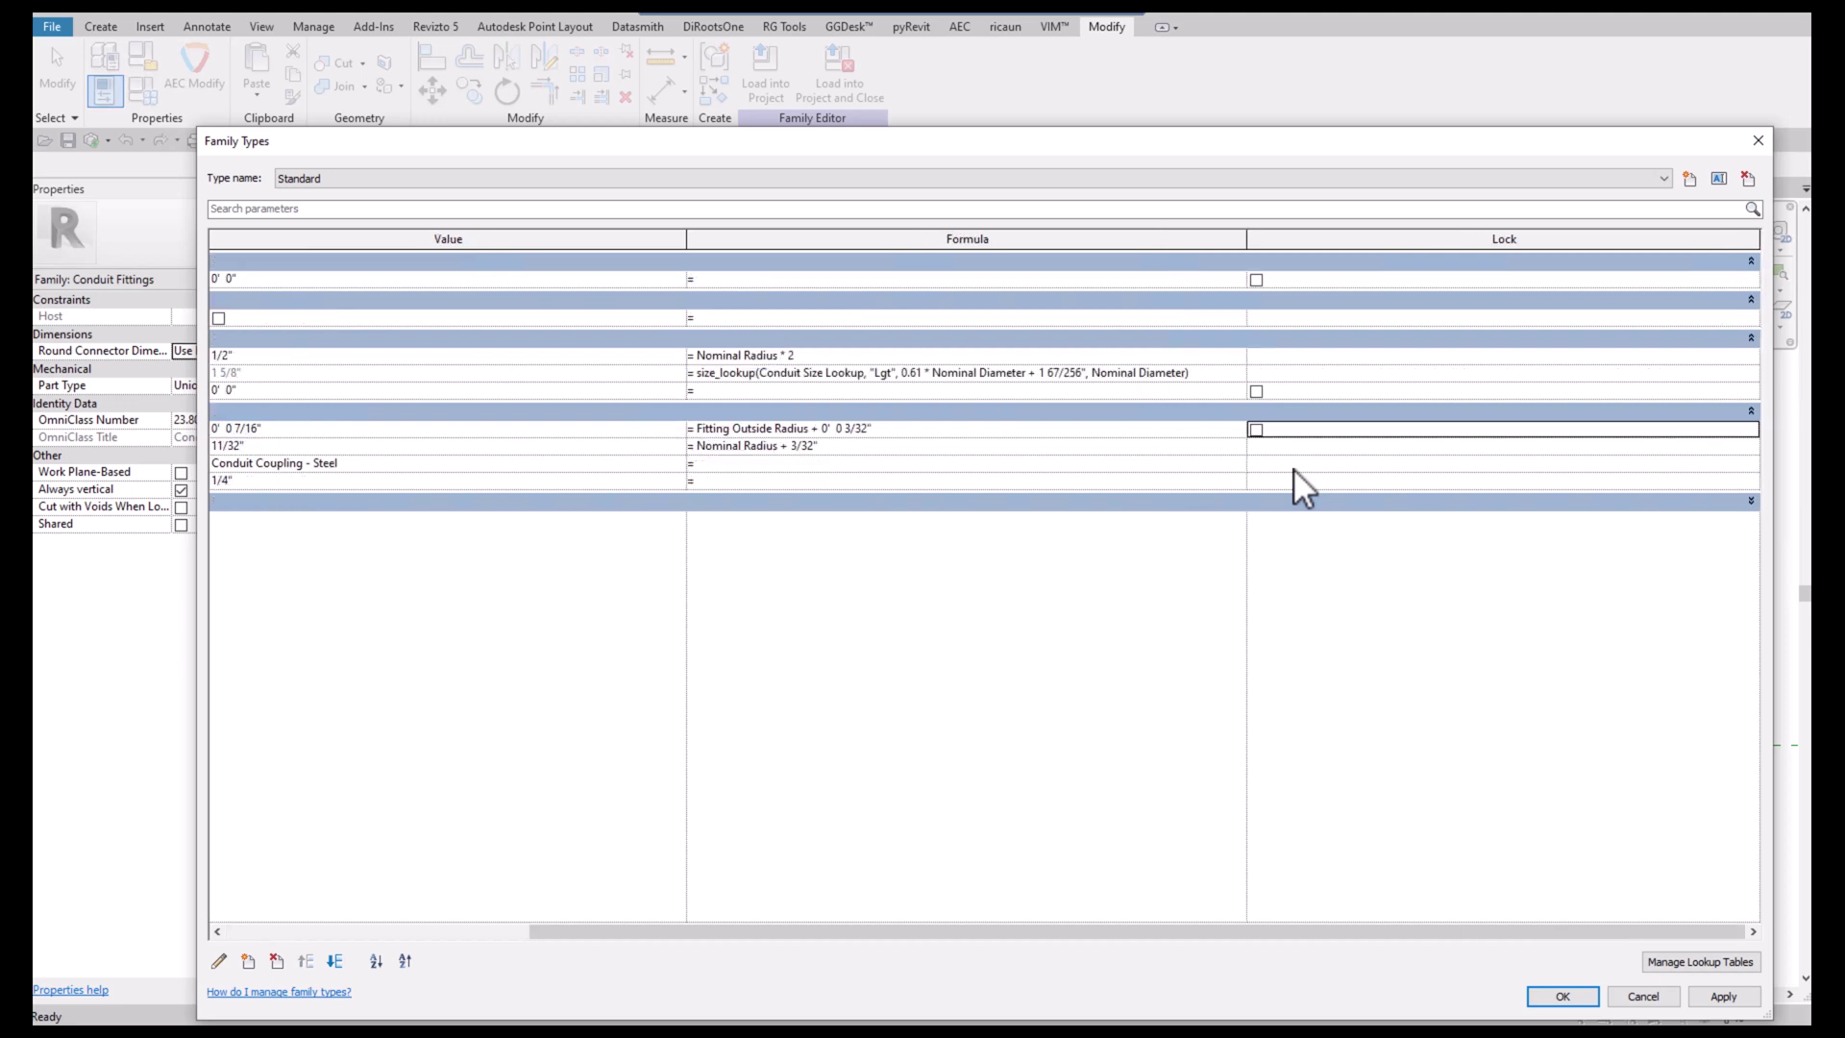
Apply, dismiss the error, and make Ctrl Outside Fitting an instance parameter
{"action": "left_click", "coordinate": [1585, 998]}
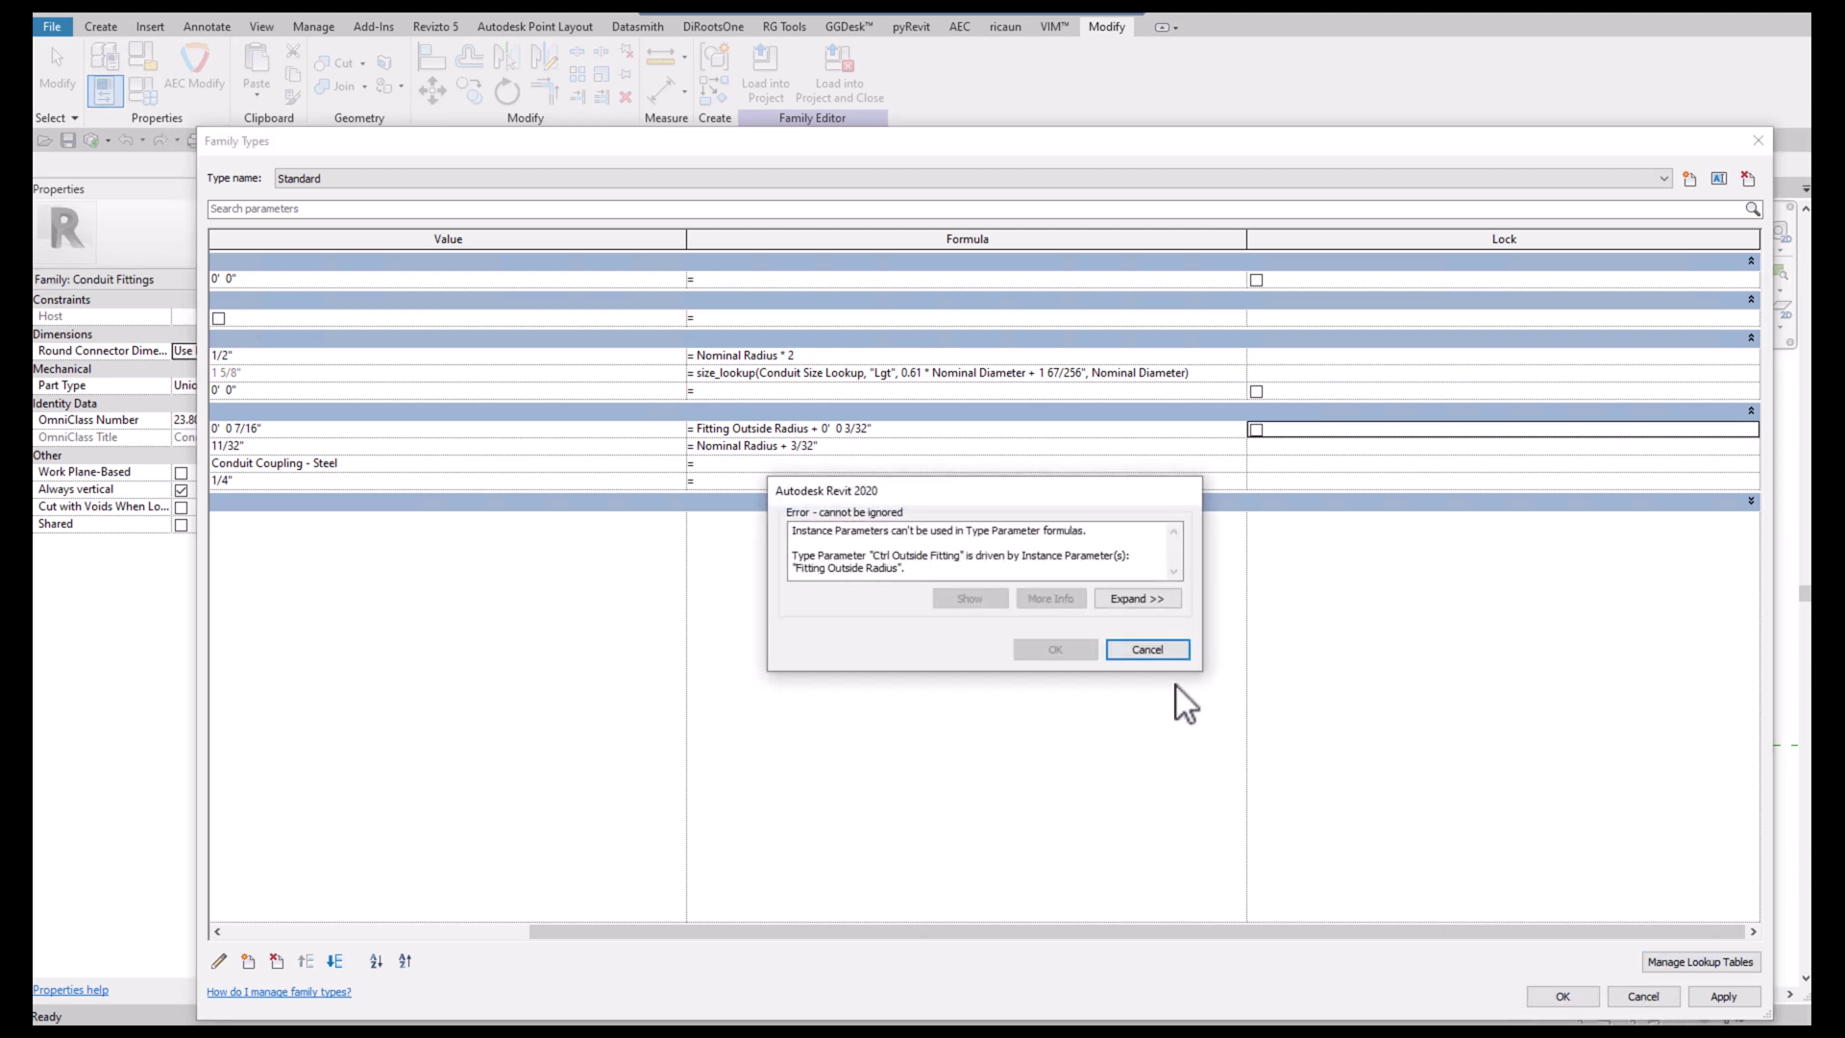
{"action": "left_click", "coordinate": [1161, 654]}
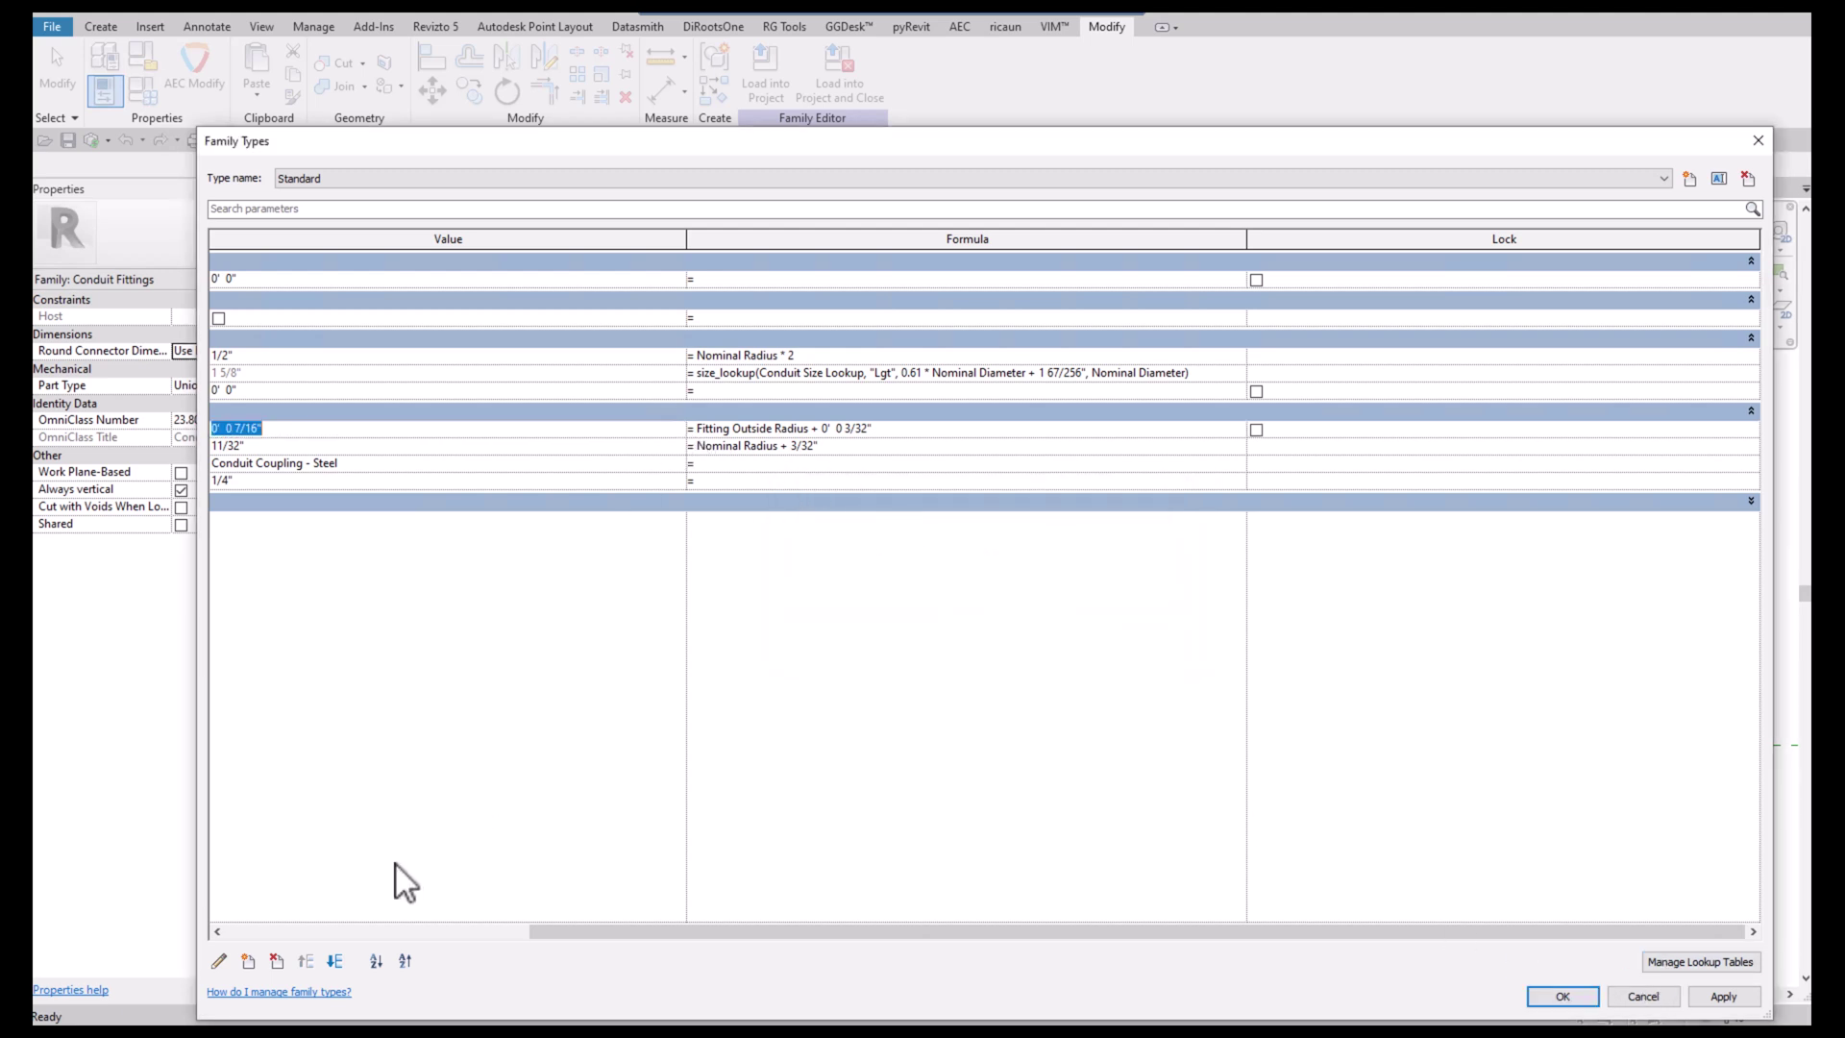
{"action": "left_click", "coordinate": [220, 962]}
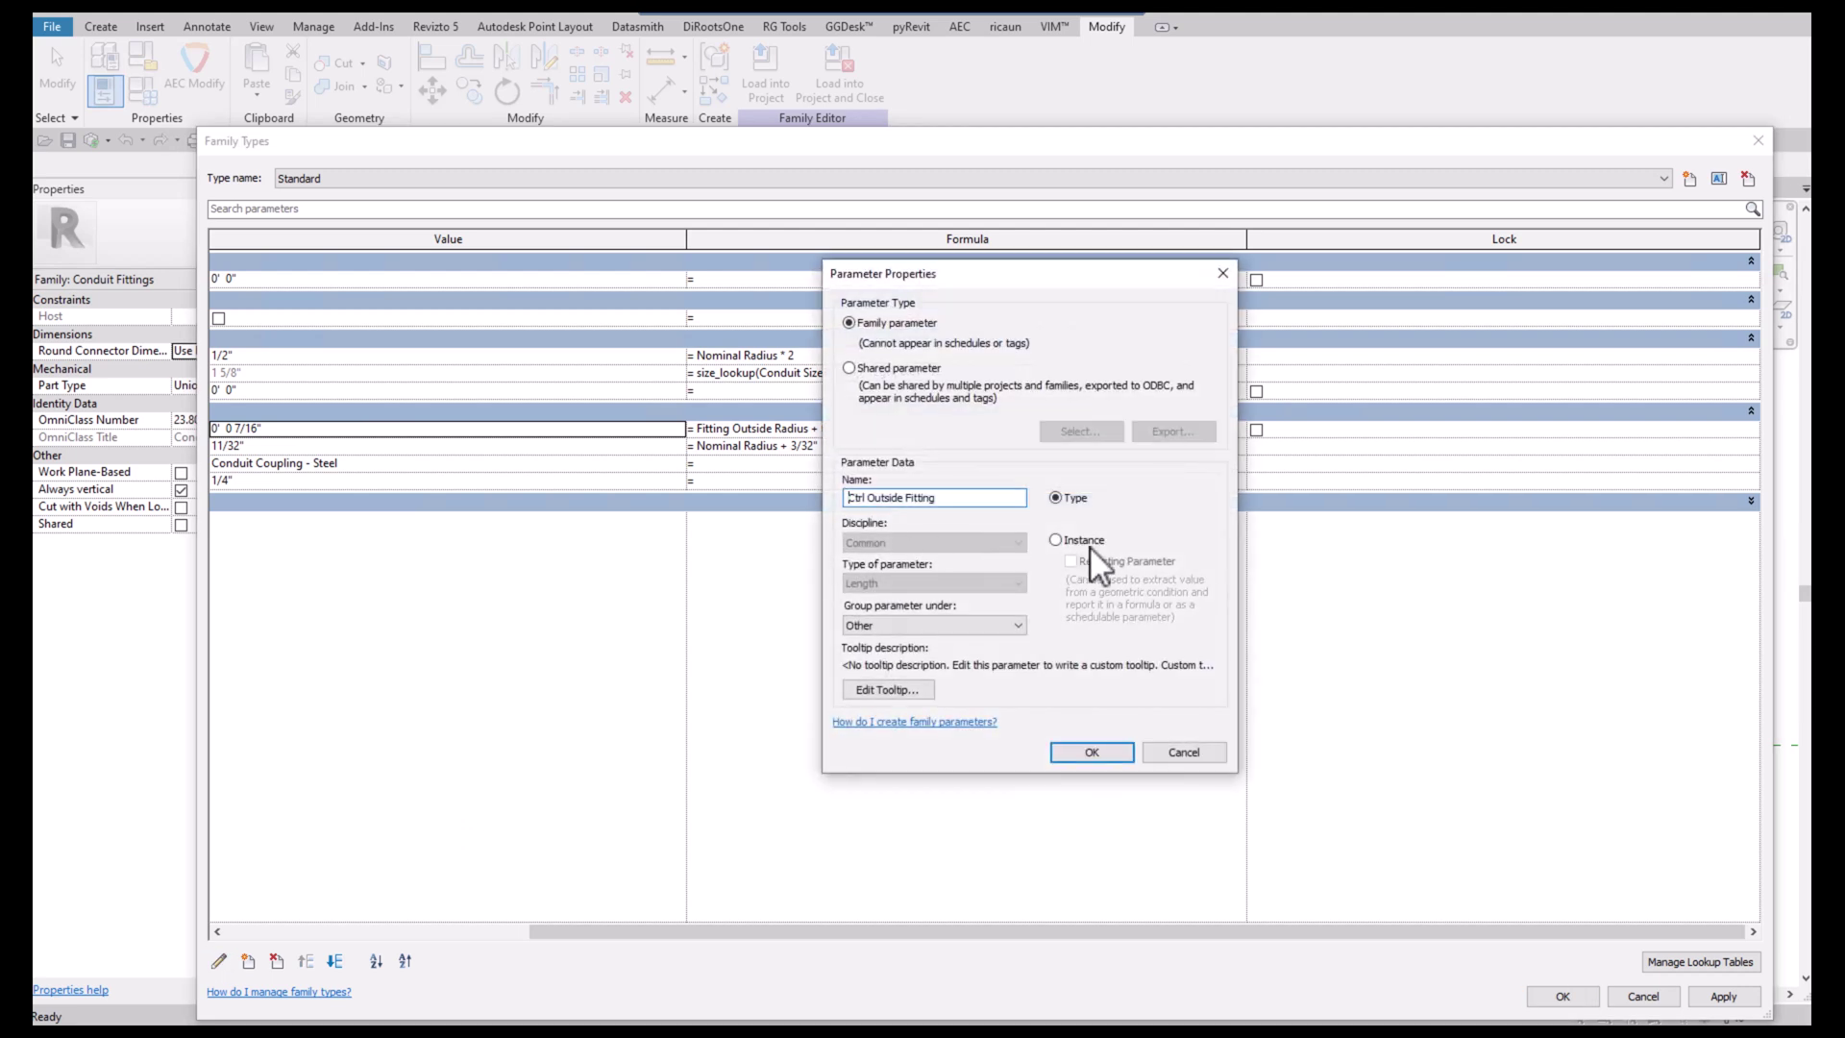
{"action": "left_click", "coordinate": [1084, 540]}
{"action": "left_click", "coordinate": [1080, 753]}
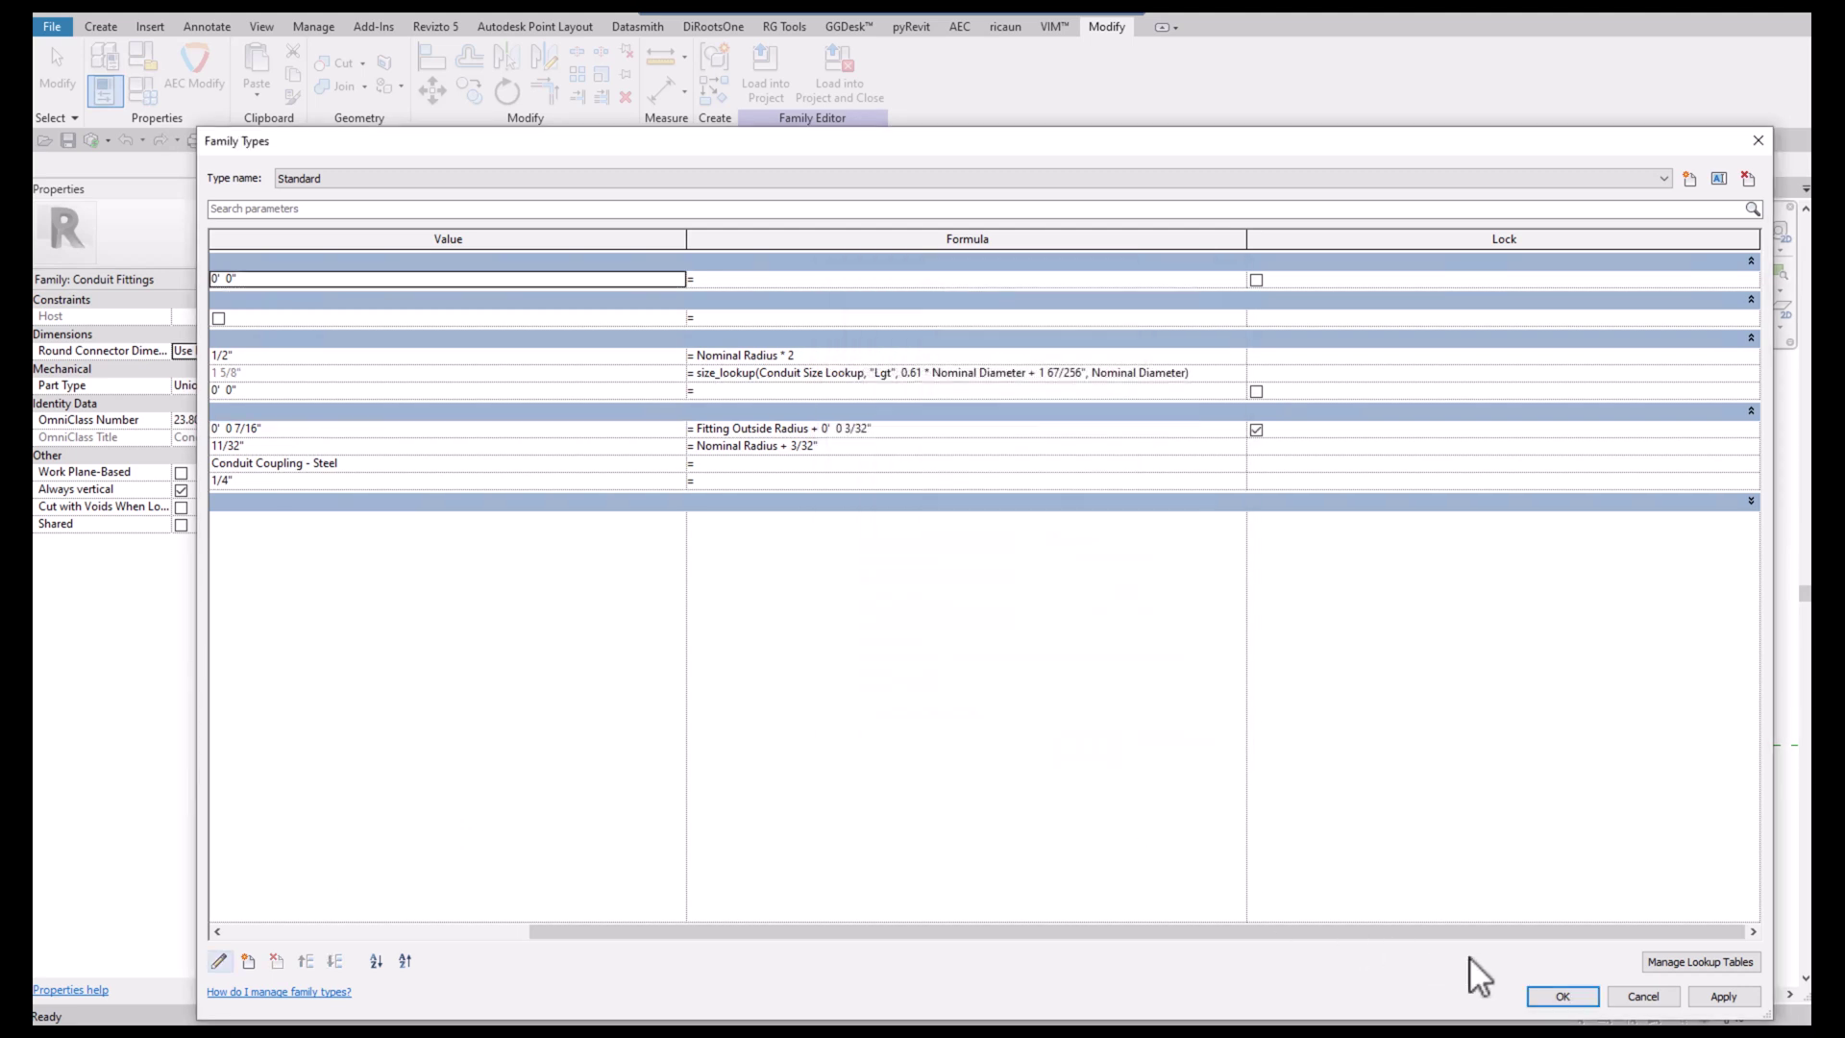
Close Family Types, reopen it, set Offset to 2" and apply
{"action": "left_click", "coordinate": [1559, 997]}
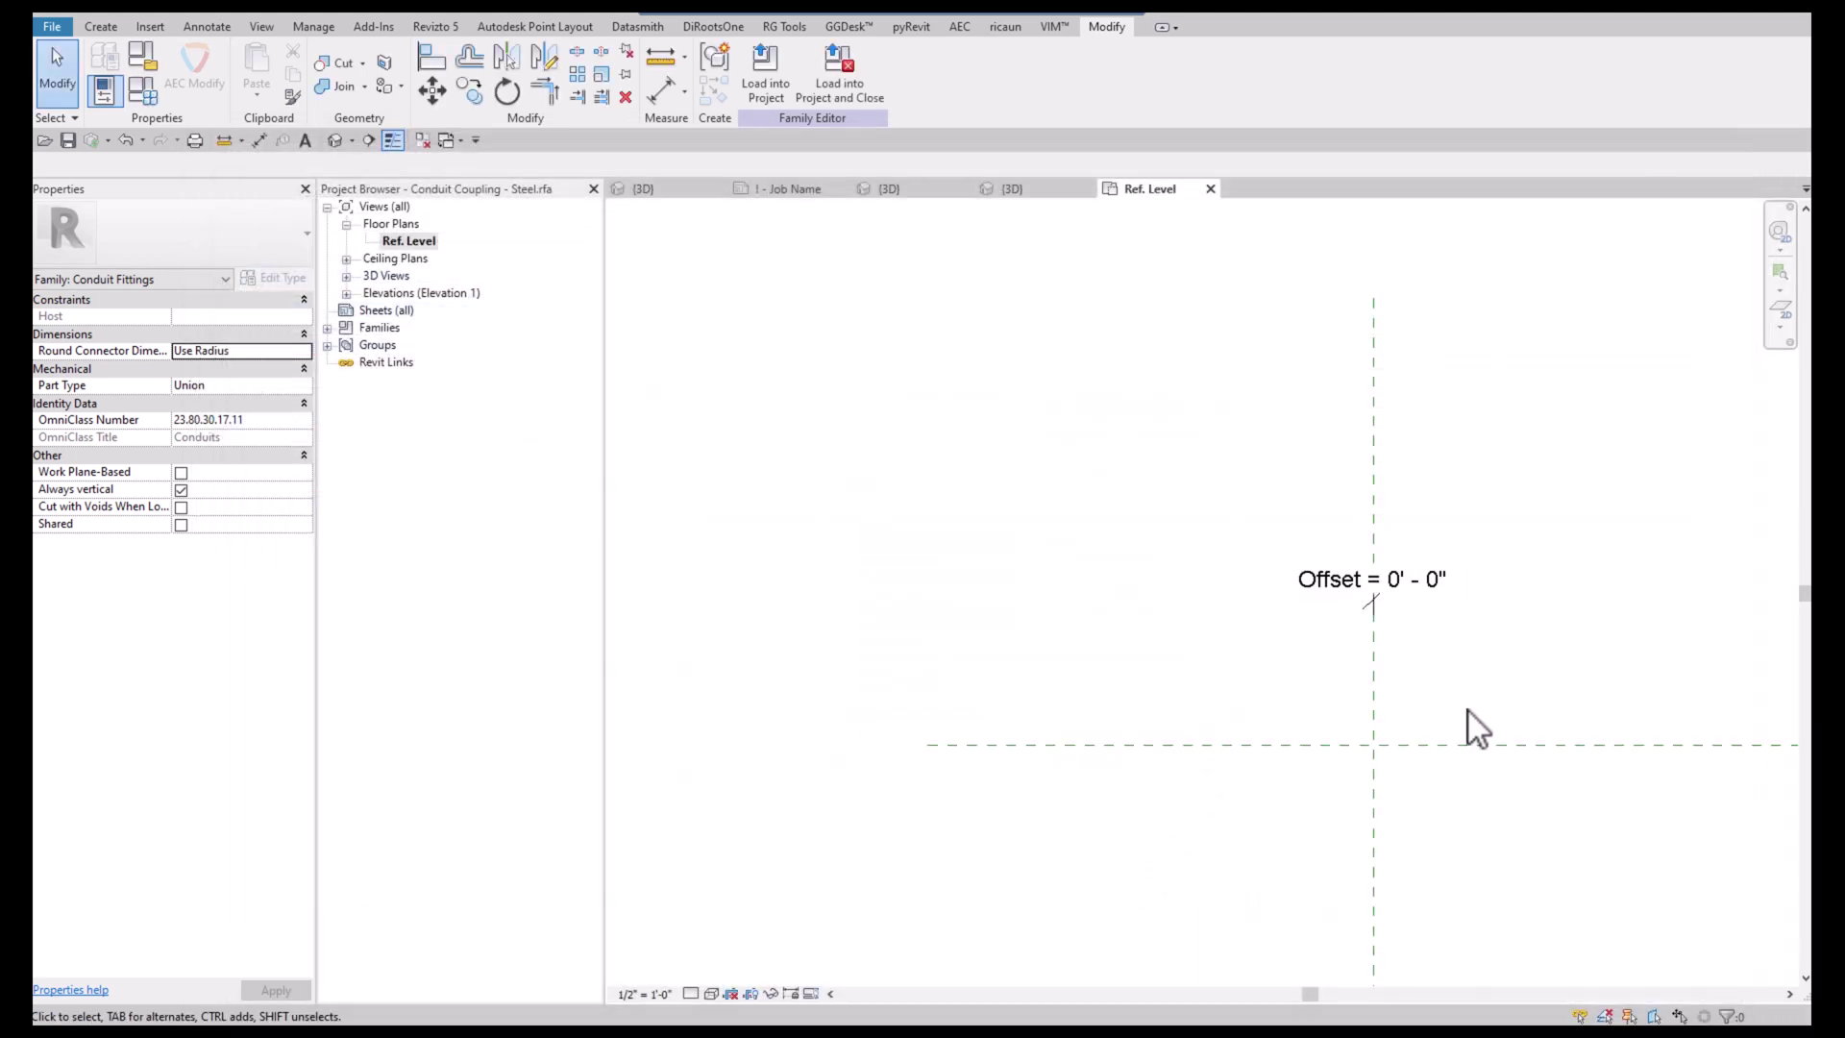
{"action": "scroll", "coordinate": [1457, 710], "scroll_direction": "up", "scroll_amount": 1}
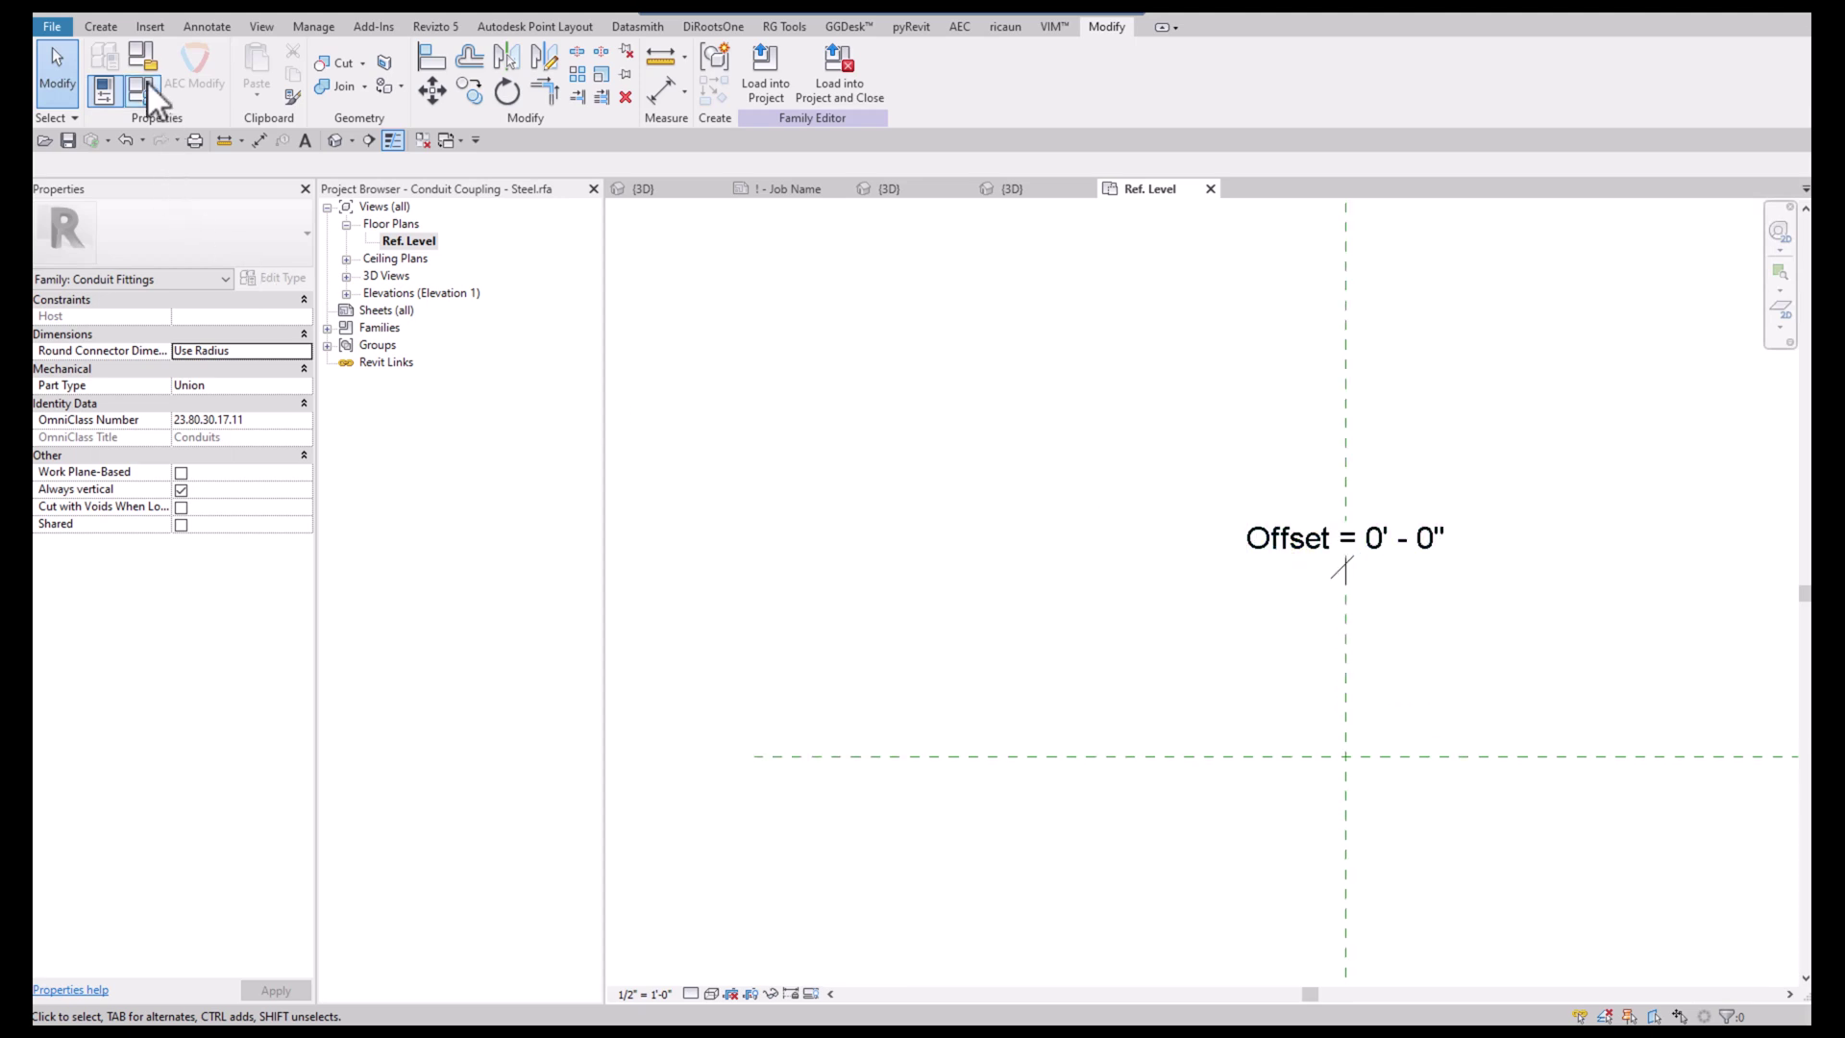
{"action": "left_click", "coordinate": [144, 91]}
{"action": "left_click", "coordinate": [752, 395]}
{"action": "type", "text": "2\""}
{"action": "key", "text": "Tab"}
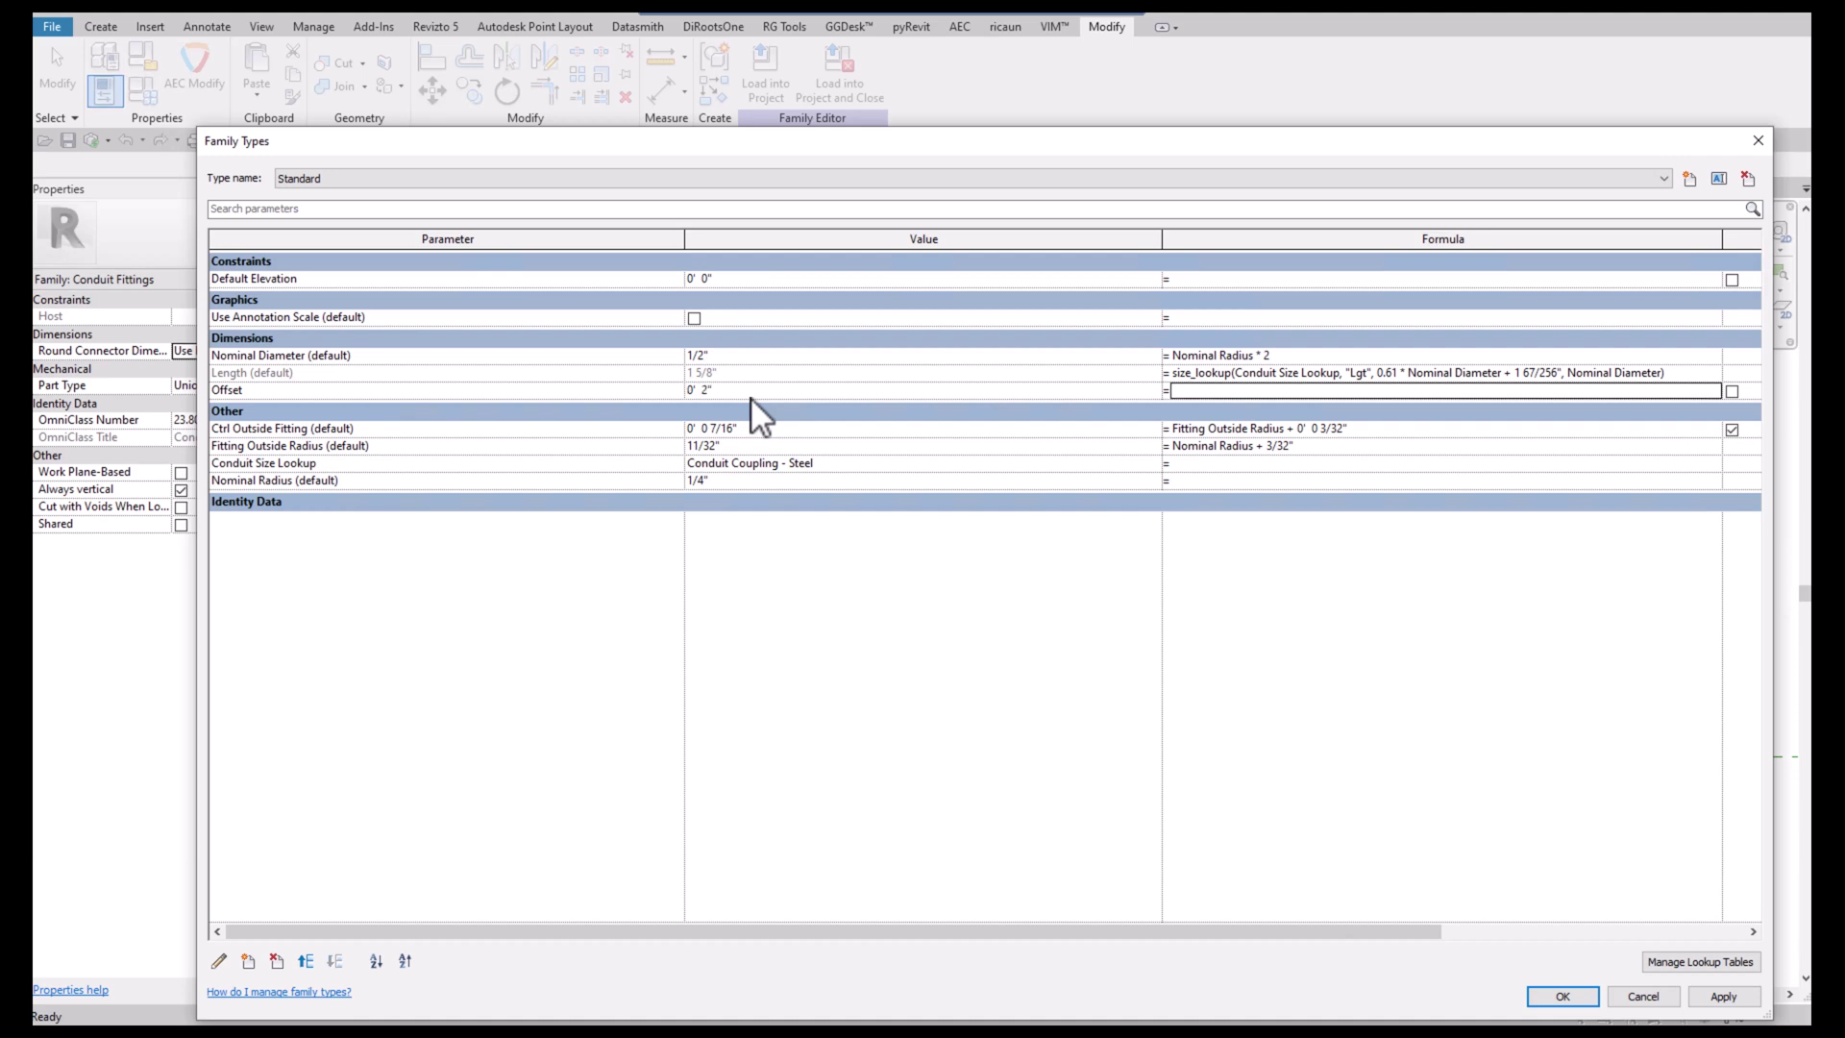
{"action": "left_click", "coordinate": [1562, 995]}
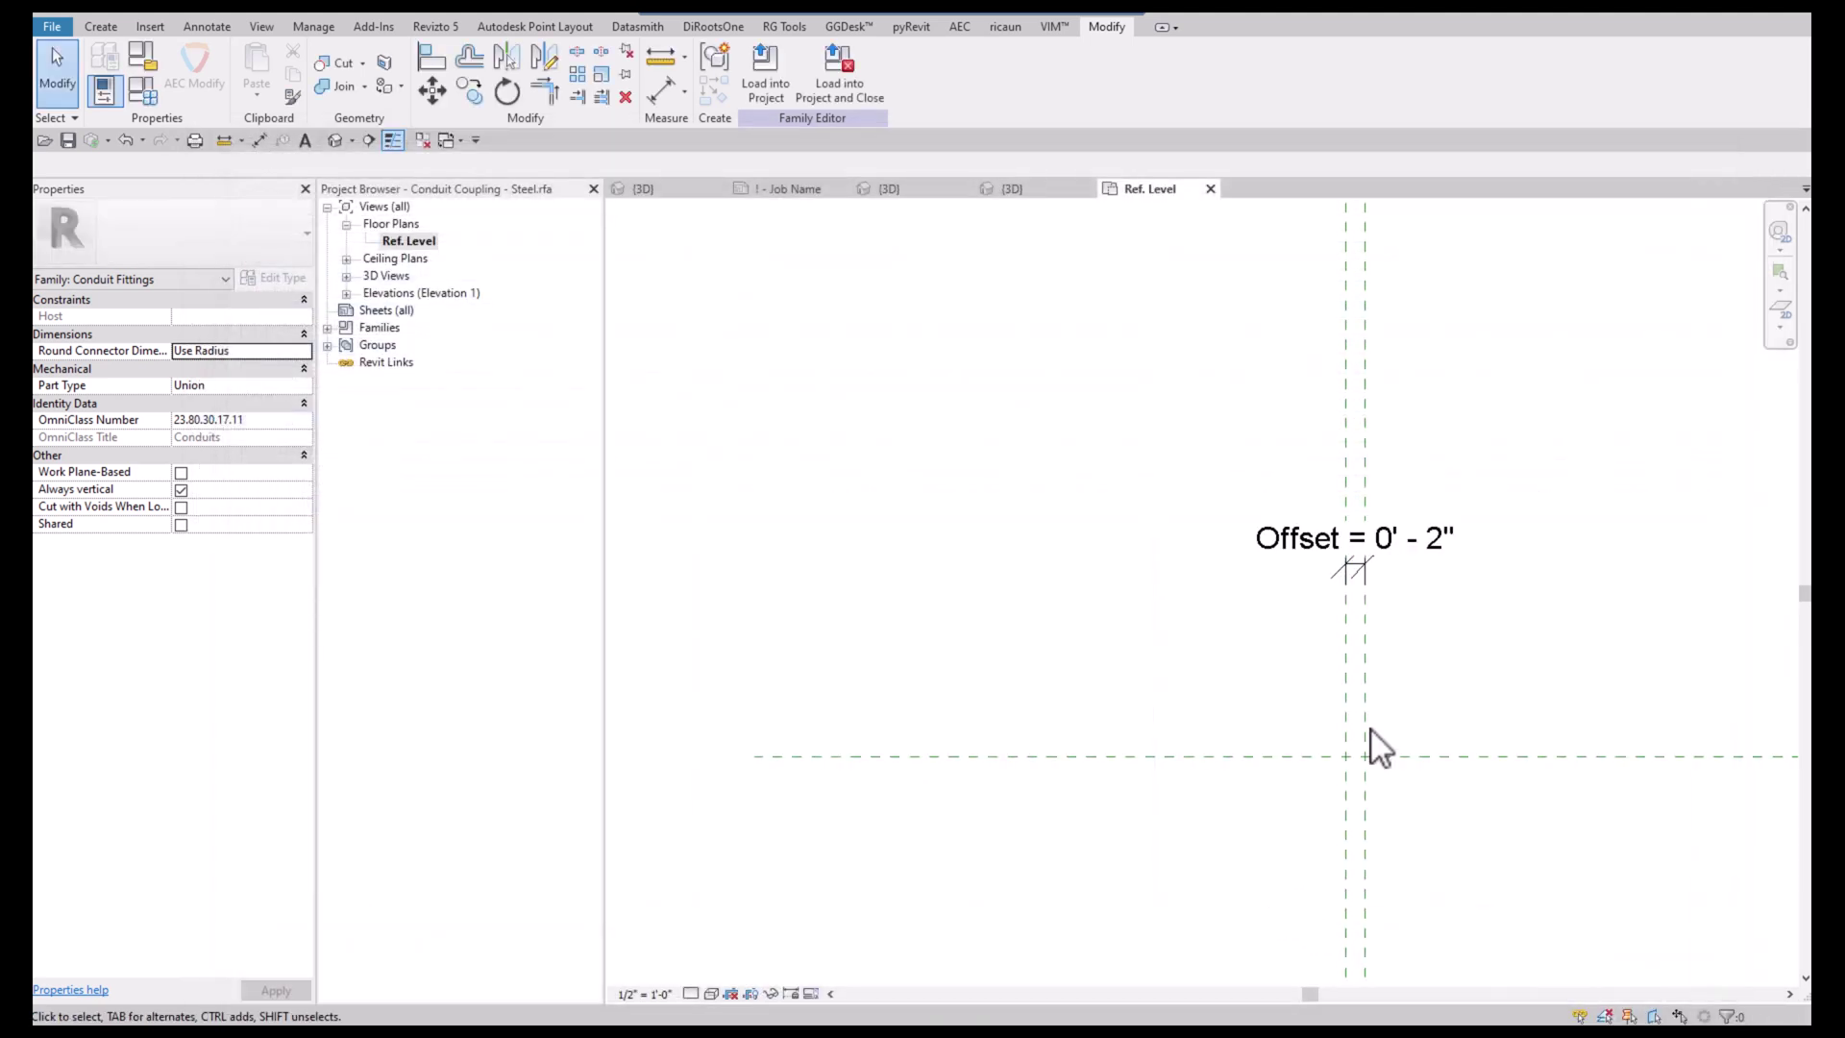
{"action": "scroll", "coordinate": [1226, 764], "scroll_direction": "up", "scroll_amount": 5}
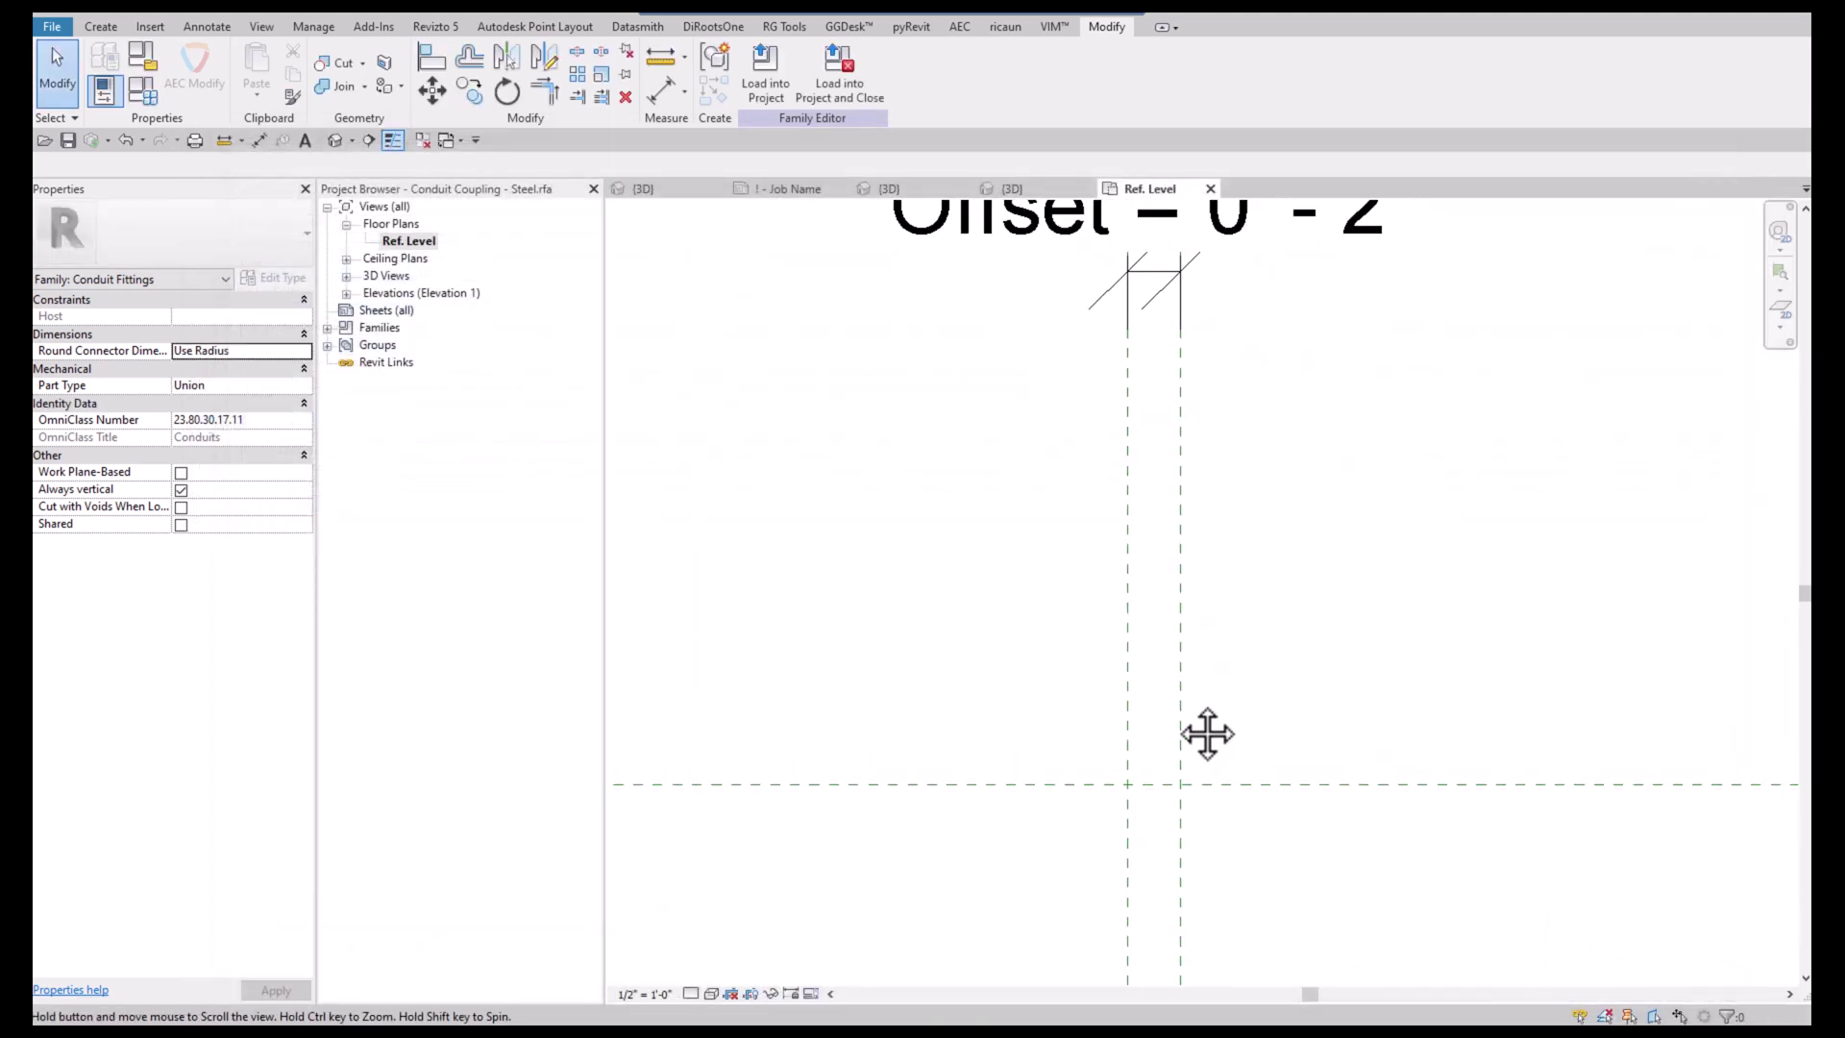
Start a new extrusion and sketch a circle centred on the reference-plane intersection
{"action": "left_click", "coordinate": [100, 27]}
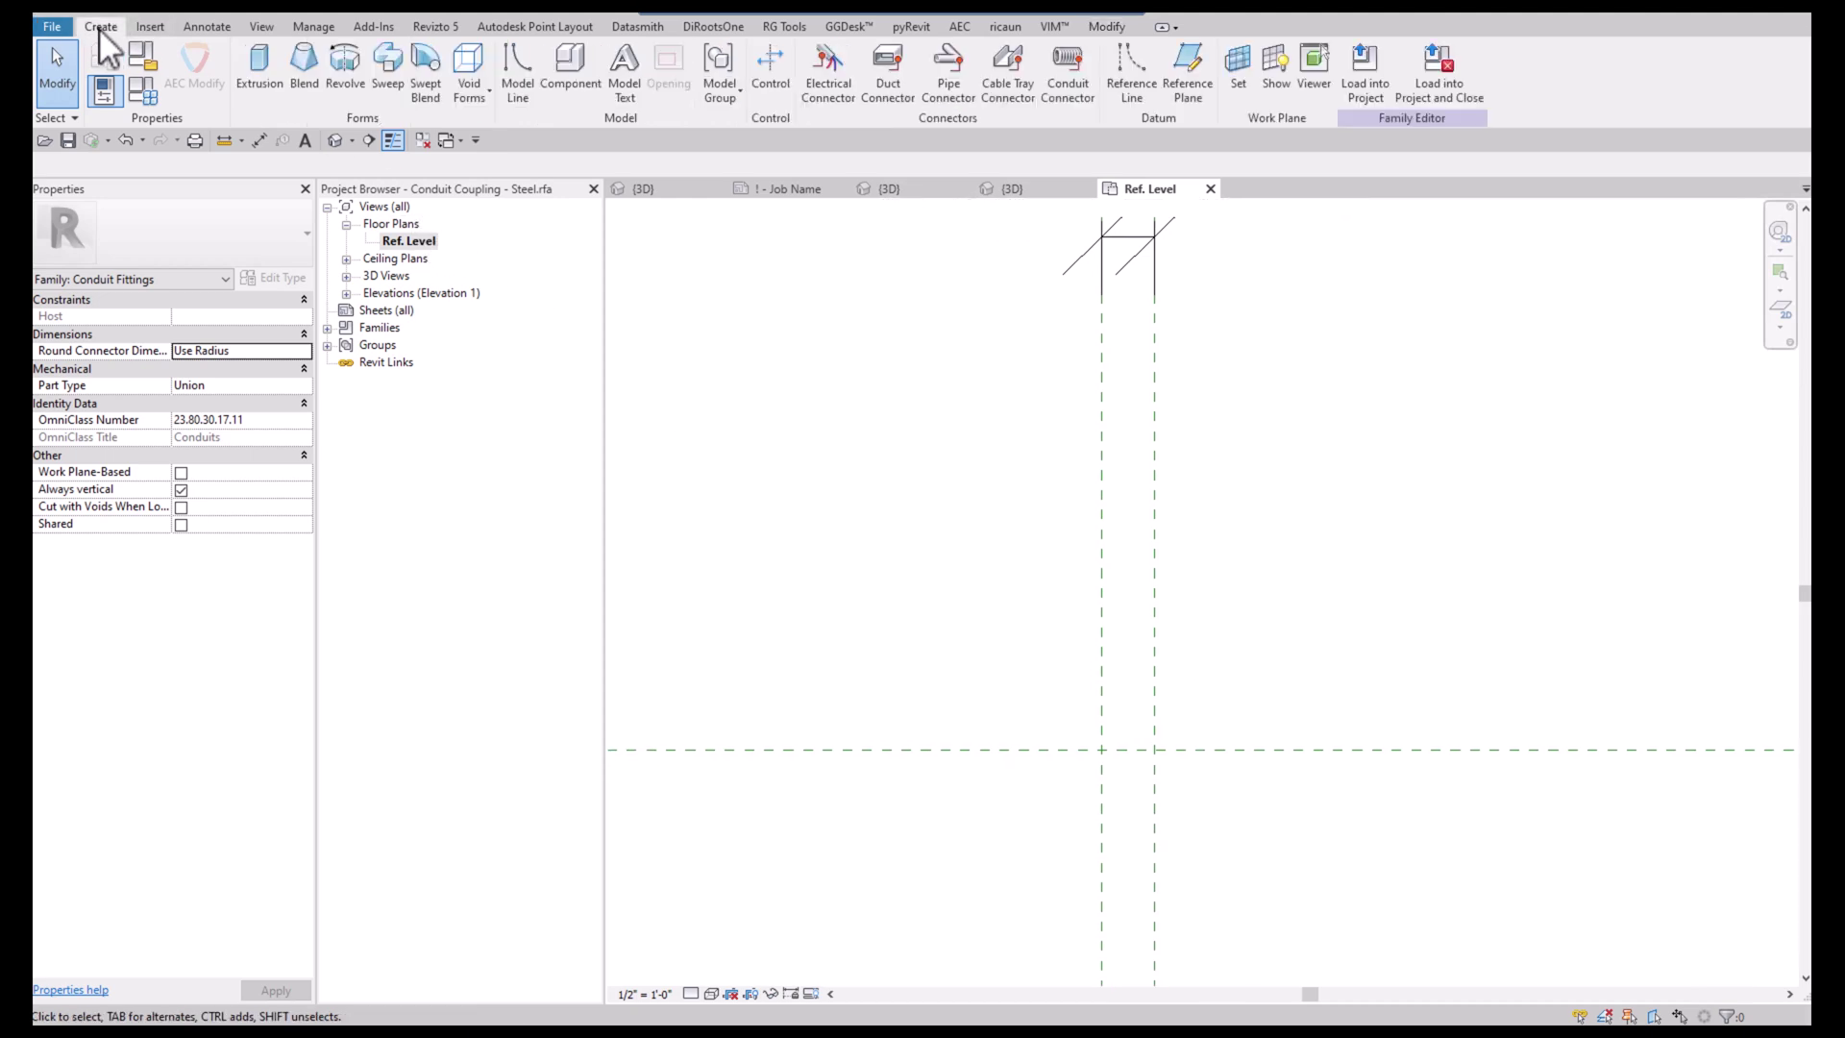
{"action": "left_click", "coordinate": [259, 68]}
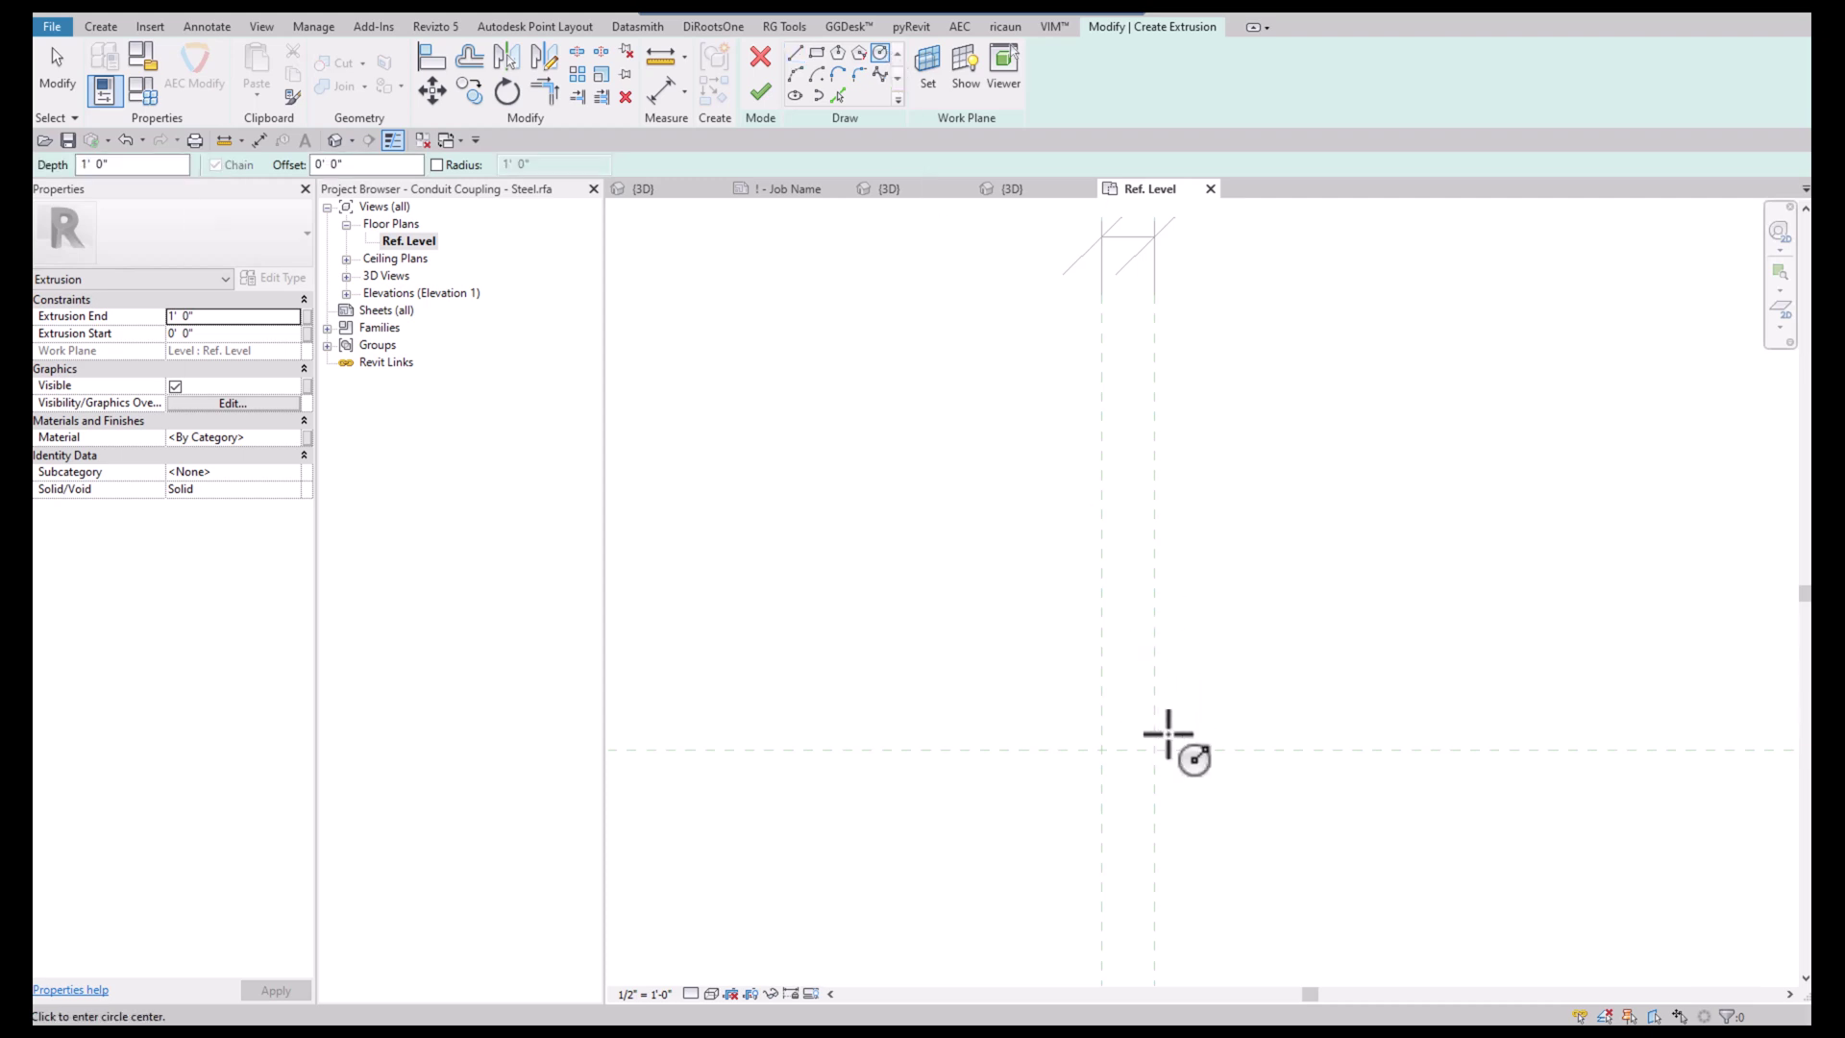
{"action": "left_click", "coordinate": [1154, 749]}
{"action": "left_click", "coordinate": [1169, 708]}
{"action": "key", "text": "Escape"}
Show the circle's centre mark and align its centre onto the horizontal reference plane with AL
{"action": "left_click", "coordinate": [1189, 776]}
{"action": "left_click", "coordinate": [177, 317]}
{"action": "left_click", "coordinate": [1271, 592]}
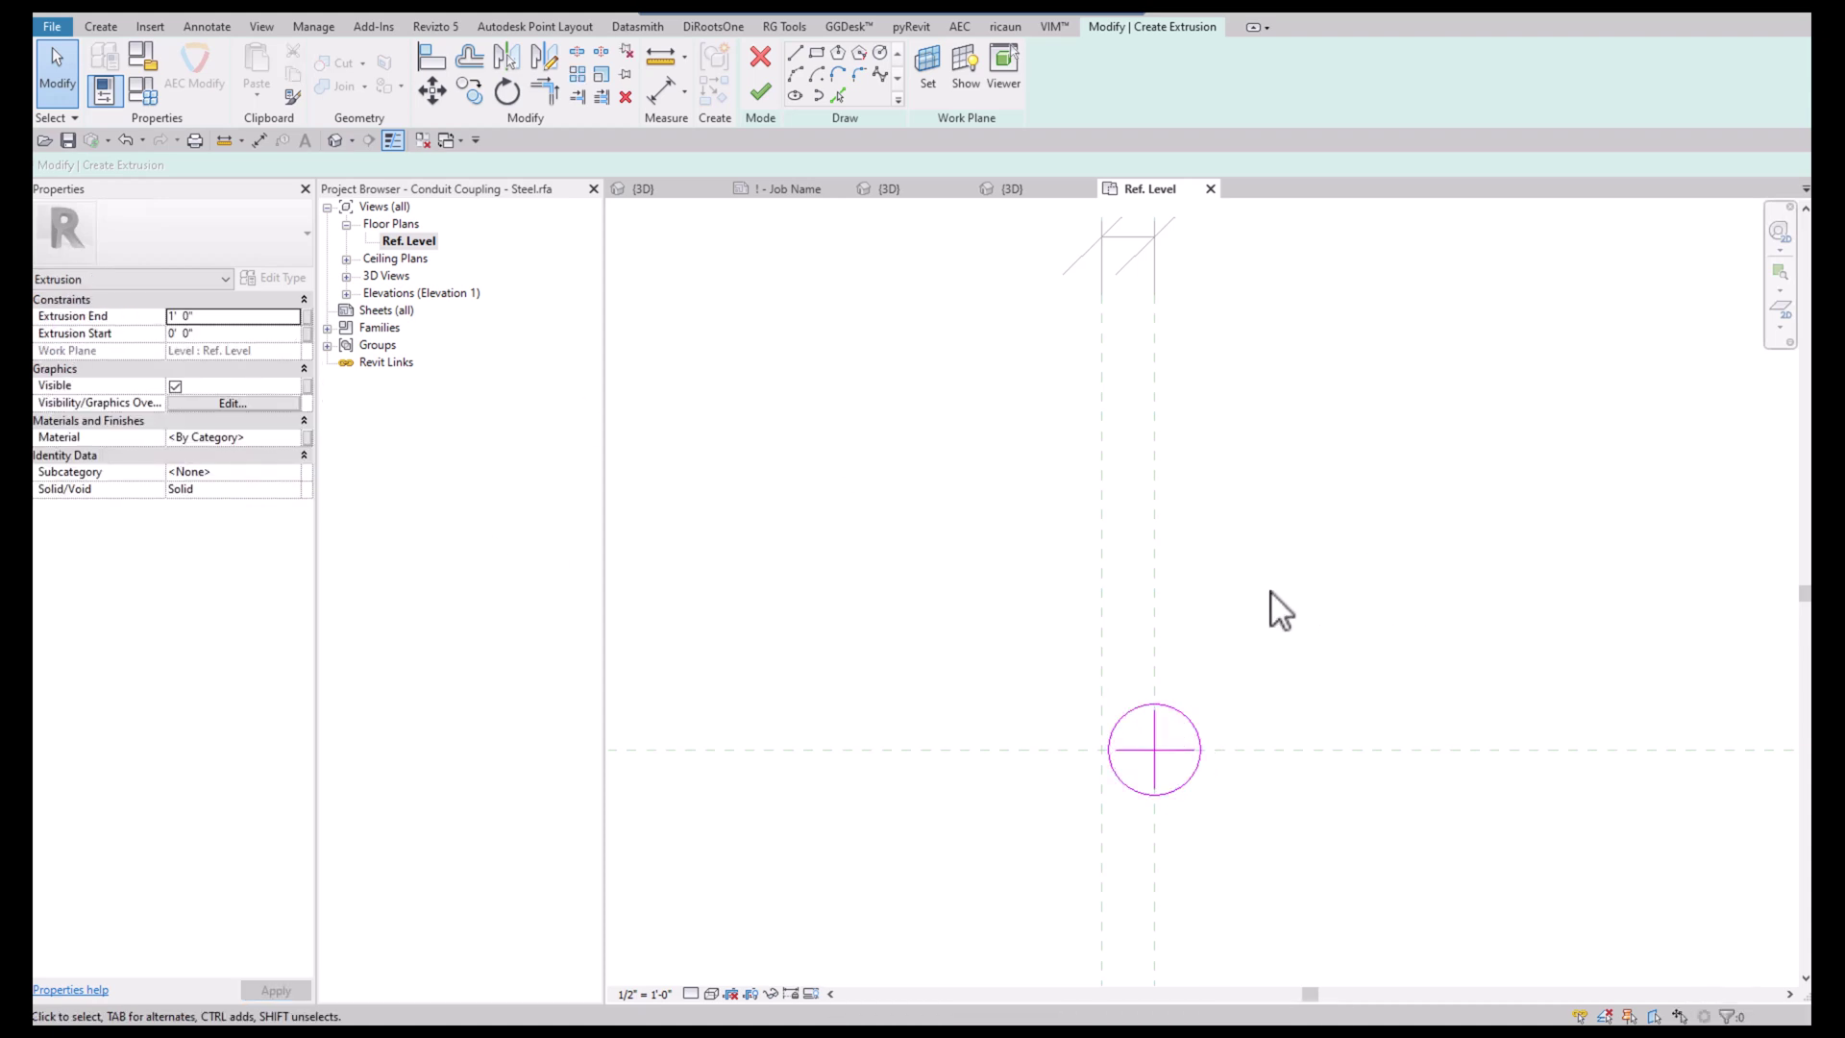
{"action": "key", "text": "a"}
{"action": "key", "text": "l"}
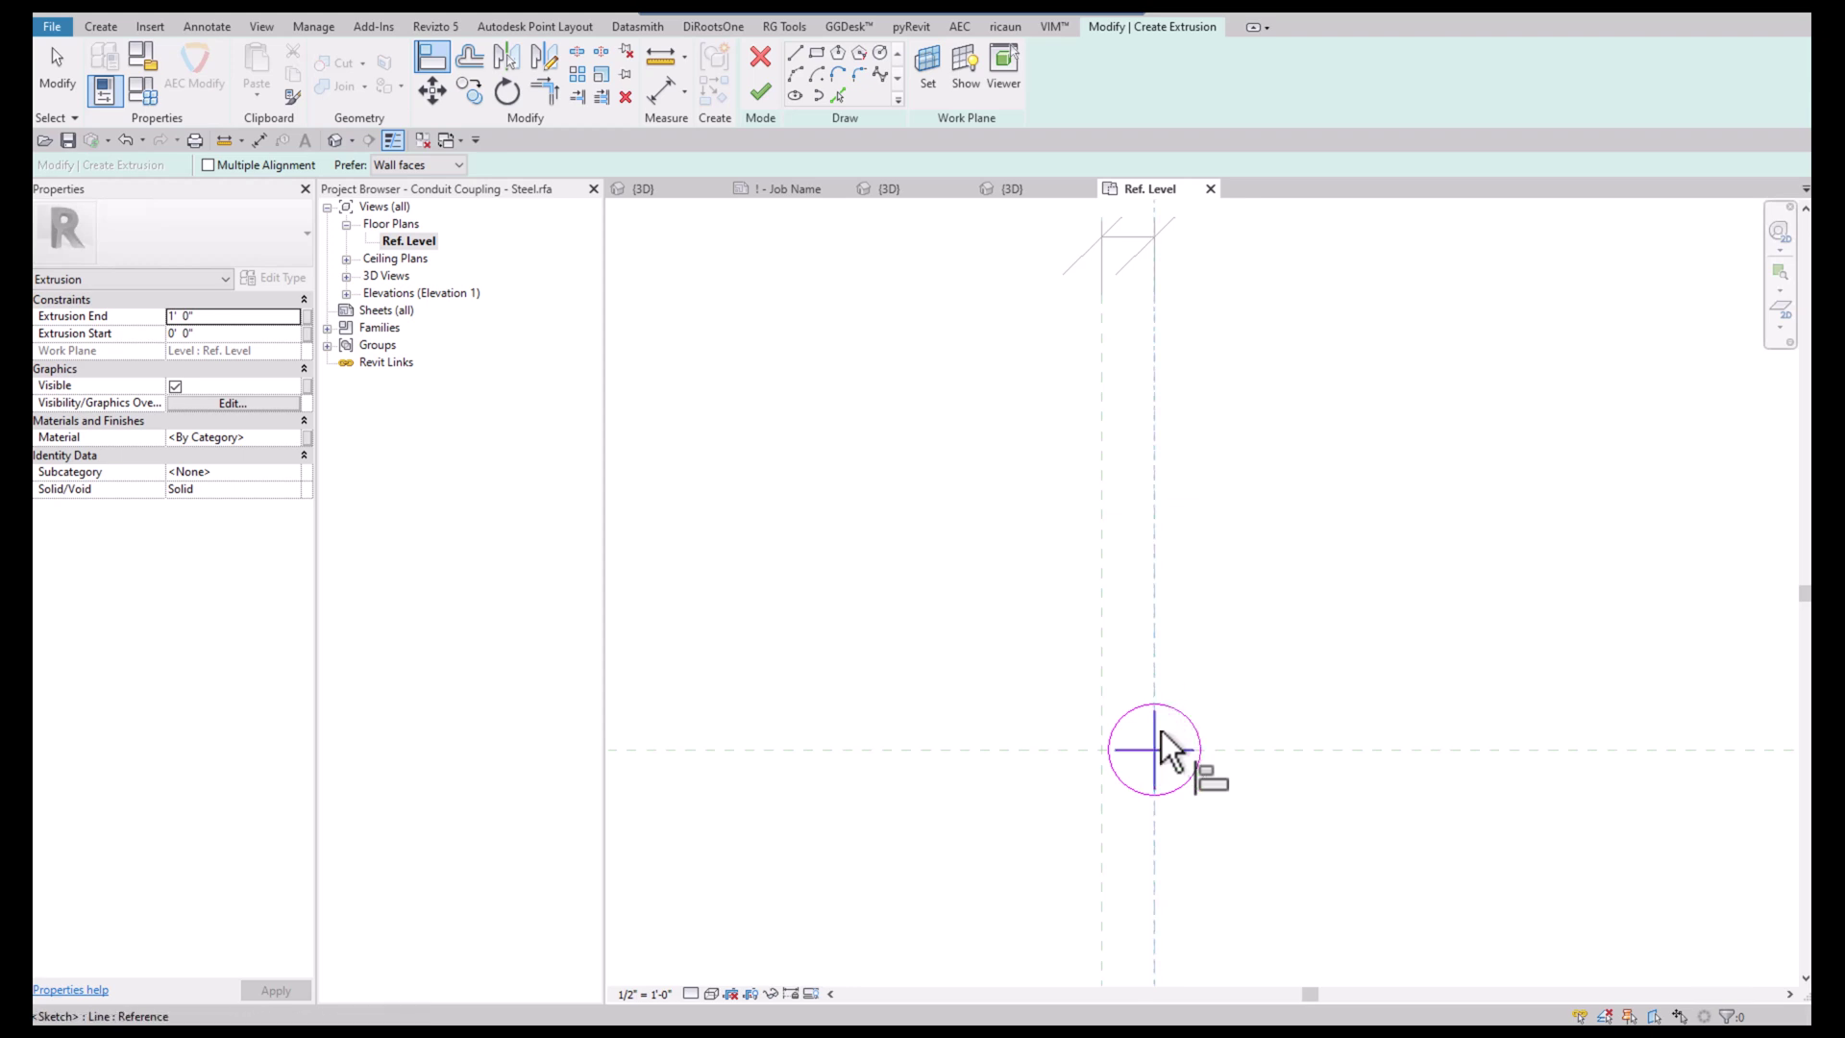
{"action": "left_click", "coordinate": [1201, 749]}
{"action": "left_click", "coordinate": [1197, 751]}
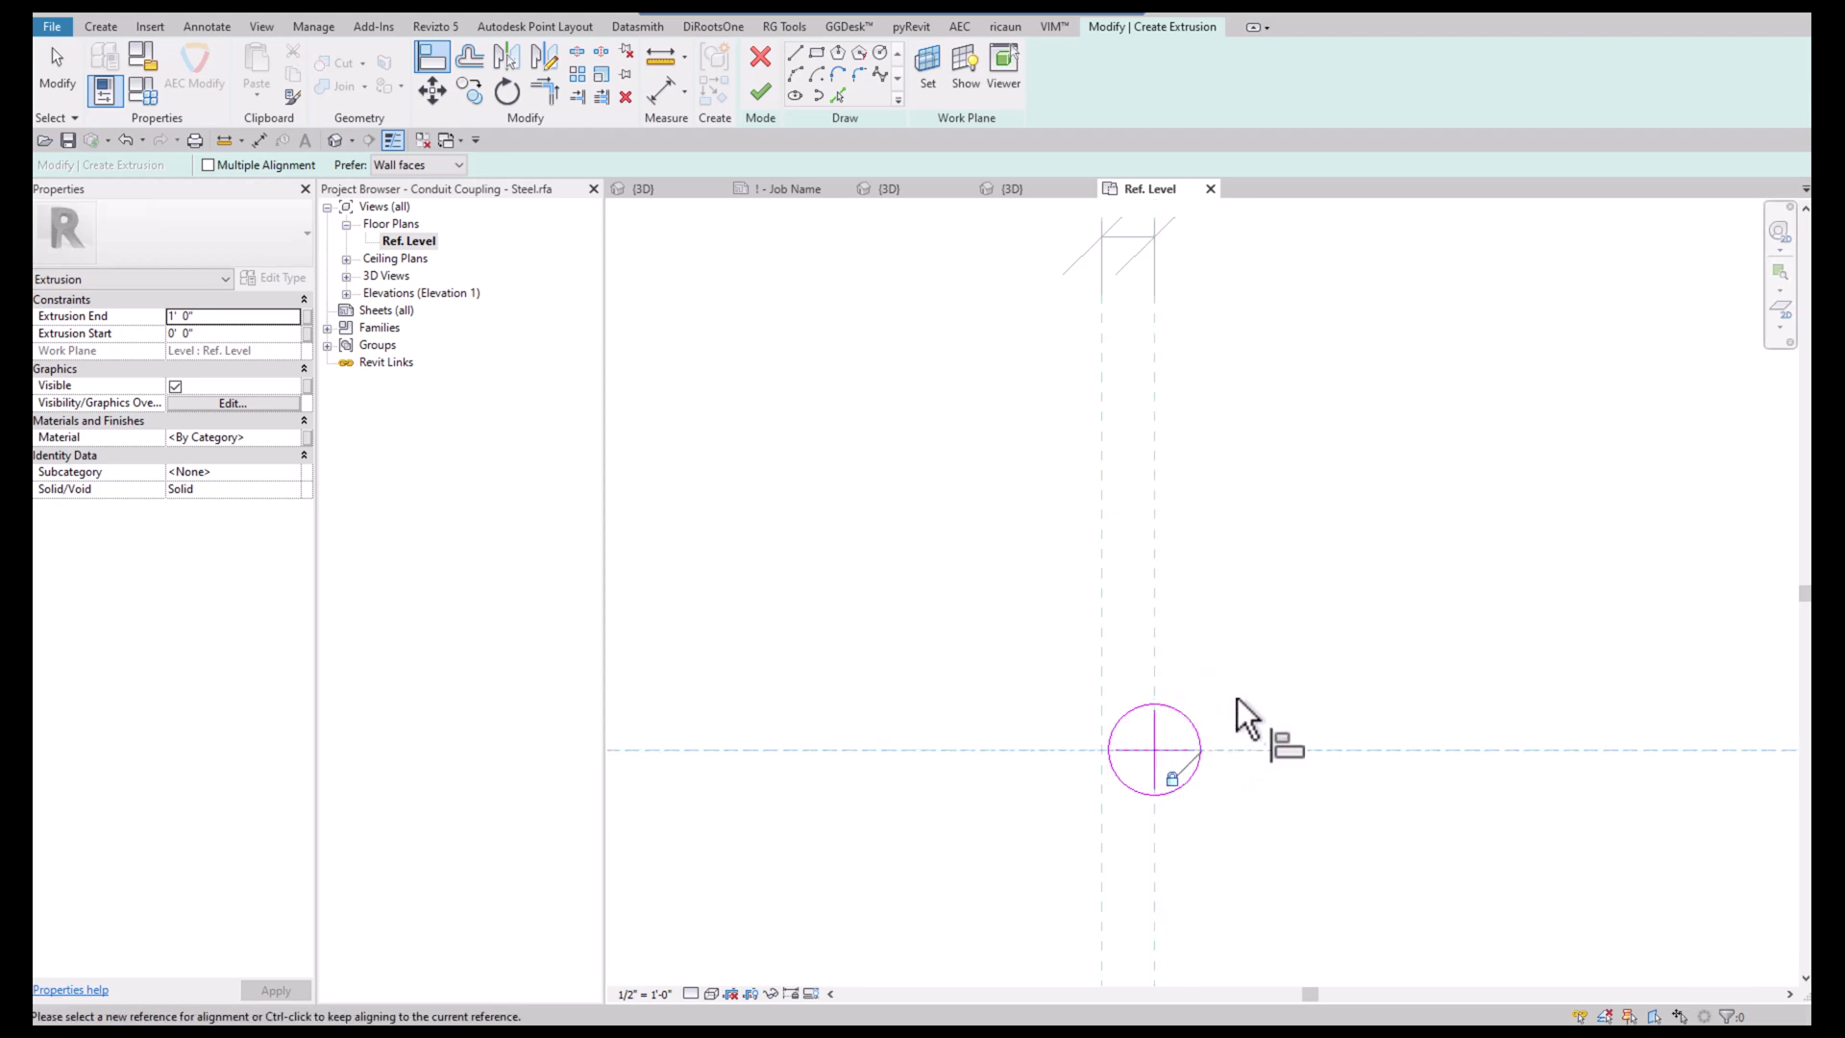
{"action": "key", "text": "Escape"}
Make the circle's 0' - 1 3/4" radius dimension permanent and select it
{"action": "left_click", "coordinate": [1199, 742]}
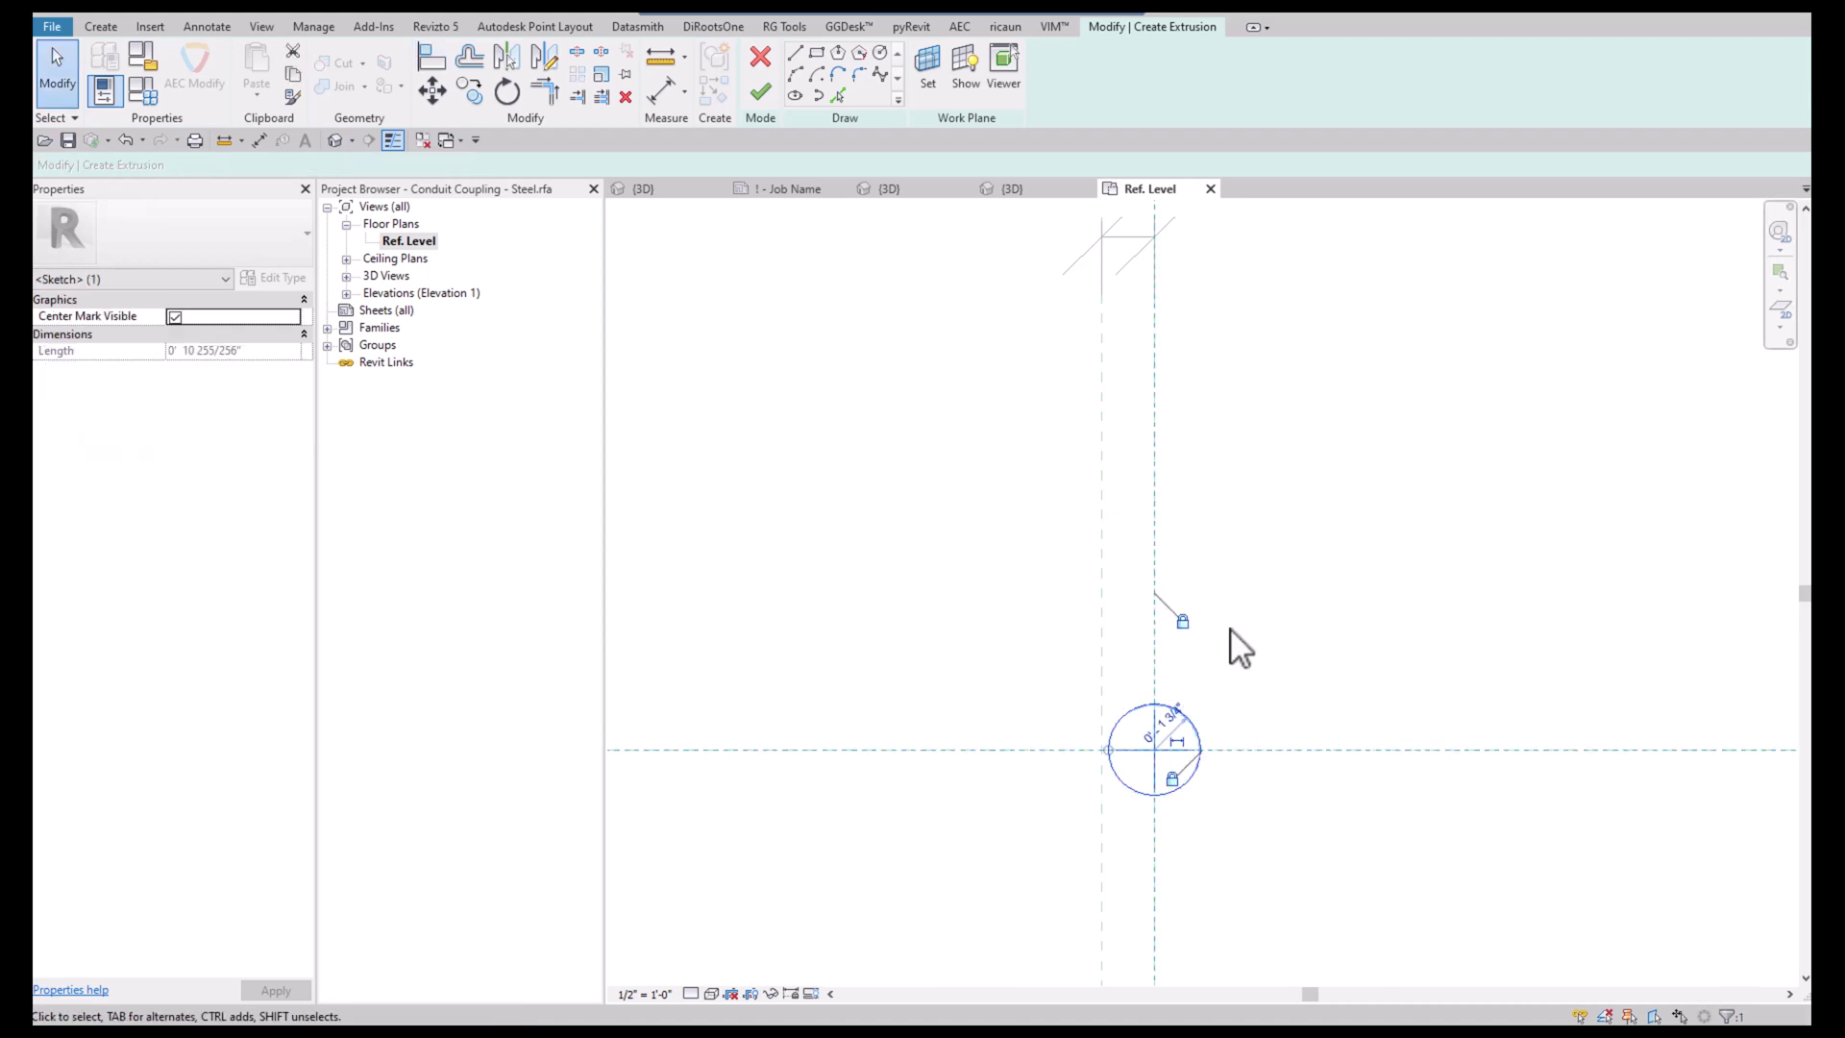
{"action": "left_click", "coordinate": [1182, 736]}
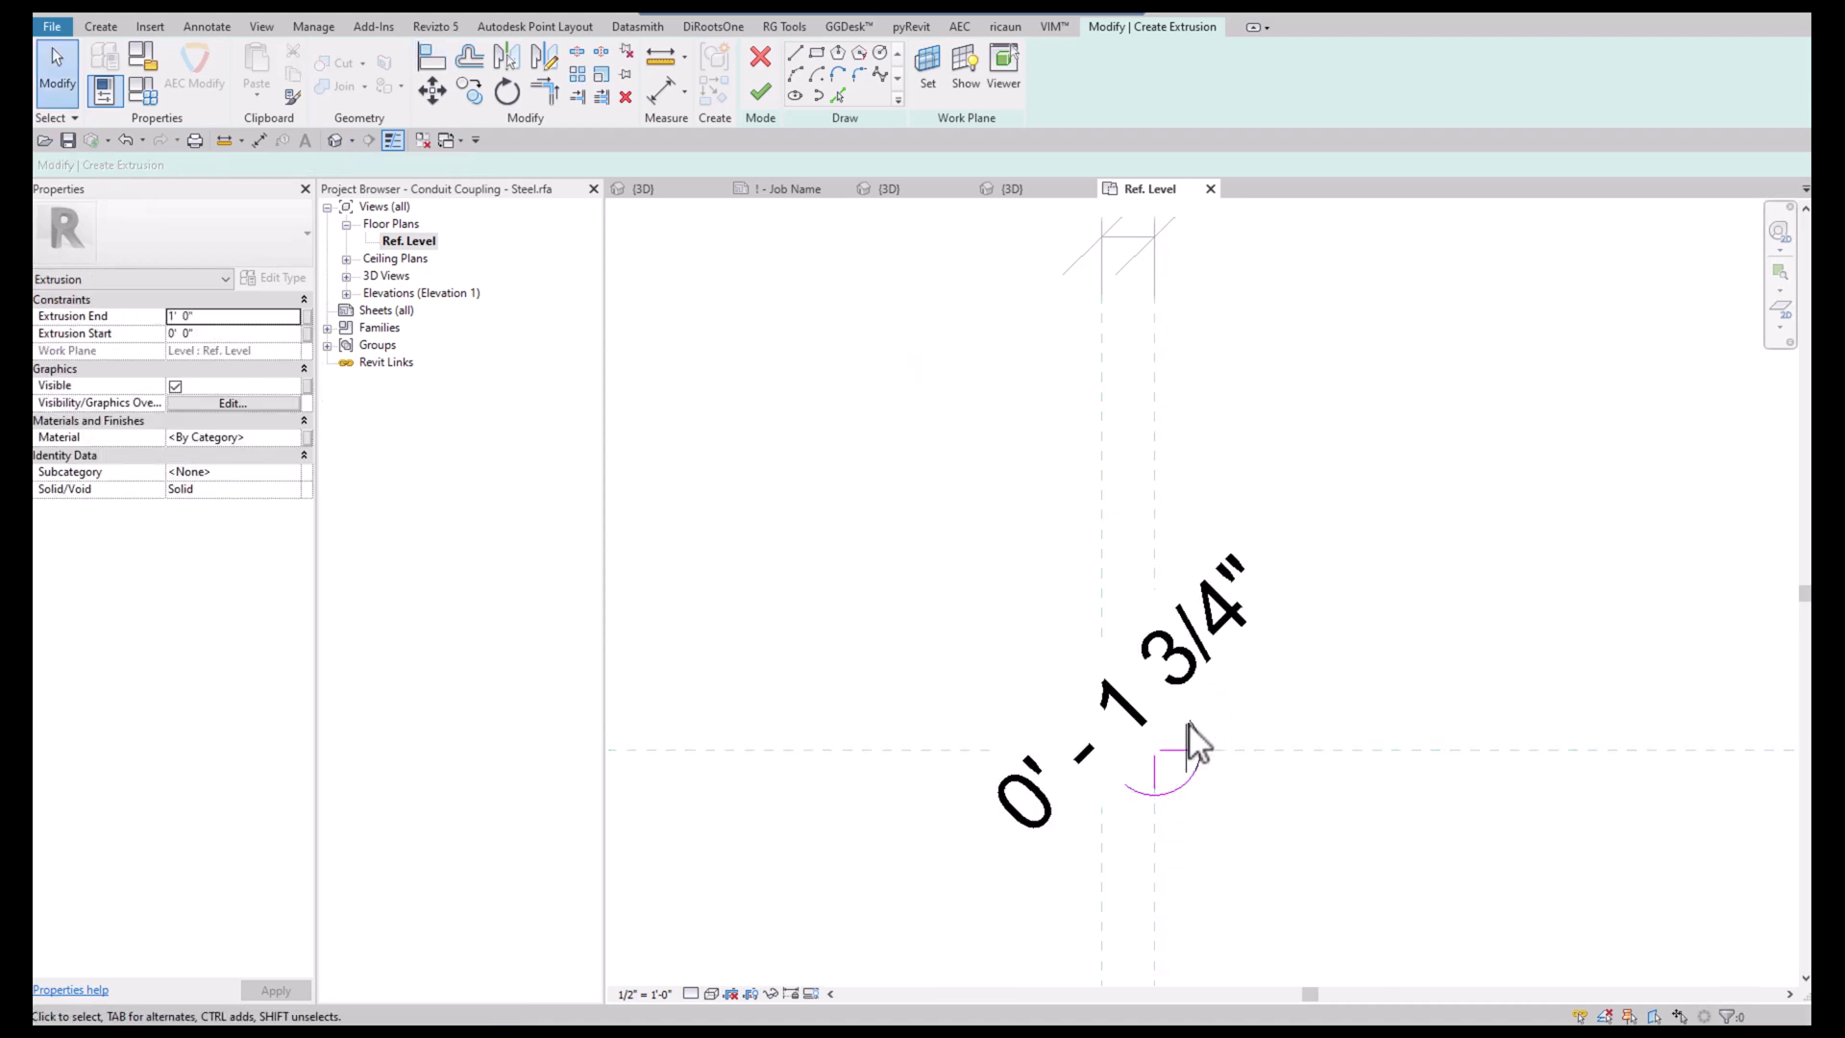
{"action": "left_click", "coordinate": [1188, 736]}
Label the radius dimension with the Fitting Outside Radius parameter
{"action": "left_click", "coordinate": [849, 69]}
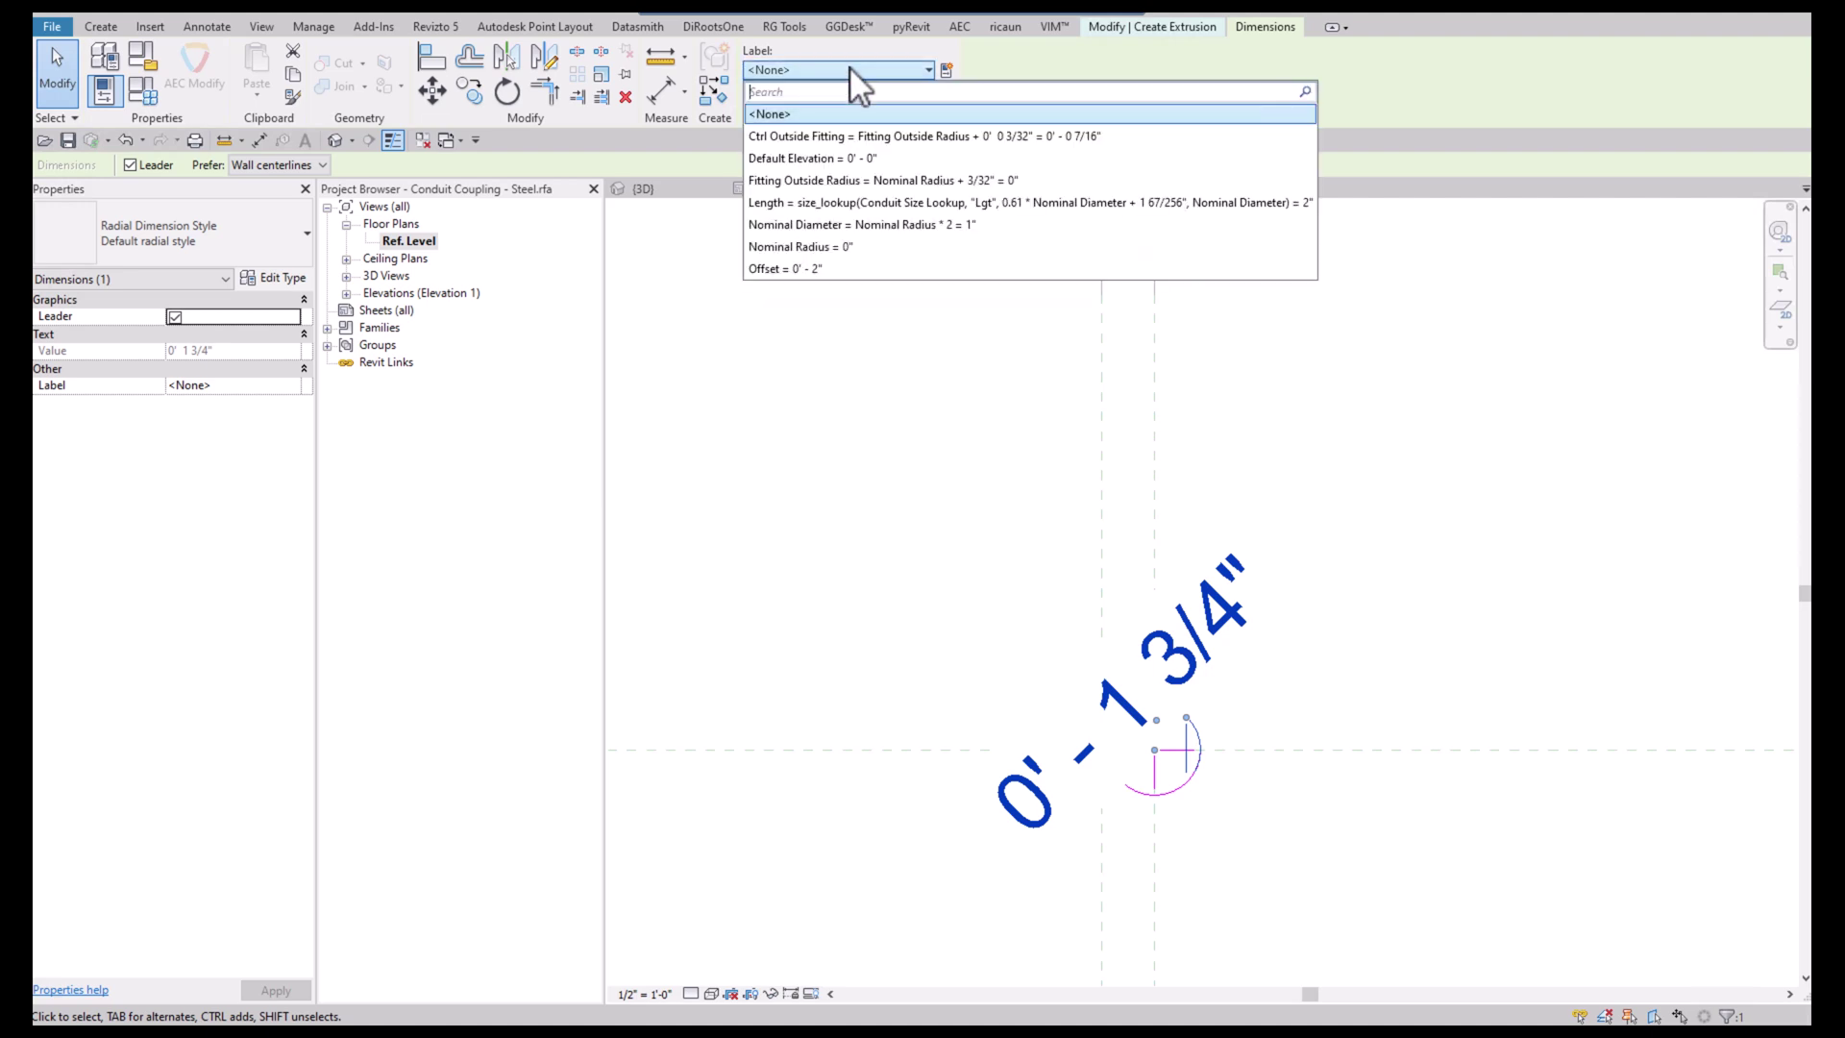
{"action": "left_click", "coordinate": [913, 179]}
{"action": "scroll", "coordinate": [1304, 419], "scroll_direction": "down", "scroll_amount": 3}
{"action": "scroll", "coordinate": [1159, 717], "scroll_direction": "up", "scroll_amount": 5}
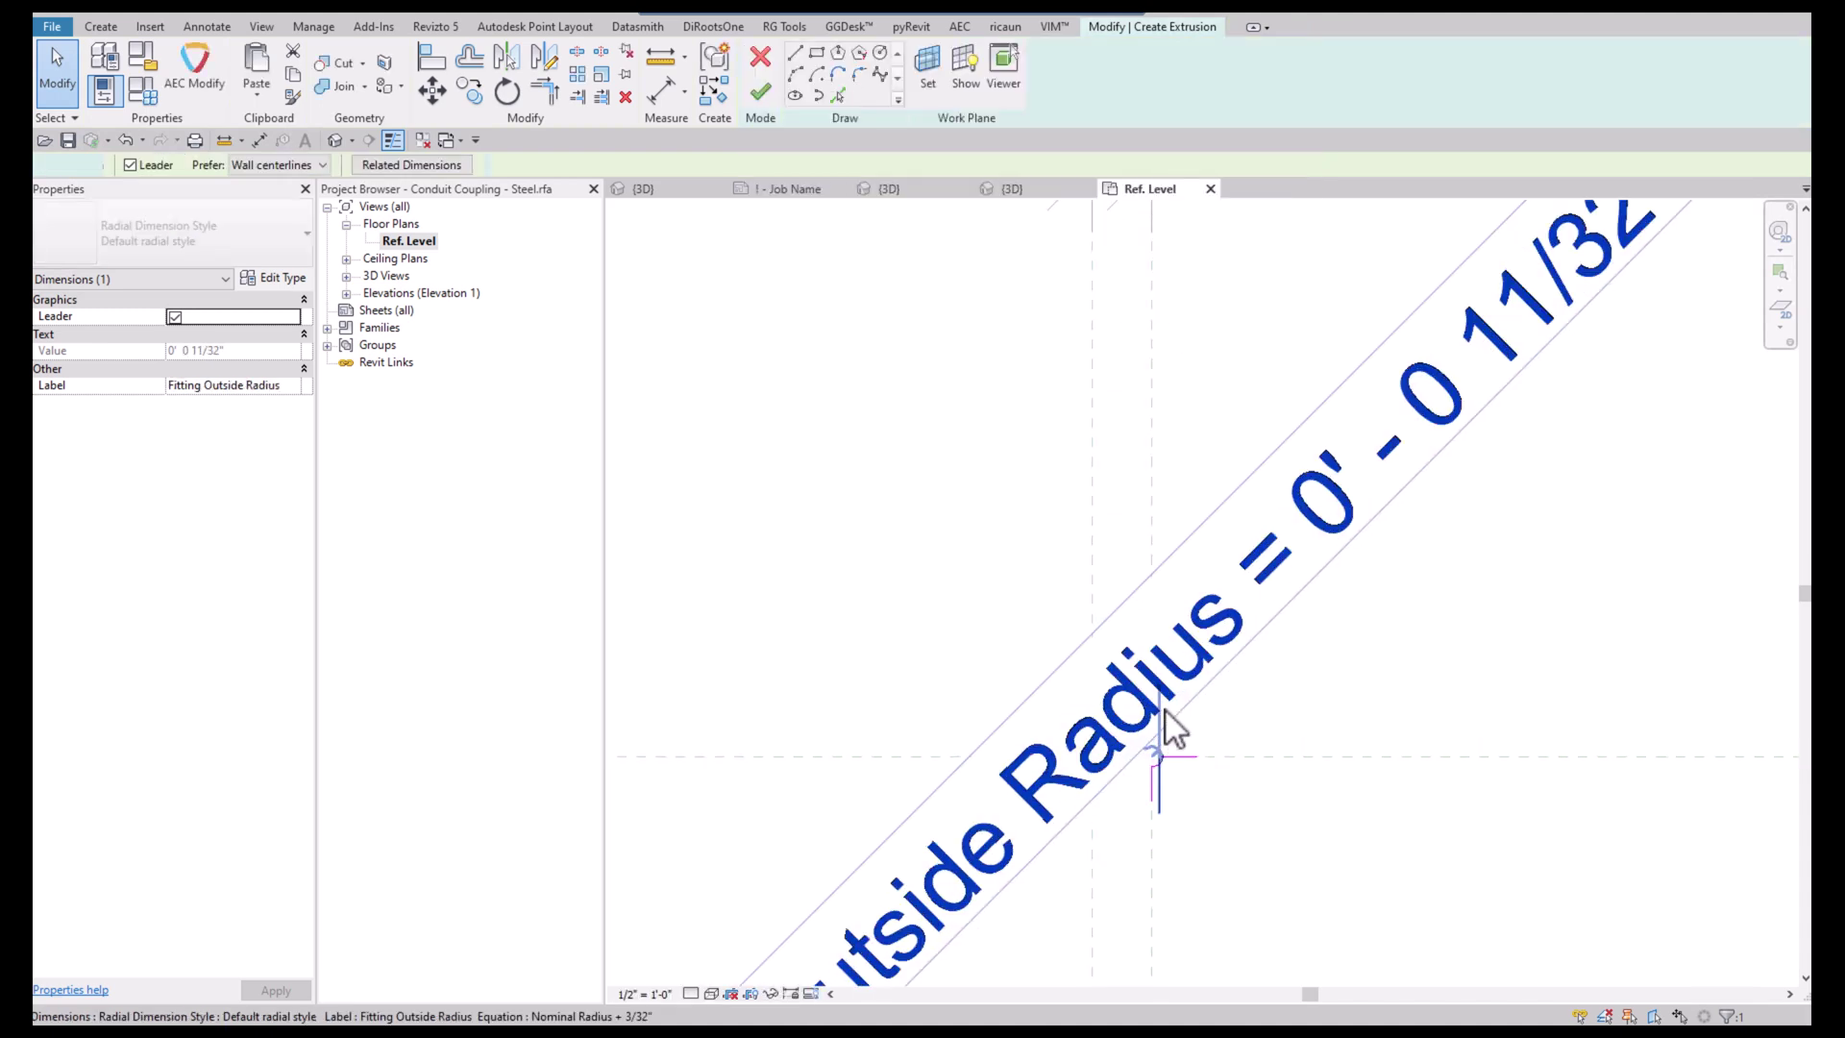
{"action": "left_click", "coordinate": [1207, 803]}
{"action": "scroll", "coordinate": [1208, 803], "scroll_direction": "up", "scroll_amount": 2}
{"action": "scroll", "coordinate": [1207, 803], "scroll_direction": "down", "scroll_amount": 3}
{"action": "middle_click_drag", "start_coordinate": [1196, 803], "coordinate": [1163, 636]}
Set the view scale to 12" = 1'-0" and begin a concentric circle at the same centre
{"action": "left_click", "coordinate": [643, 994]}
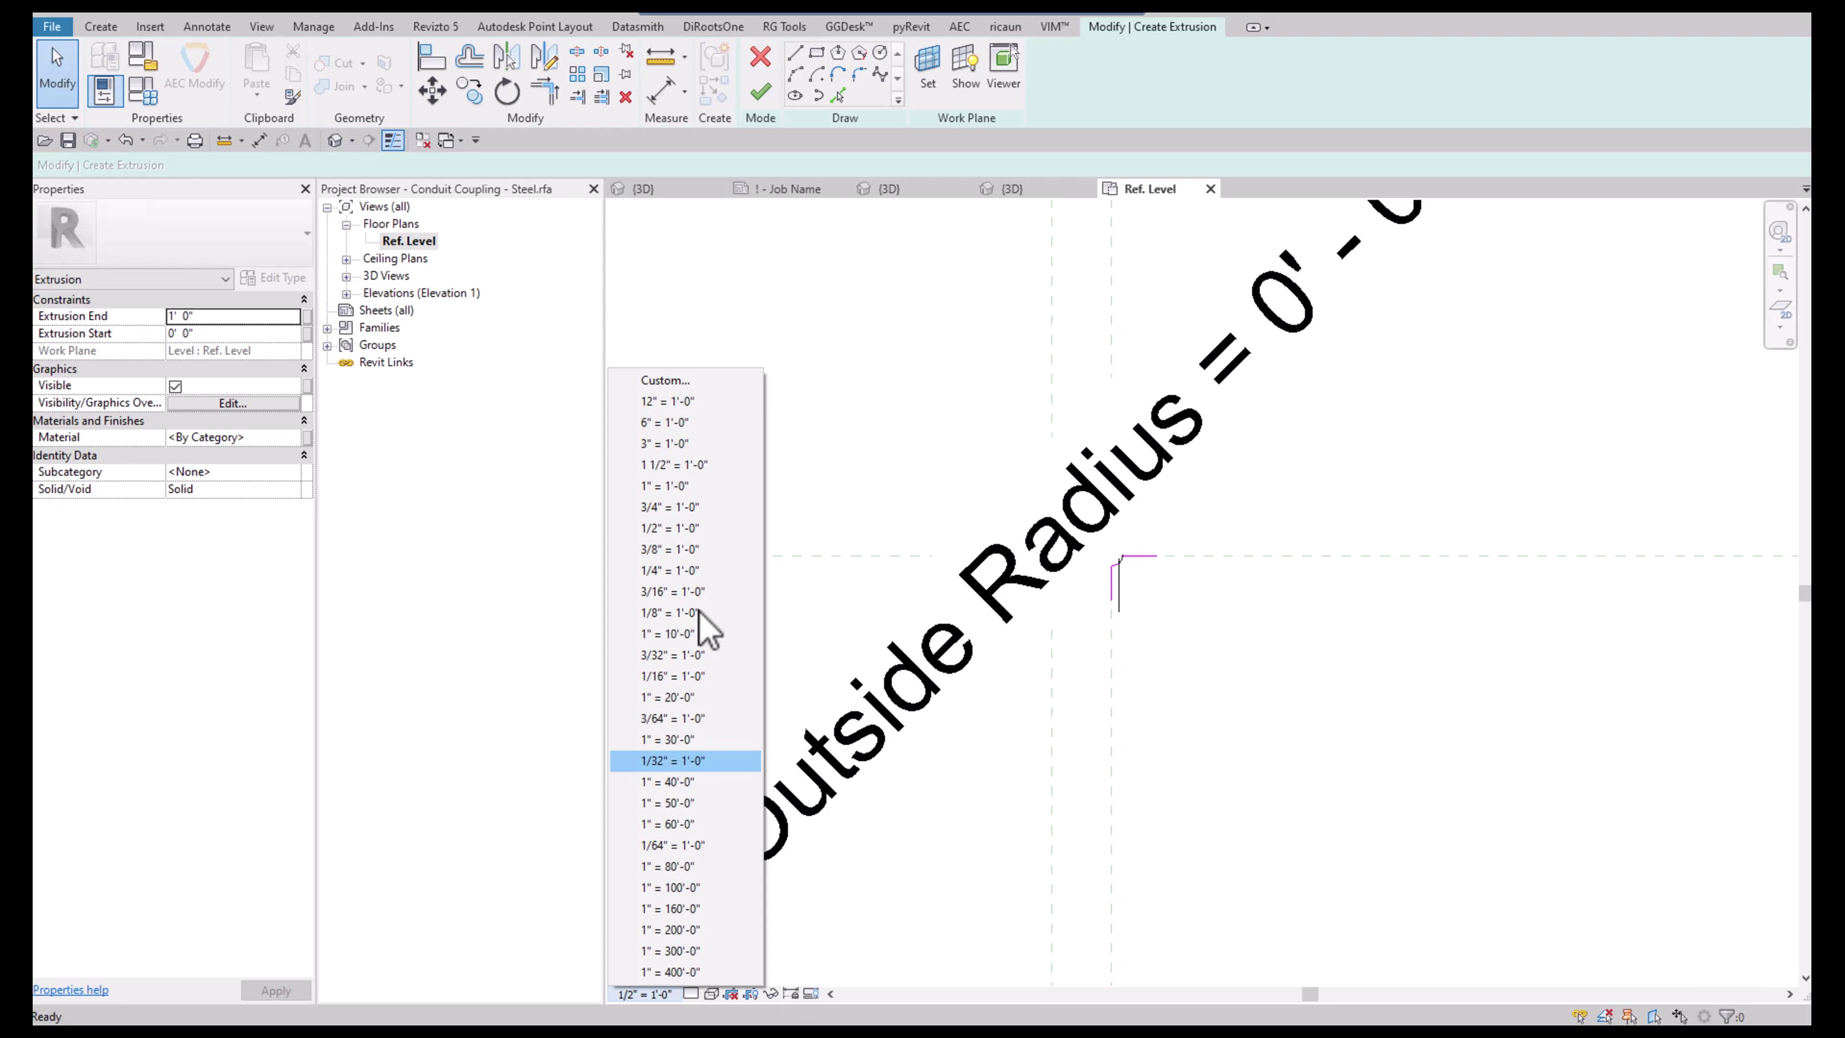
{"action": "left_click", "coordinate": [695, 397]}
{"action": "scroll", "coordinate": [1096, 519], "scroll_direction": "up", "scroll_amount": 4}
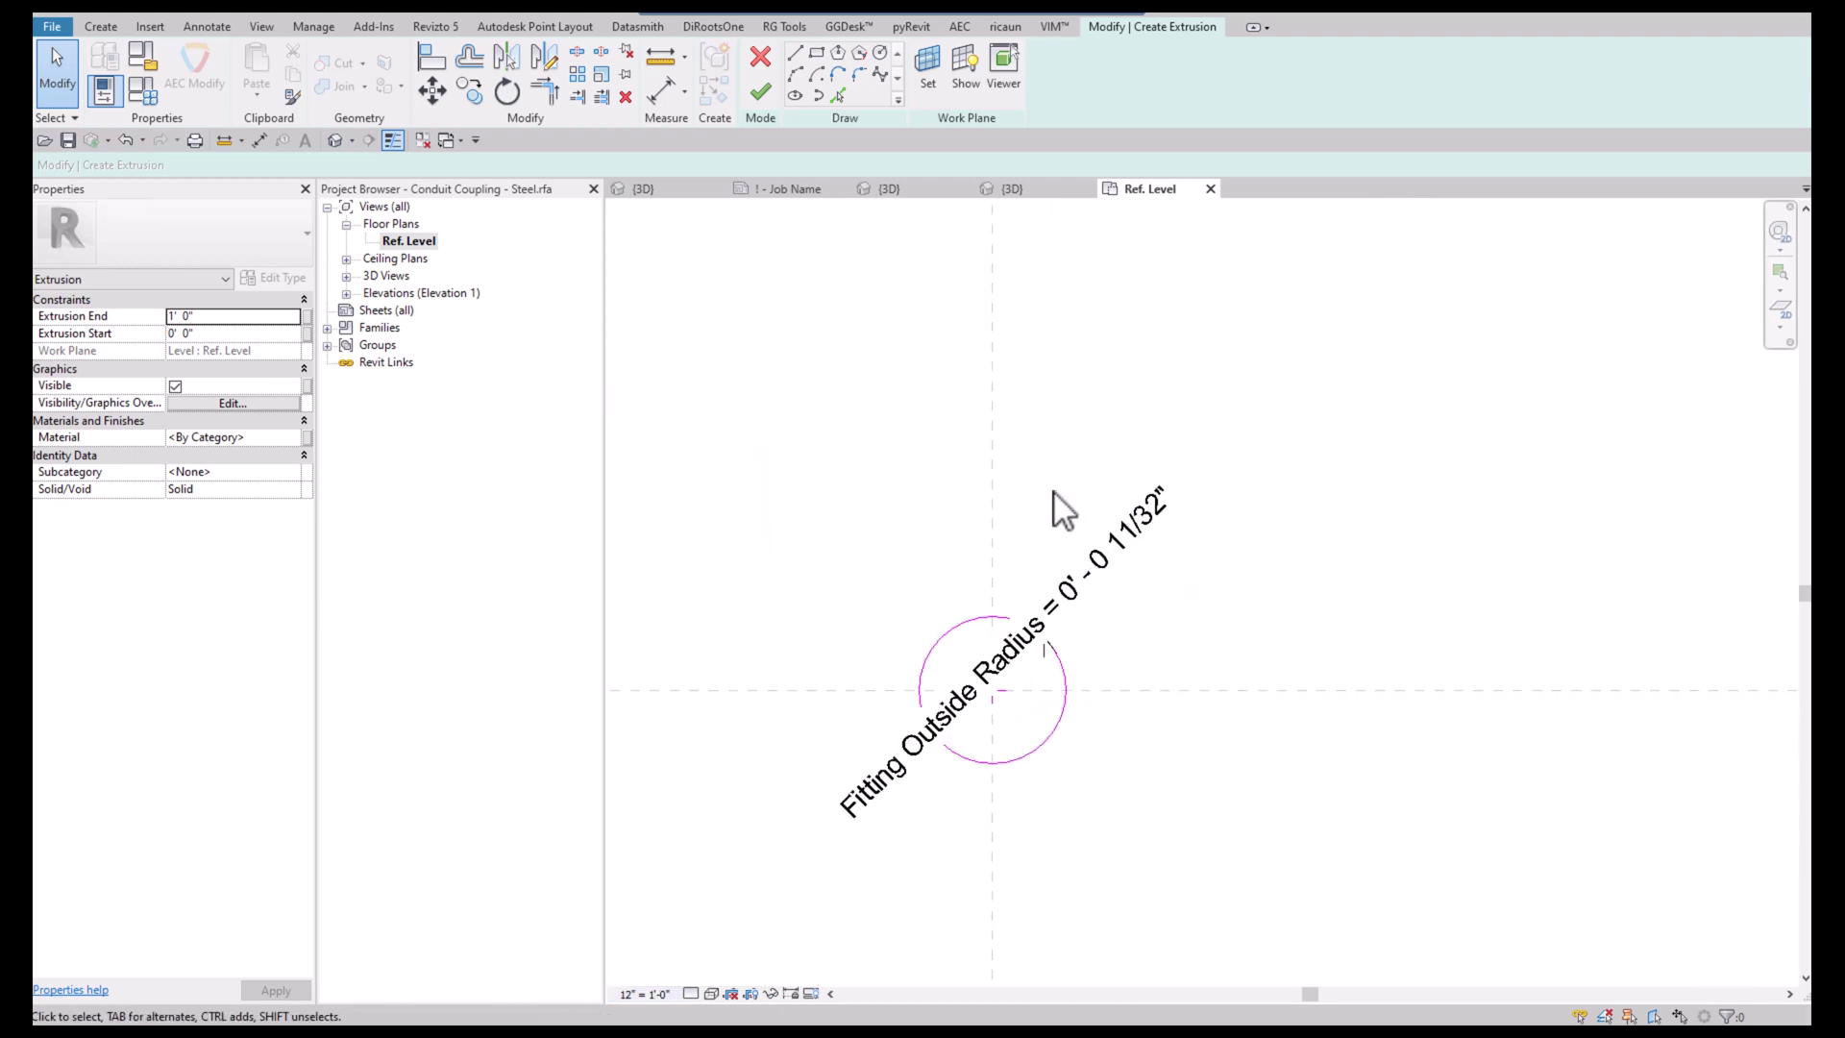
{"action": "left_click", "coordinate": [880, 52]}
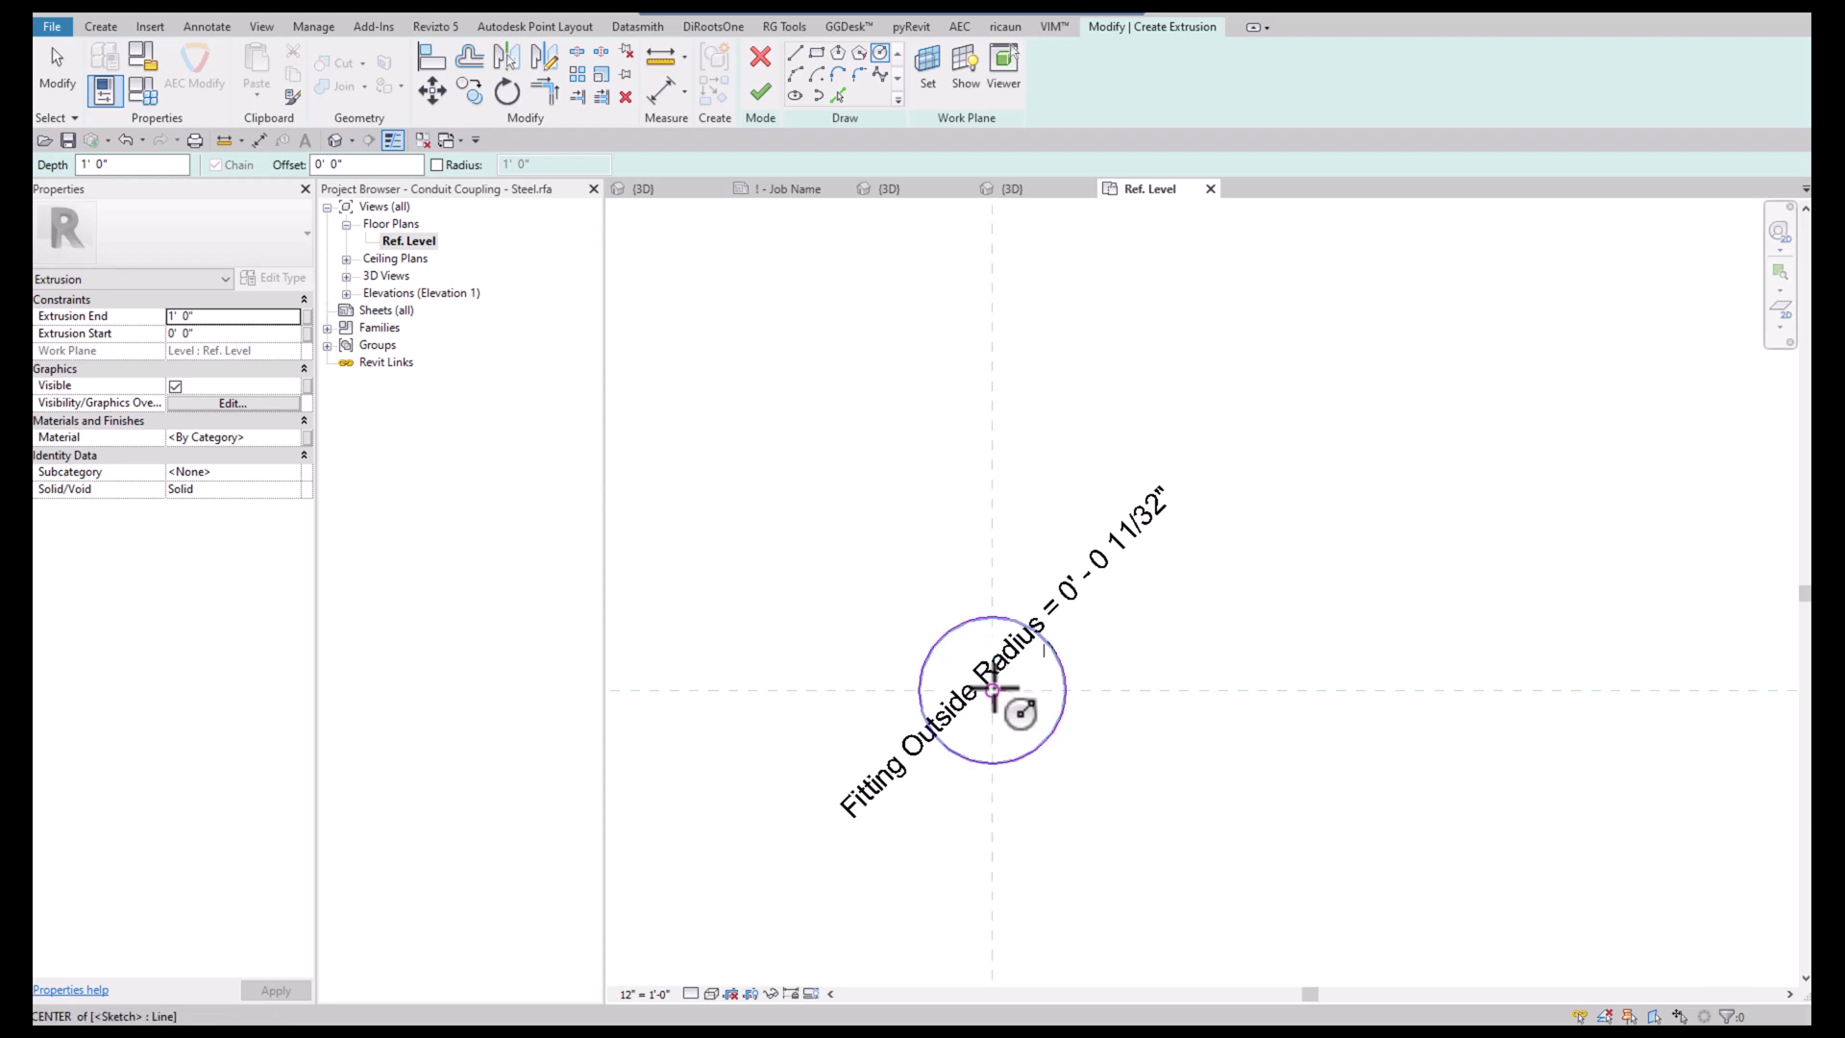
{"action": "left_click", "coordinate": [992, 689]}
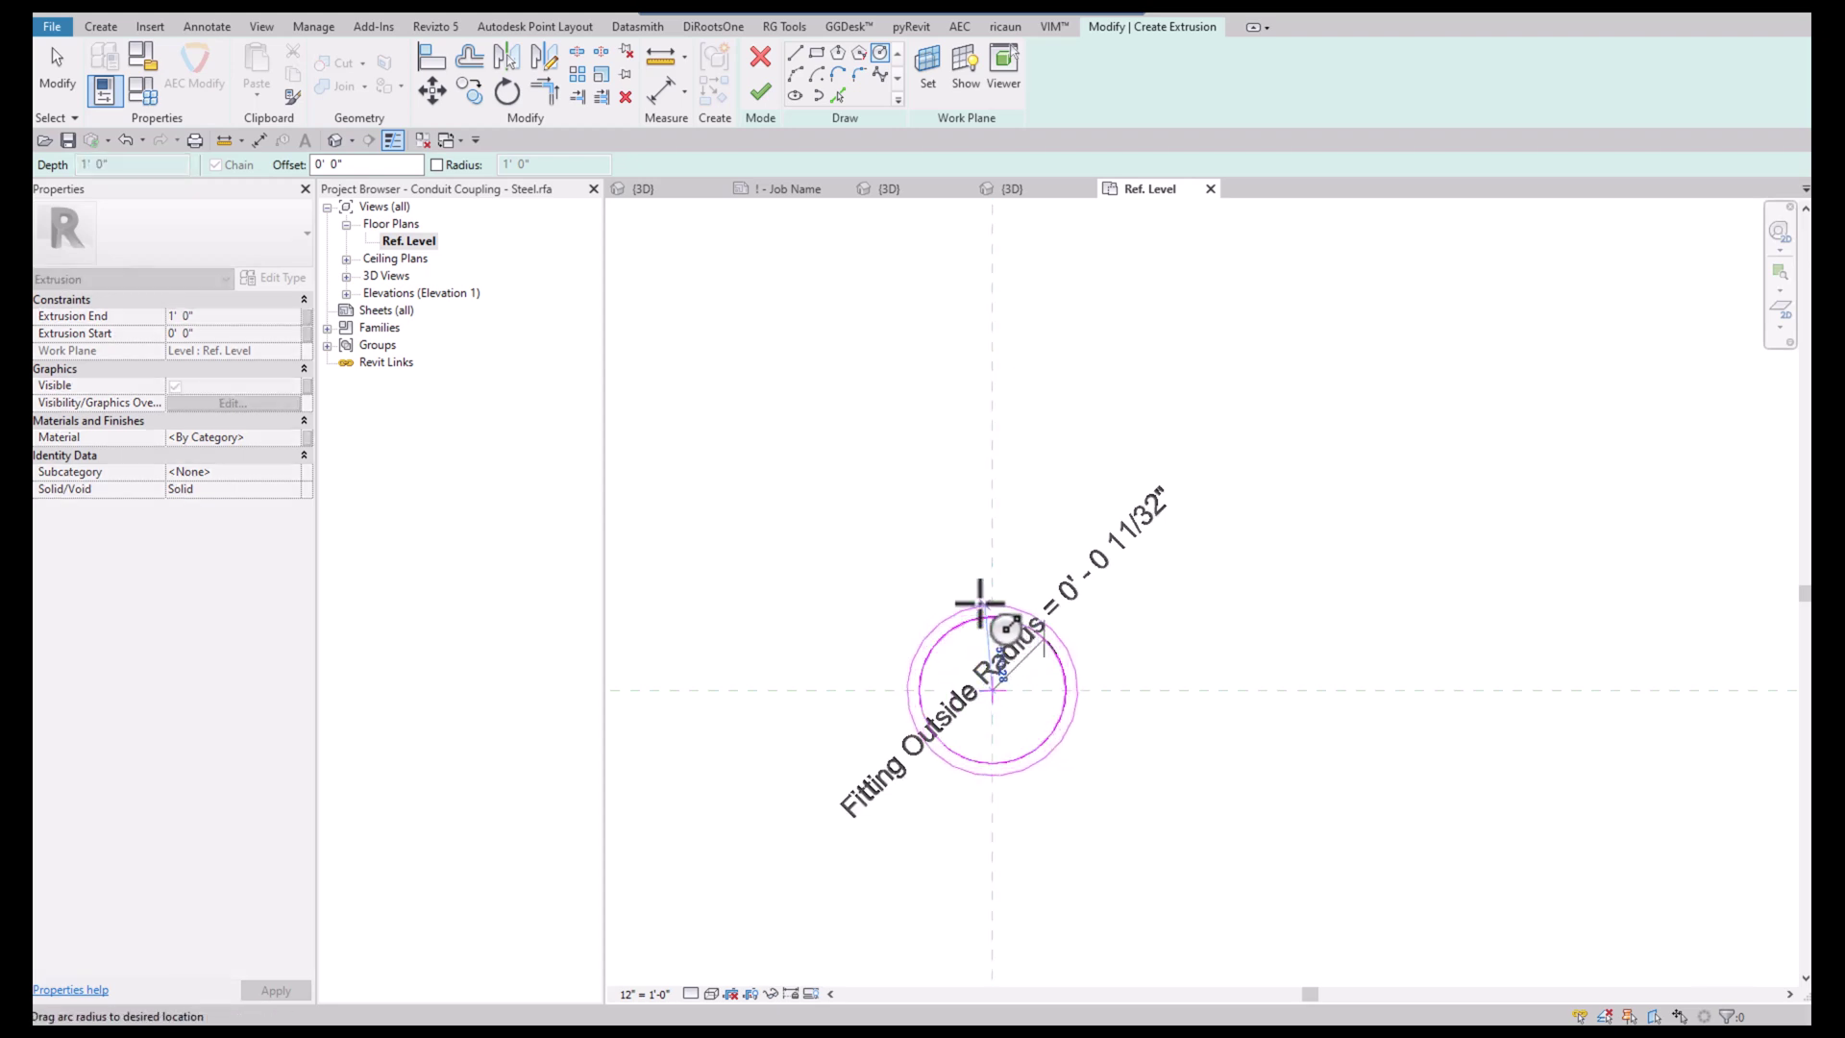
Finish the larger circle and rename Fitting Outside Radius to Fitting Inside Radius
{"action": "left_click", "coordinate": [980, 601]}
{"action": "key", "text": "Escape"}
{"action": "key", "text": "Escape"}
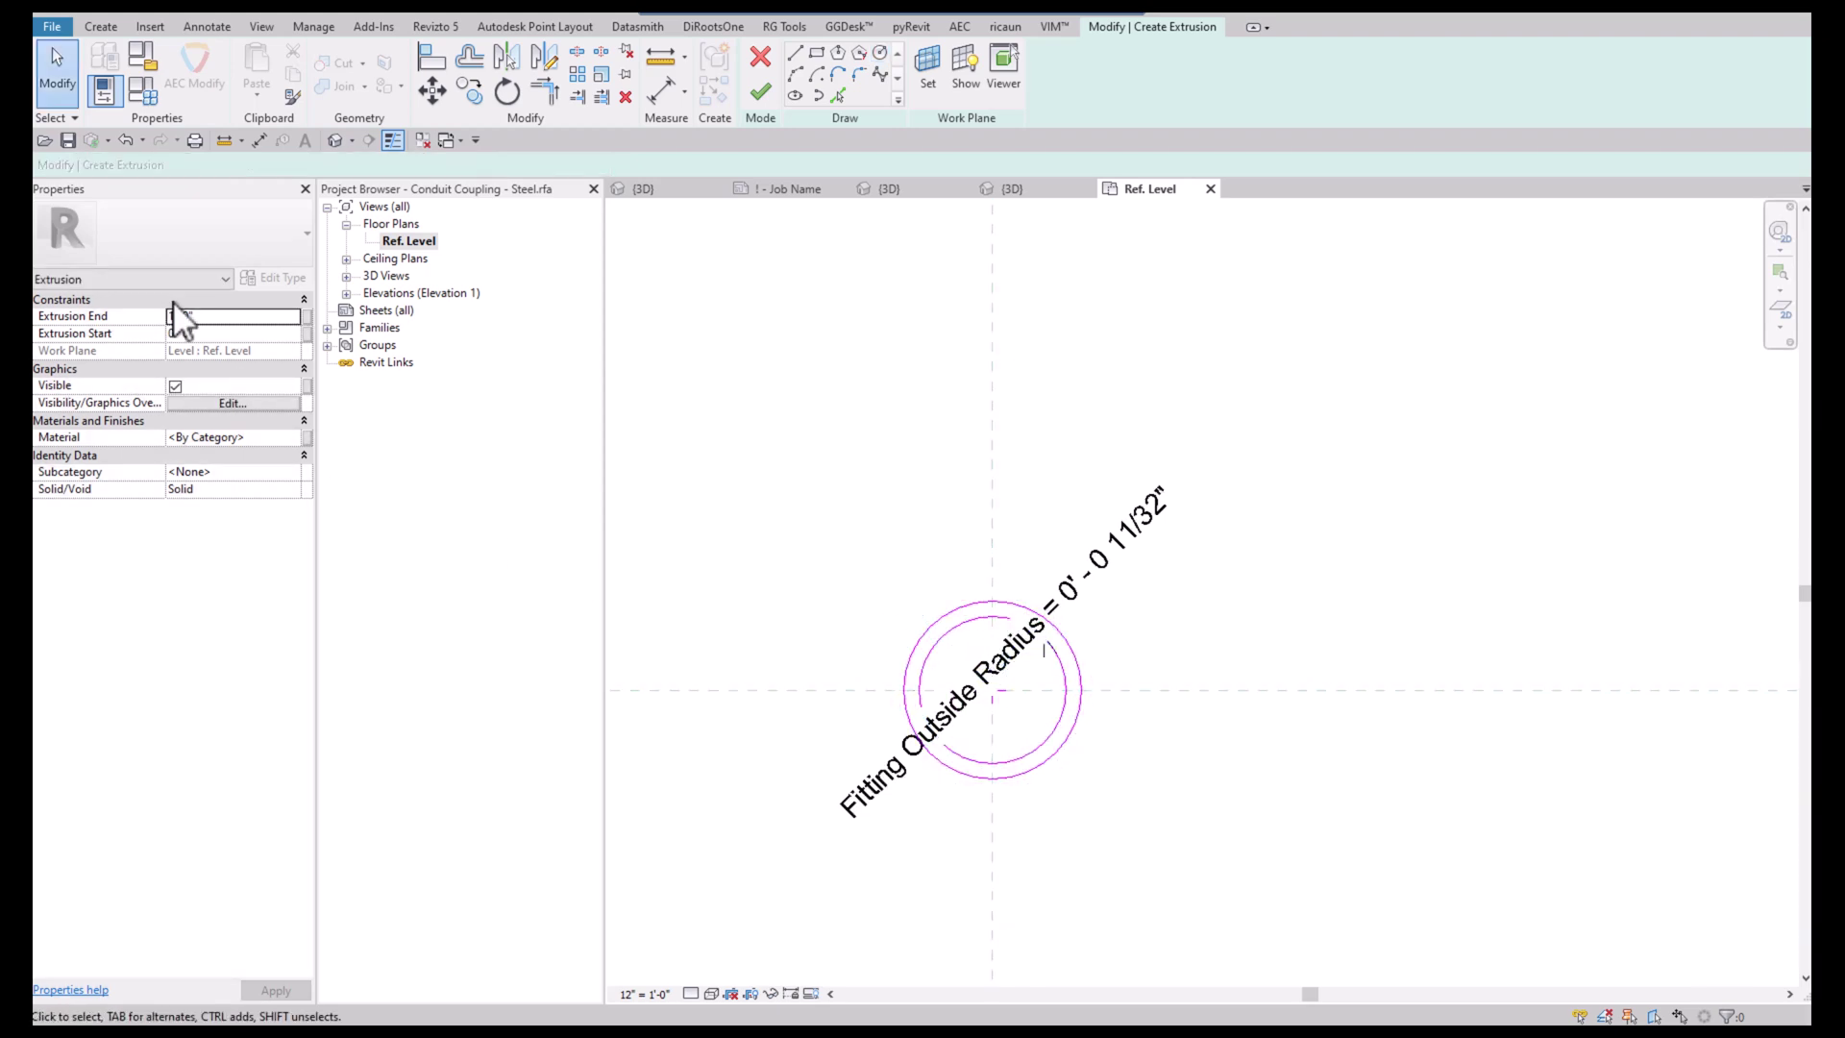
{"action": "left_click", "coordinate": [143, 103]}
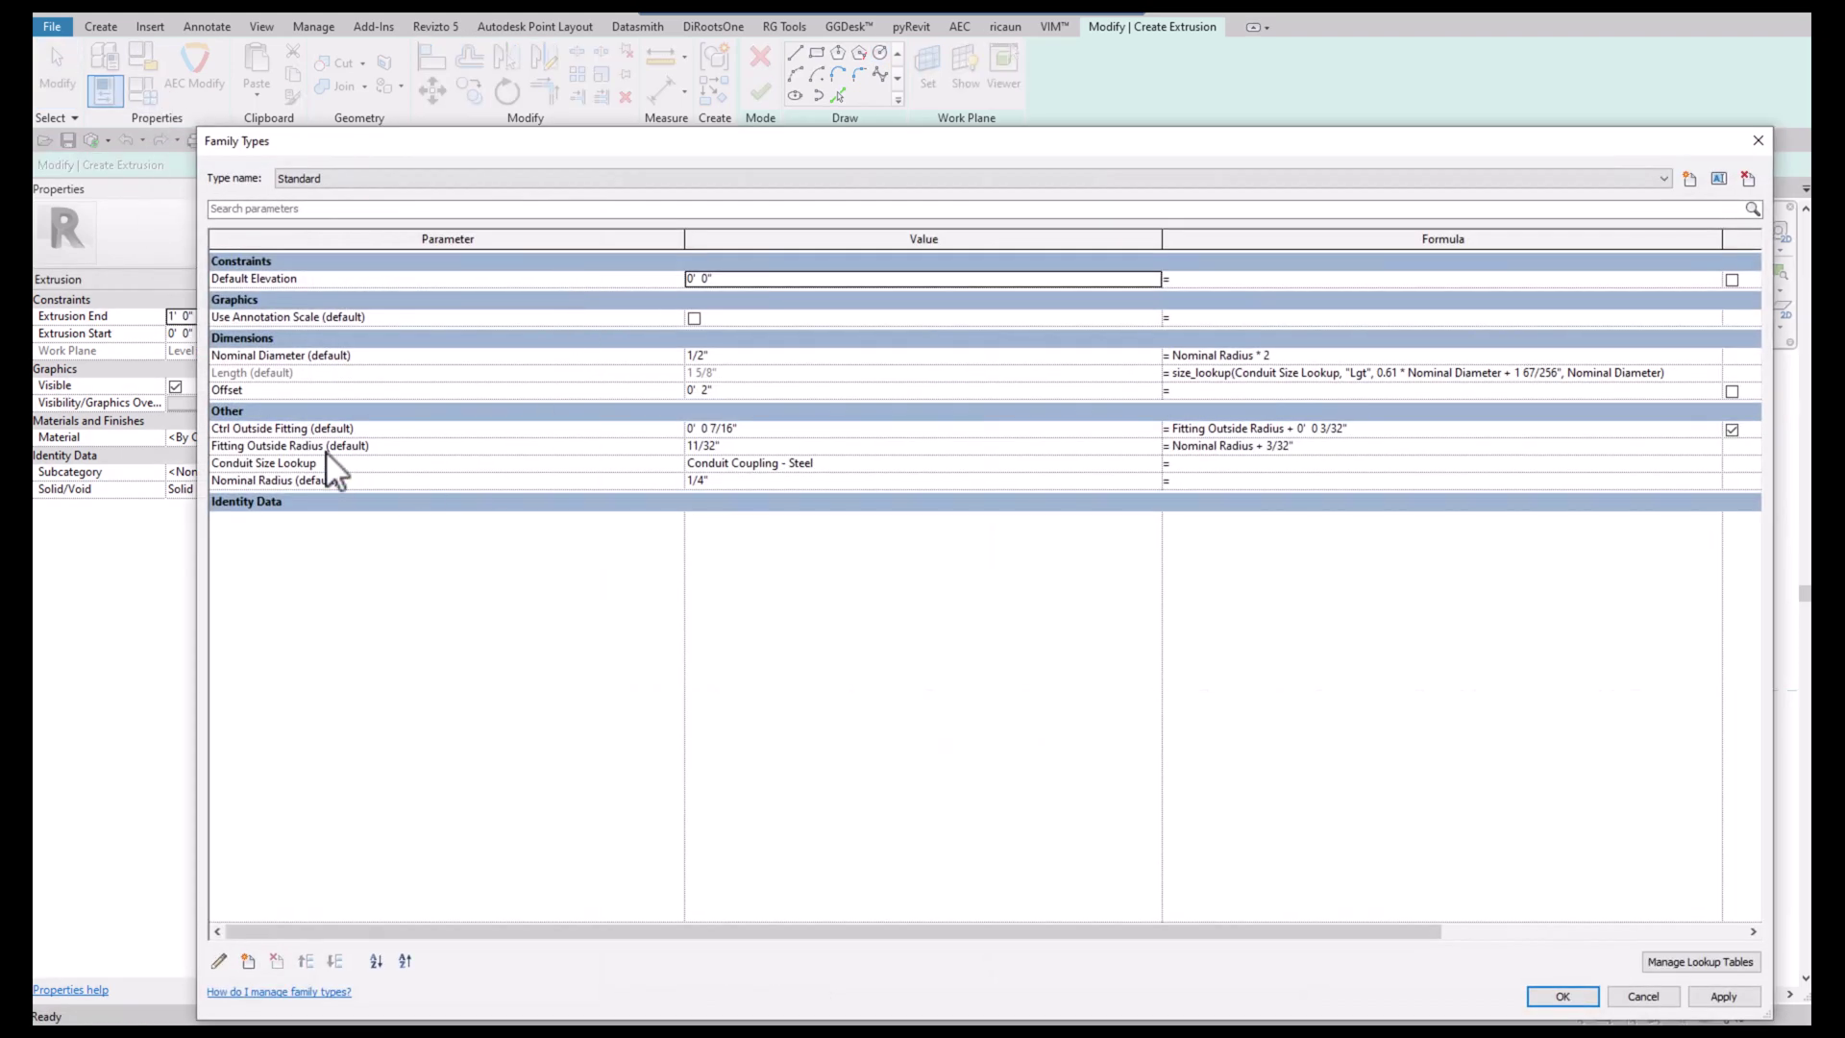
{"action": "left_click", "coordinate": [309, 446]}
{"action": "left_click", "coordinate": [221, 959]}
{"action": "left_click", "coordinate": [884, 496]}
{"action": "type", "text": "In"}
{"action": "key", "text": "Delete"}
{"action": "key", "text": "Delete"}
{"action": "key", "text": "Delete"}
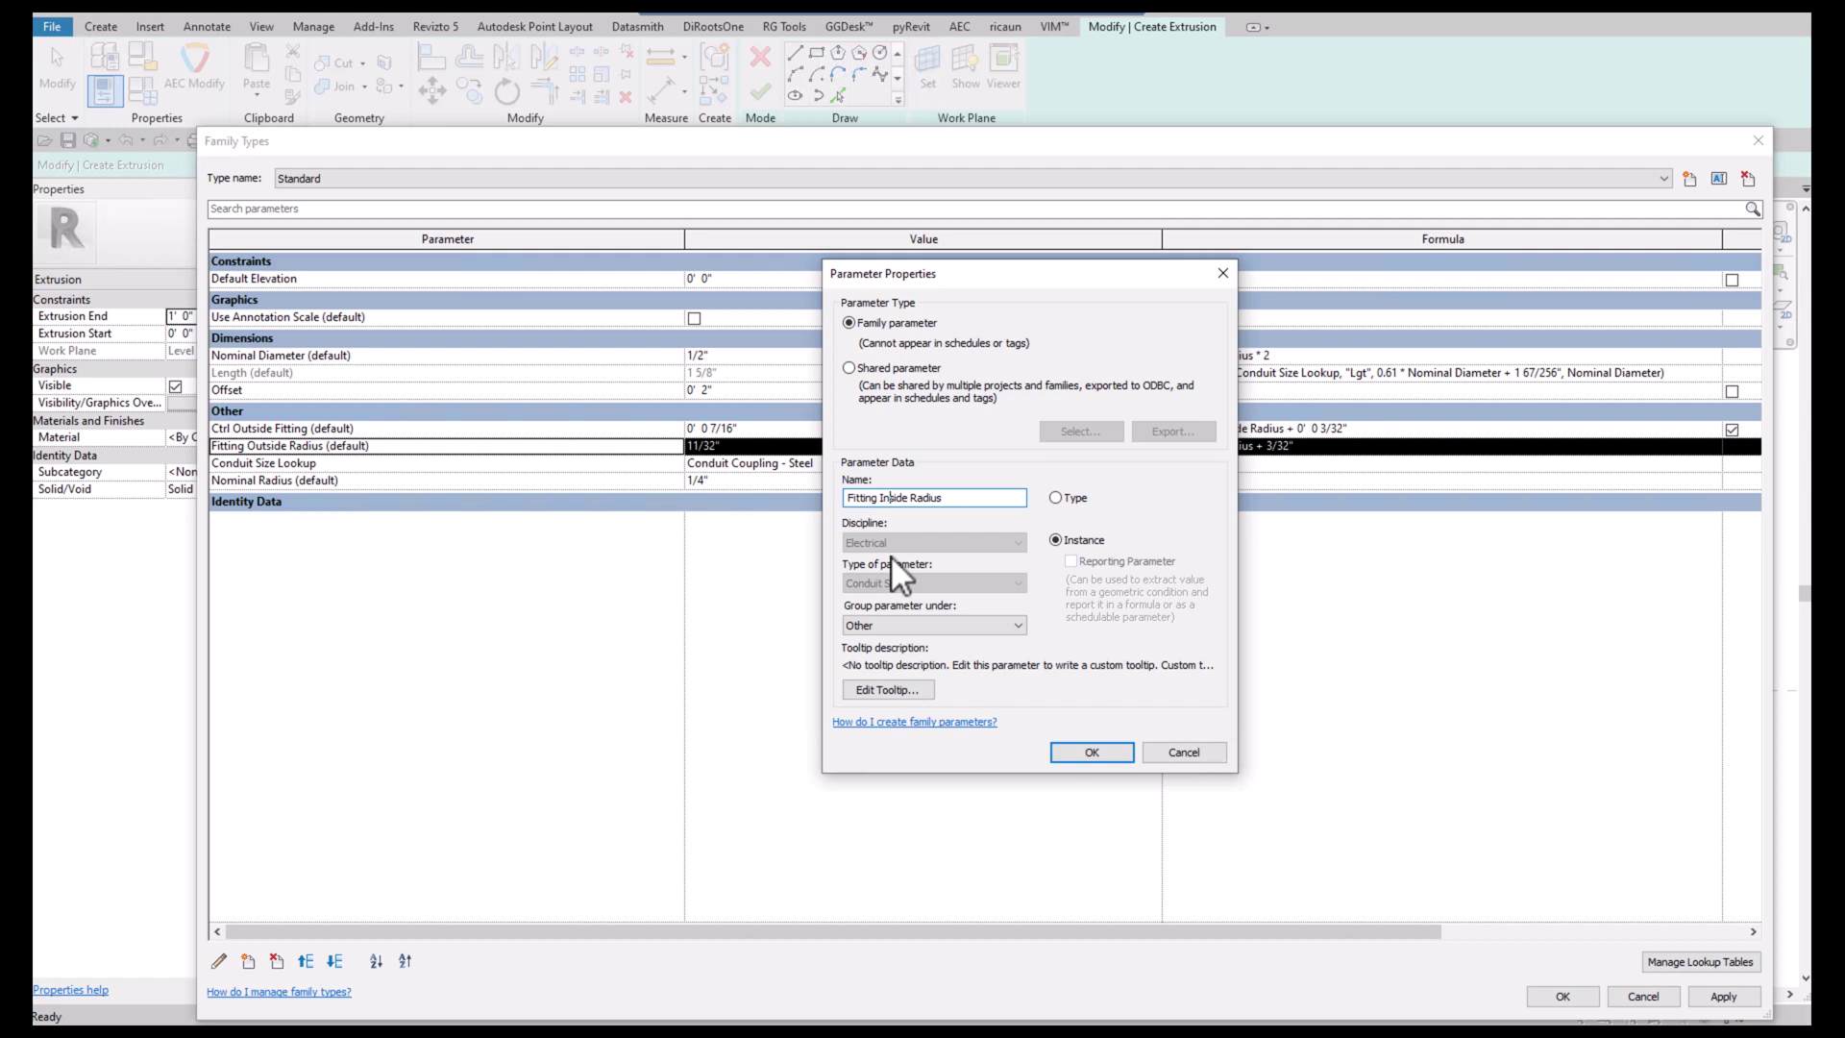
{"action": "key", "text": "ctrl+a"}
{"action": "key", "text": "ctrl+c"}
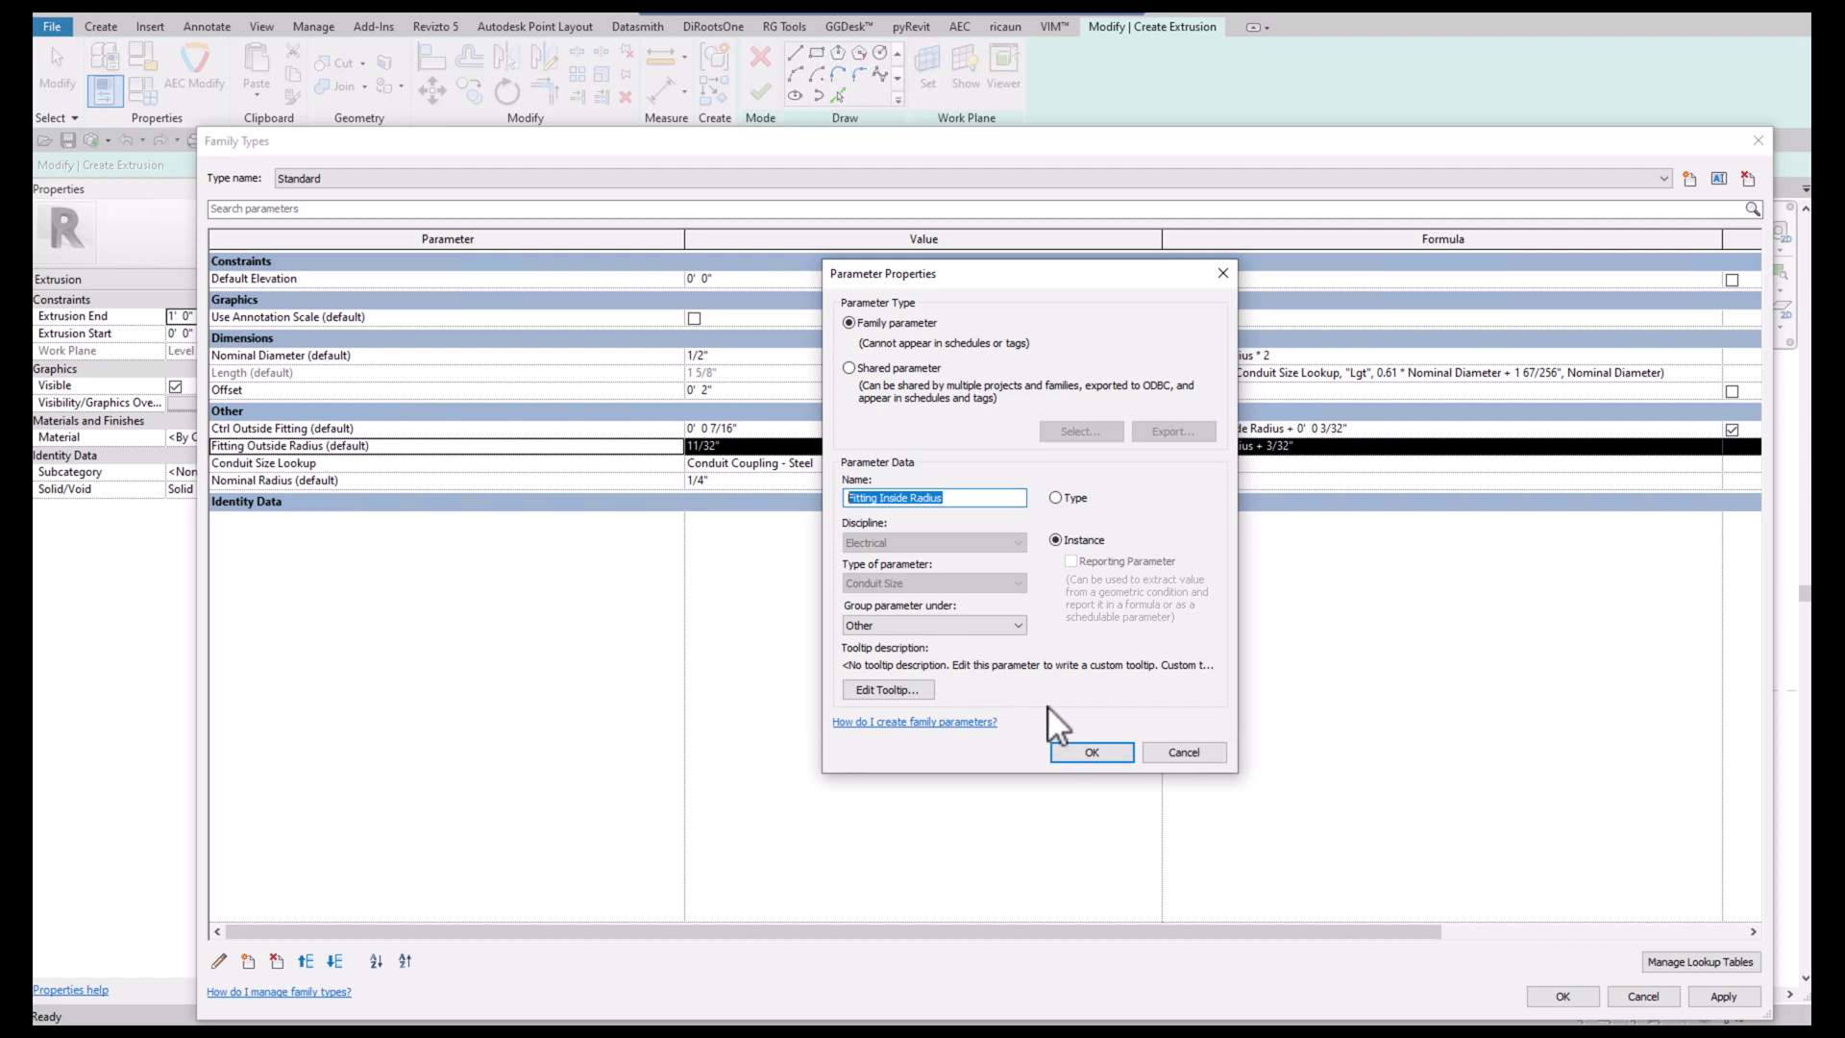
{"action": "left_click", "coordinate": [1106, 755]}
Rename Ctrl Outside Fitting to Fitting Outside Radius and apply the Family Types changes
{"action": "left_click", "coordinate": [387, 430]}
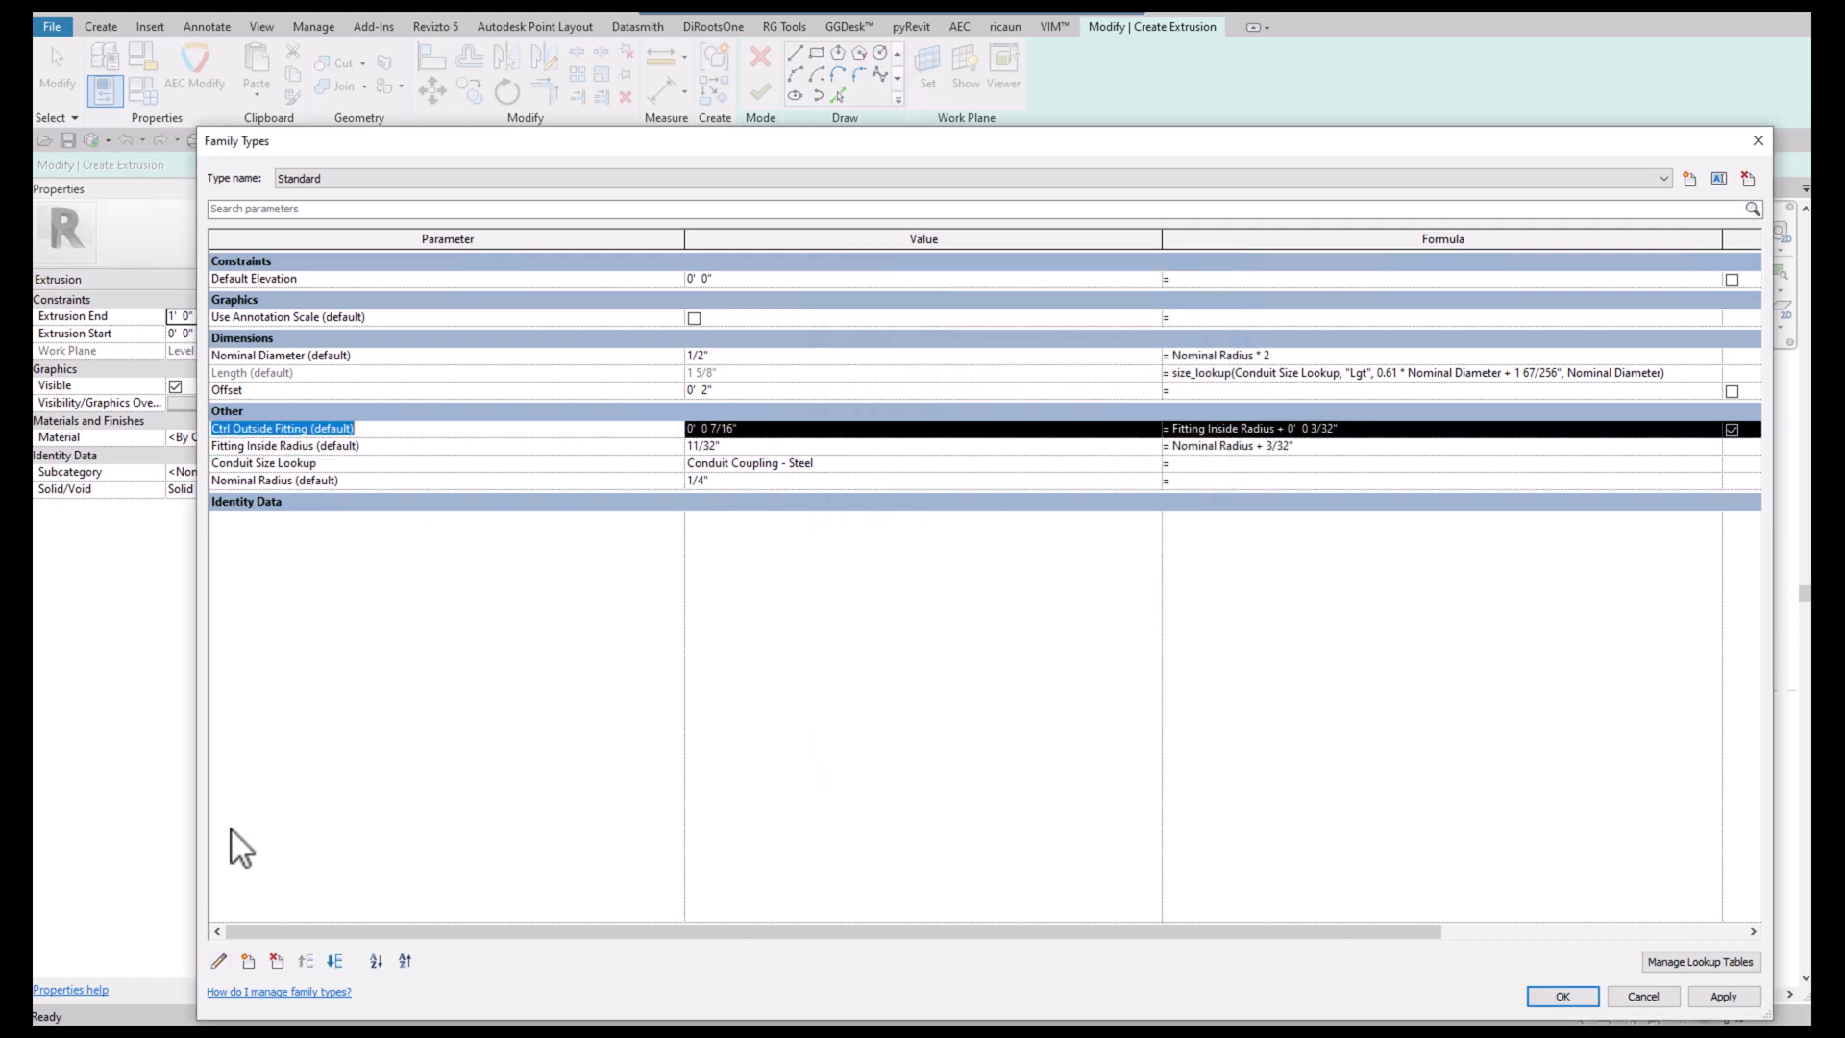
{"action": "left_click", "coordinate": [219, 960]}
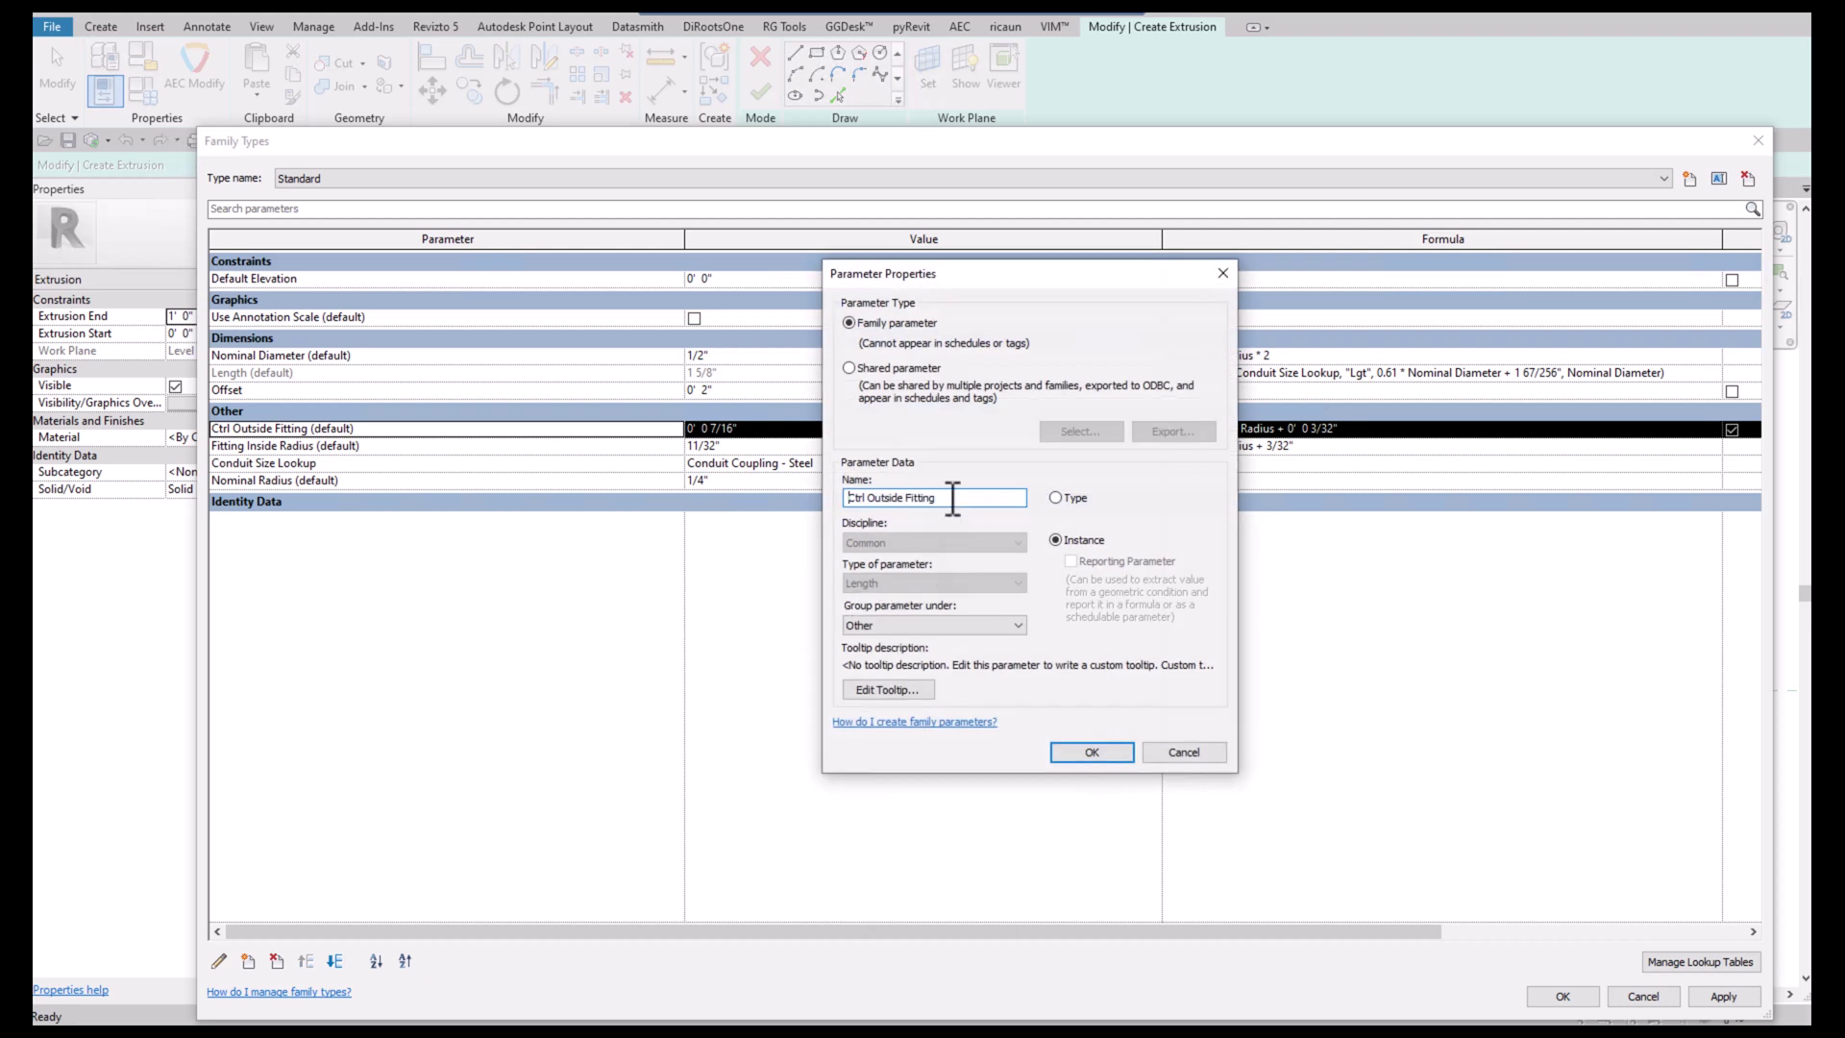
{"action": "key", "text": "ctrl+a"}
{"action": "key", "text": "ctrl+v"}
{"action": "left_click", "coordinate": [1089, 752]}
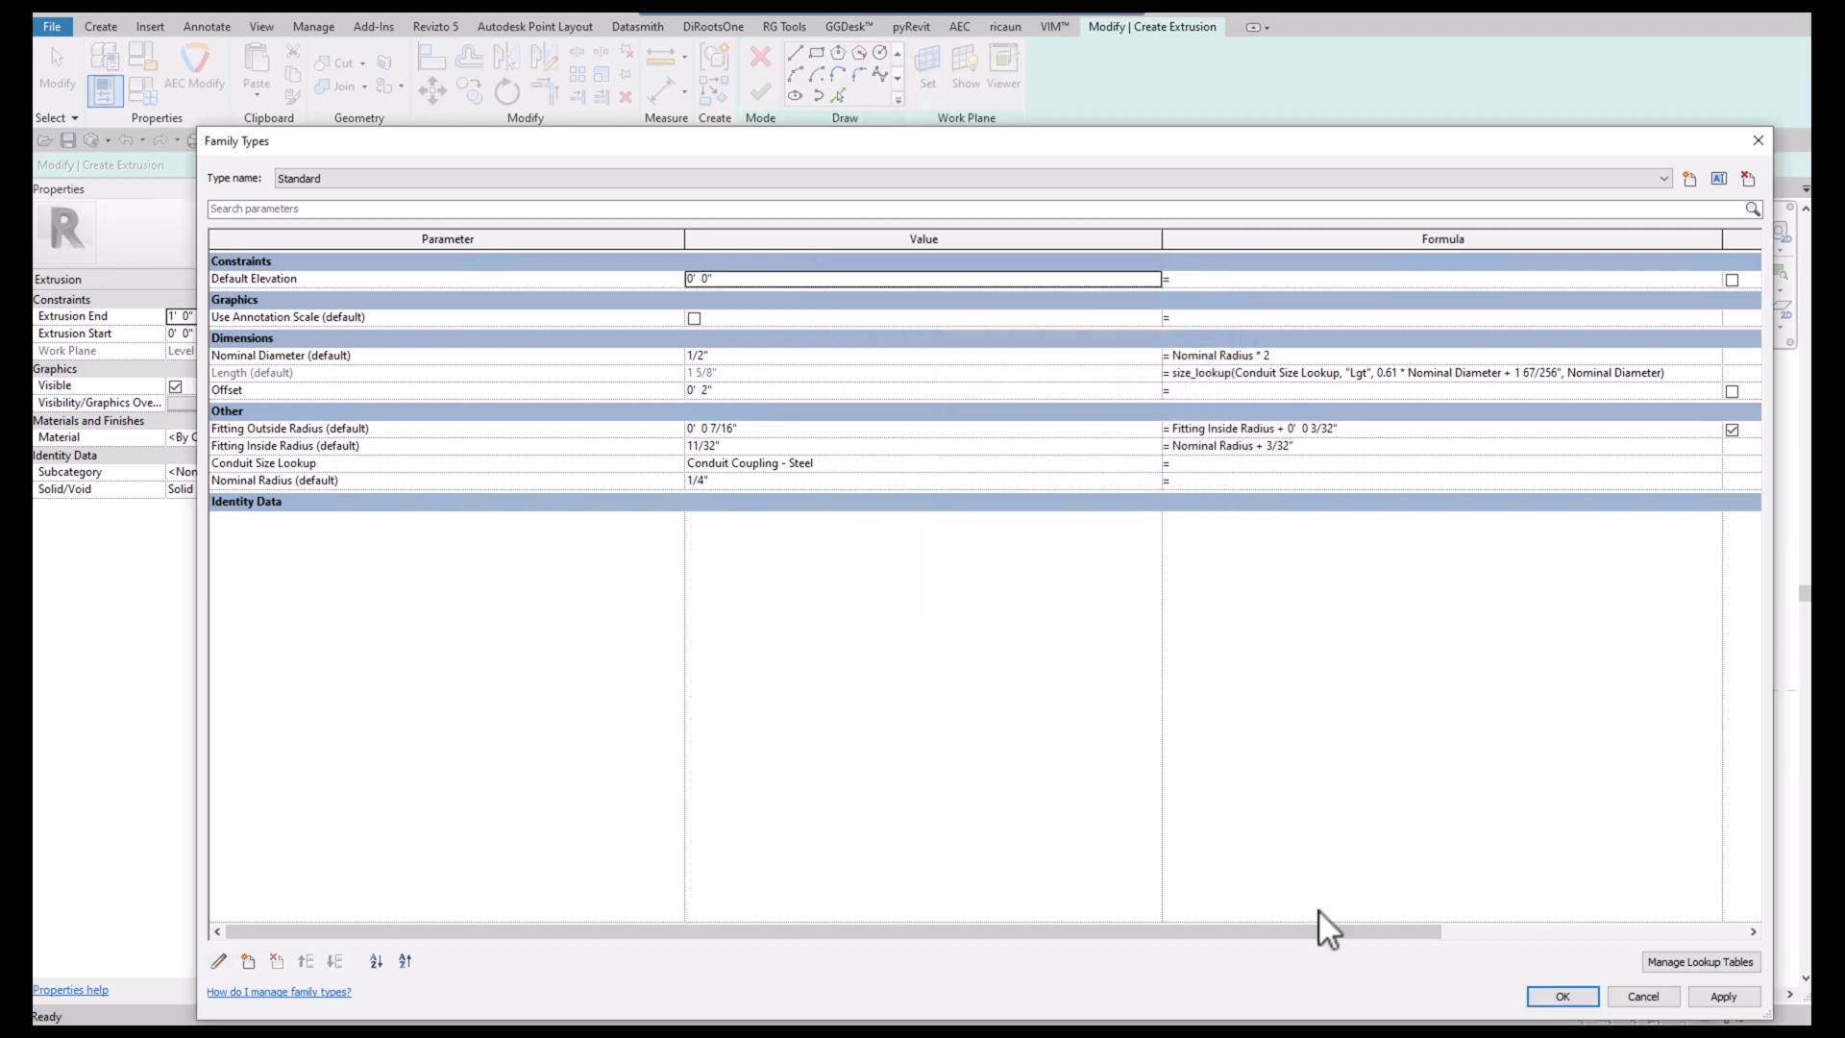
{"action": "left_click", "coordinate": [1558, 996]}
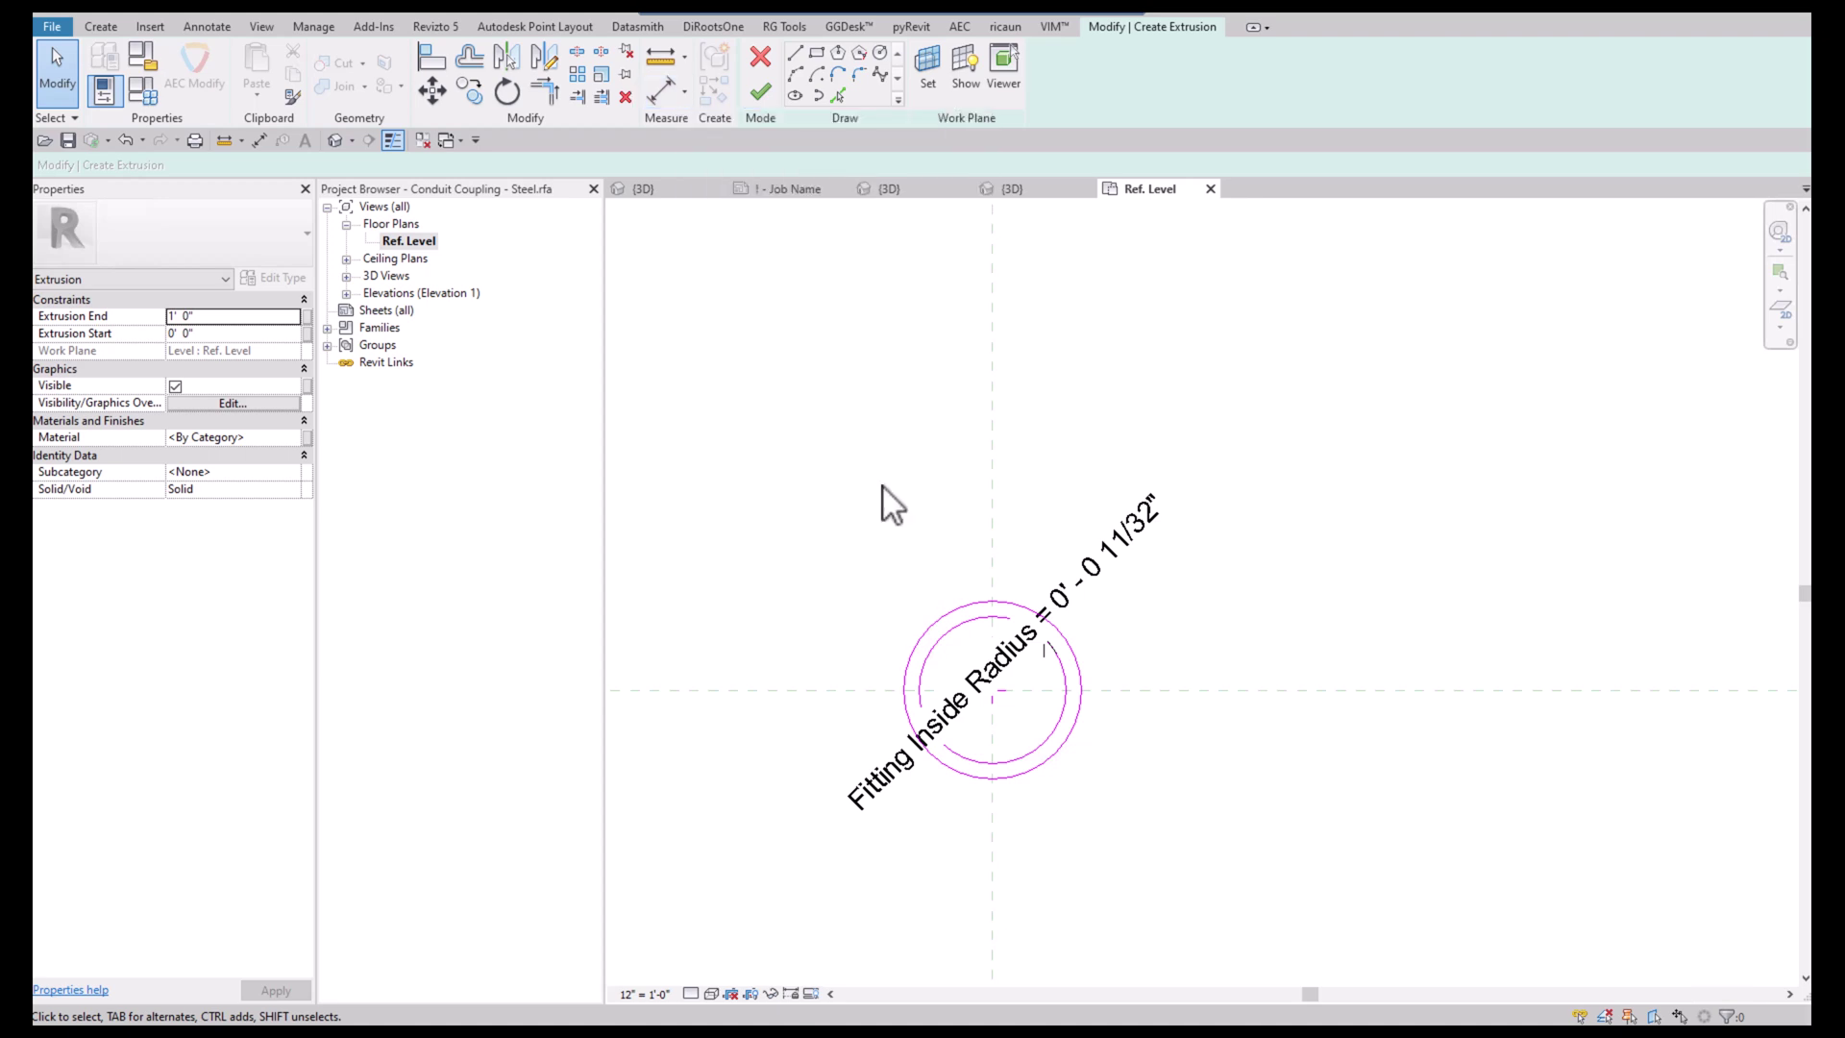
Label the outer circle's radius dimension Fitting Outside Radius, then edit Nominal Diameter in Family Types
{"action": "left_click", "coordinate": [948, 630]}
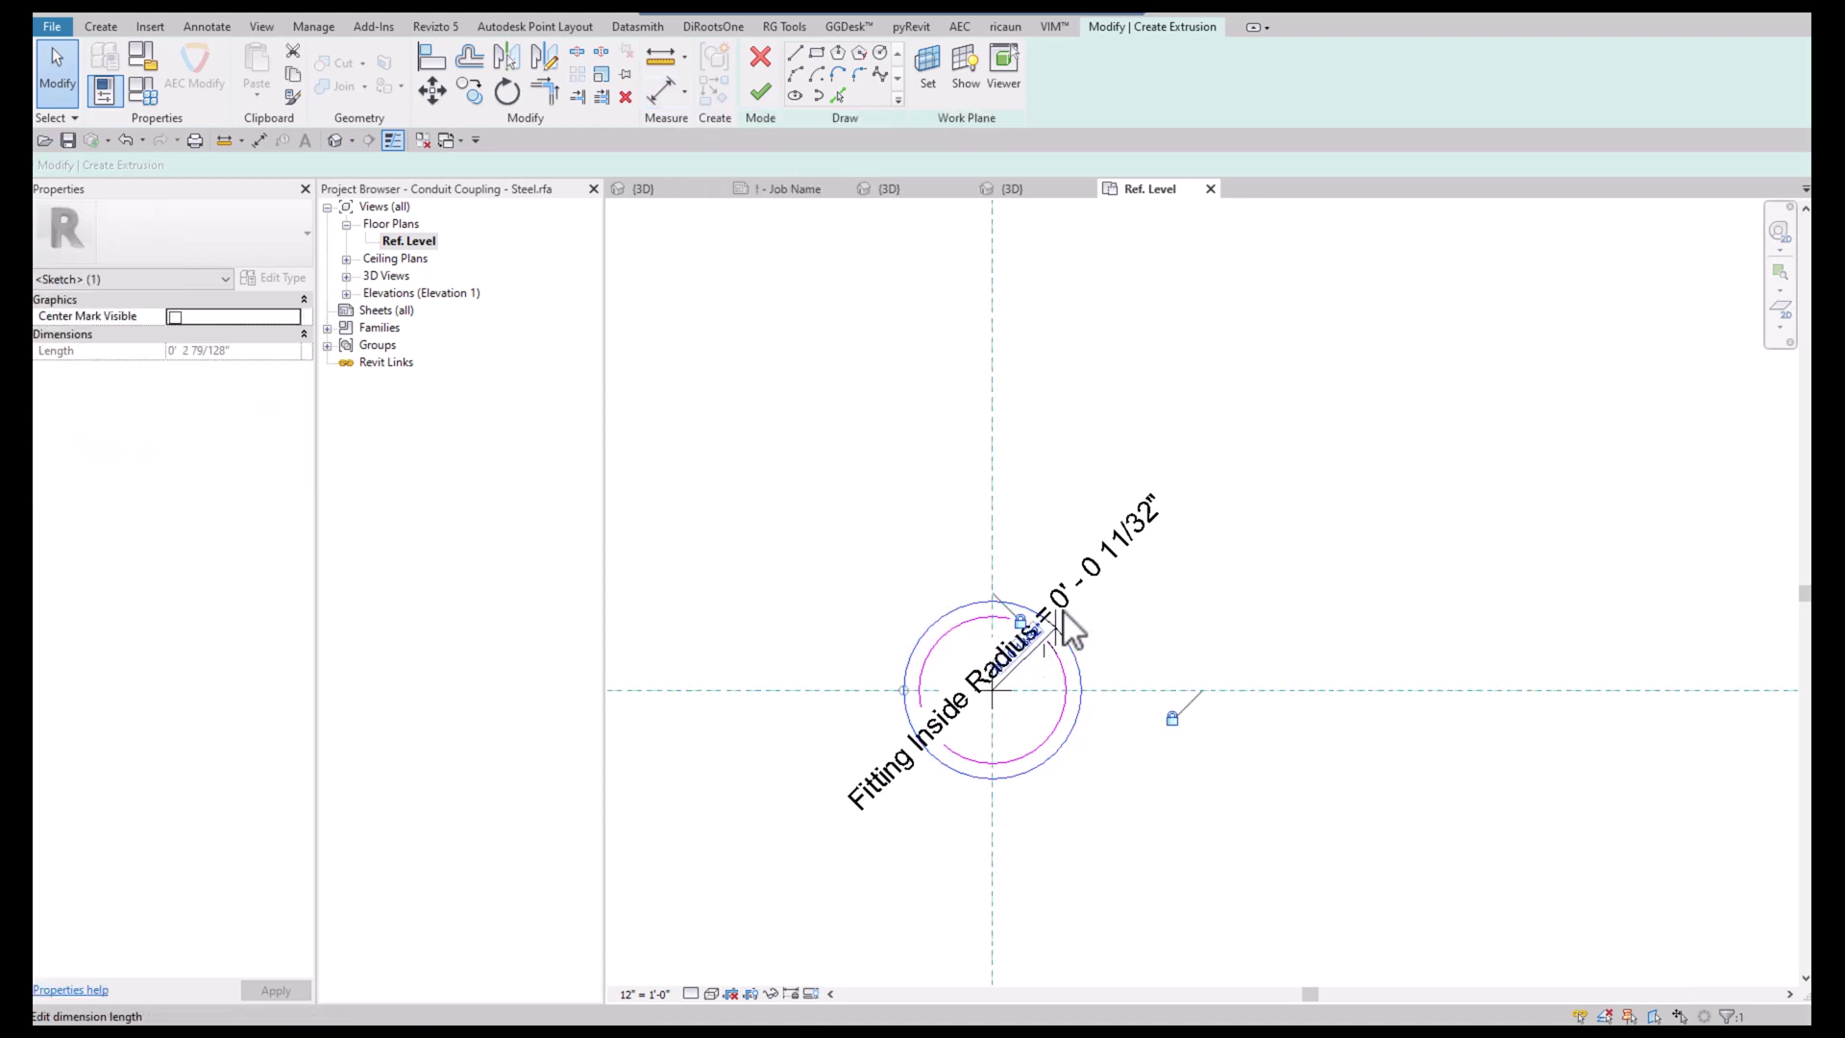
{"action": "left_click", "coordinate": [1116, 557]}
{"action": "left_click", "coordinate": [1080, 617]}
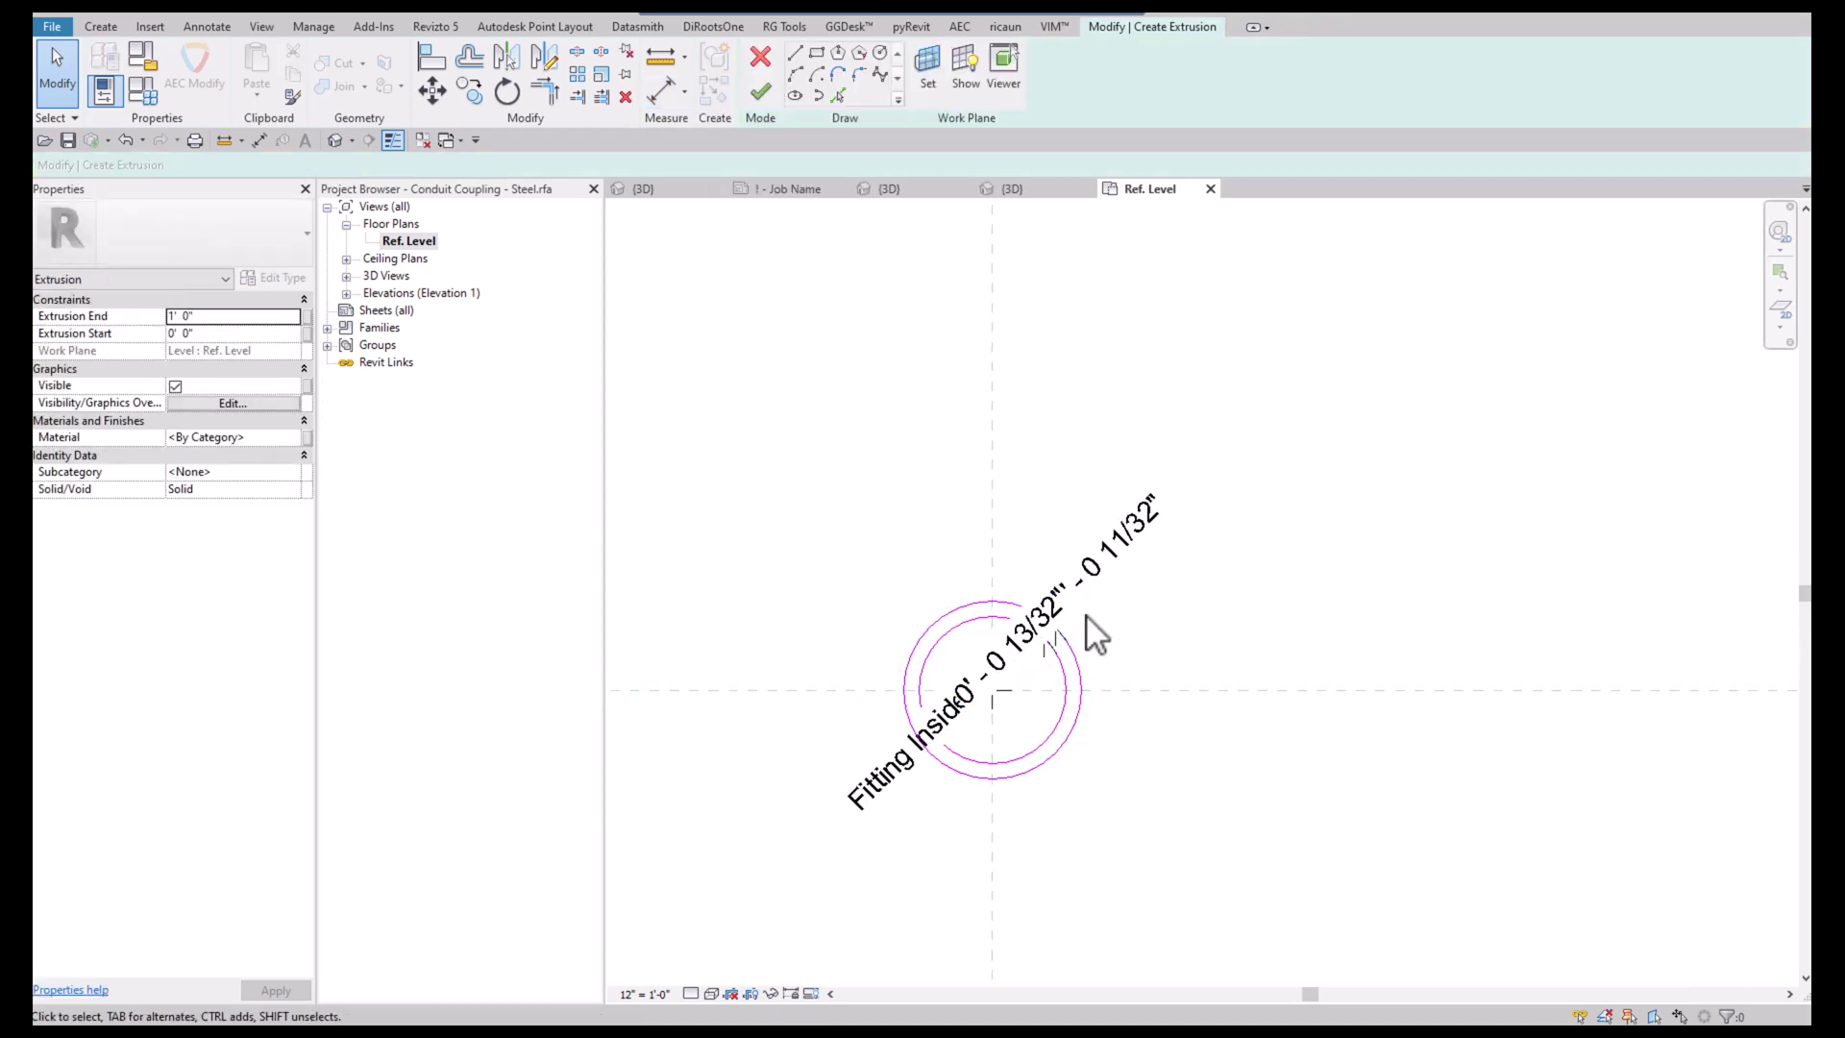
{"action": "left_click", "coordinate": [961, 597]}
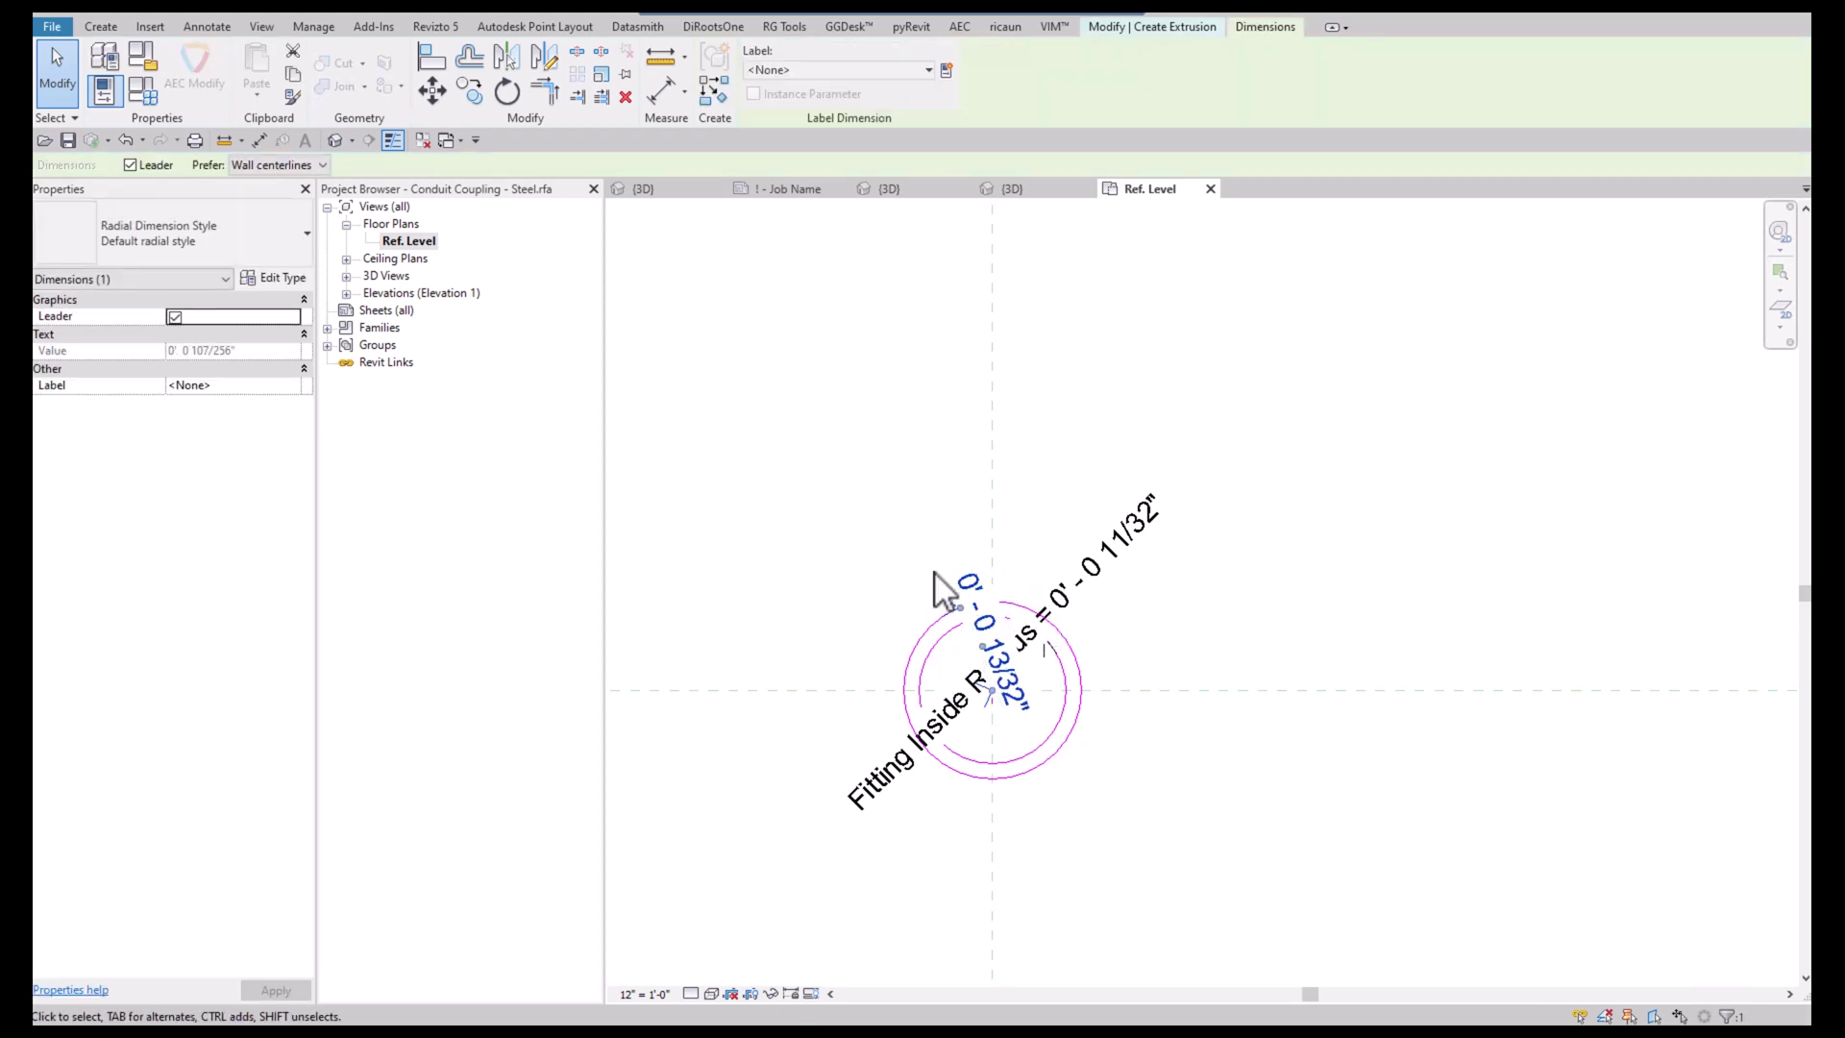
{"action": "left_click", "coordinate": [807, 67]}
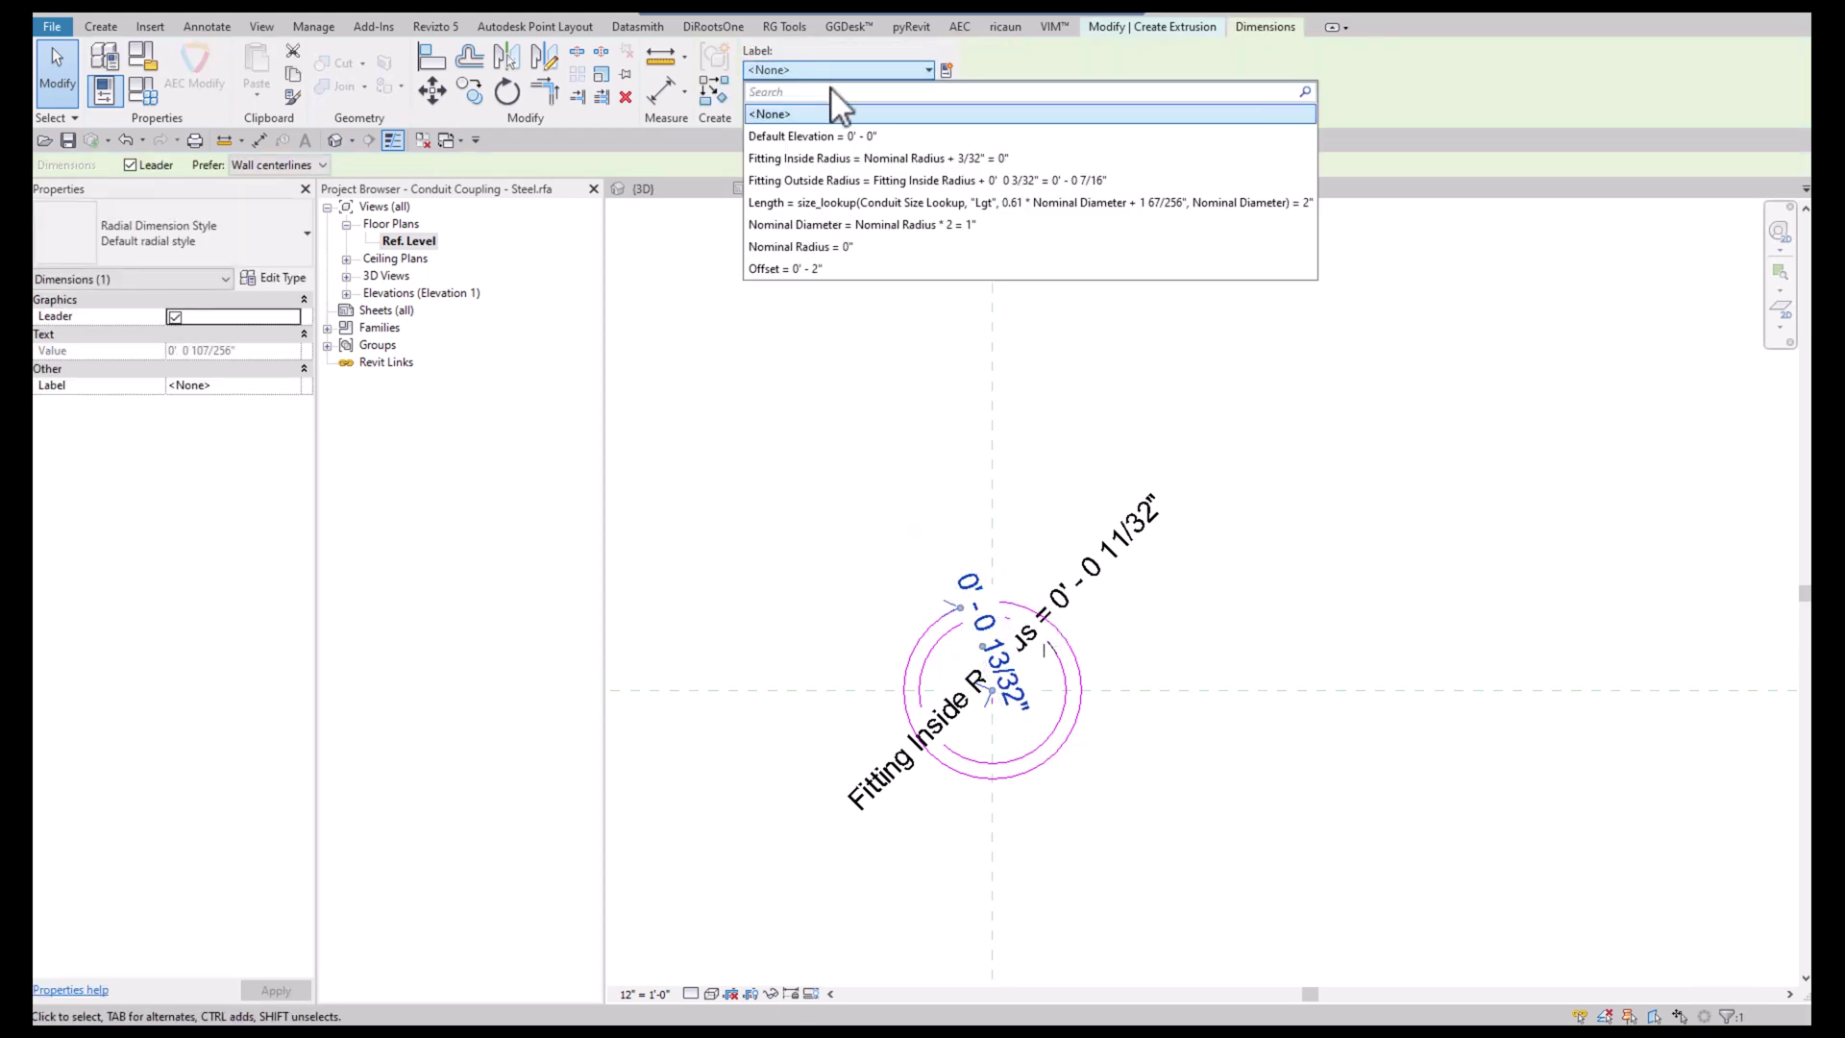
{"action": "left_click", "coordinate": [882, 180]}
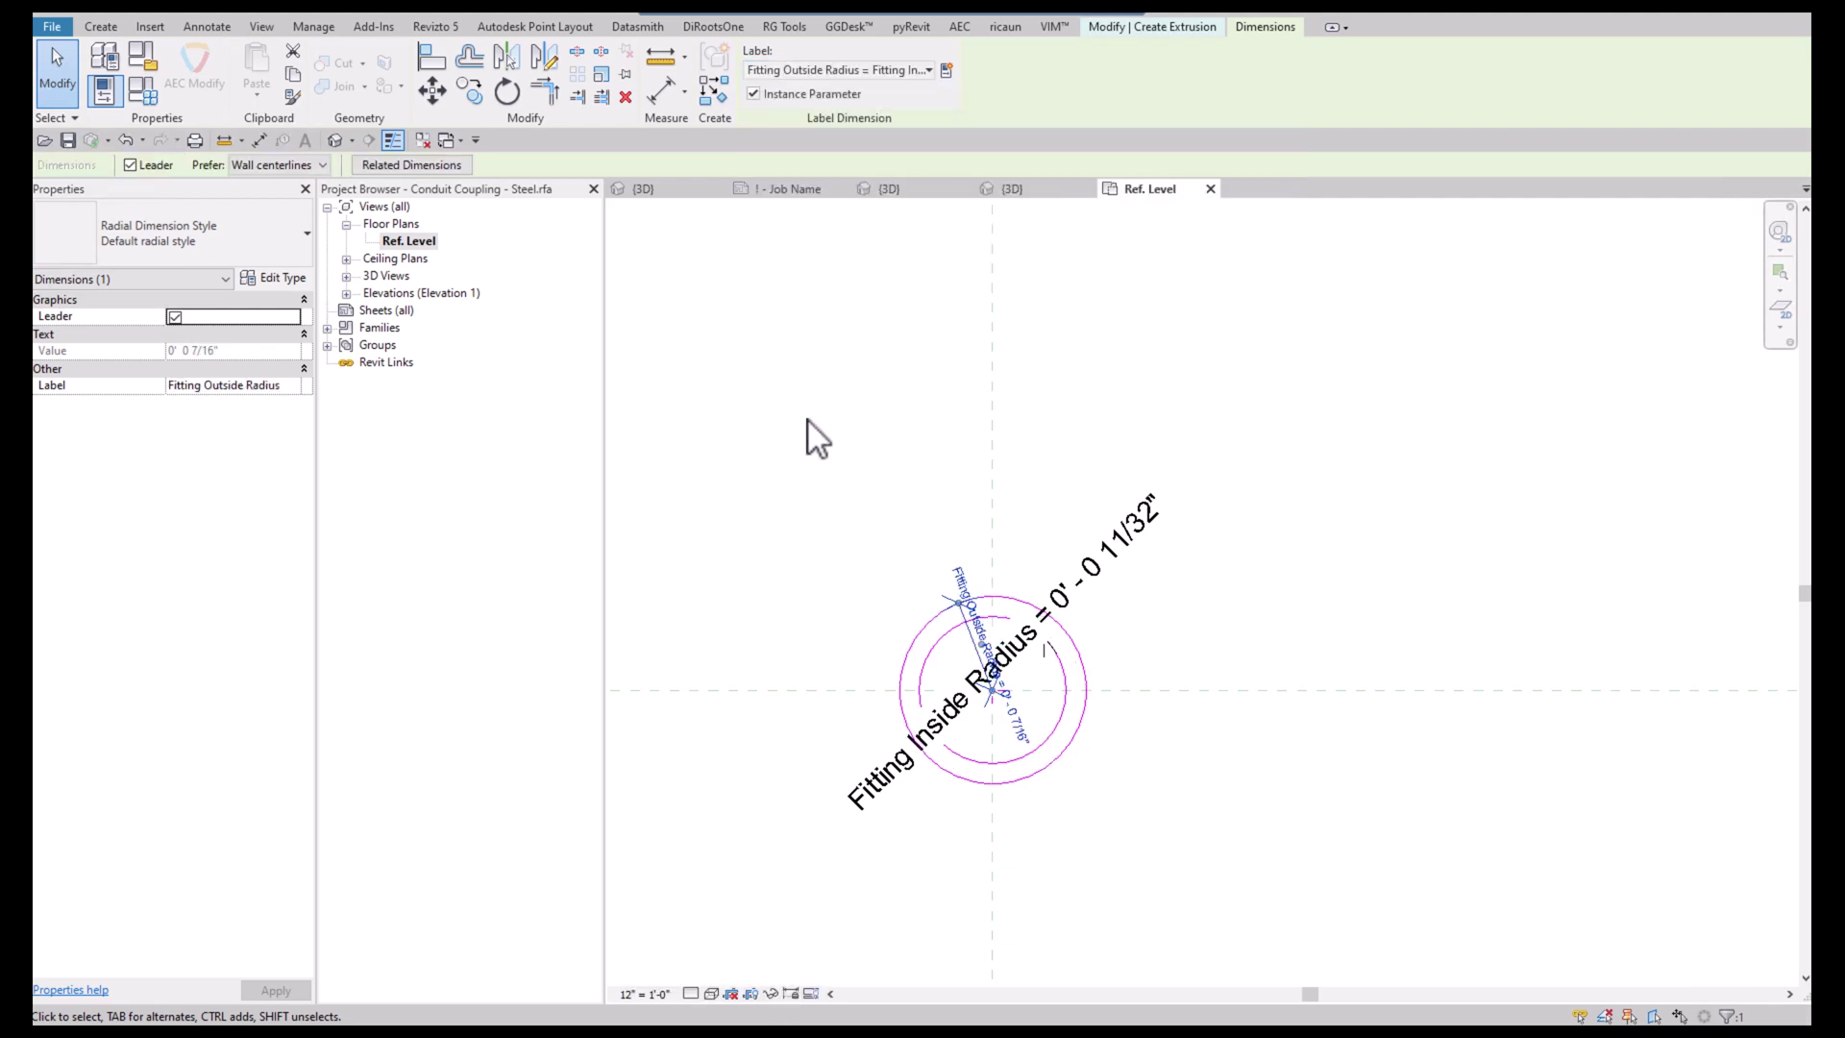
{"action": "left_click", "coordinate": [809, 457]}
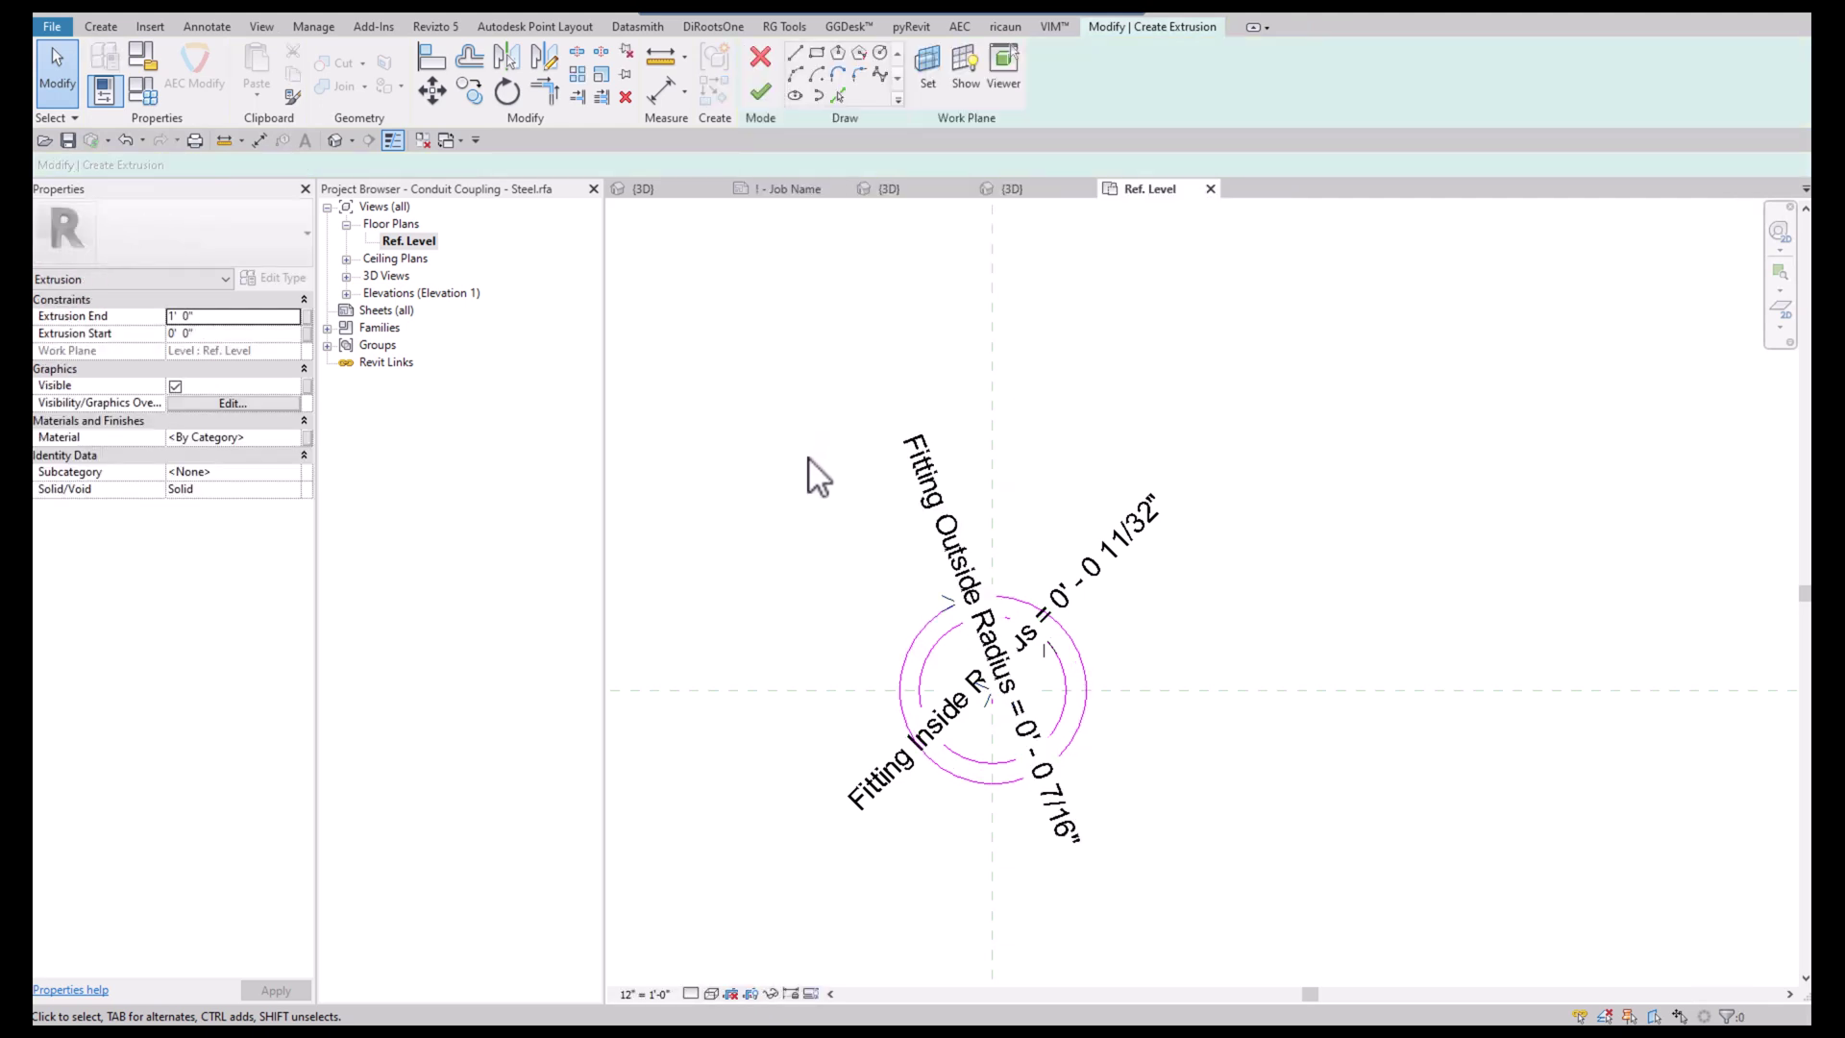
{"action": "left_click", "coordinate": [144, 91]}
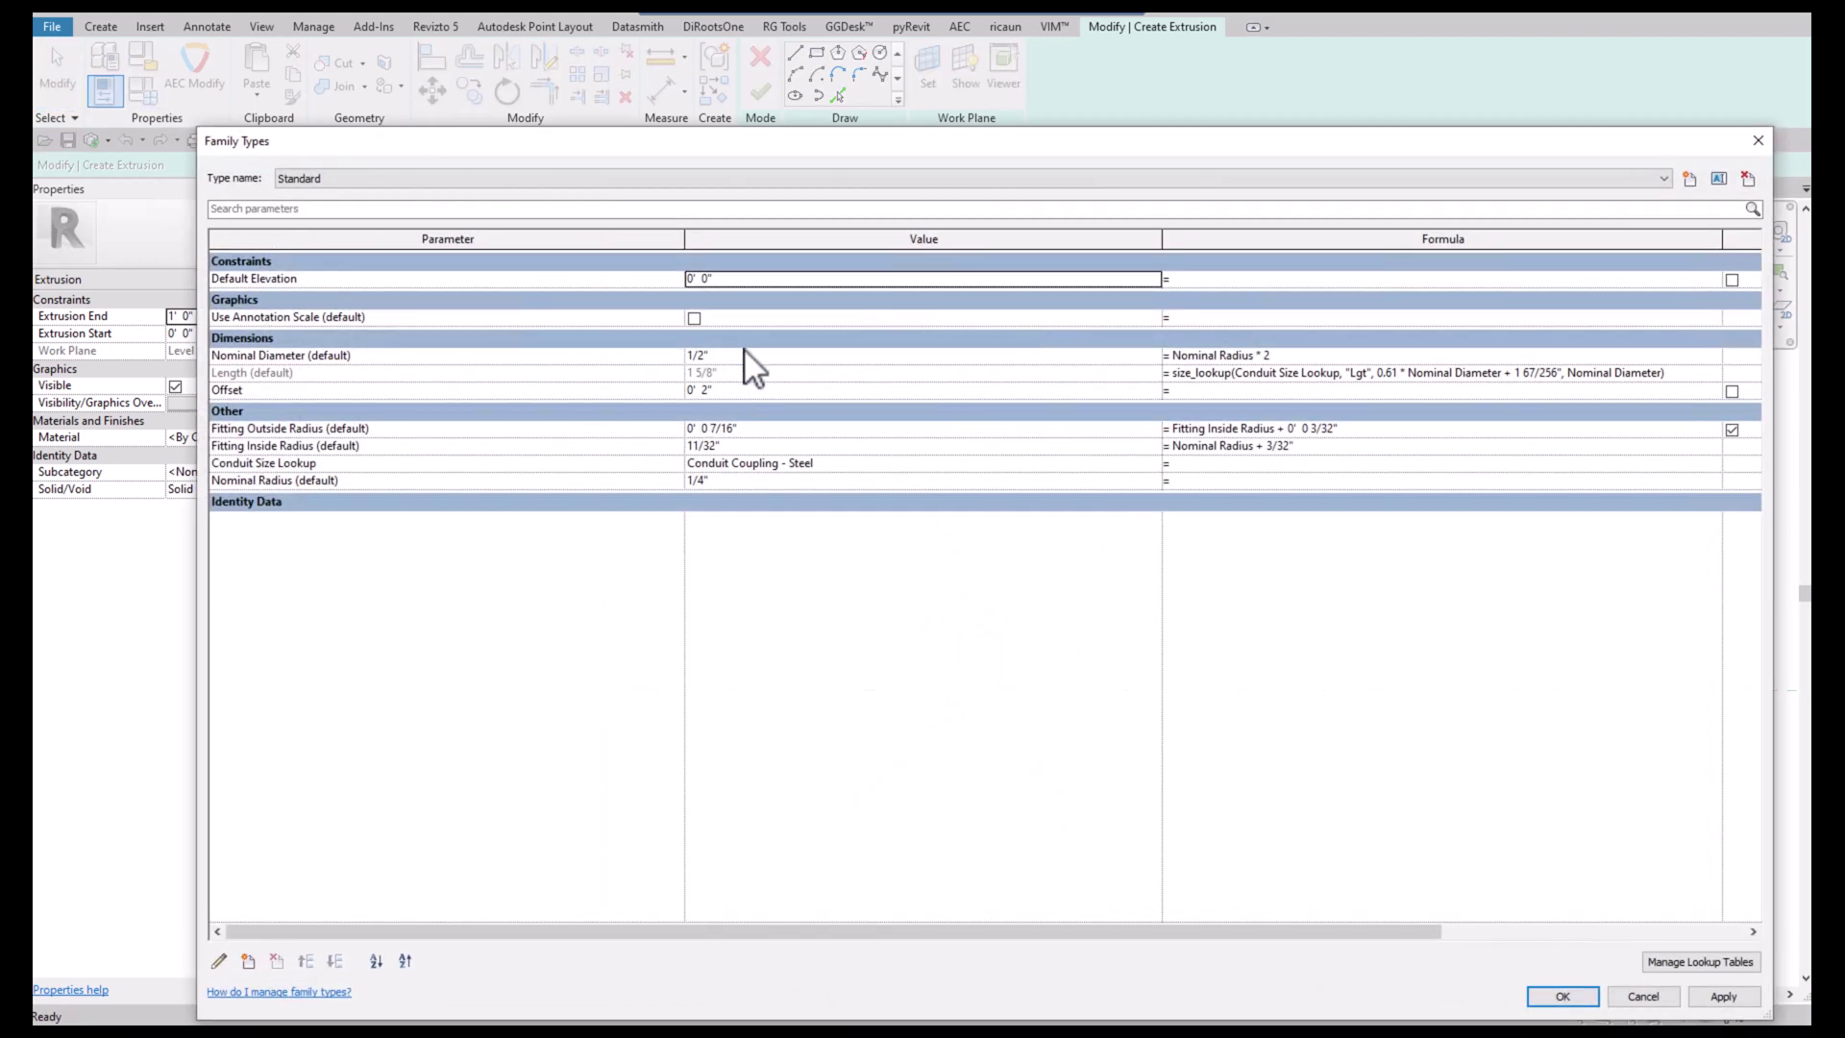
{"action": "left_click", "coordinate": [746, 351]}
Set Nominal Diameter to 1" and finish the extrusion sketch
{"action": "type", "text": "1"}
{"action": "key", "text": "Tab"}
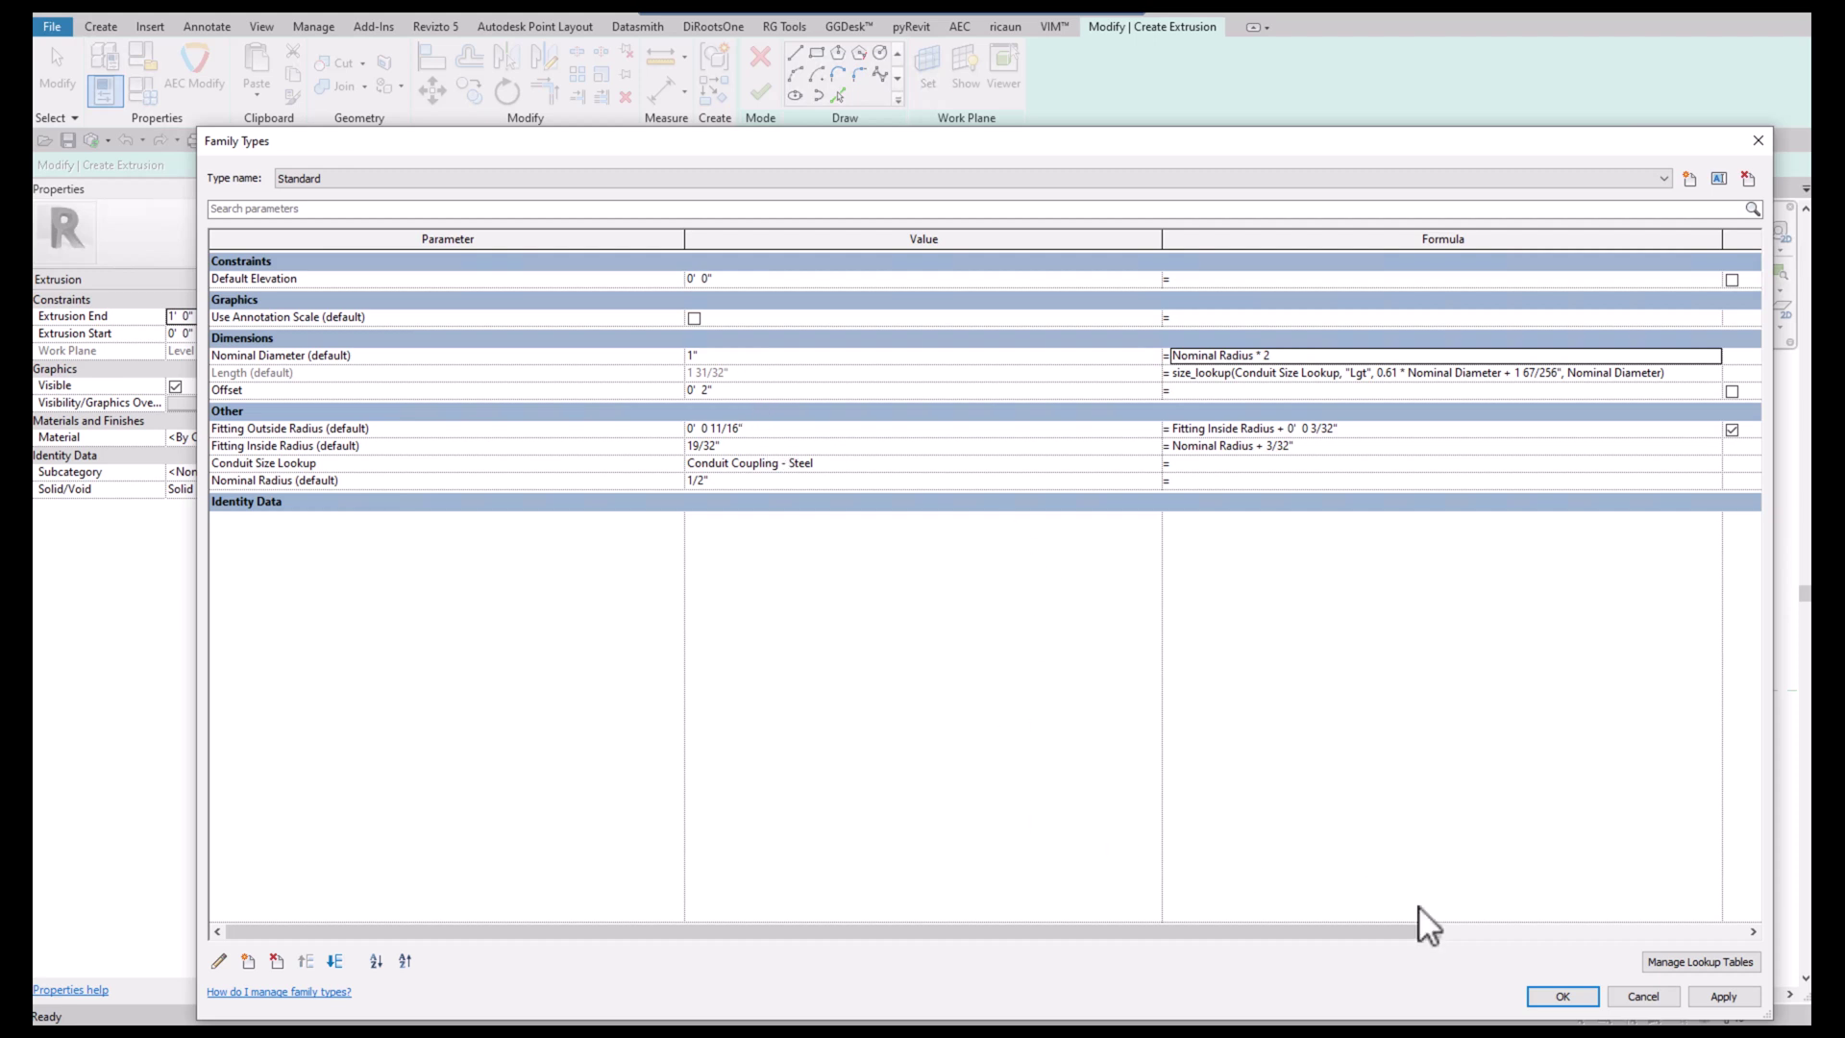
{"action": "left_click", "coordinate": [1542, 995]}
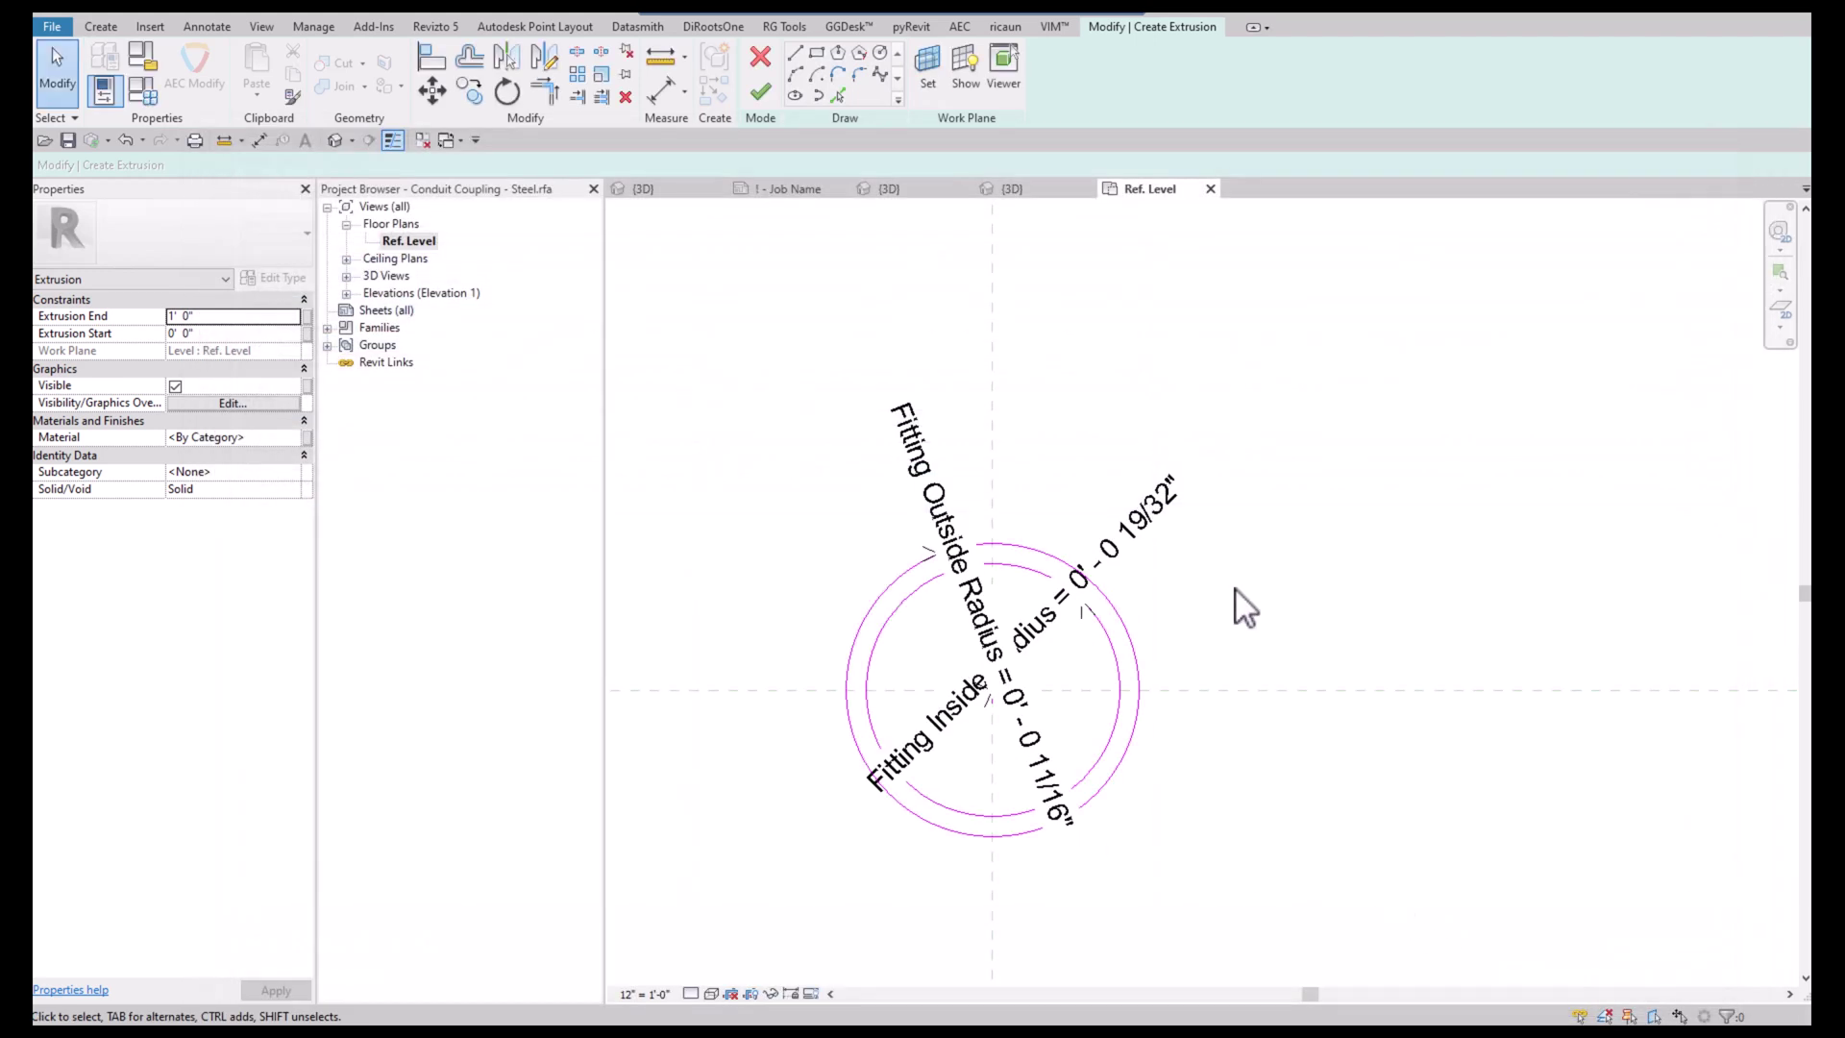
{"action": "scroll", "coordinate": [1224, 592], "scroll_direction": "down", "scroll_amount": 1}
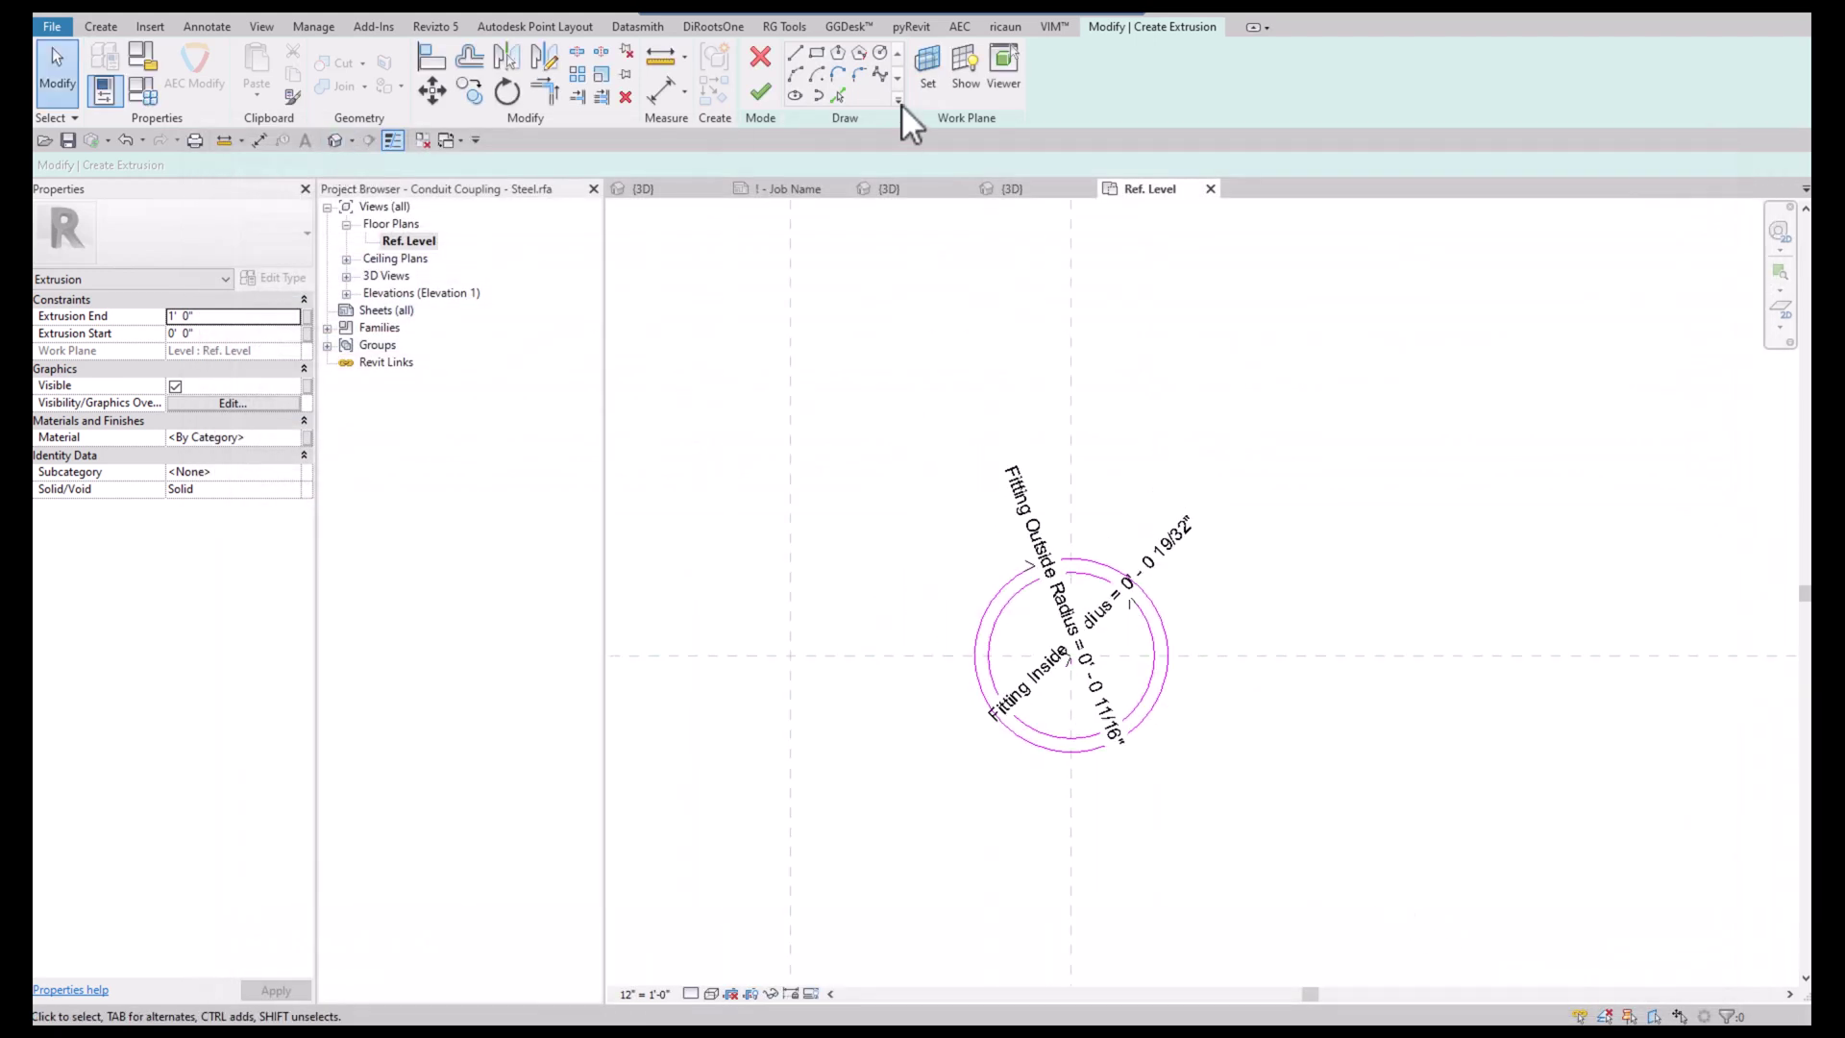
{"action": "left_click", "coordinate": [760, 92]}
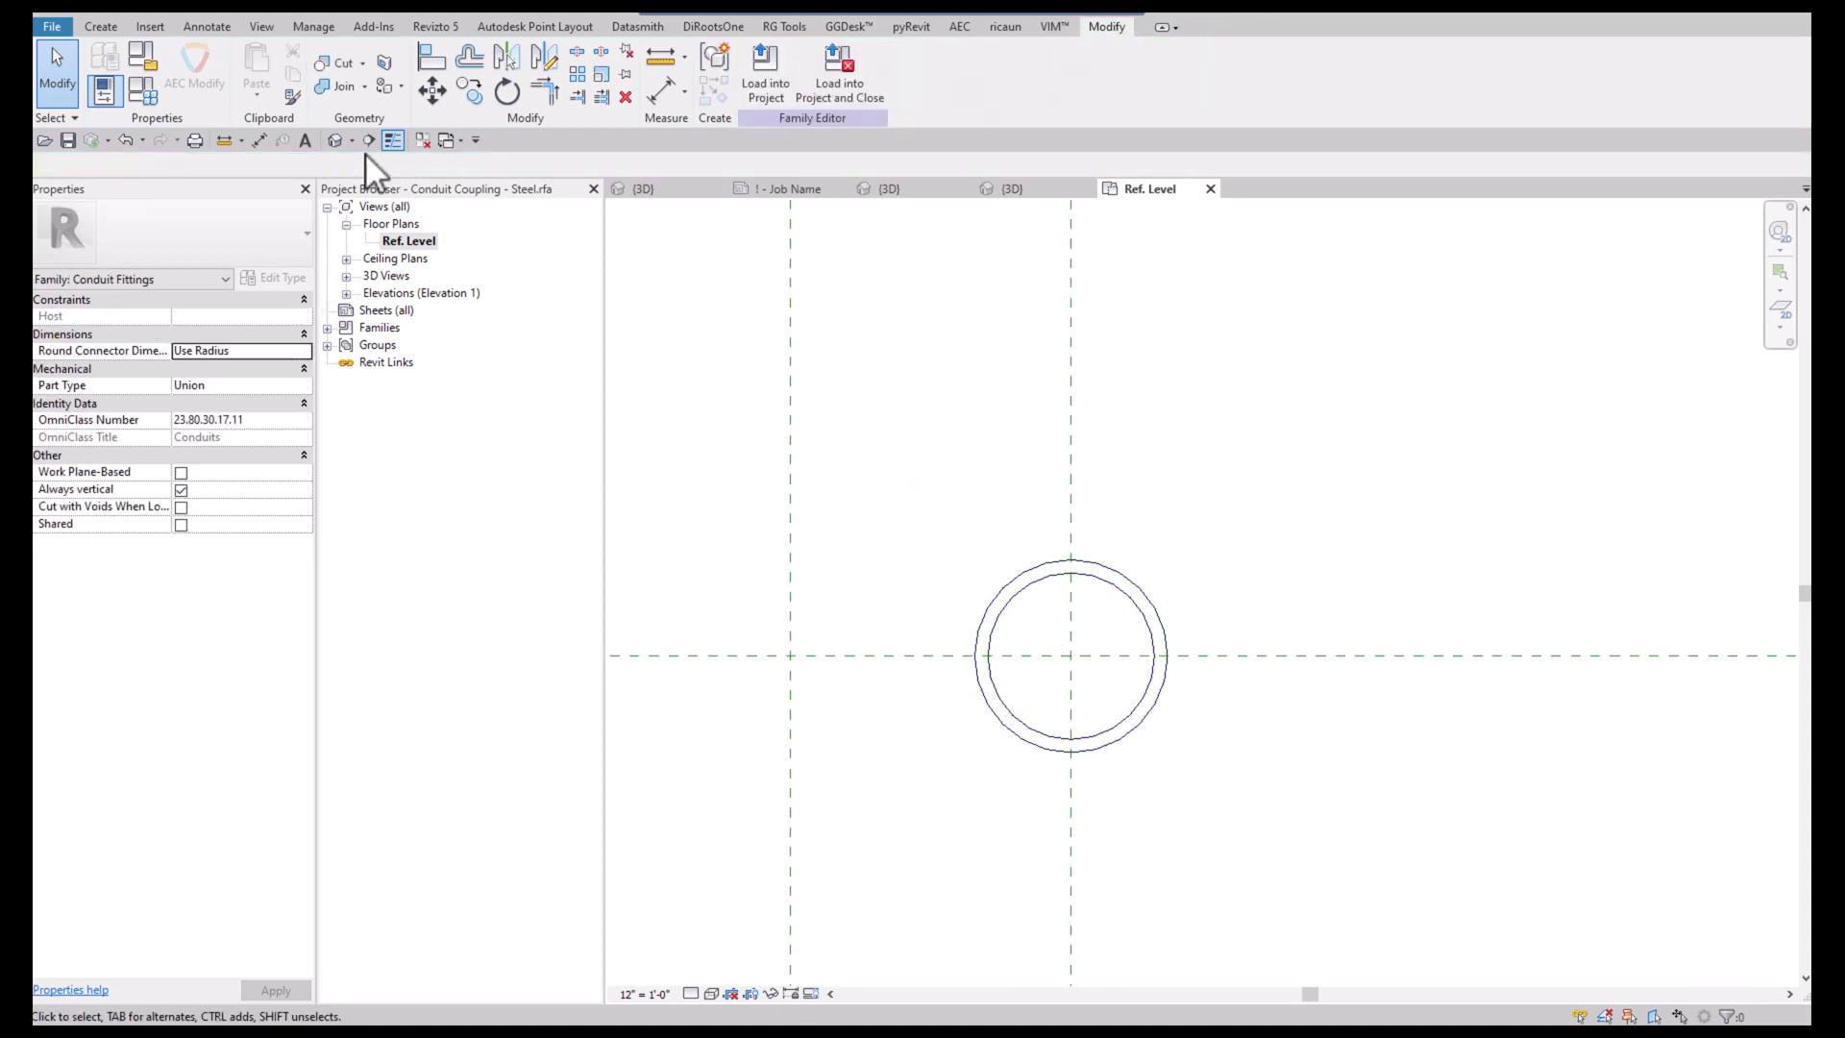
In the default 3D view, associate the extrusion's Extrusion End with the Length parameter
{"action": "left_click", "coordinate": [334, 140]}
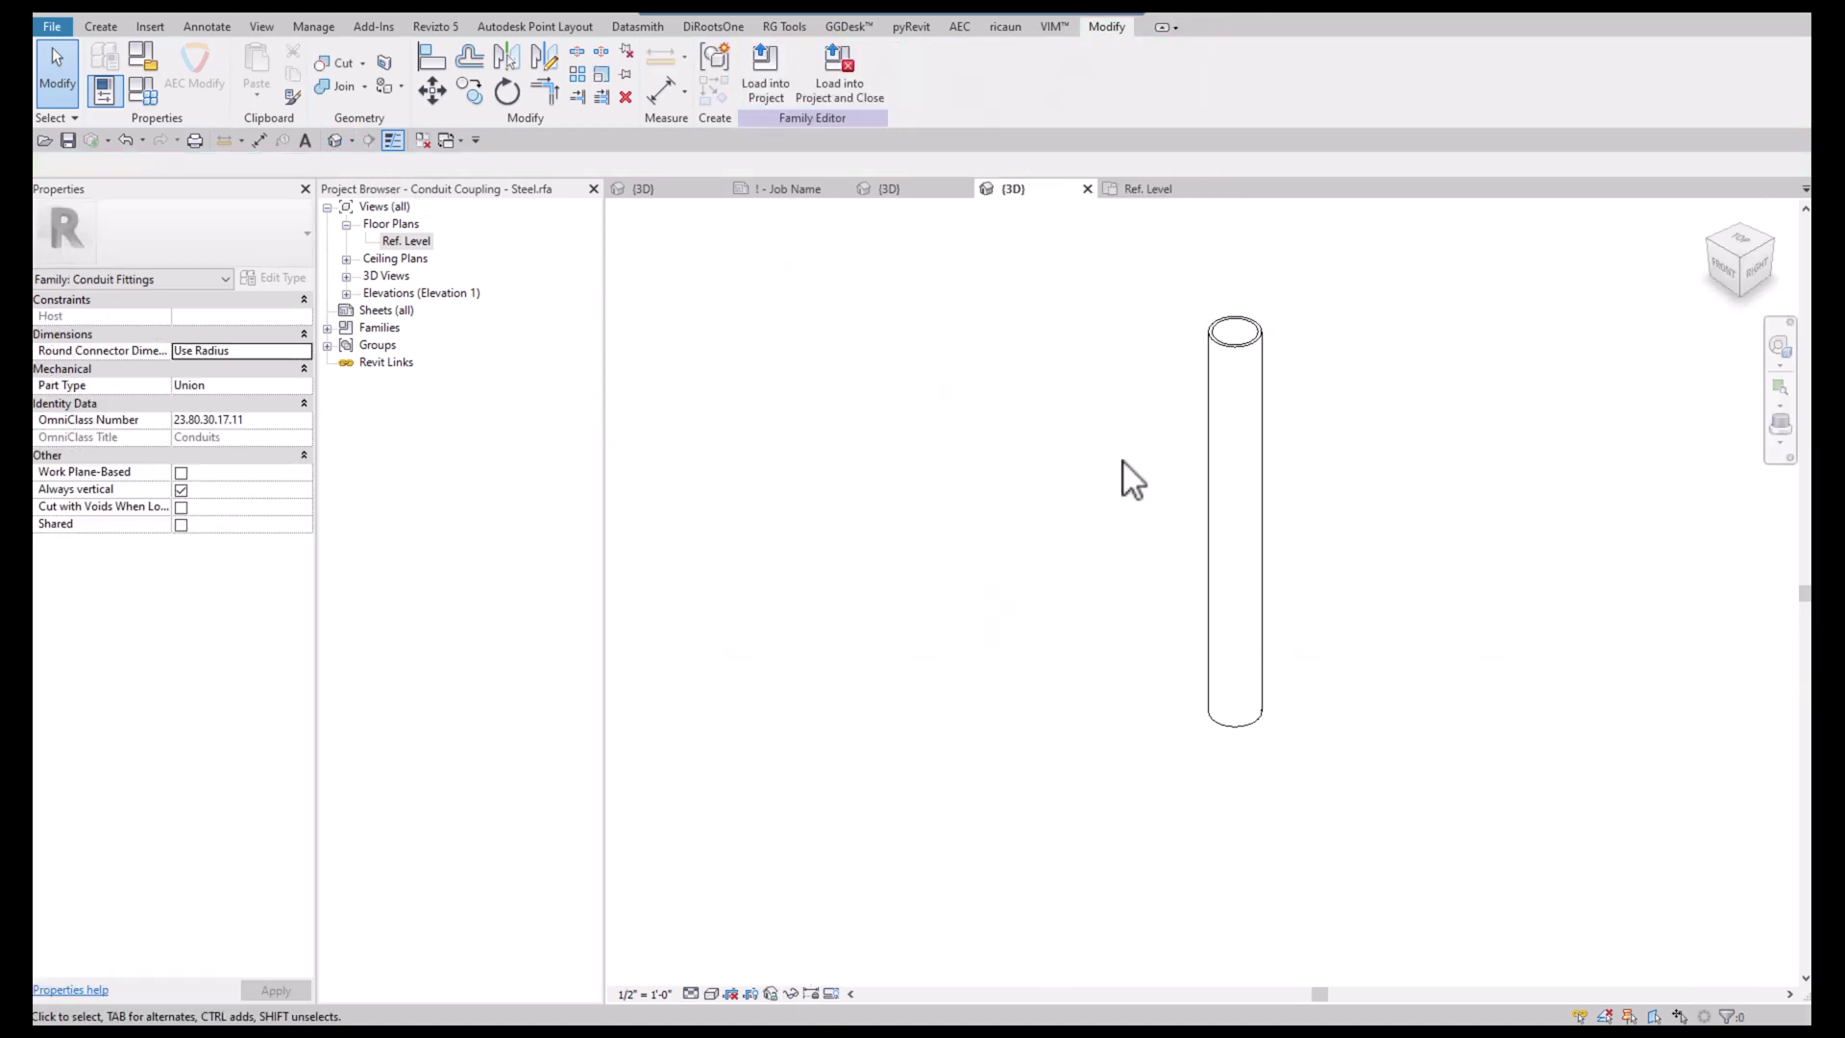
{"action": "left_click", "coordinate": [1207, 370]}
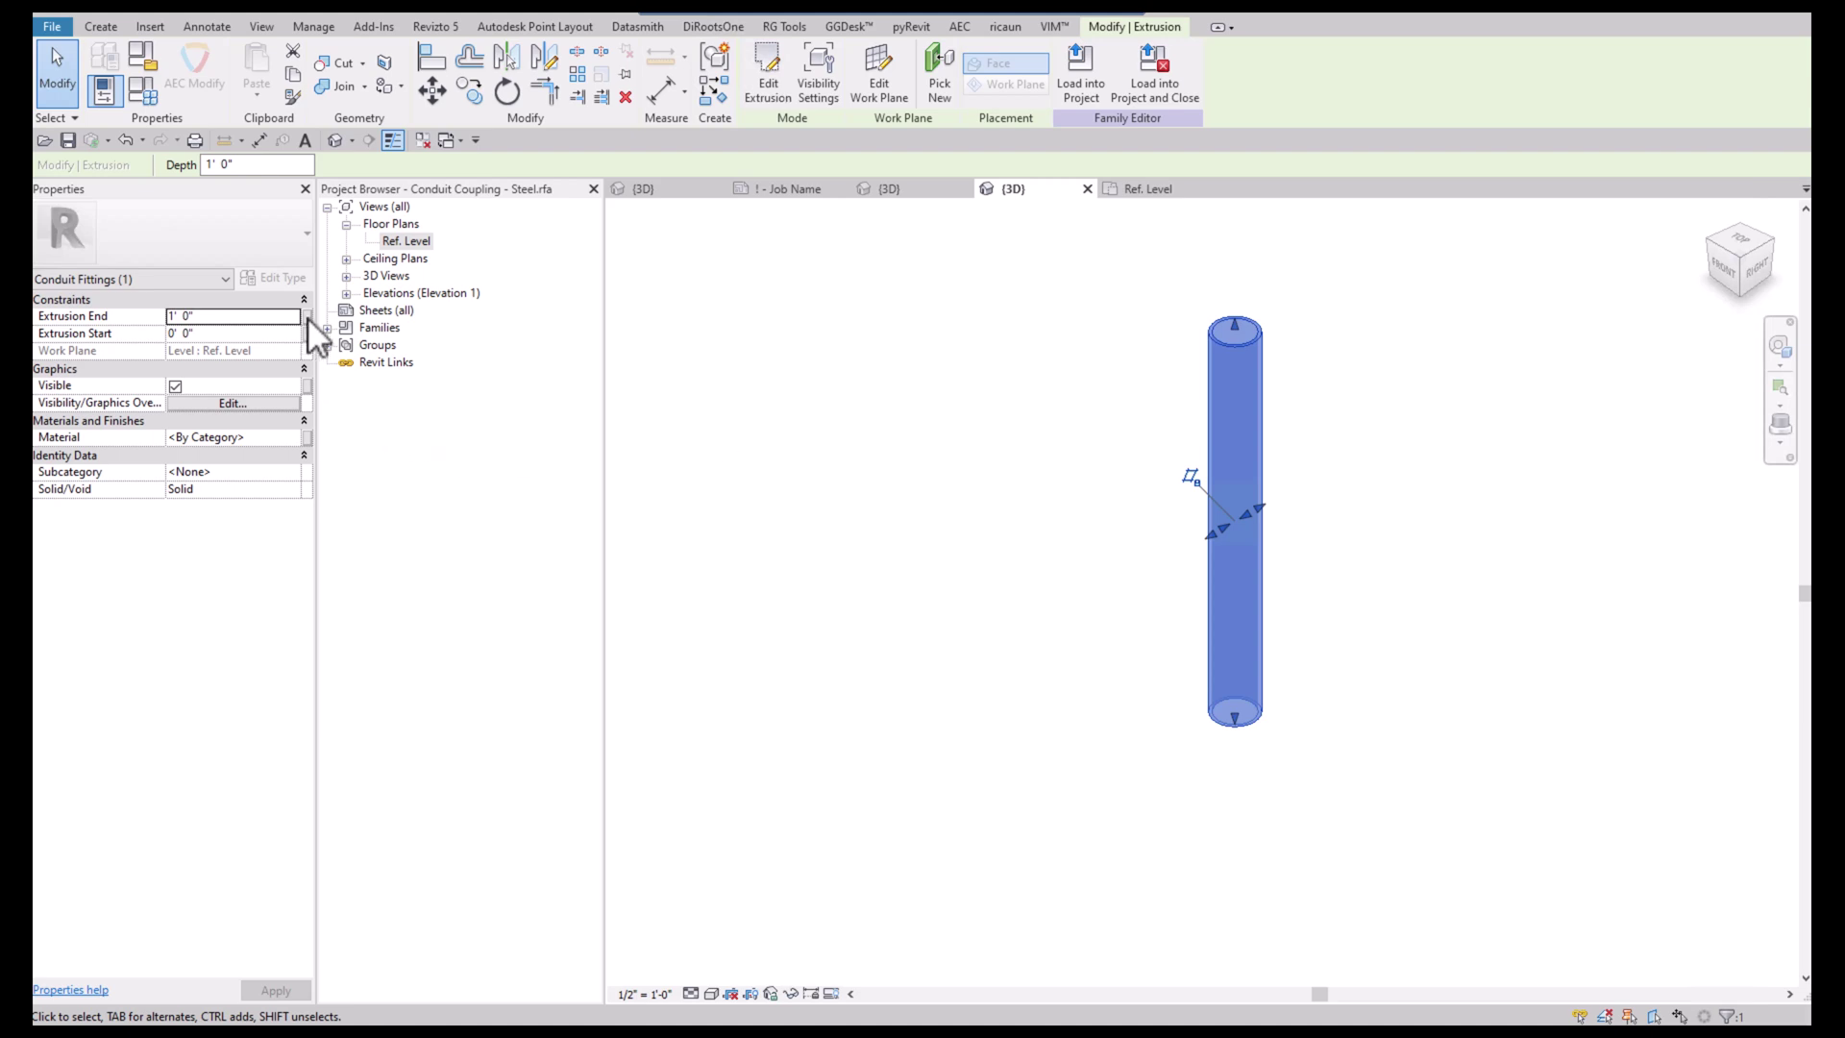
{"action": "left_click", "coordinate": [308, 317]}
{"action": "left_click", "coordinate": [859, 378]}
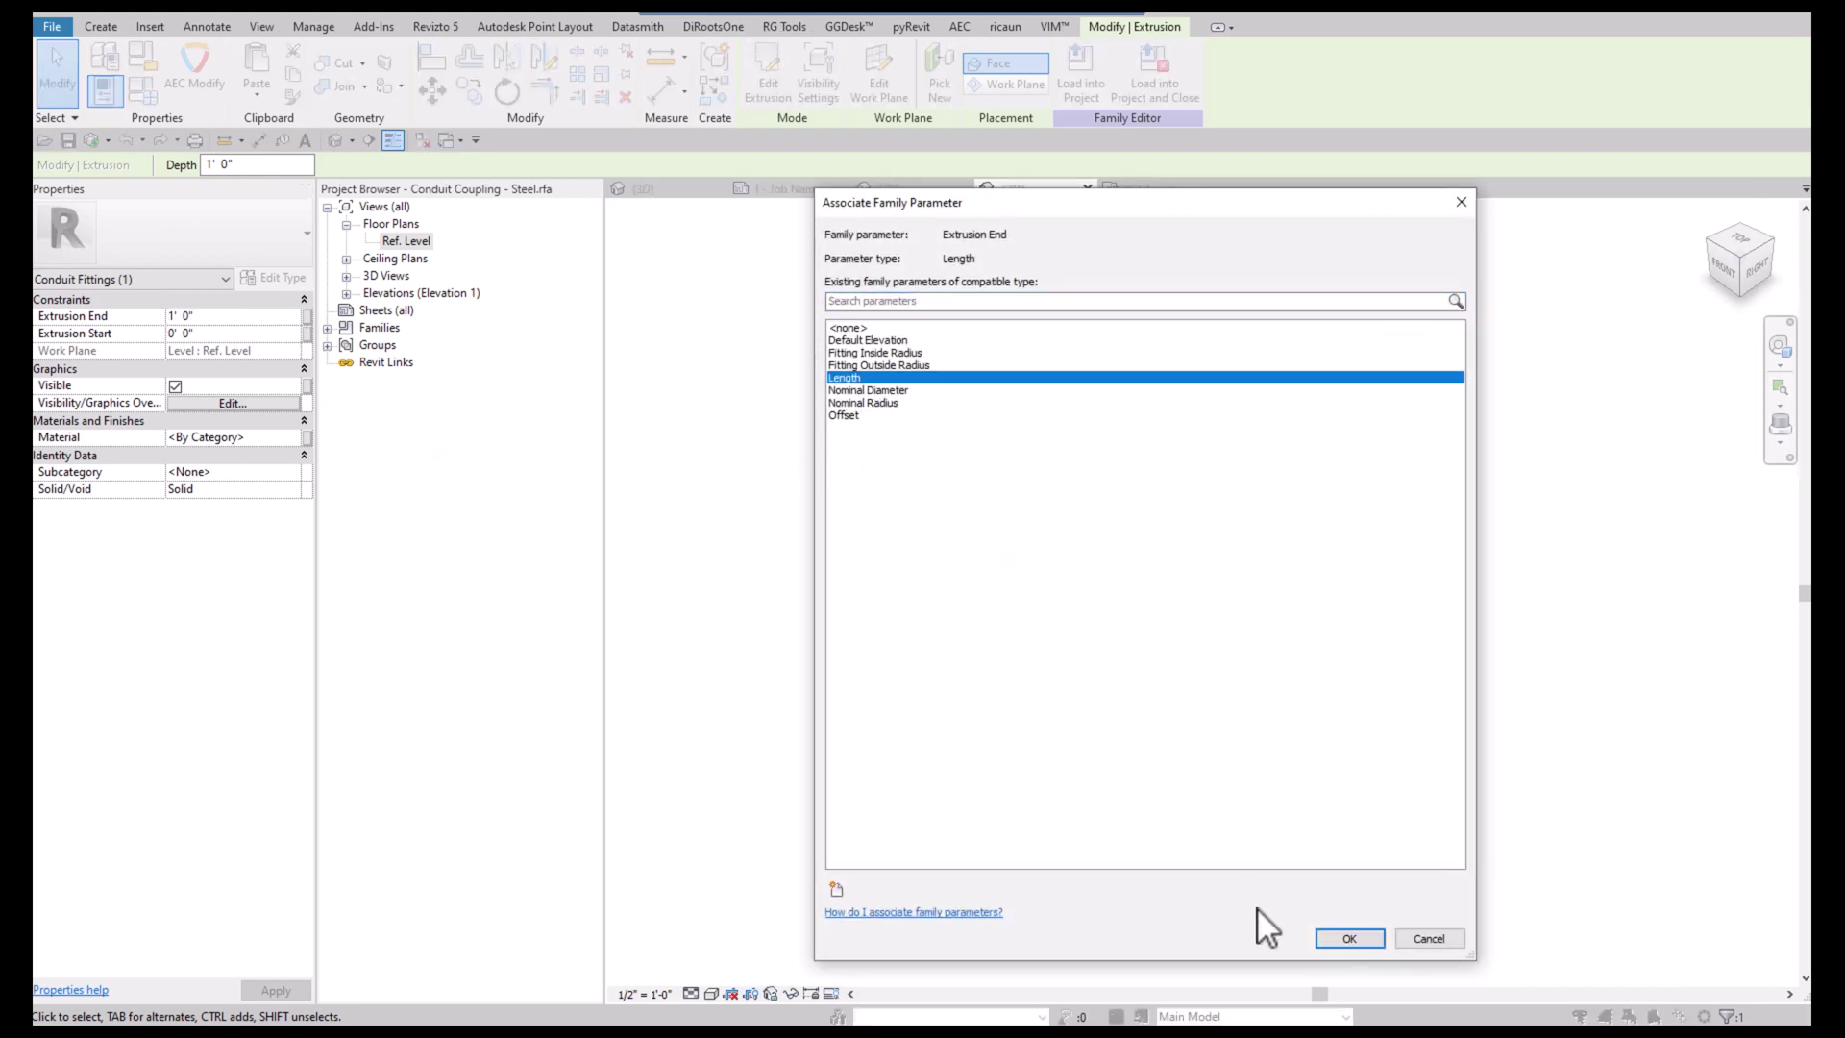
{"action": "left_click", "coordinate": [1350, 938]}
{"action": "left_click", "coordinate": [1005, 620]}
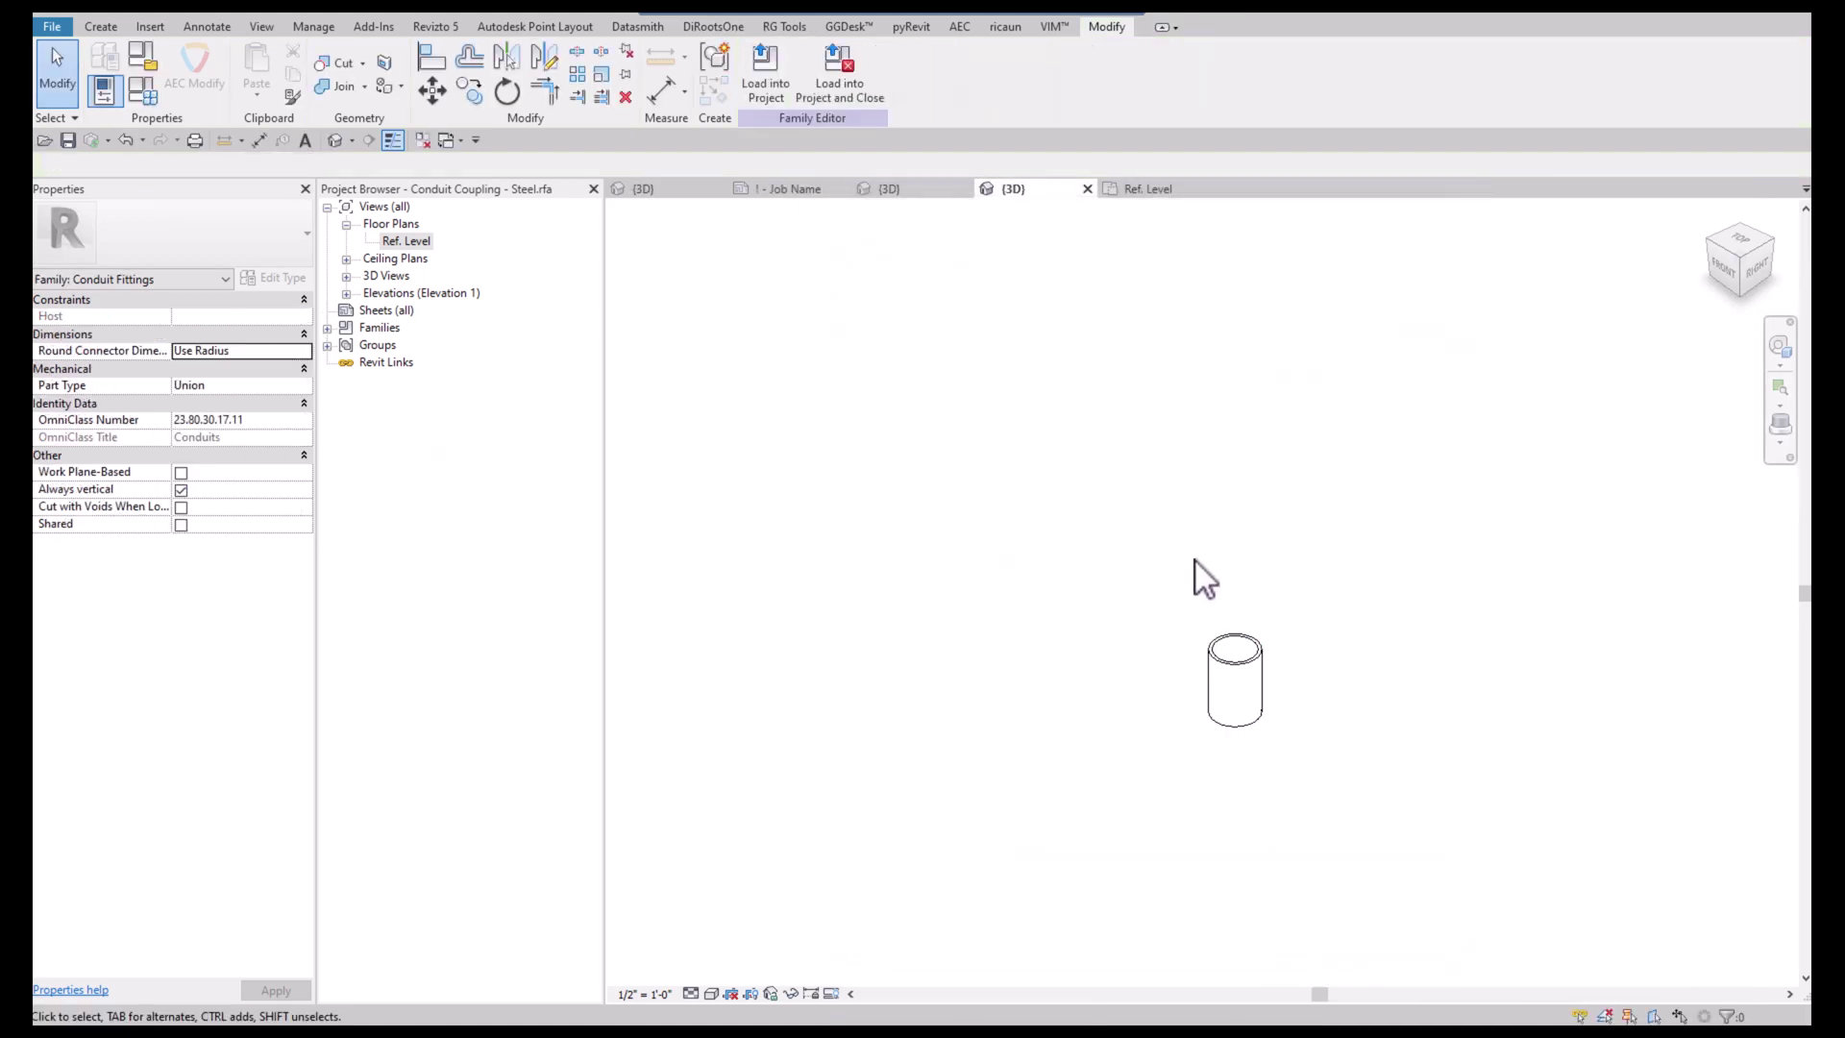
Show the coupling at Fine detail level with Shaded visual style
{"action": "left_click", "coordinate": [691, 994]}
{"action": "left_click", "coordinate": [711, 972]}
{"action": "left_click", "coordinate": [712, 992]}
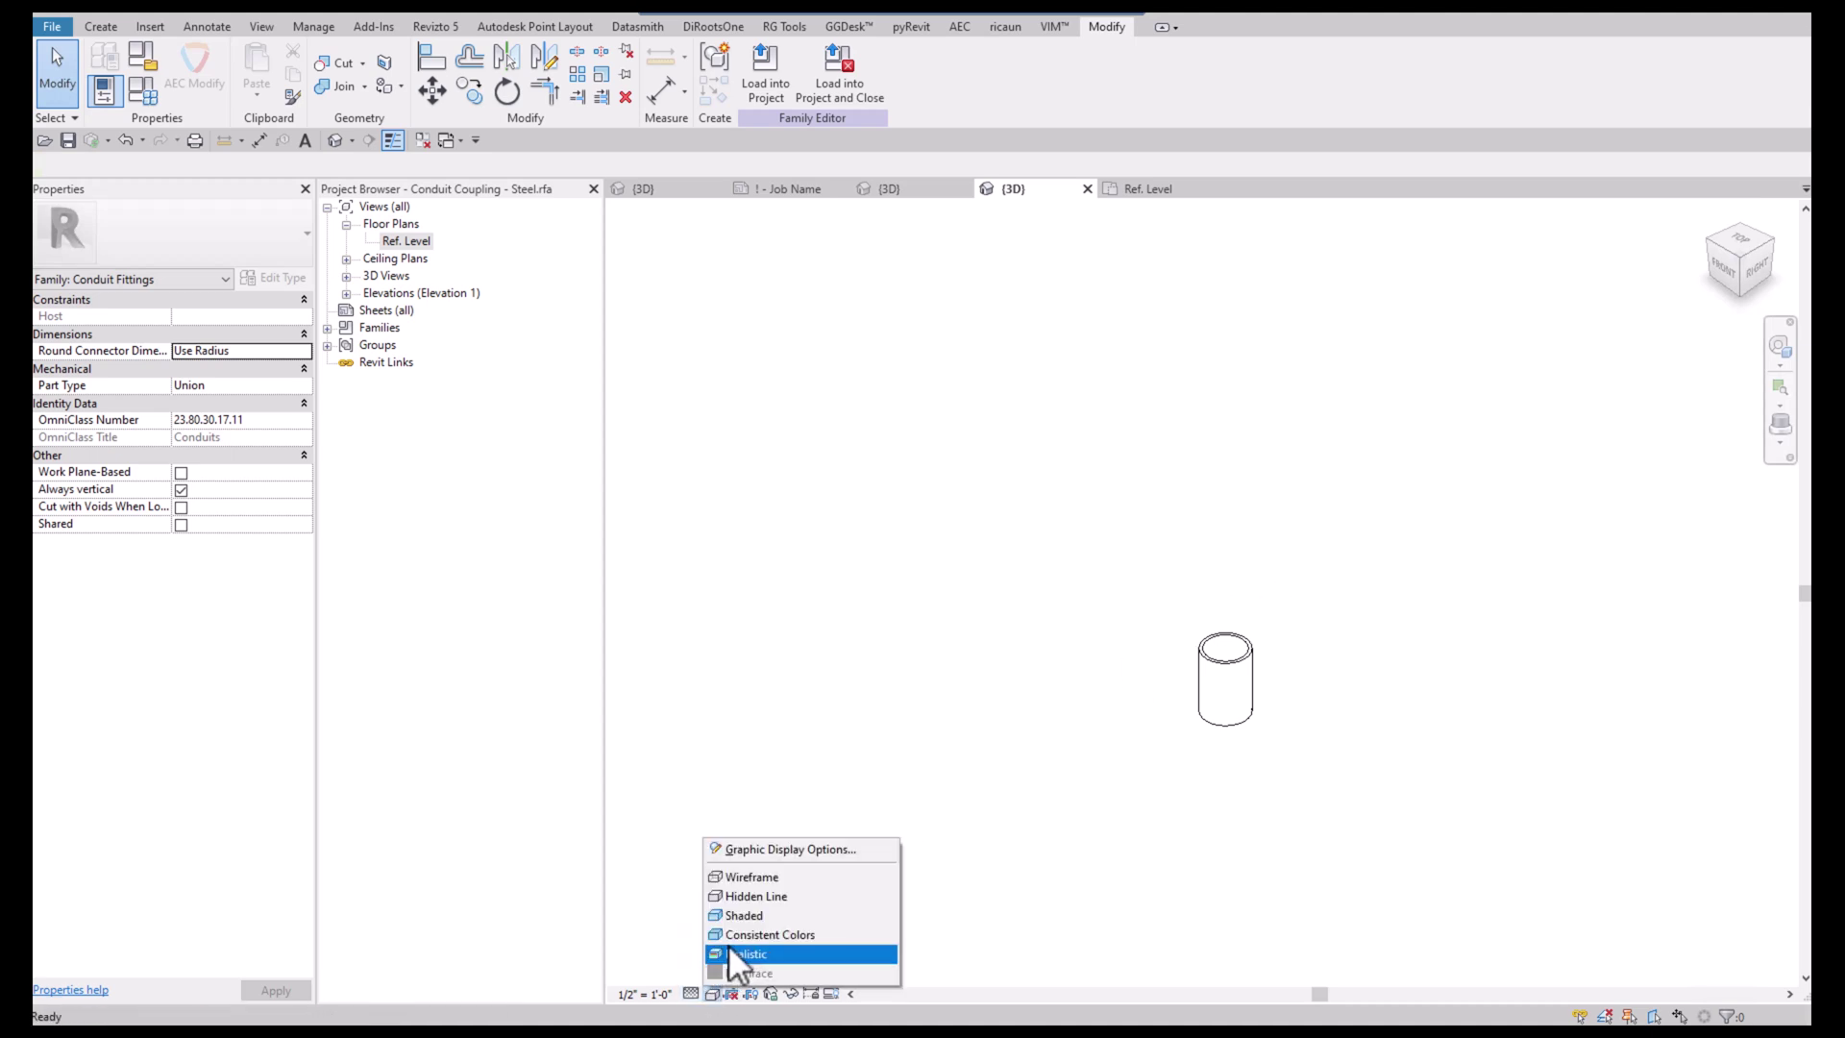
{"action": "left_click", "coordinate": [730, 915]}
{"action": "scroll", "coordinate": [1255, 672], "scroll_direction": "up", "scroll_amount": 3}
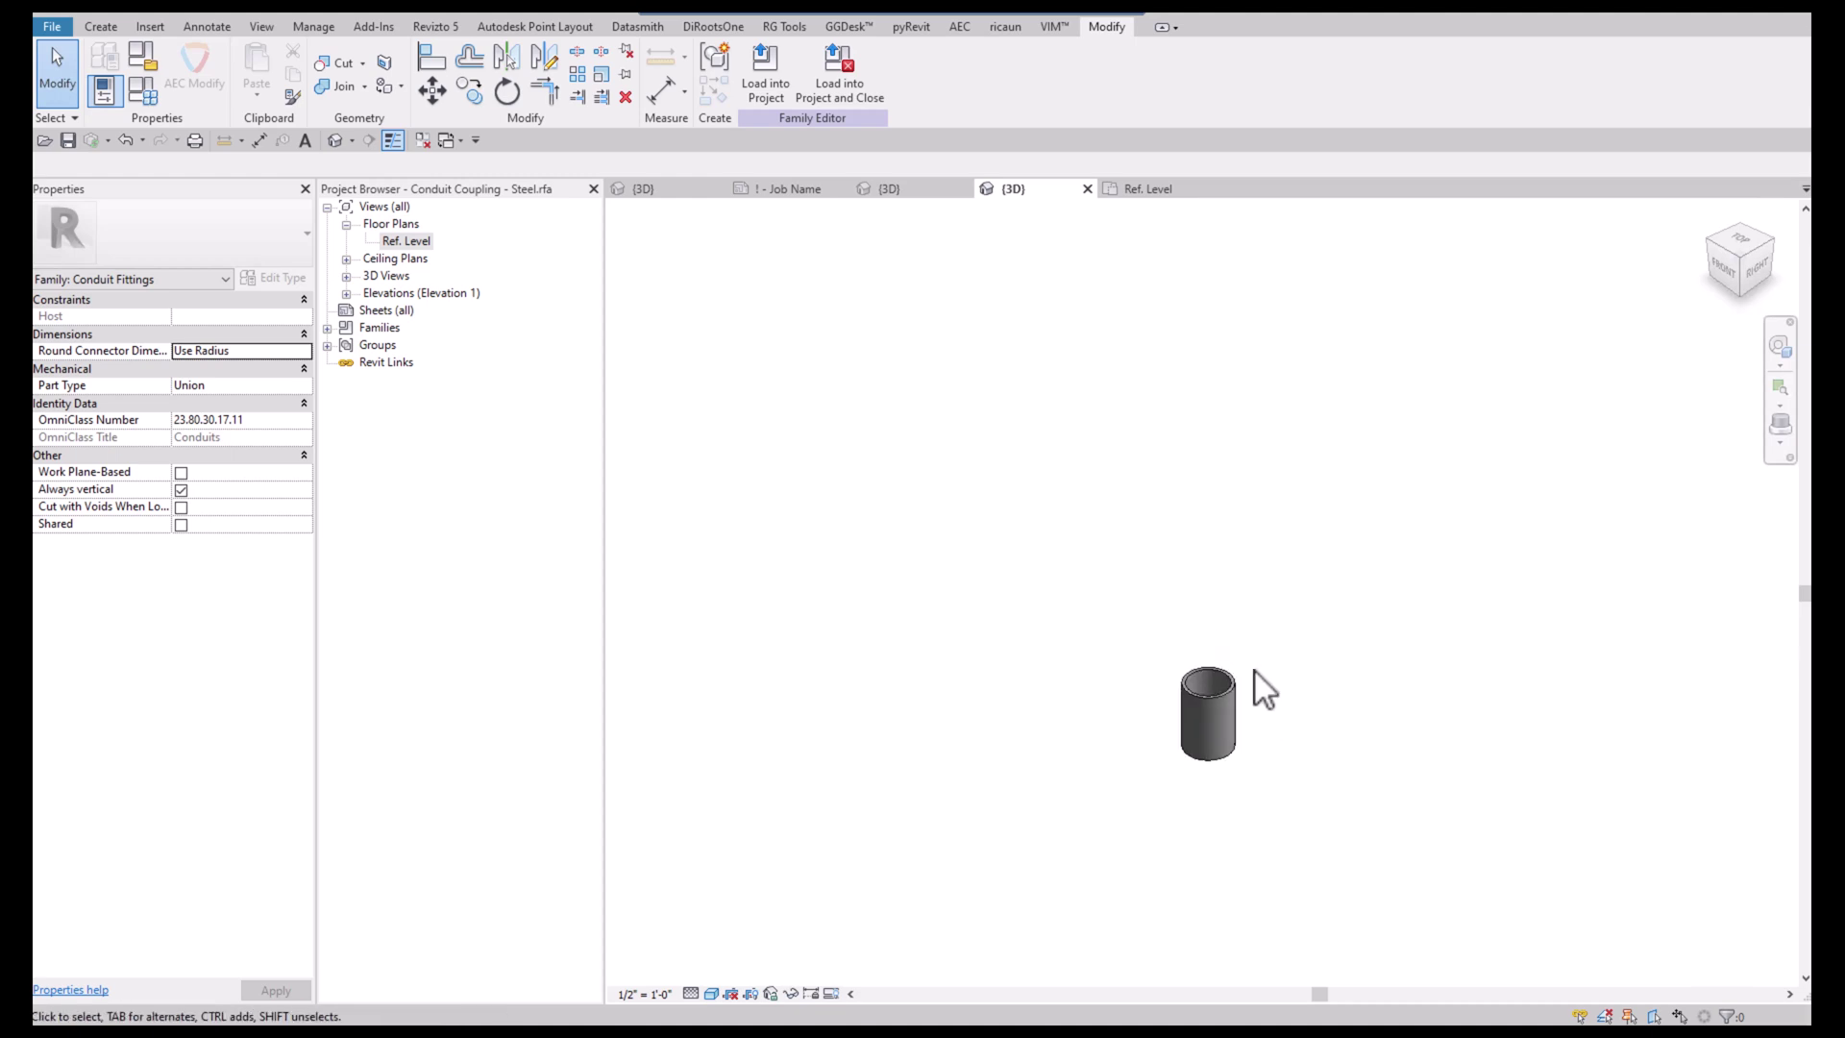
{"action": "middle_click_drag", "start_coordinate": [1254, 672], "coordinate": [1288, 634]}
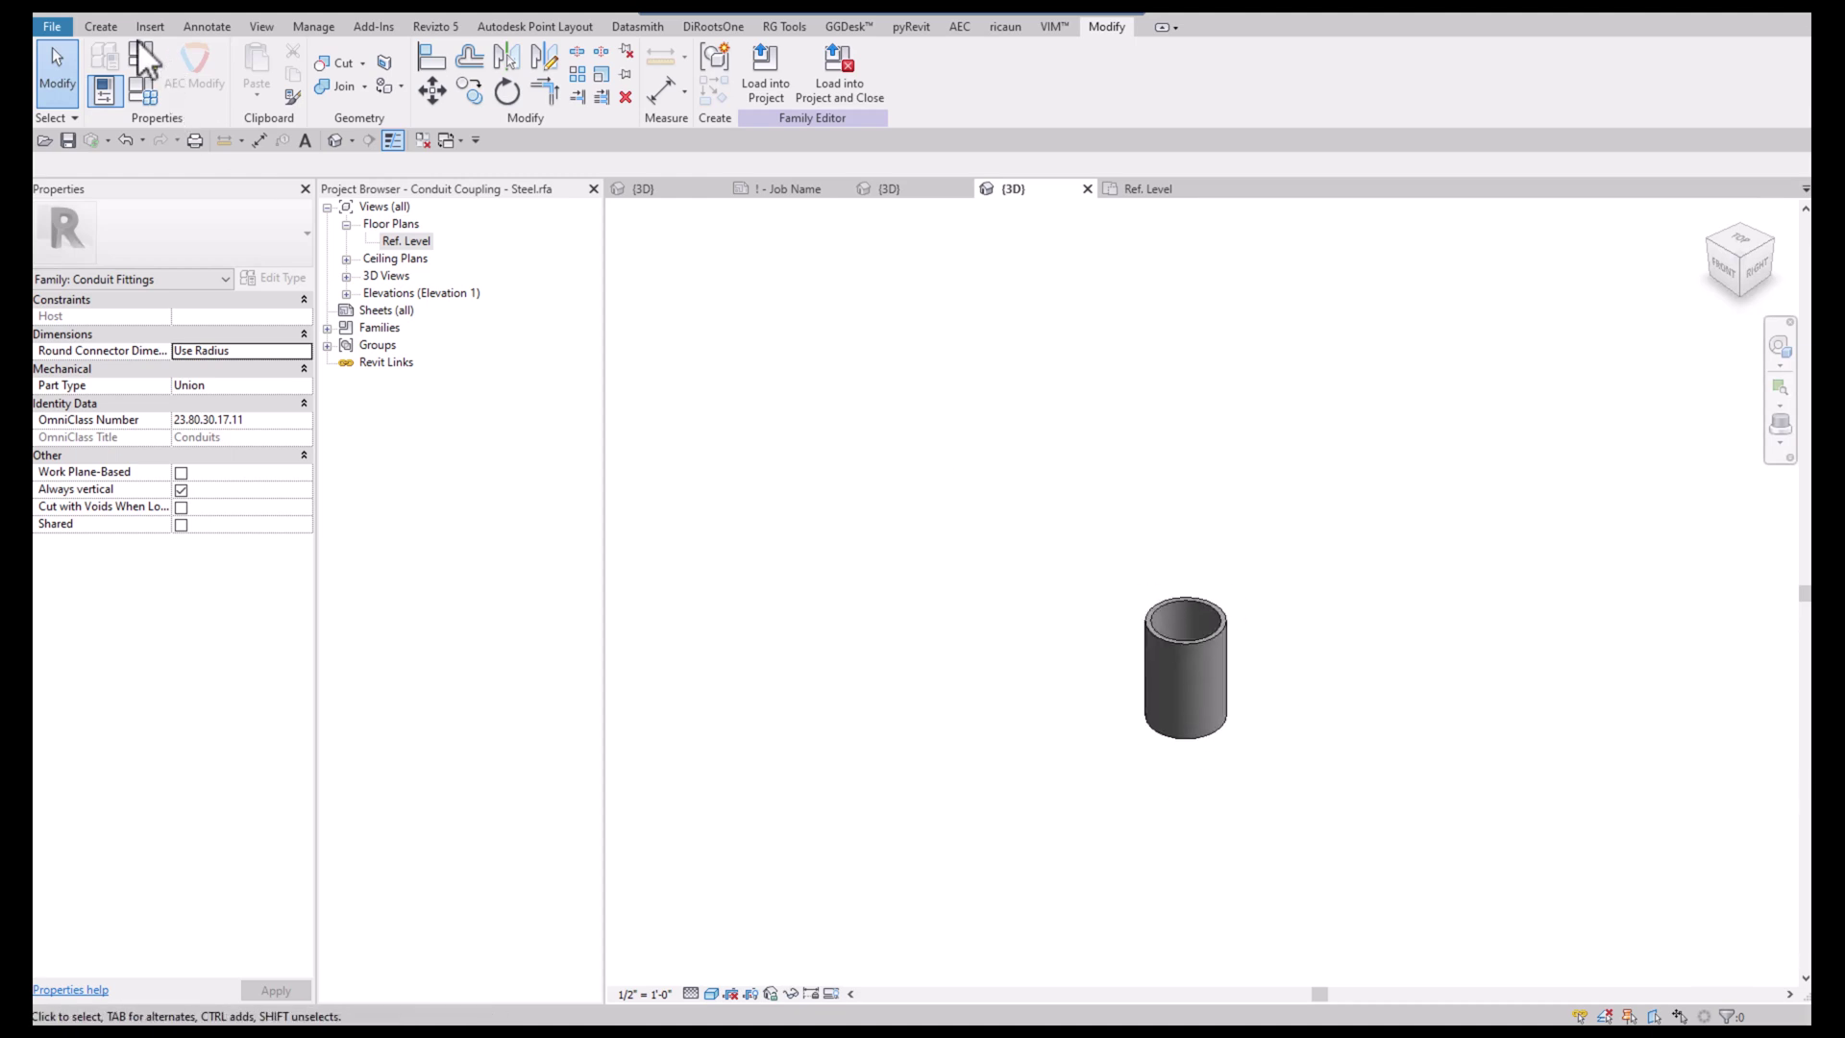
Place a diameter-based conduit connector on the cylinder's bottom edge
{"action": "left_click", "coordinate": [101, 26]}
{"action": "left_click", "coordinate": [1069, 71]}
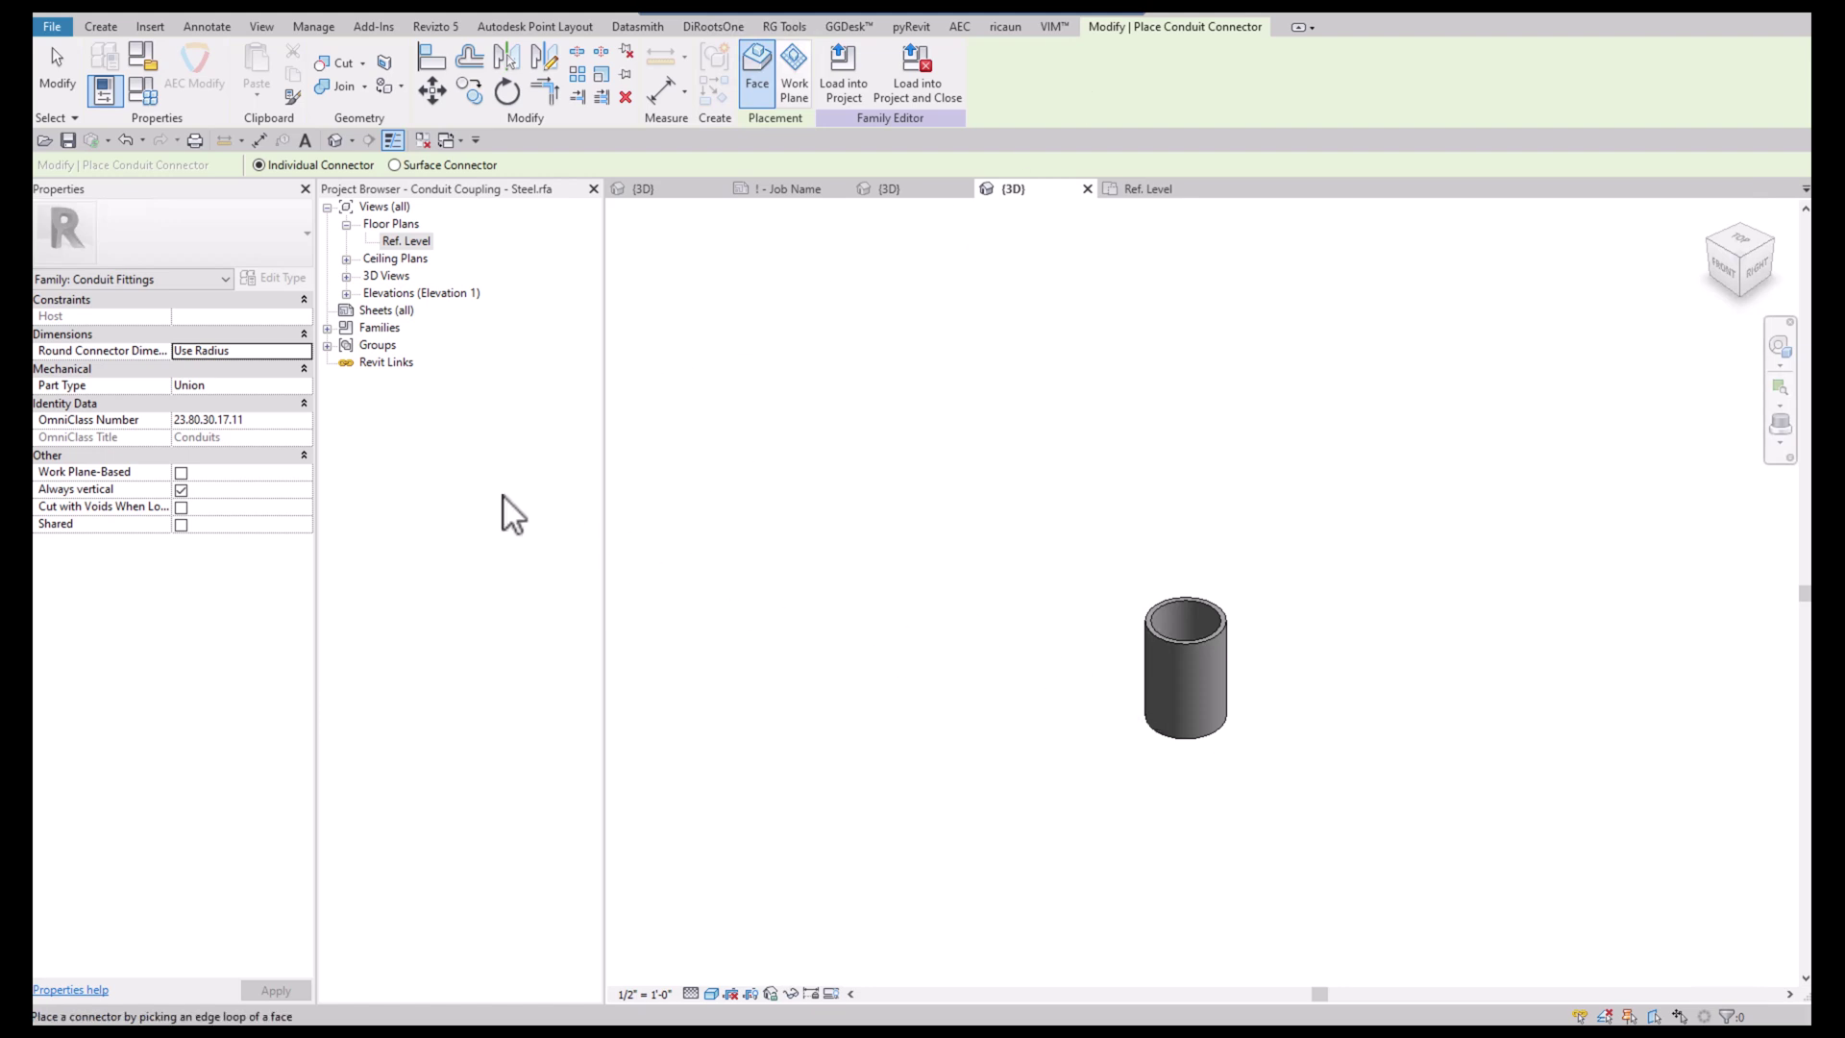
{"action": "left_click", "coordinate": [289, 349]}
{"action": "left_click", "coordinate": [288, 350]}
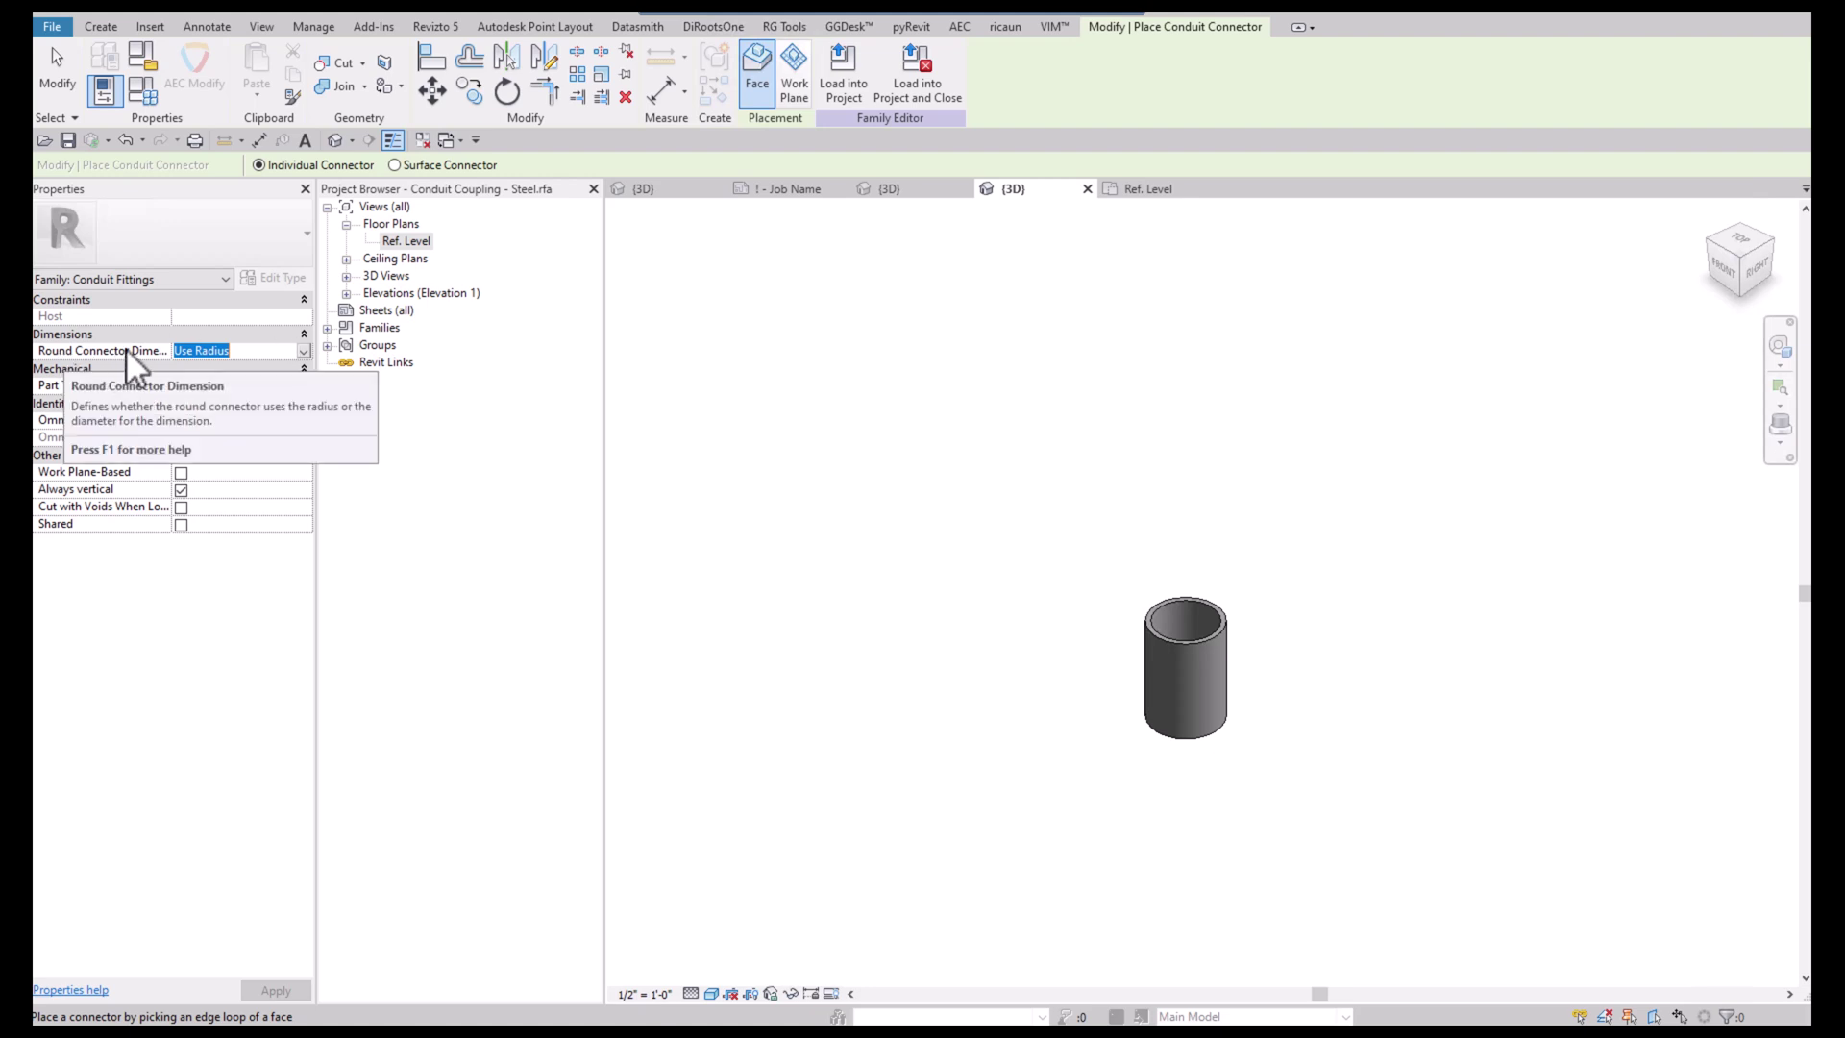
{"action": "left_click", "coordinate": [304, 352]}
{"action": "left_click", "coordinate": [219, 382]}
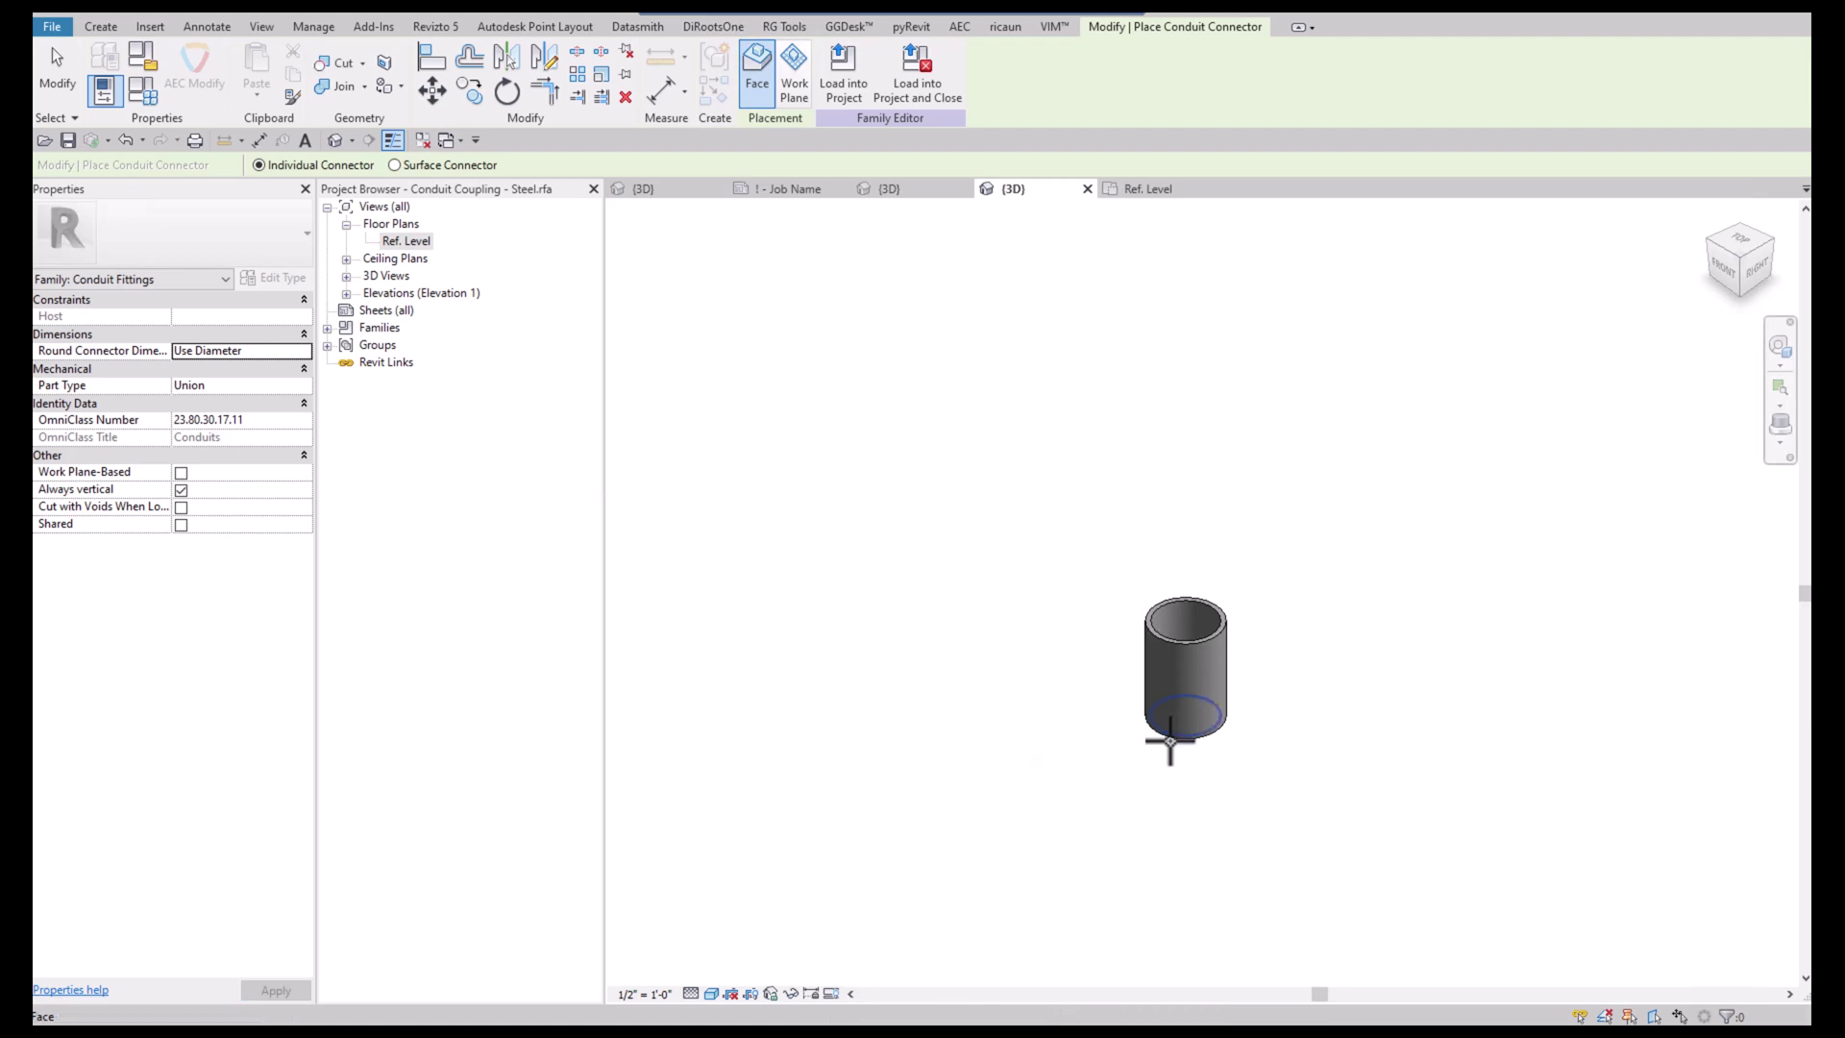
{"action": "left_click", "coordinate": [1171, 740]}
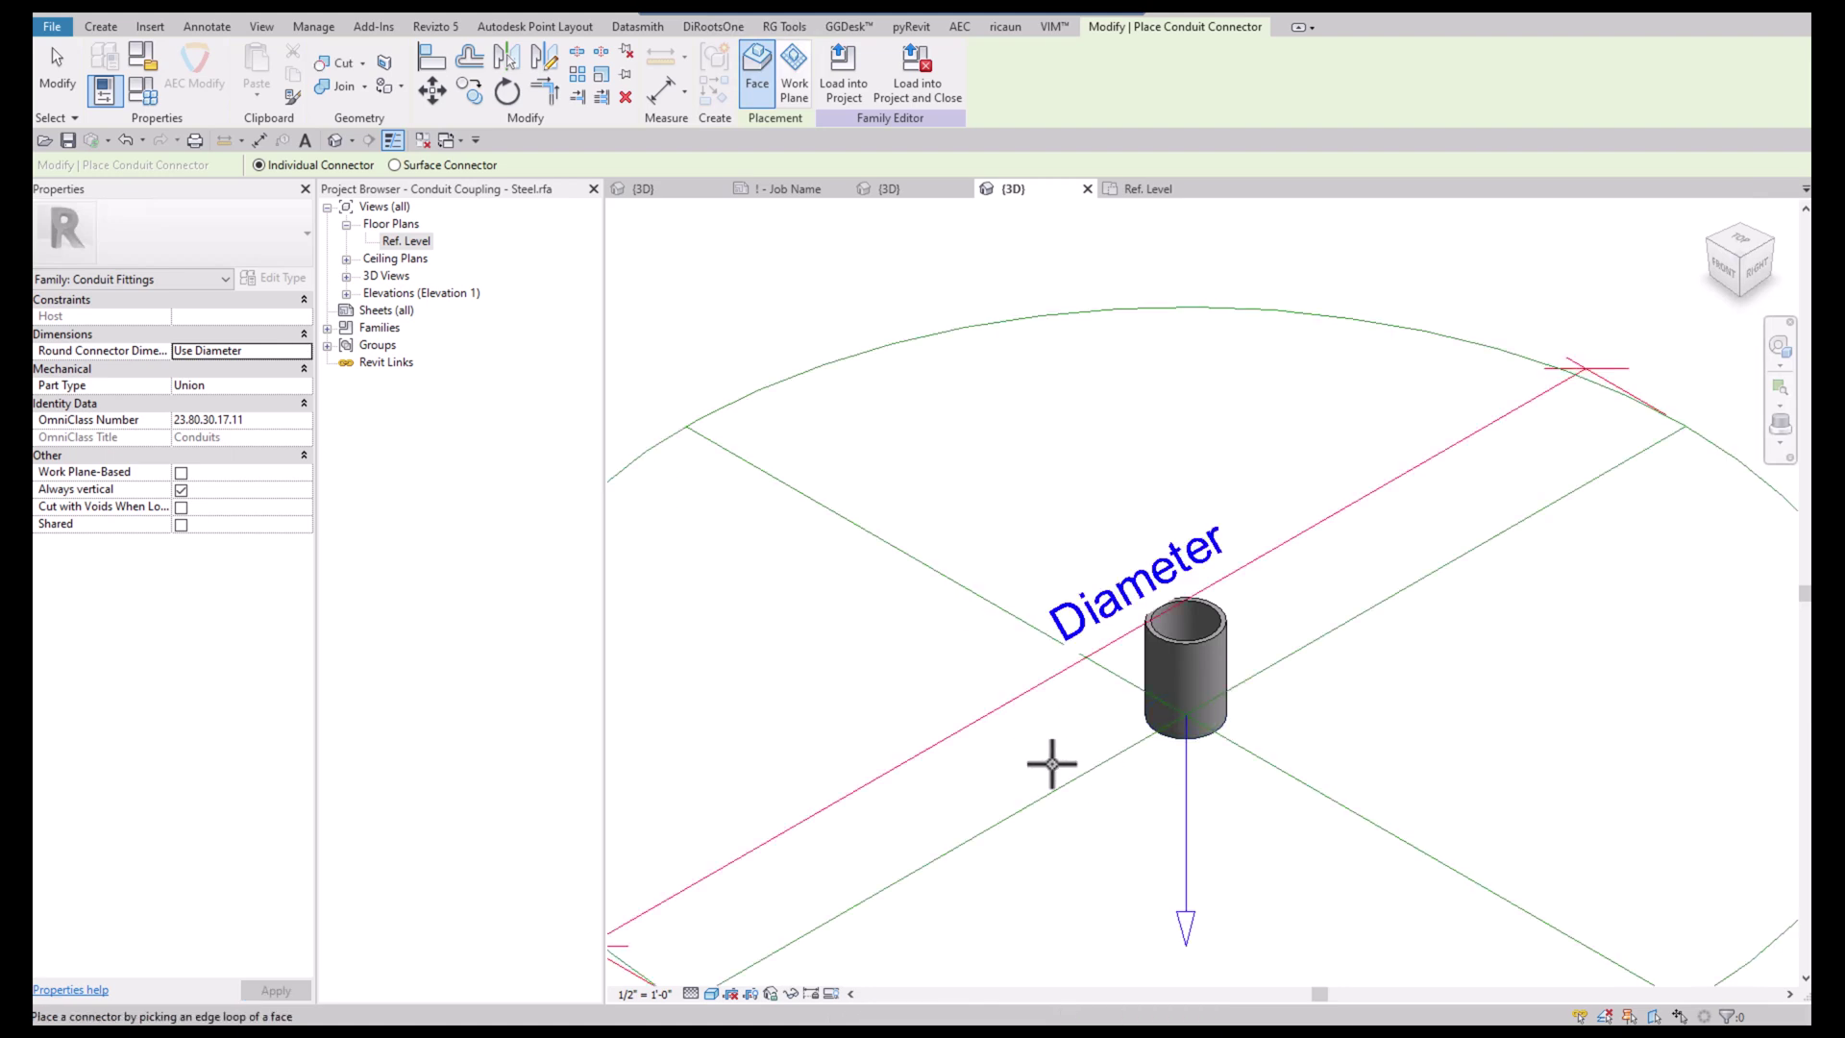
{"action": "key", "text": "Escape"}
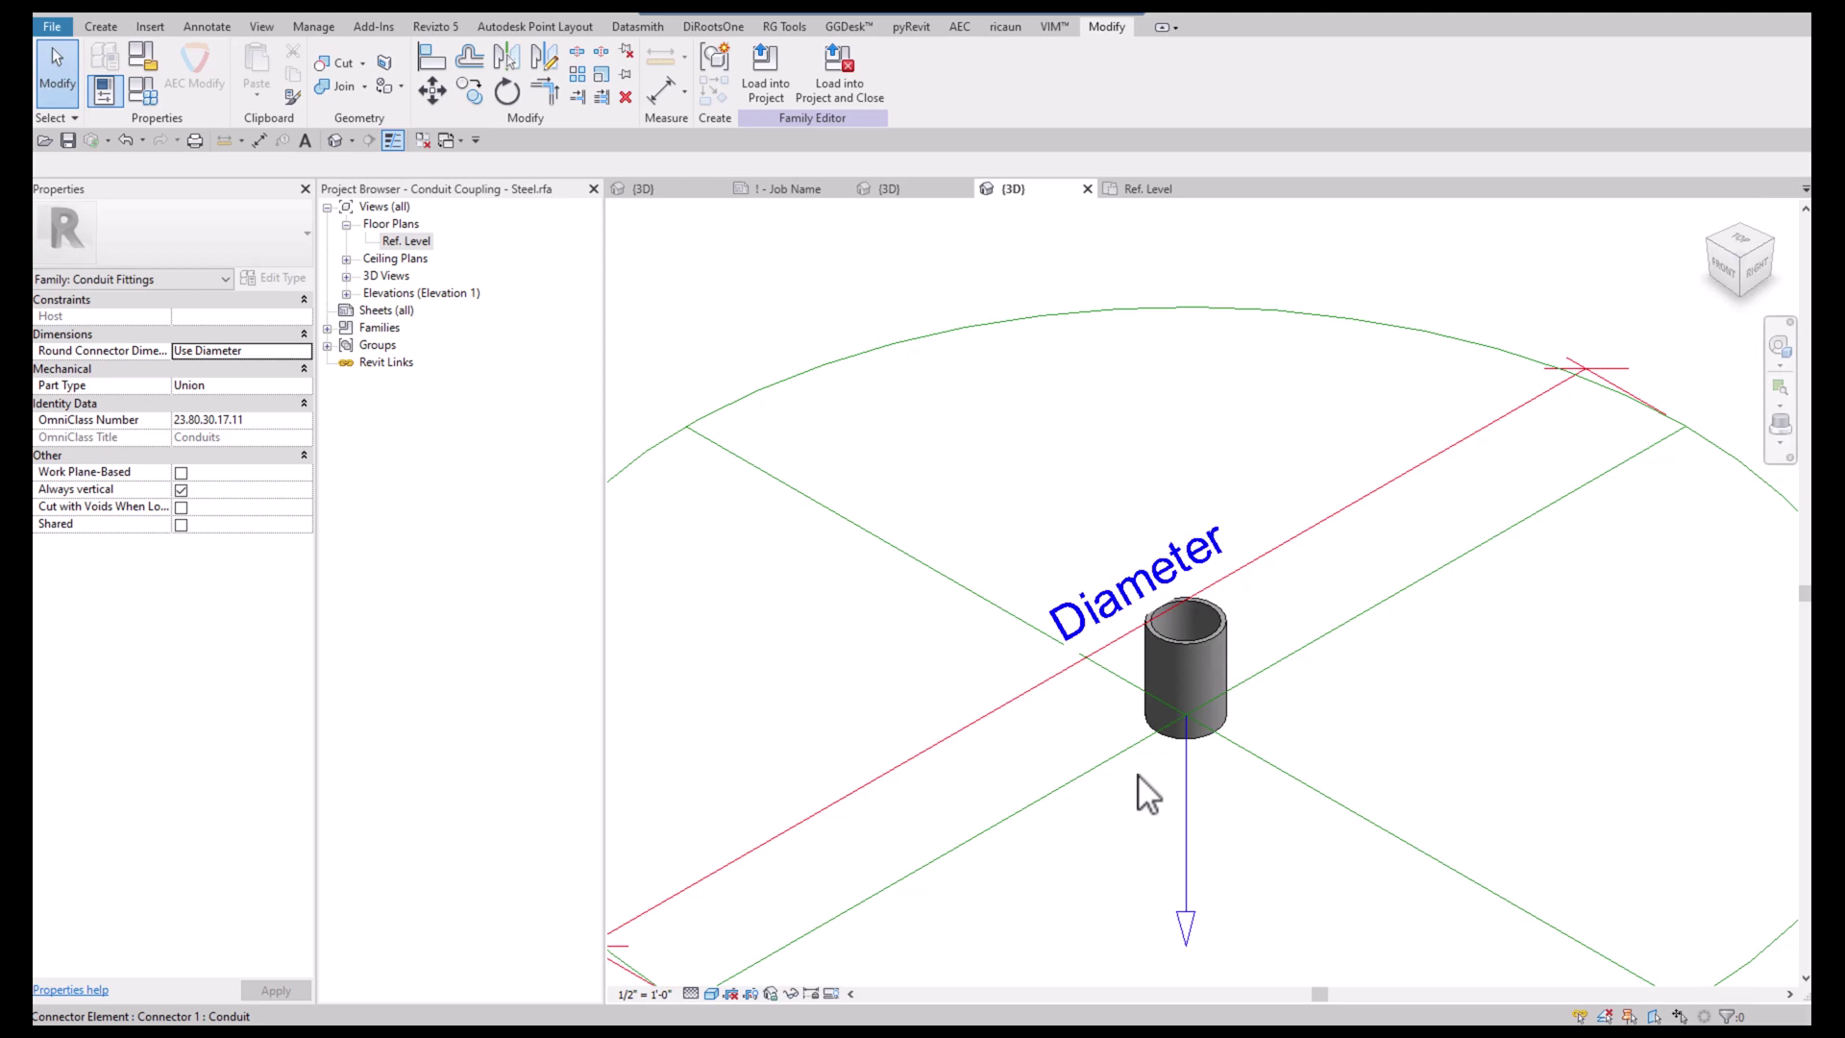
Flip the connector upward and link its Diameter to the Nominal Diameter parameter
{"action": "left_click", "coordinate": [1320, 794]}
{"action": "scroll", "coordinate": [1282, 797], "scroll_direction": "down", "scroll_amount": 3}
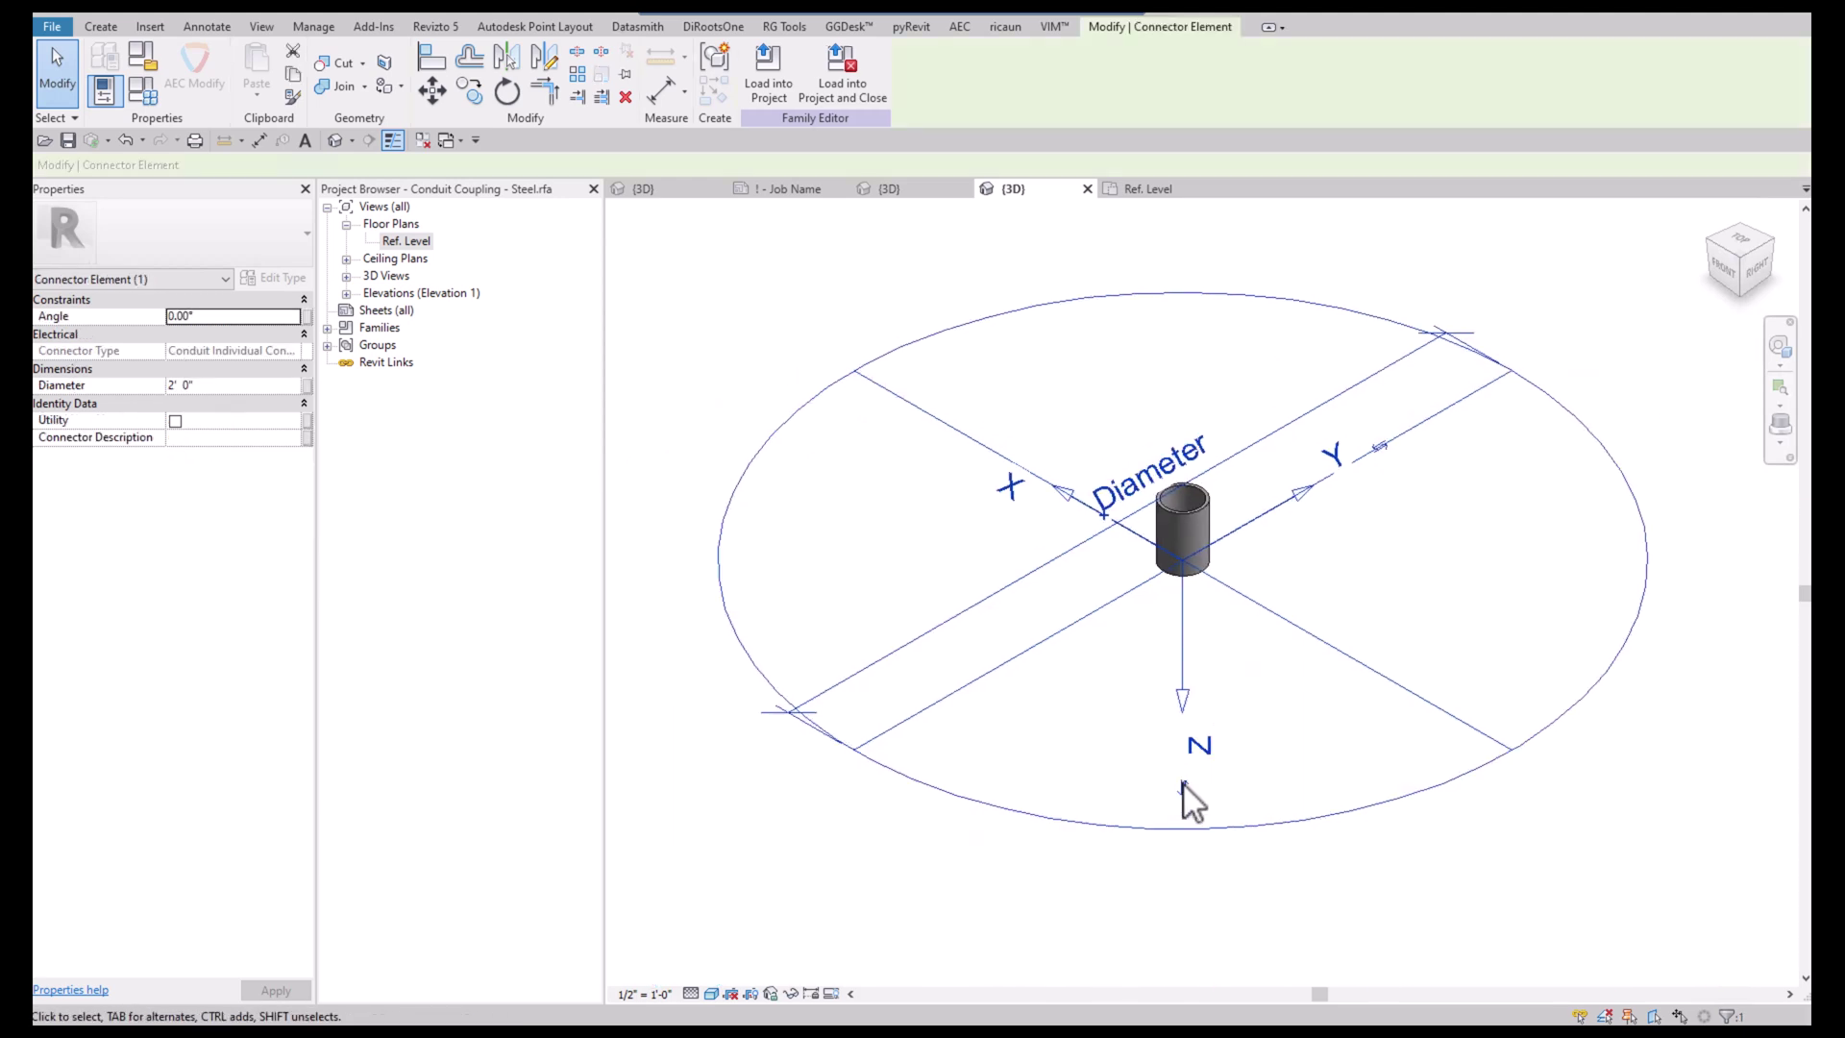
{"action": "left_click", "coordinate": [1184, 794]}
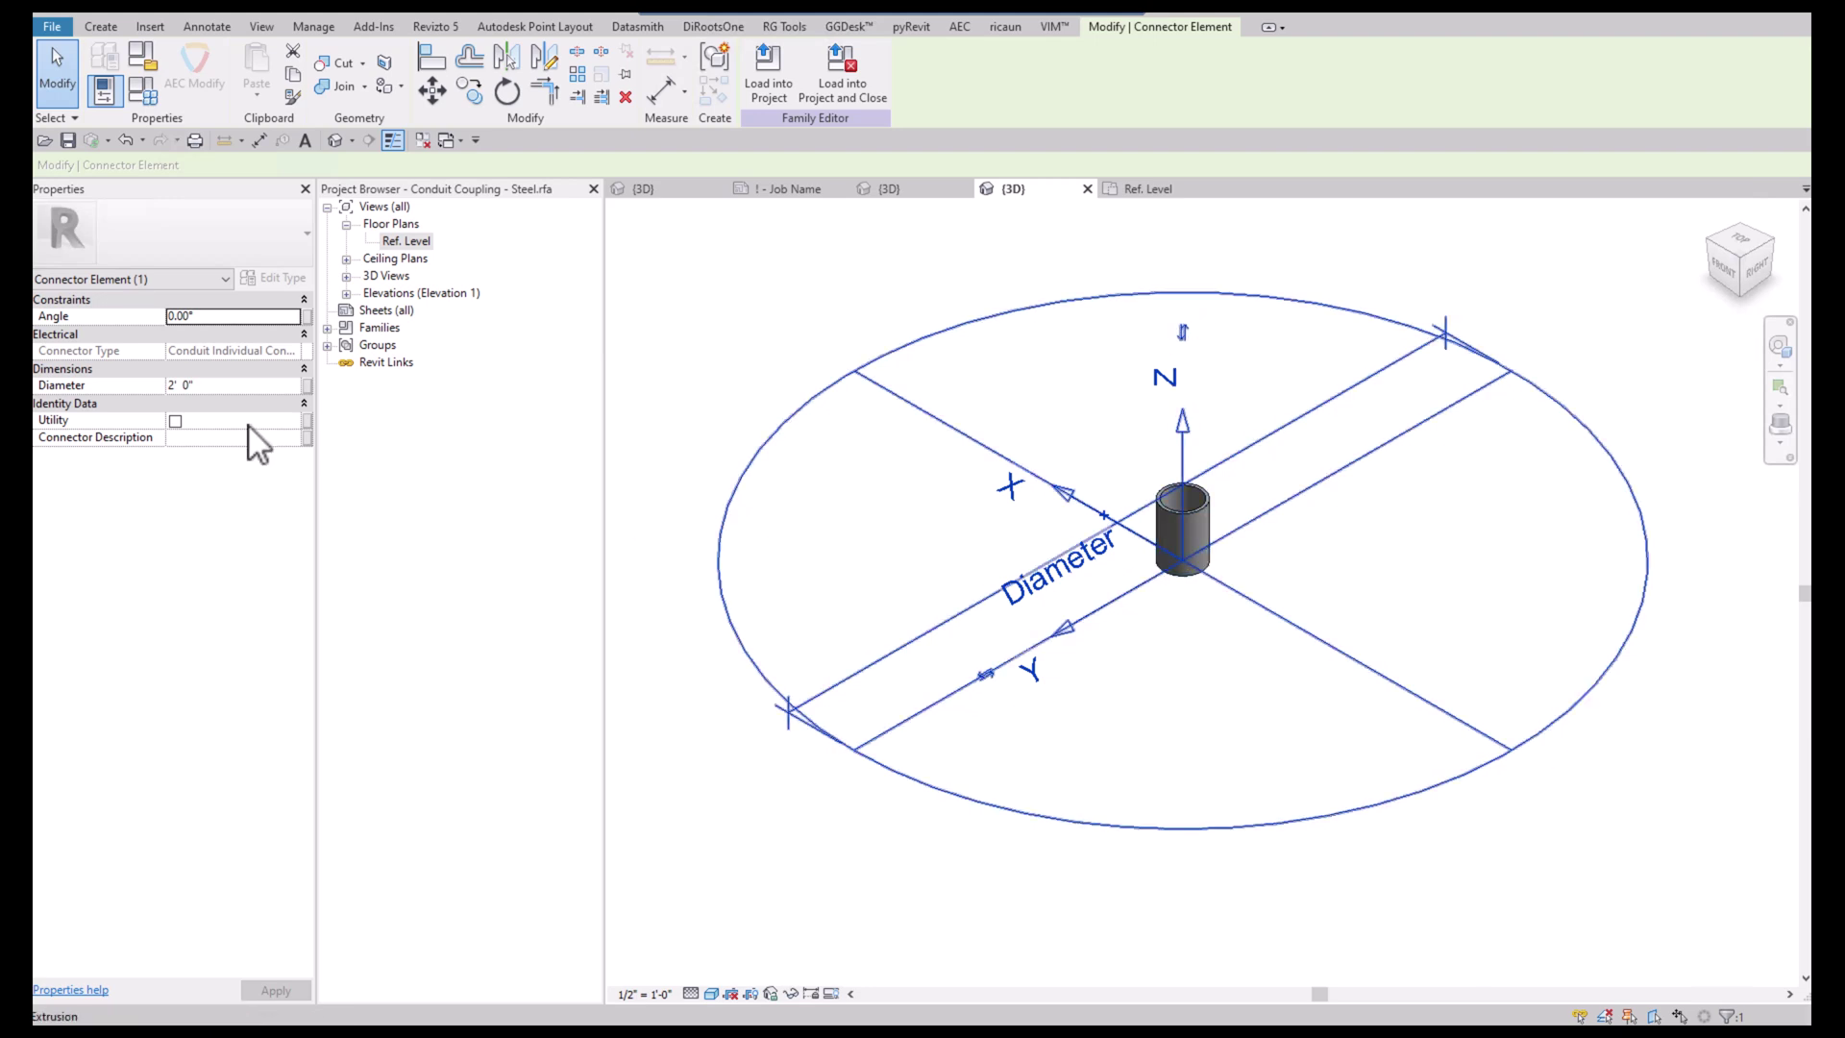
{"action": "left_click", "coordinate": [307, 386]}
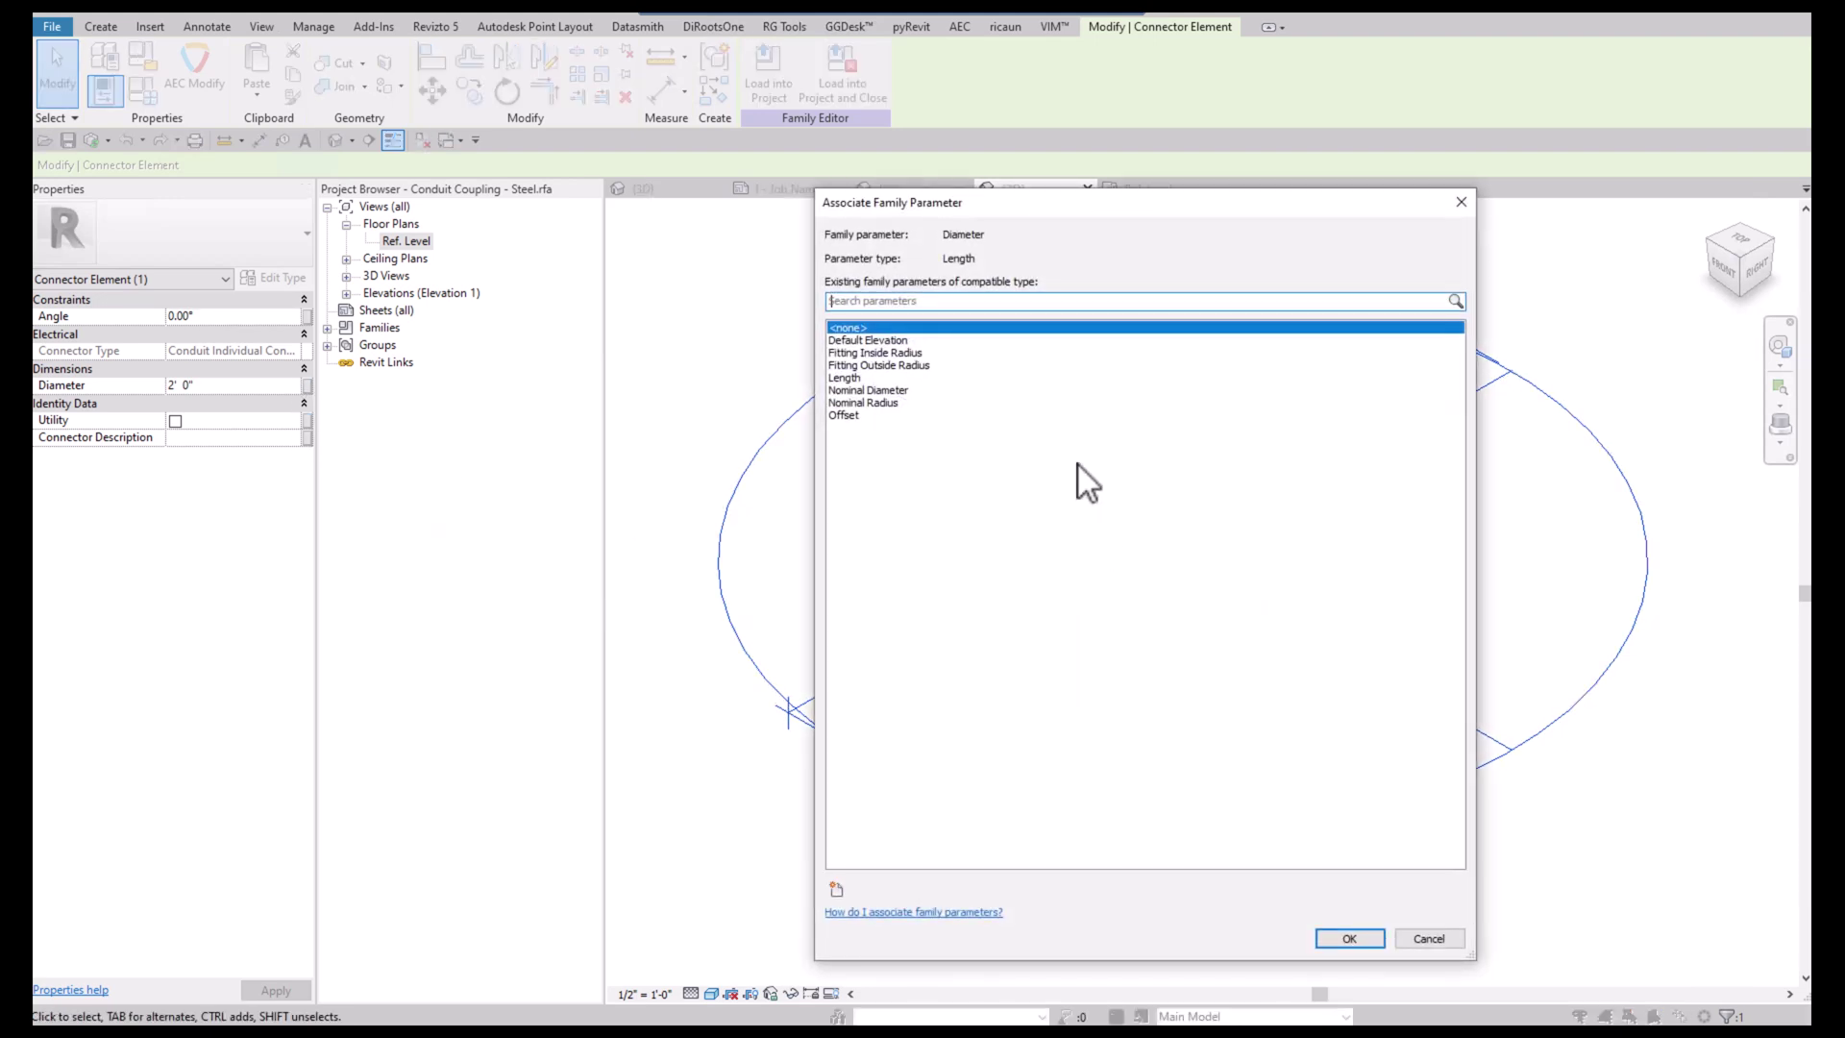
{"action": "left_click", "coordinate": [875, 405]}
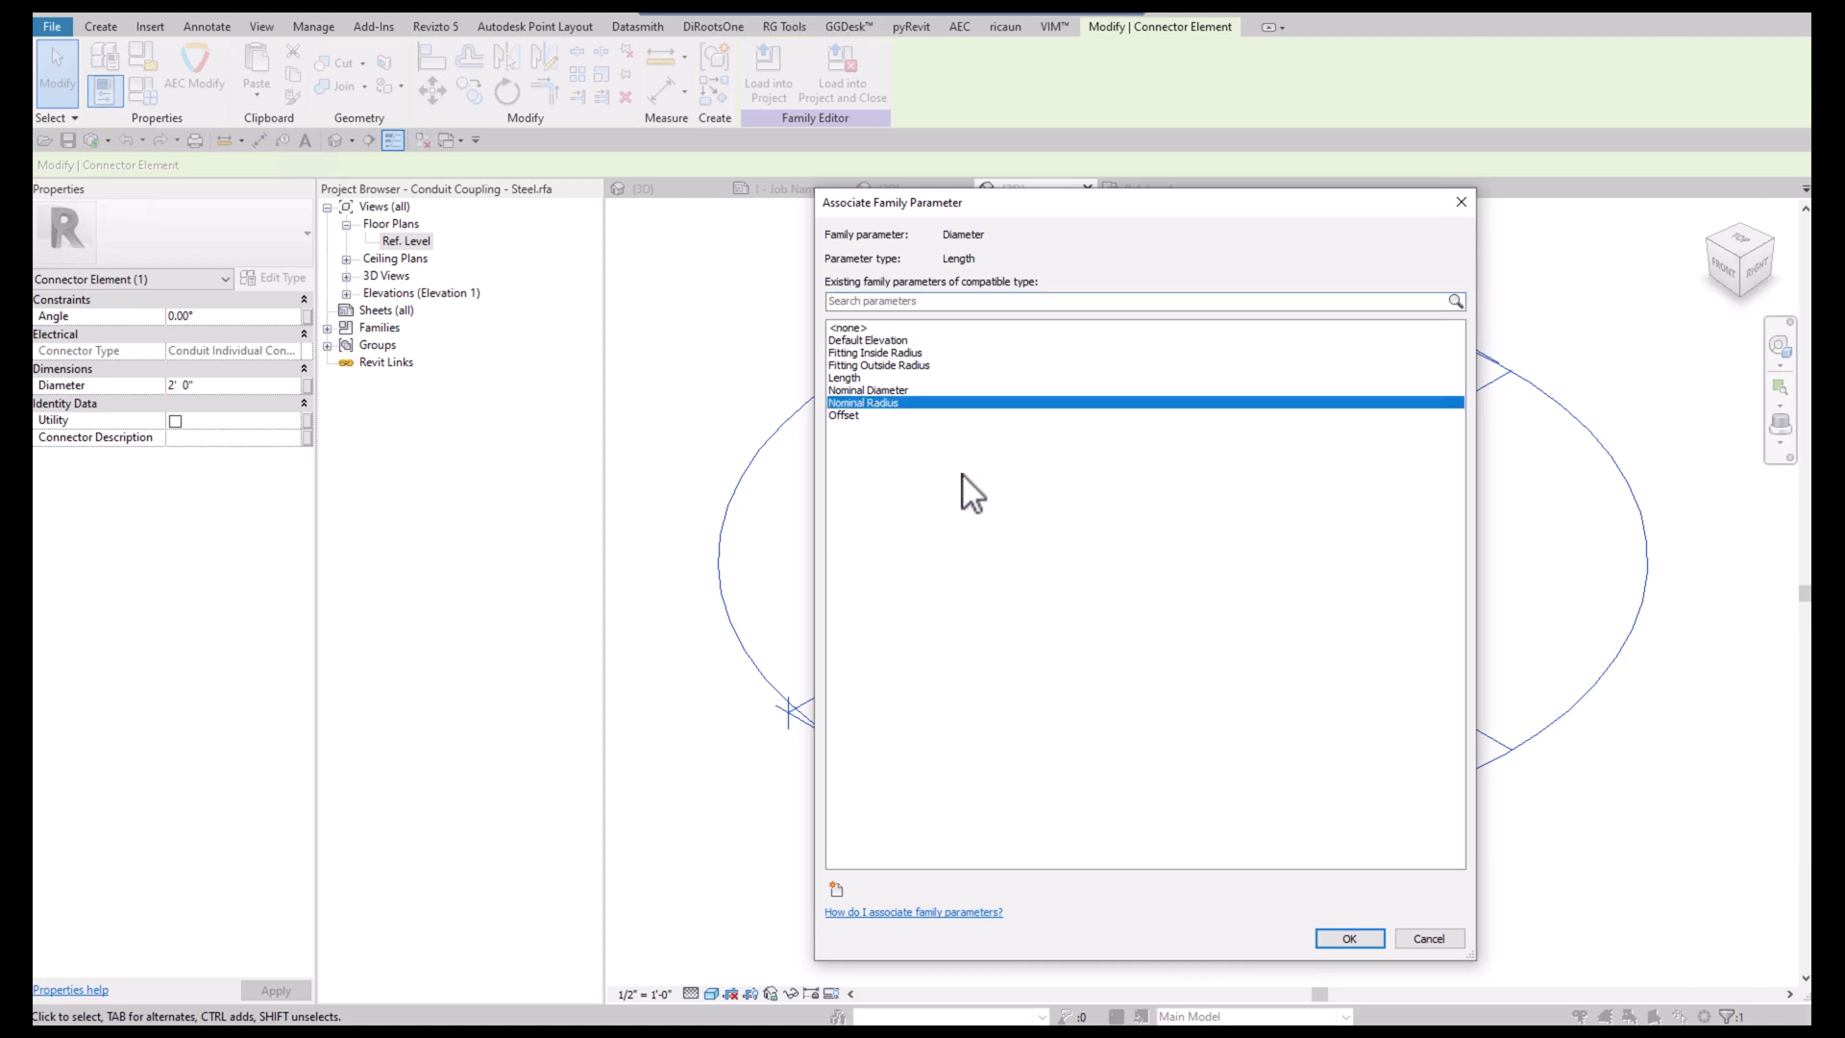
{"action": "left_click", "coordinate": [894, 391]}
{"action": "left_click", "coordinate": [1331, 938]}
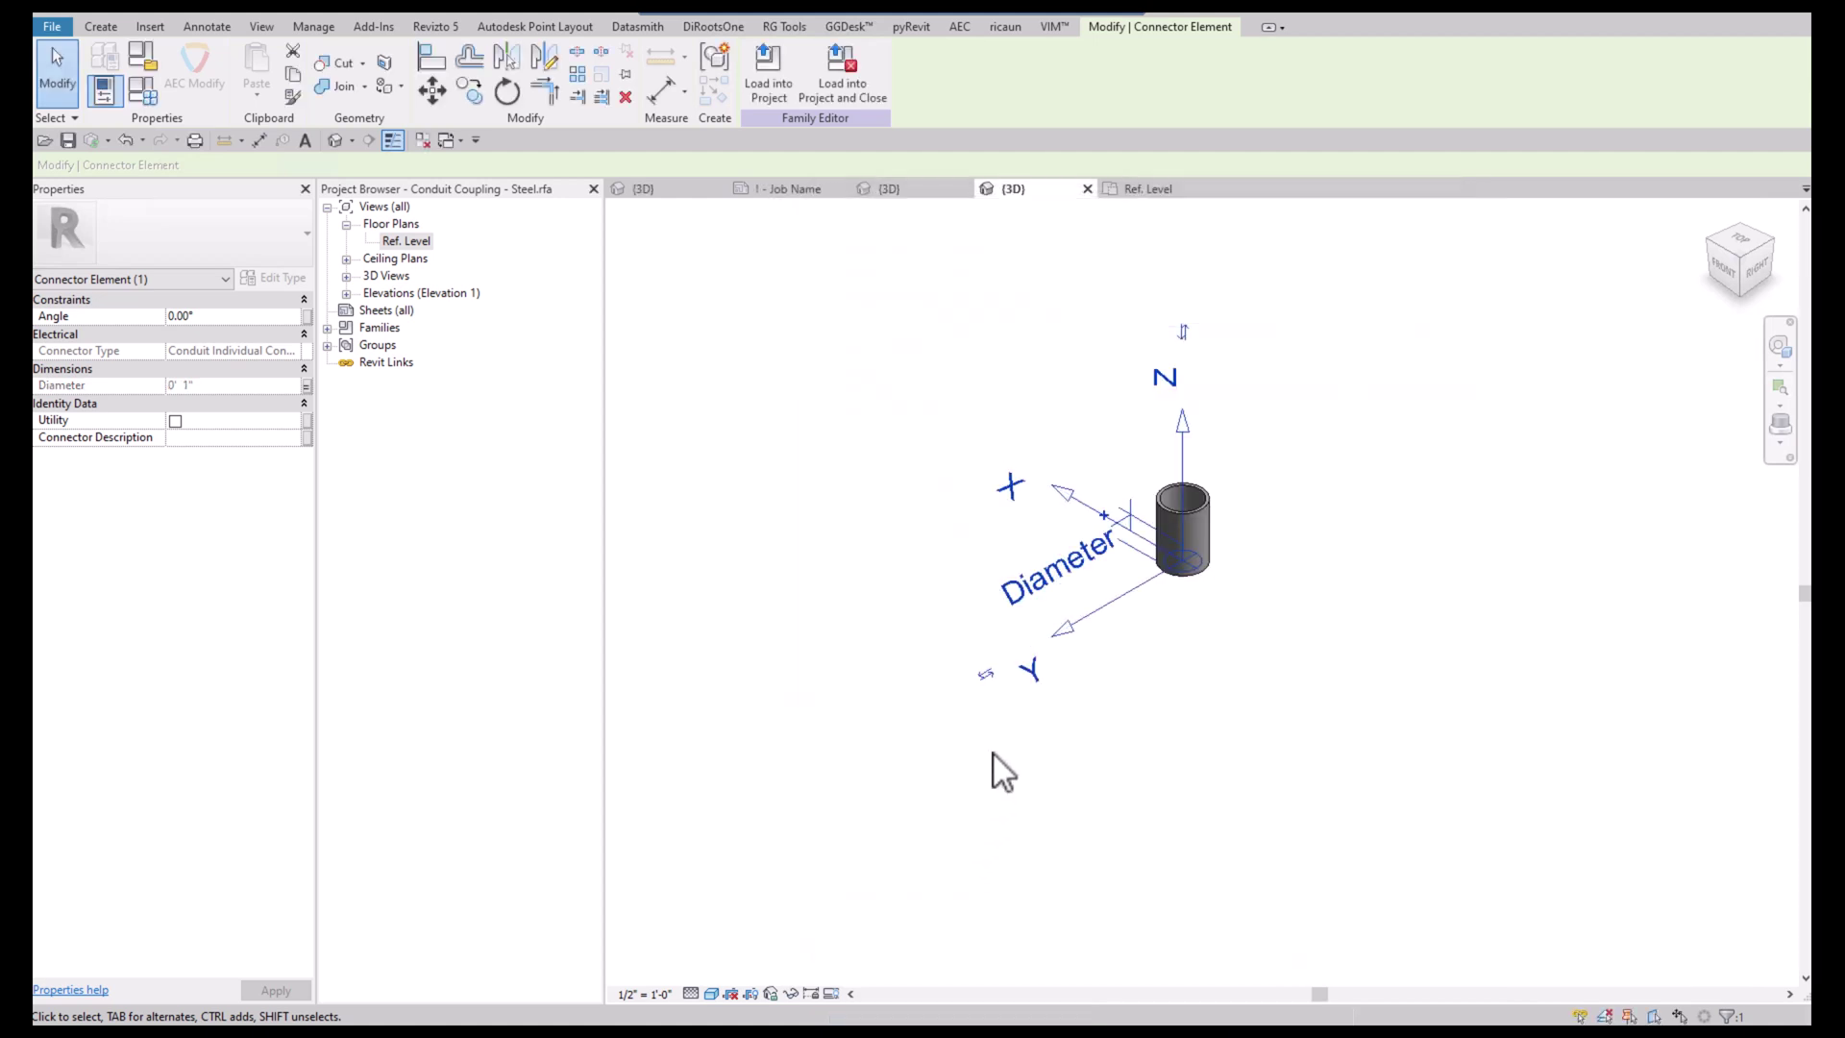
{"action": "left_click", "coordinate": [921, 711]}
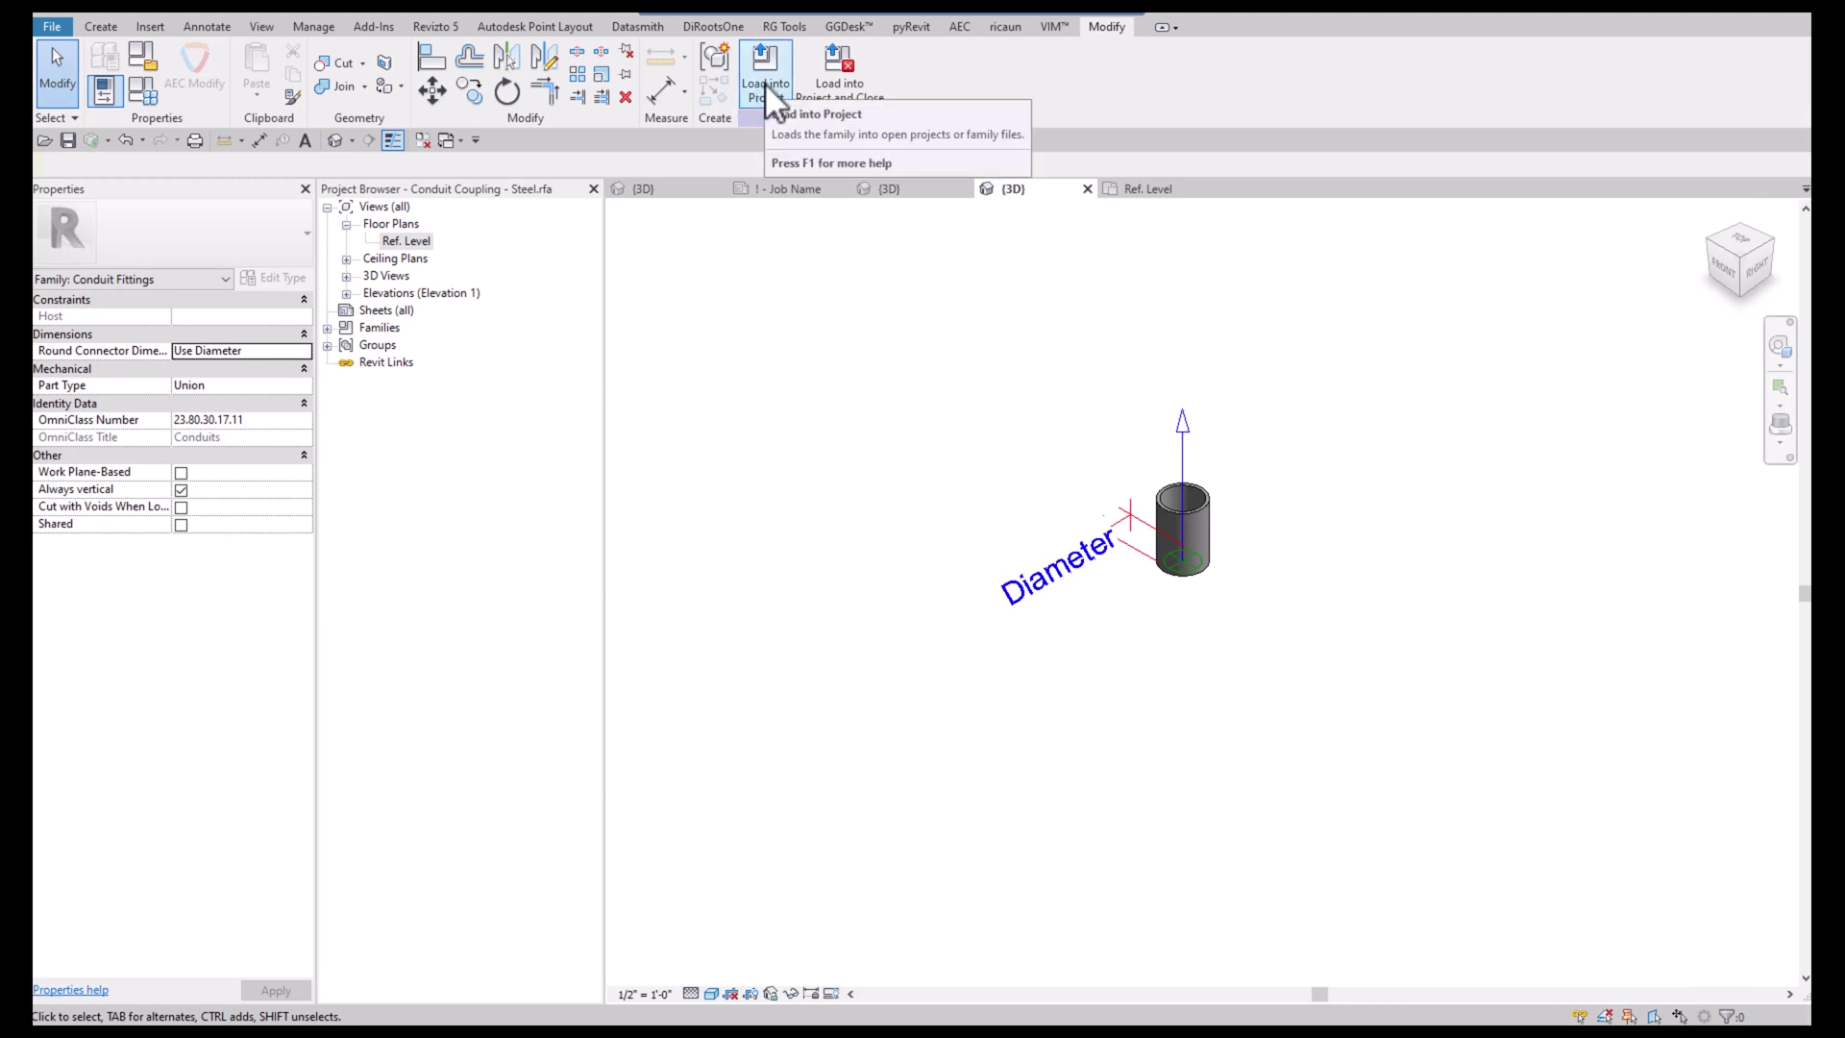
Set the coupling's Offset to 0' 0" in Family Types
{"action": "left_click", "coordinate": [146, 96]}
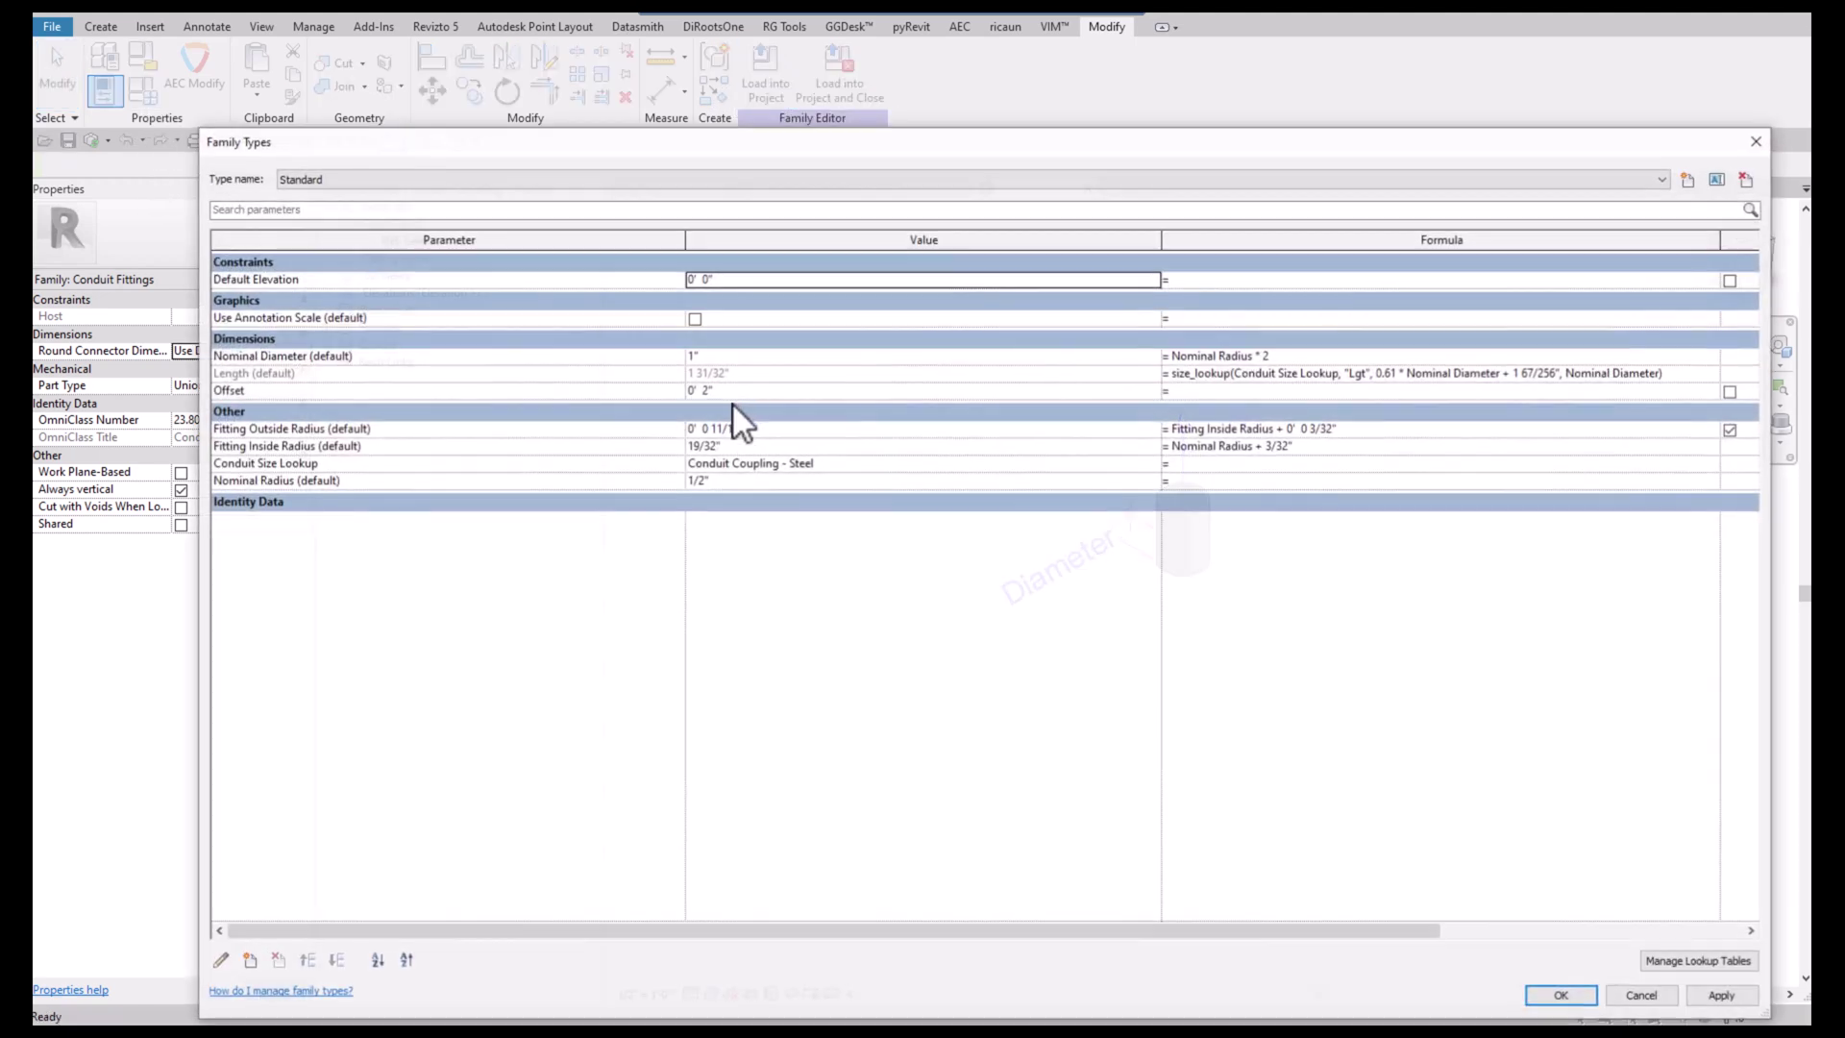
{"action": "left_click", "coordinate": [735, 390]}
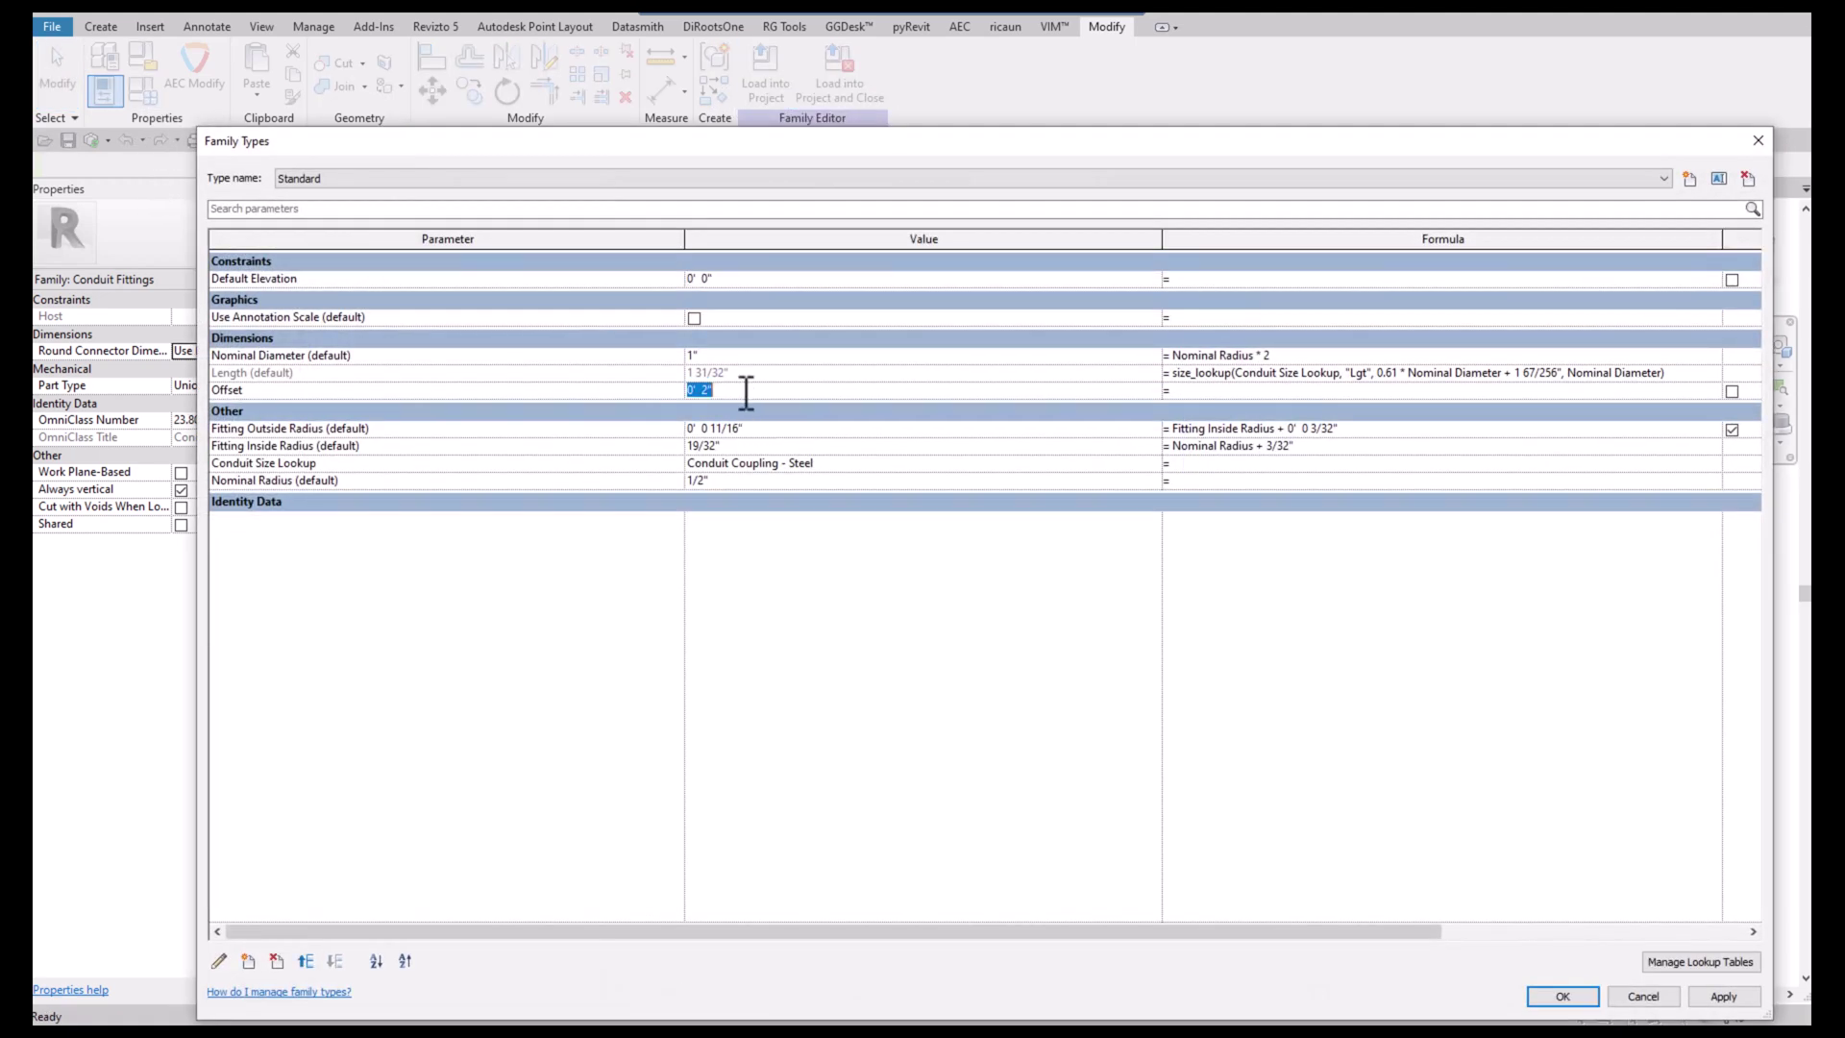
{"action": "key", "text": "Tab"}
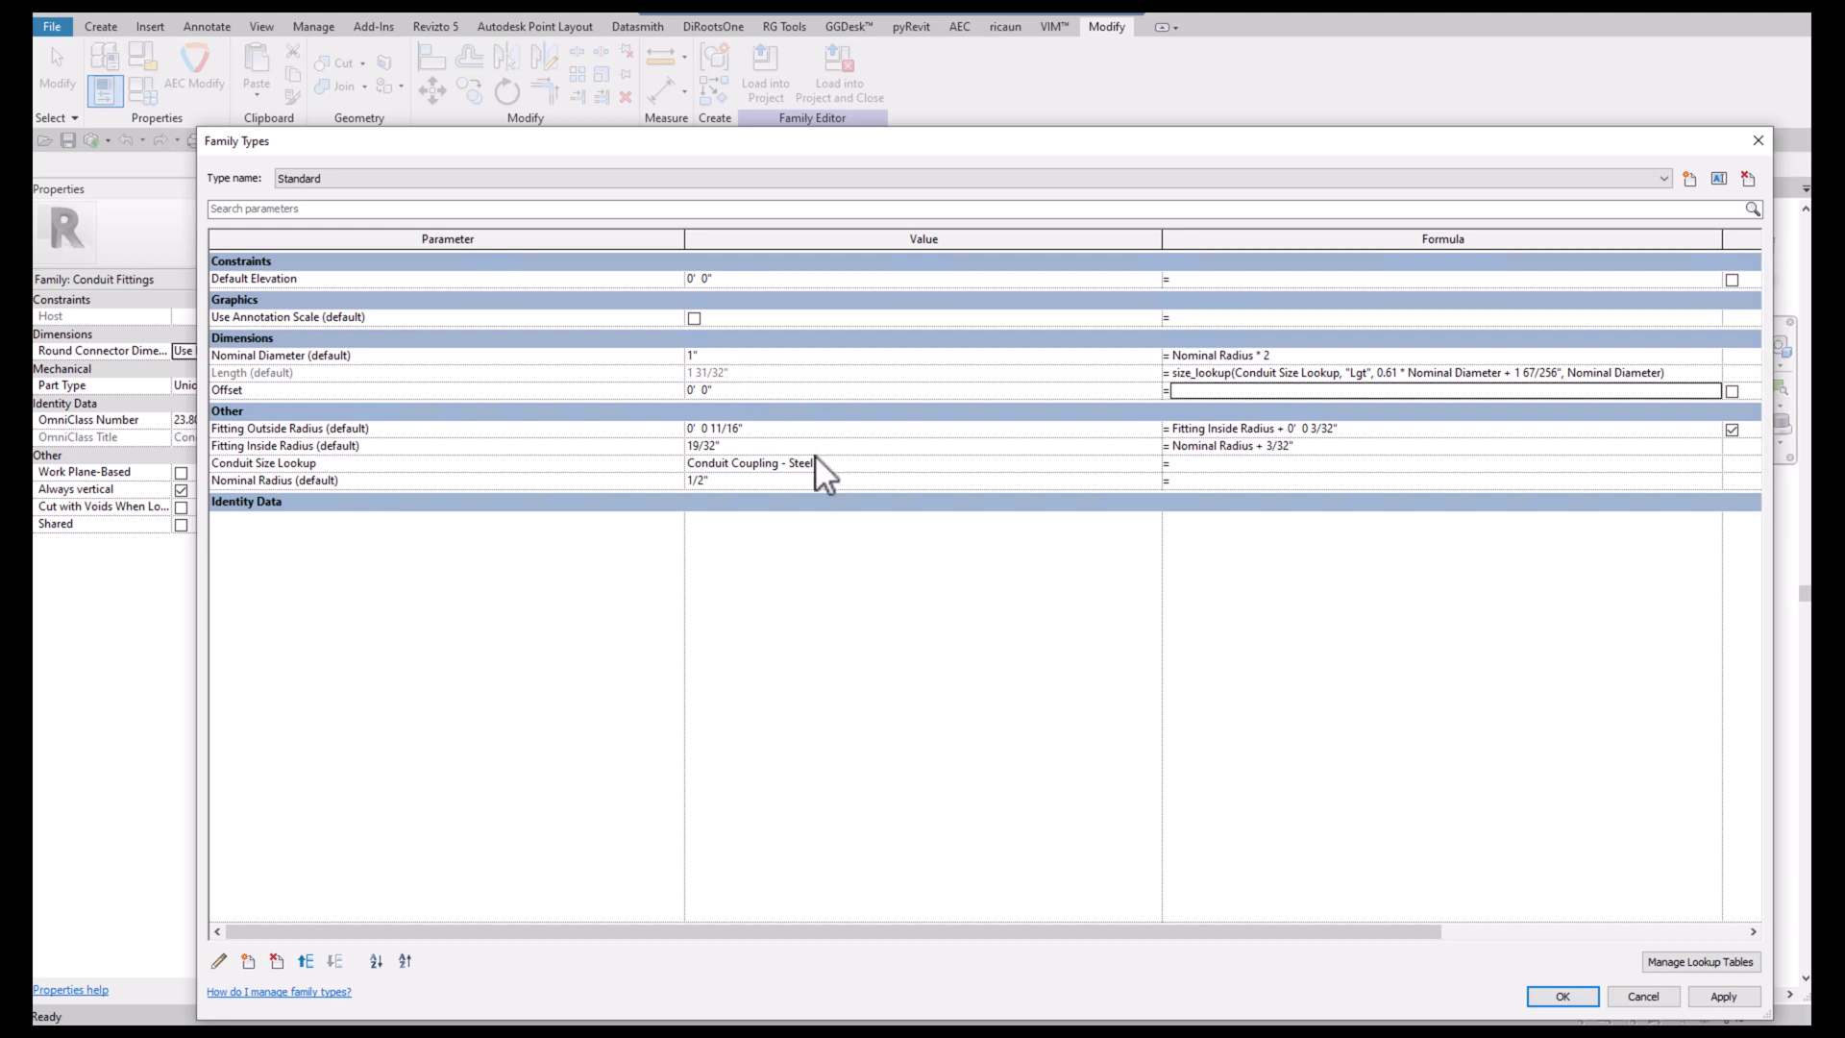
{"action": "left_click", "coordinate": [1561, 997]}
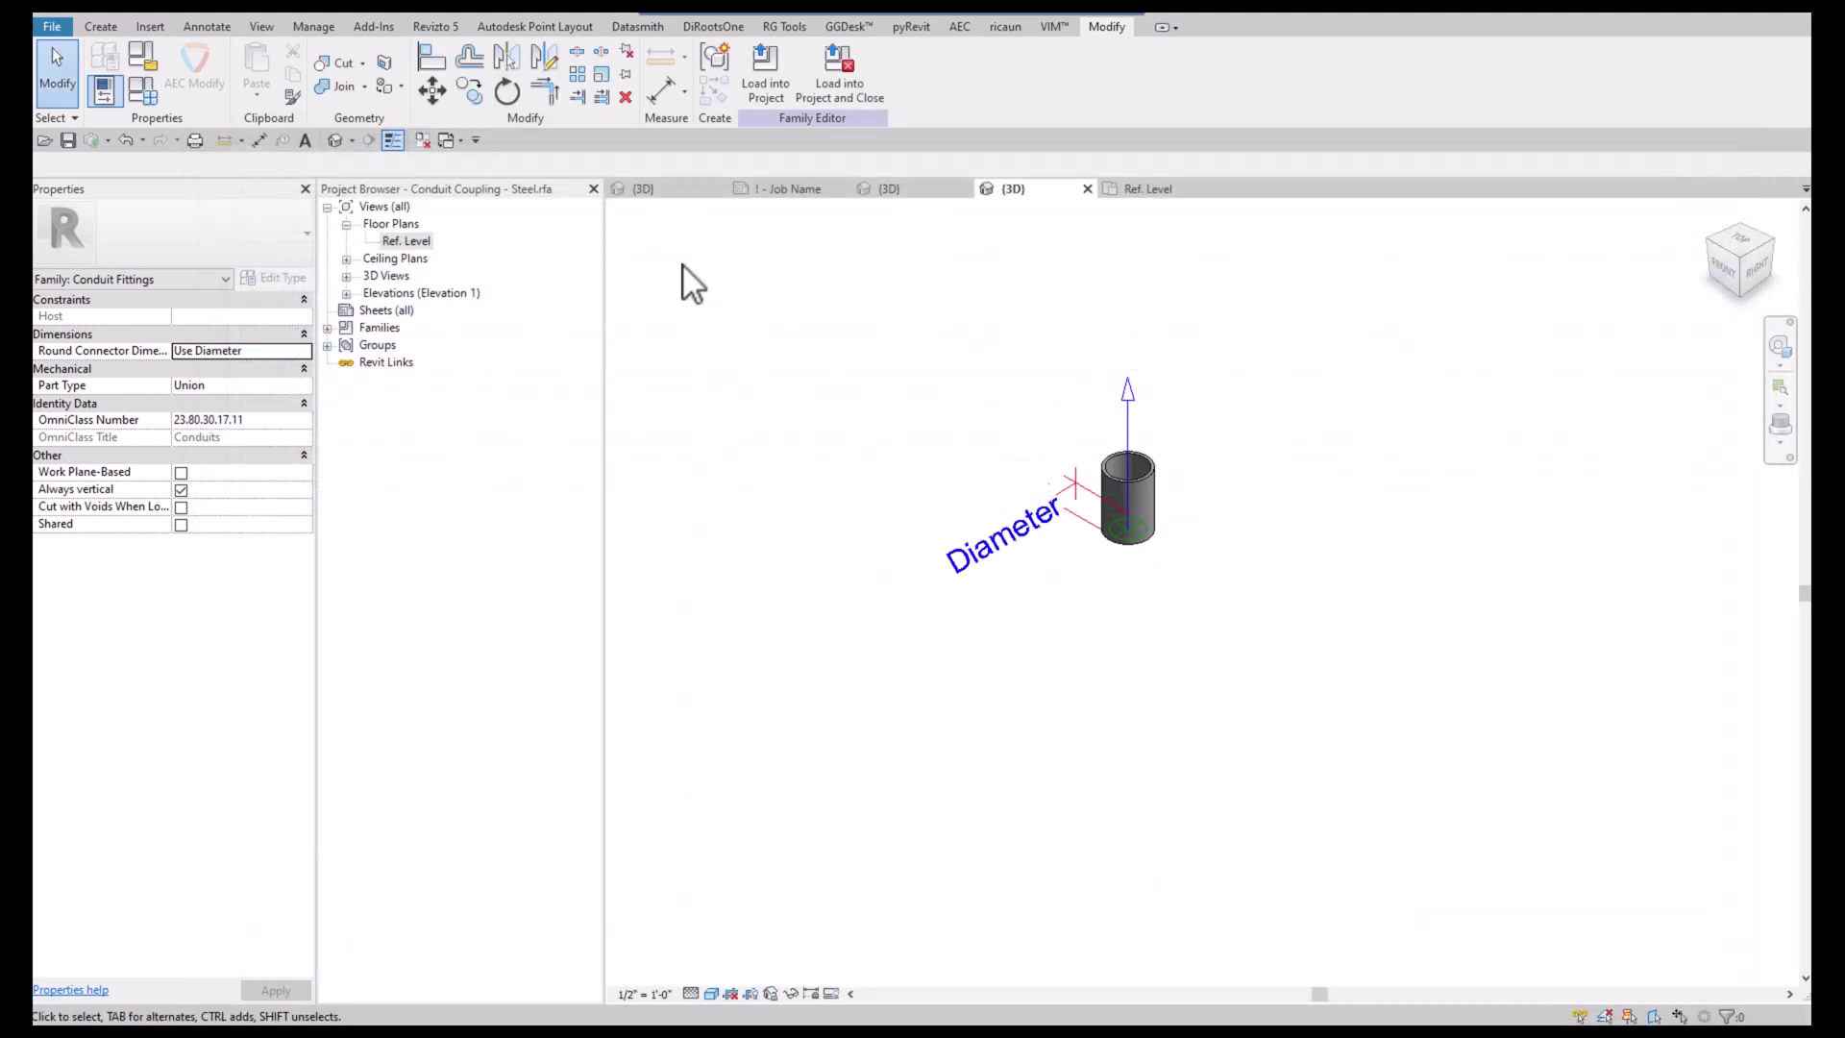
Load the coupling family into Project2, skipping the save prompt and placement
{"action": "middle_click_drag", "start_coordinate": [683, 268], "coordinate": [728, 453]}
{"action": "scroll", "coordinate": [898, 506], "scroll_direction": "up", "scroll_amount": 2}
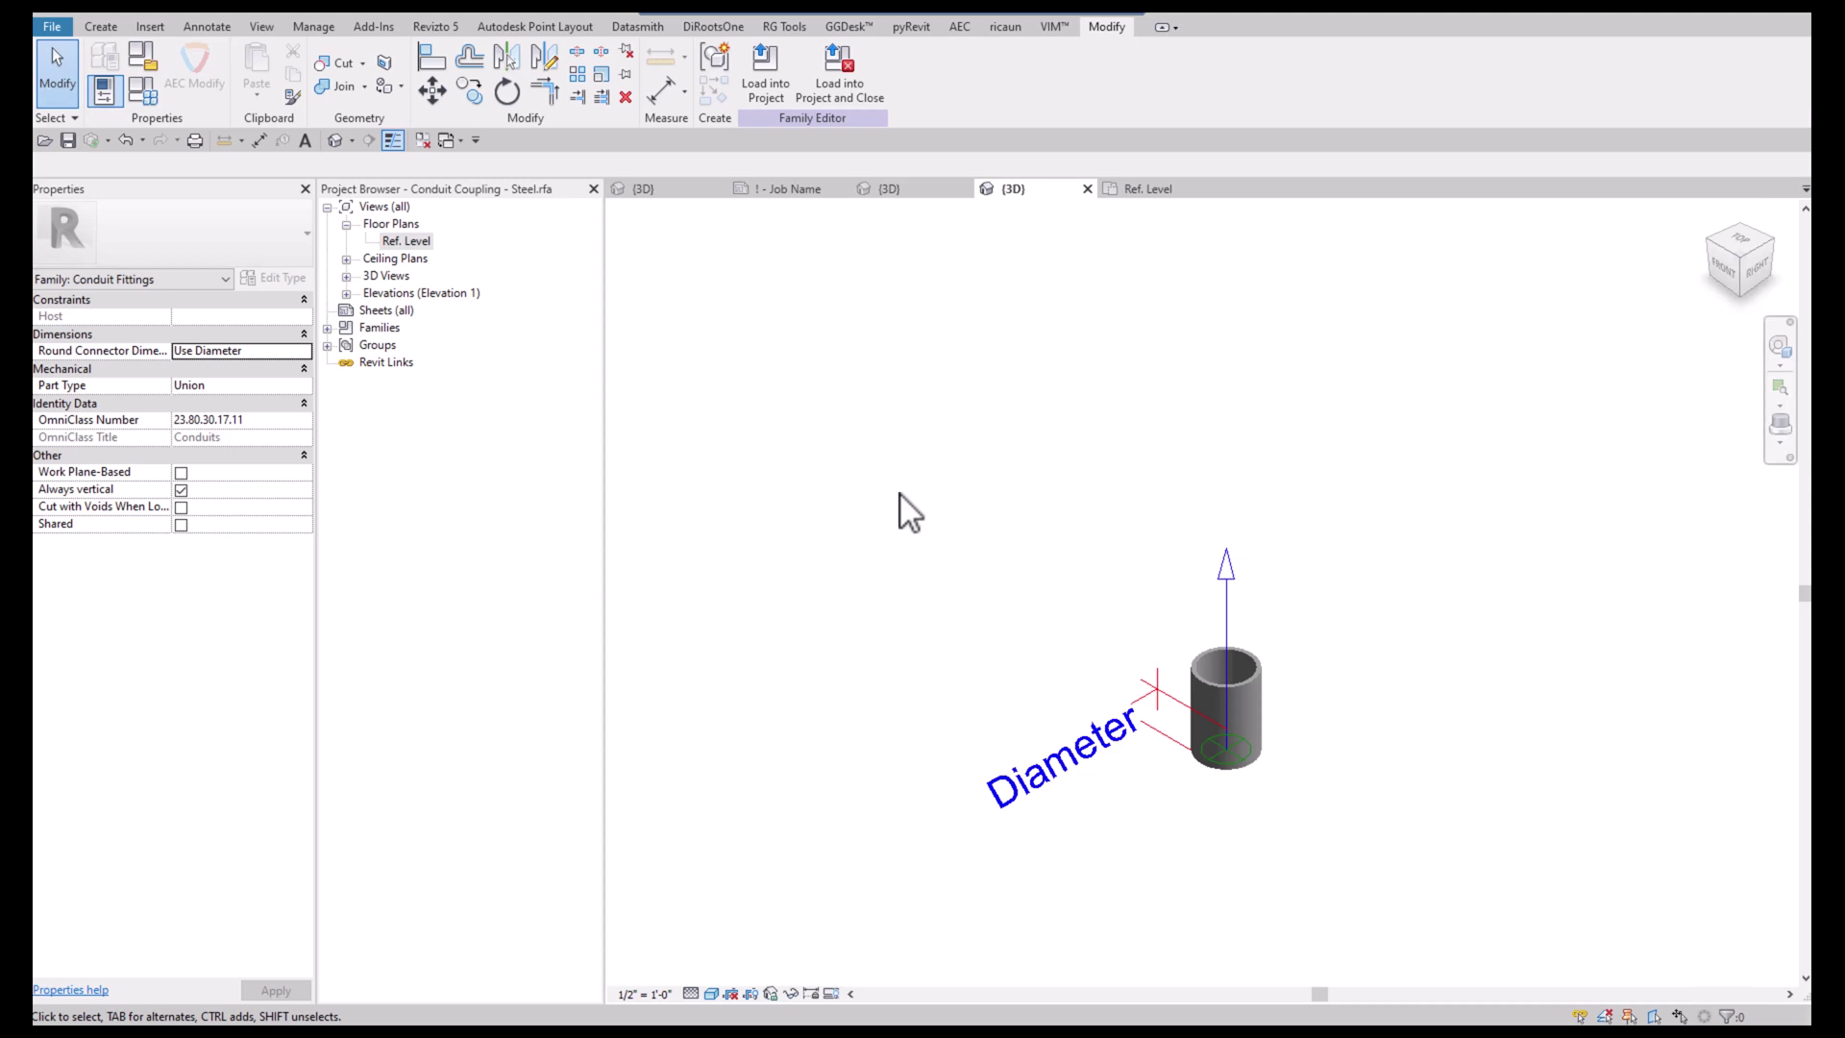
{"action": "left_click", "coordinate": [765, 91]}
{"action": "left_click", "coordinate": [871, 661]}
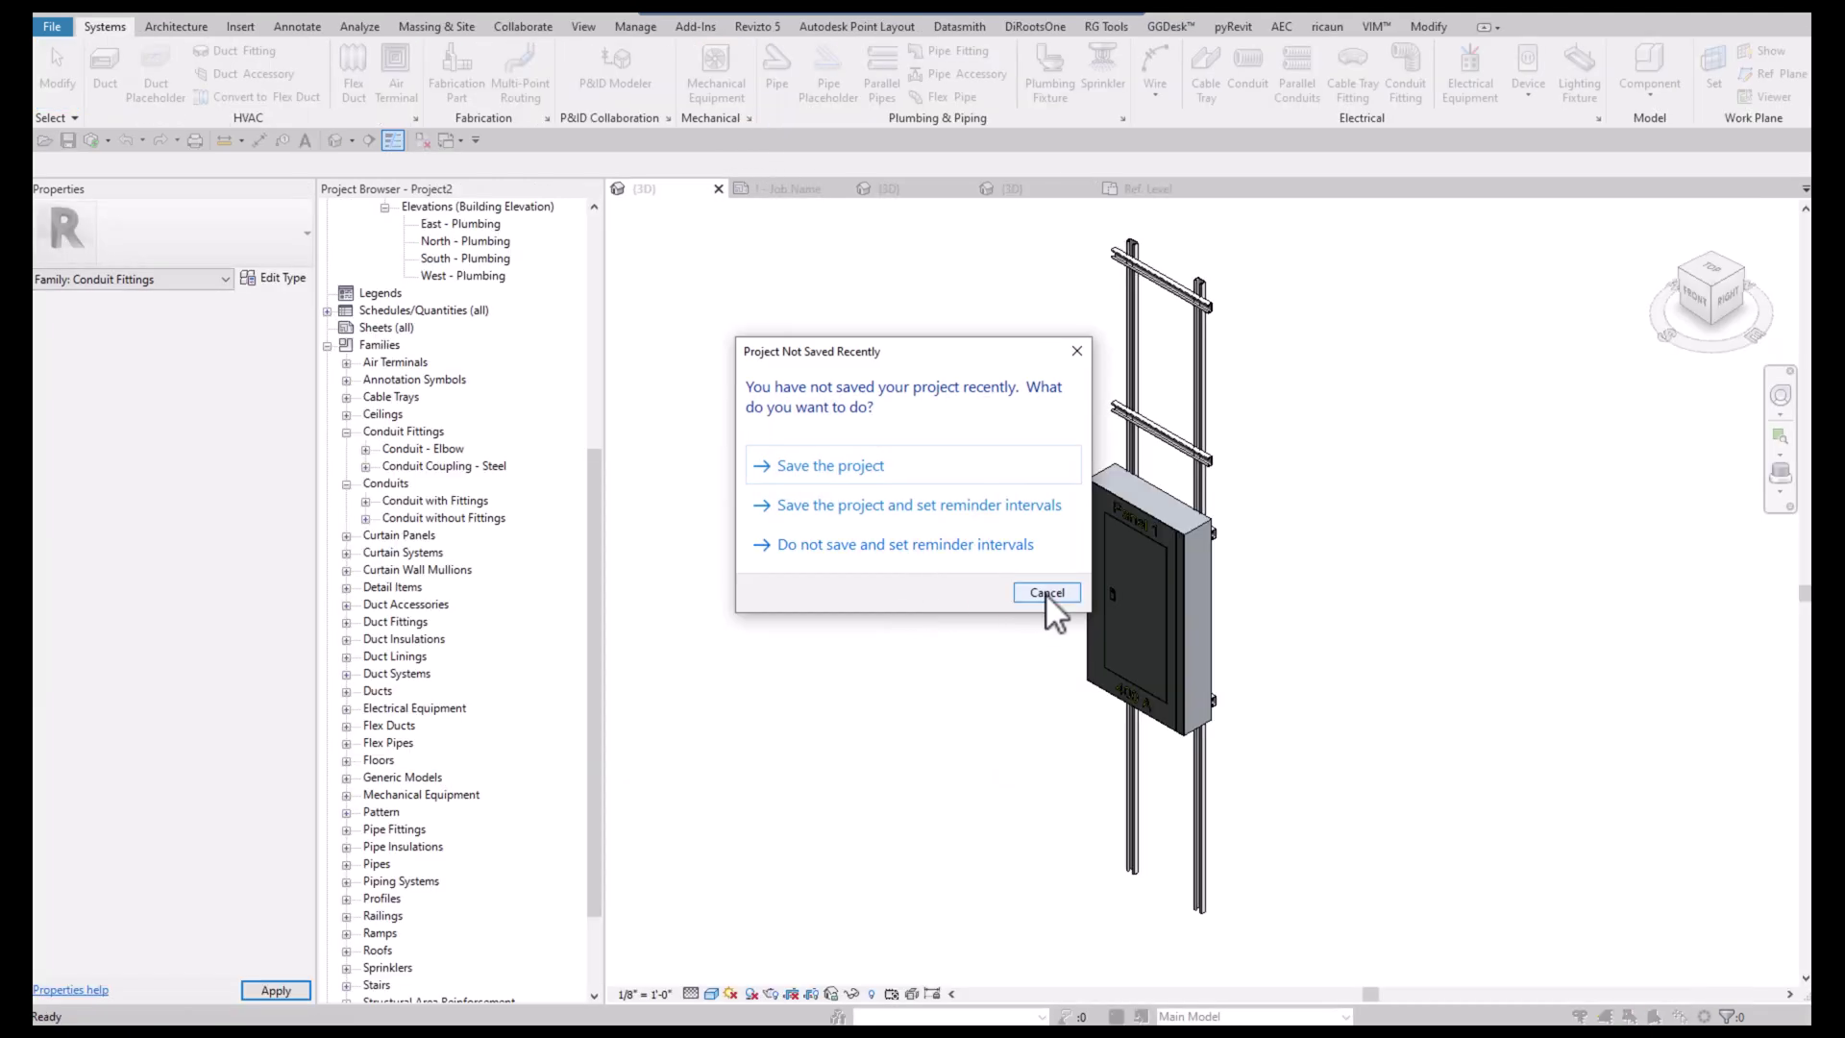
{"action": "left_click", "coordinate": [1046, 592]}
{"action": "scroll", "coordinate": [1113, 478], "scroll_direction": "up", "scroll_amount": 2}
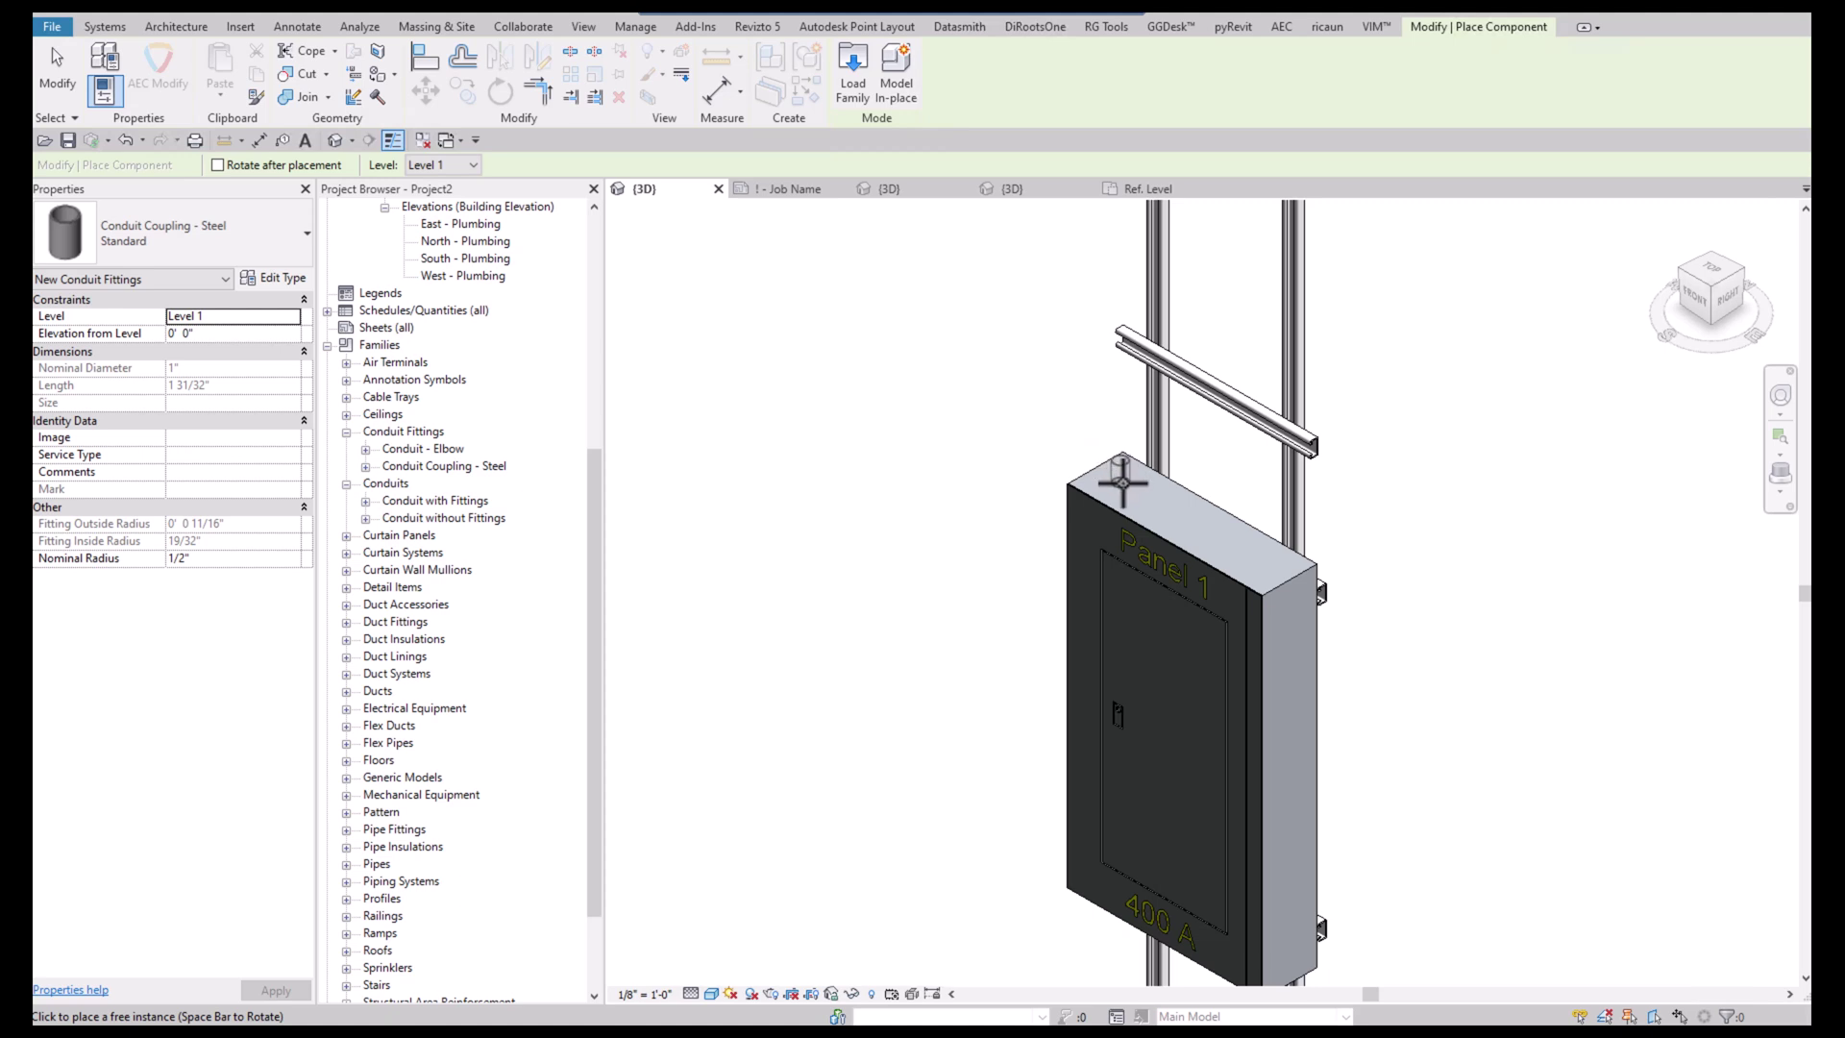
{"action": "key", "text": "Escape"}
{"action": "key", "text": "Escape"}
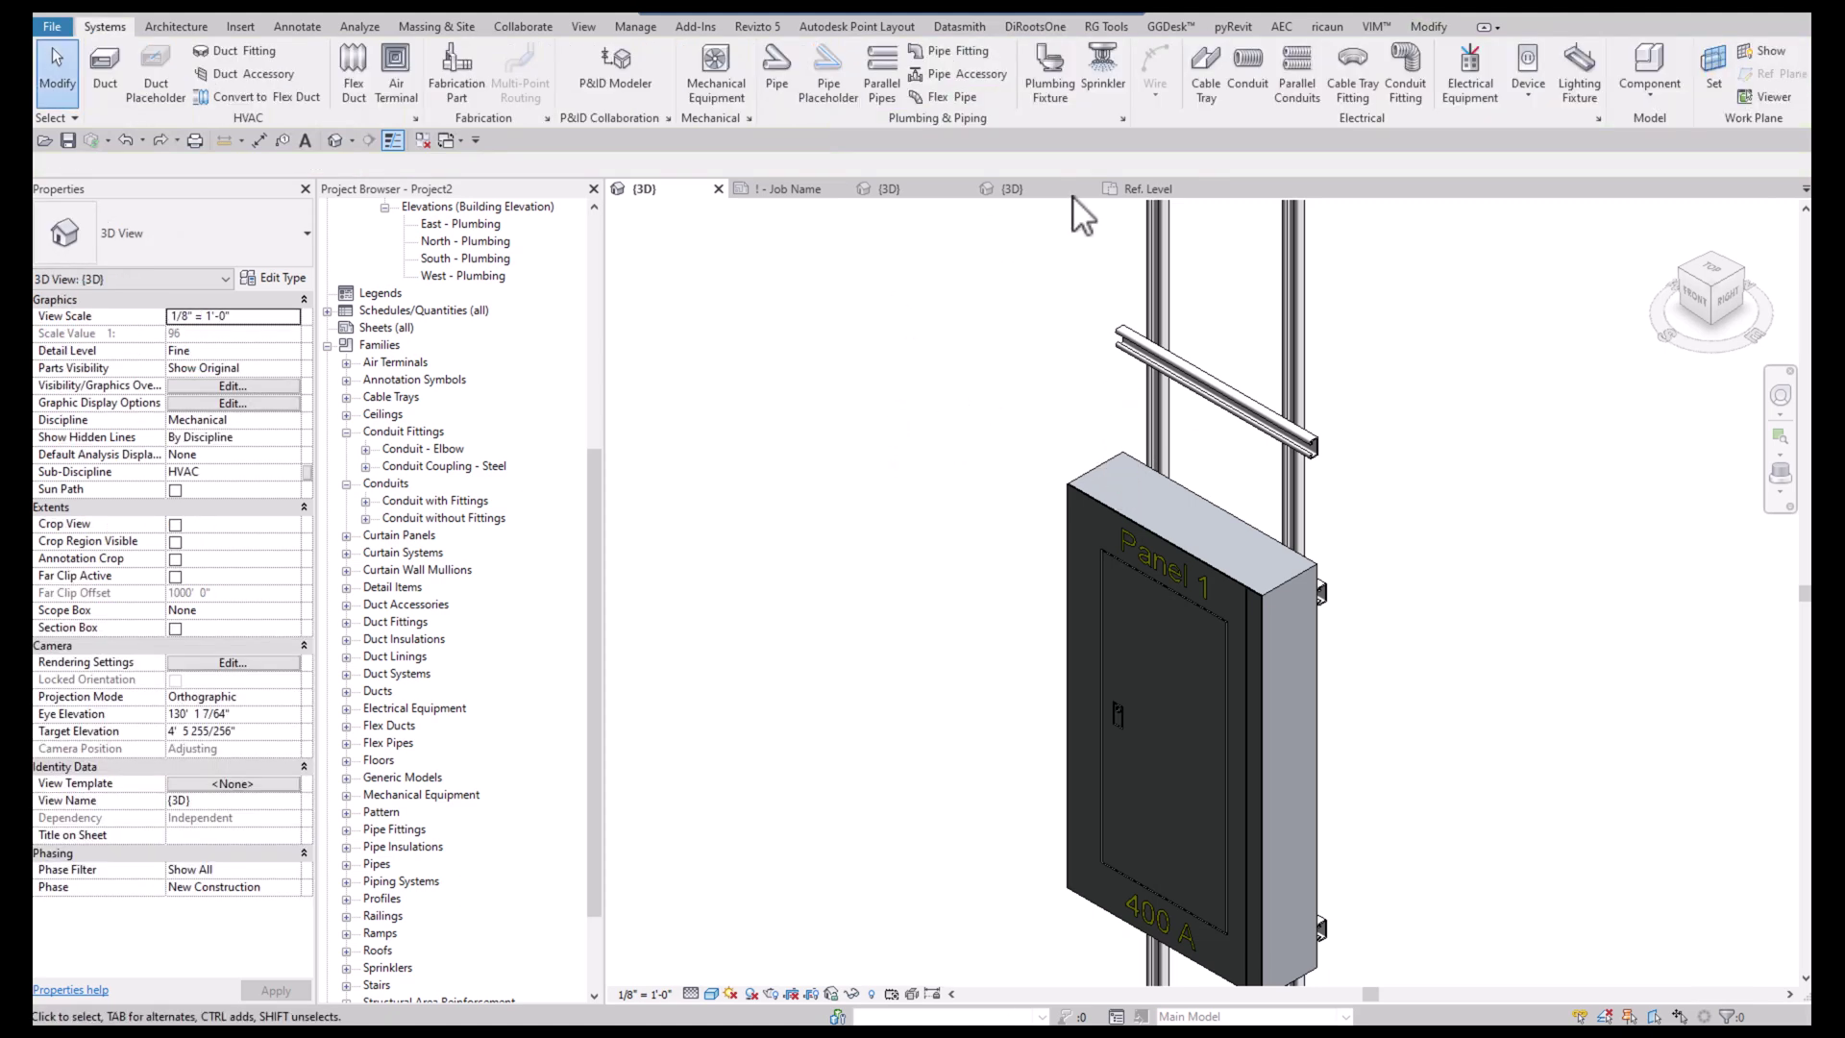
Make the coupling Work Plane-Based instead of Always vertical and reload it, overwriting the existing version
{"action": "left_click", "coordinate": [1139, 185]}
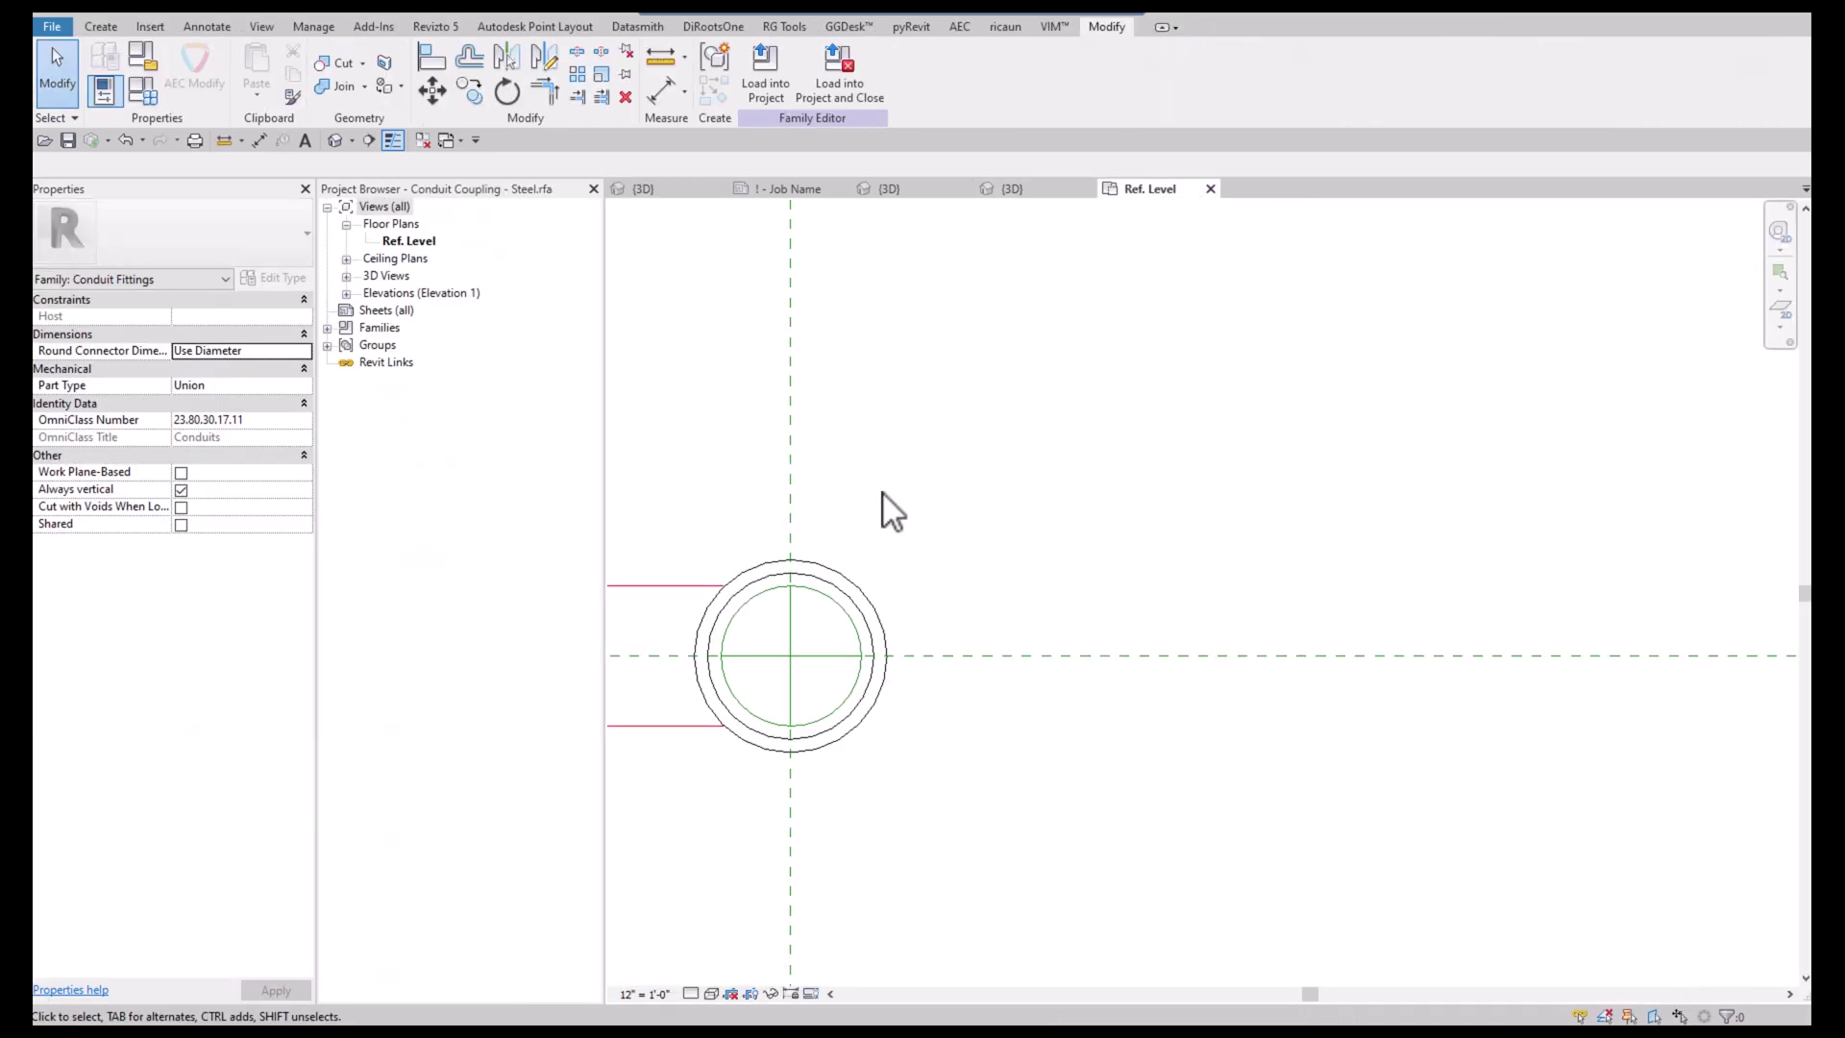
{"action": "left_click", "coordinate": [332, 139]}
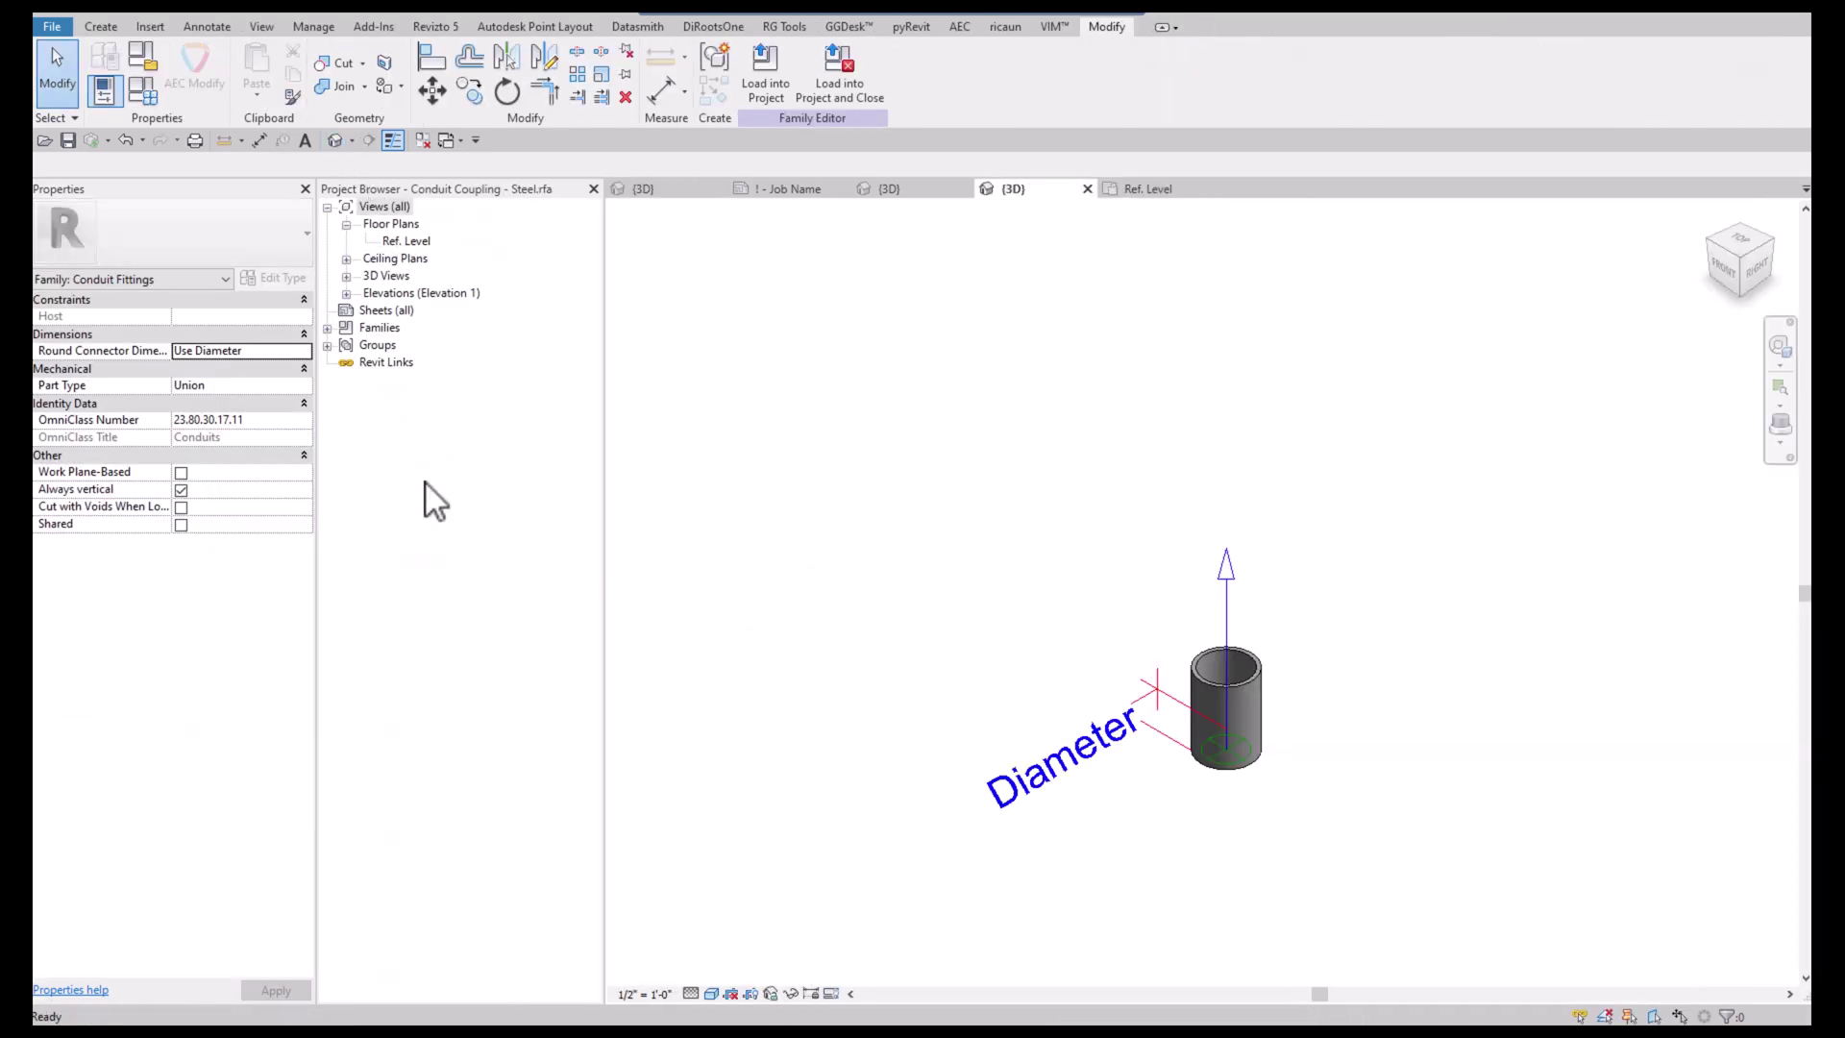
{"action": "left_click", "coordinate": [179, 490]}
{"action": "left_click", "coordinate": [180, 473]}
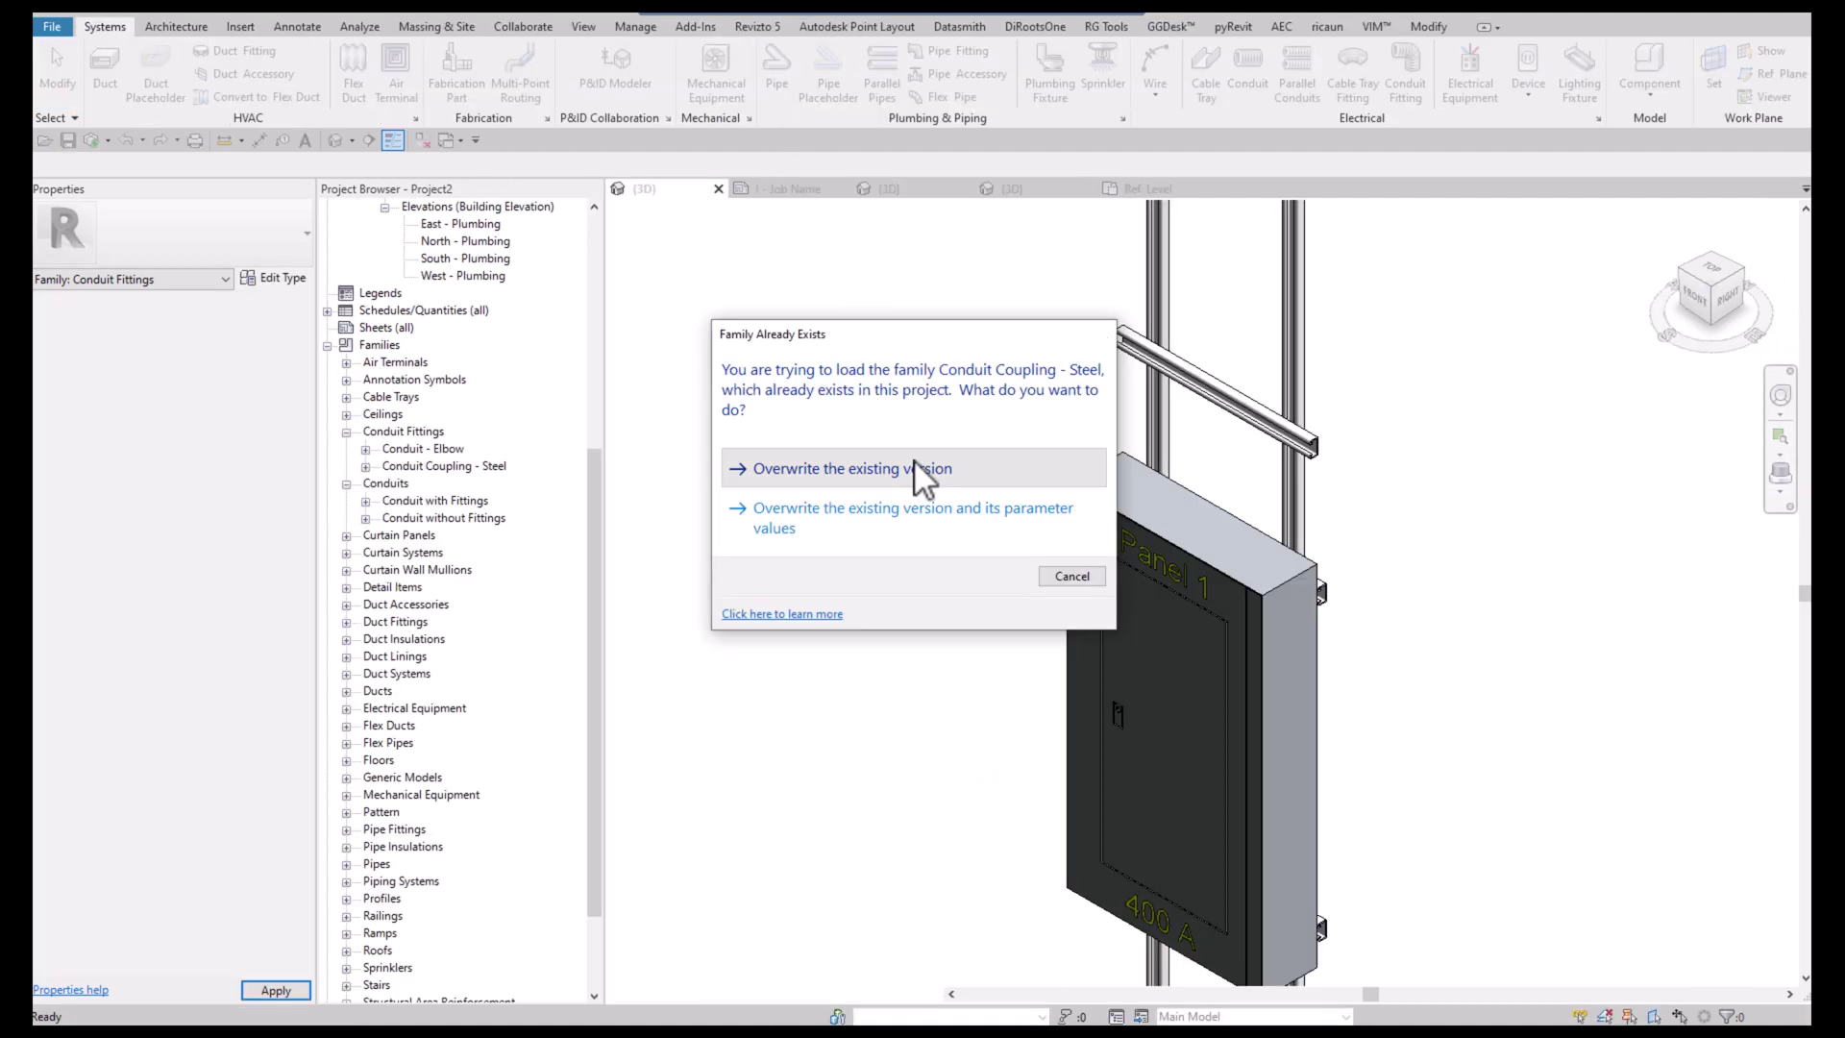
{"action": "left_click", "coordinate": [915, 466]}
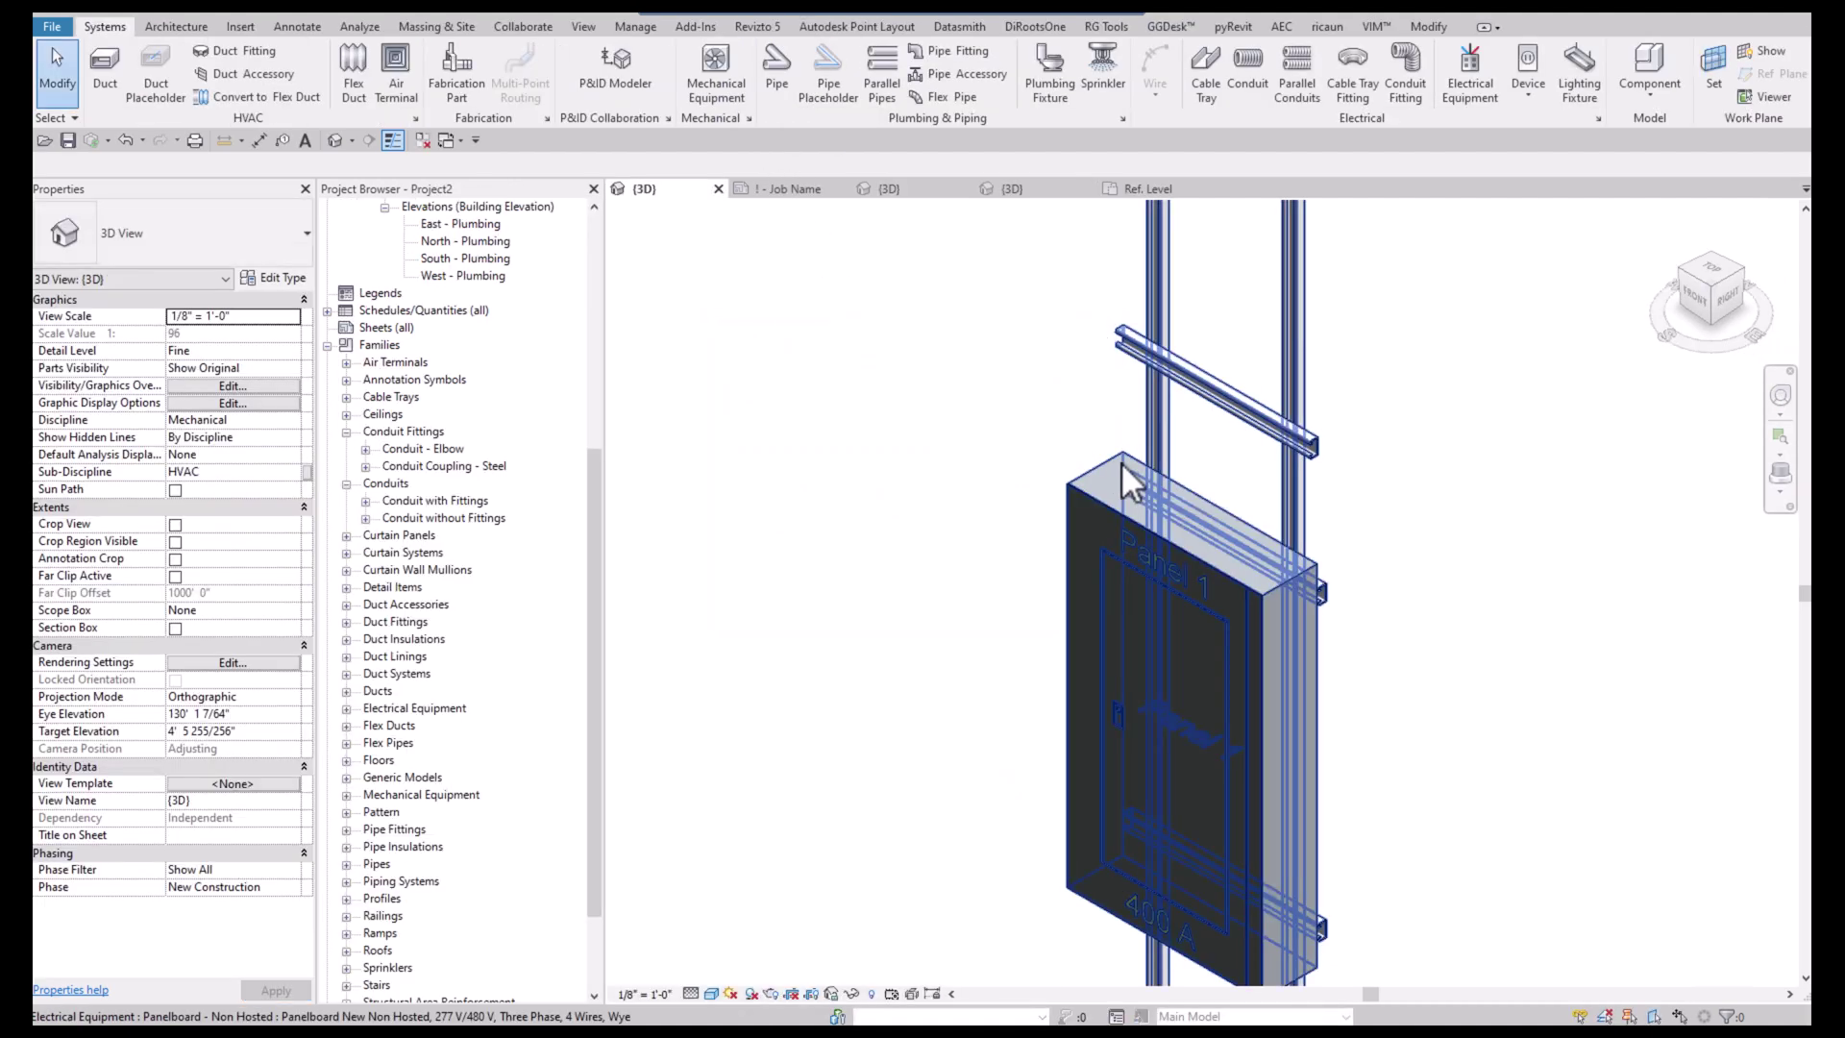
Place a Conduit Coupling - Steel Standard on the panelboard's top face
{"action": "double_click", "coordinate": [407, 465]}
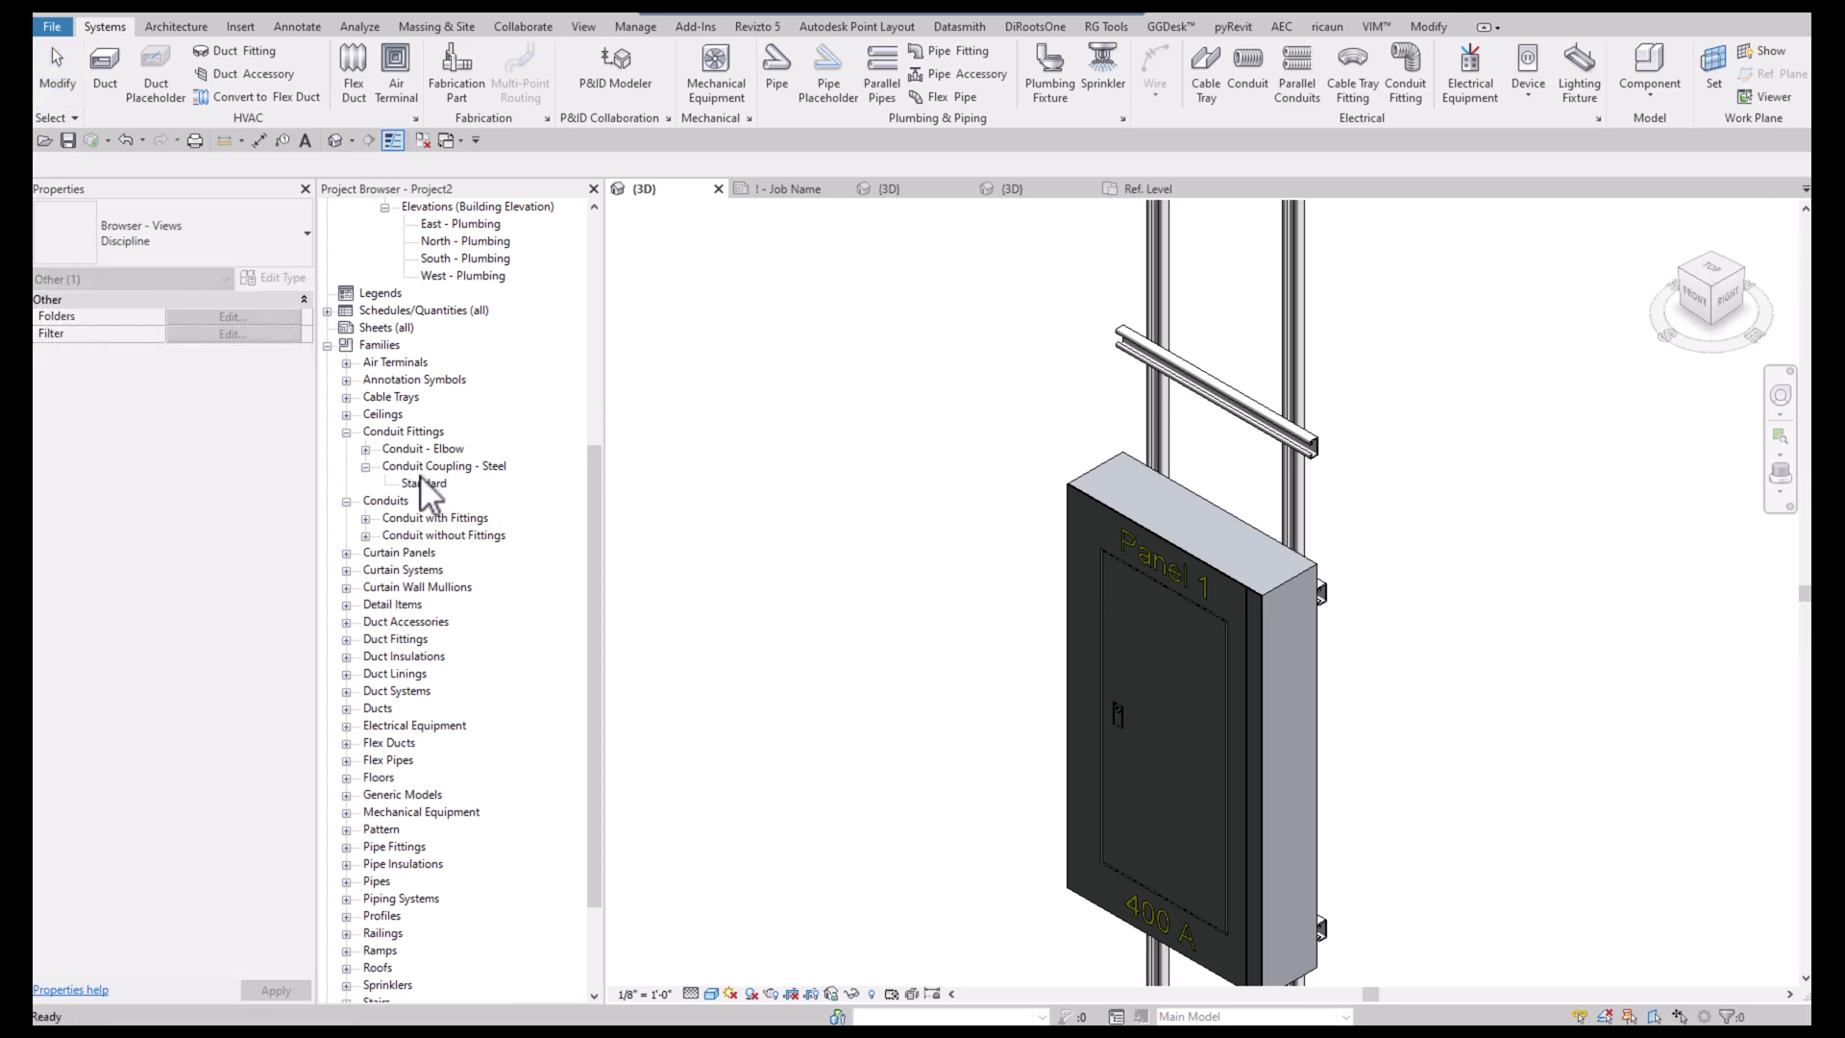
{"action": "left_click_drag", "start_coordinate": [419, 485], "coordinate": [740, 567]}
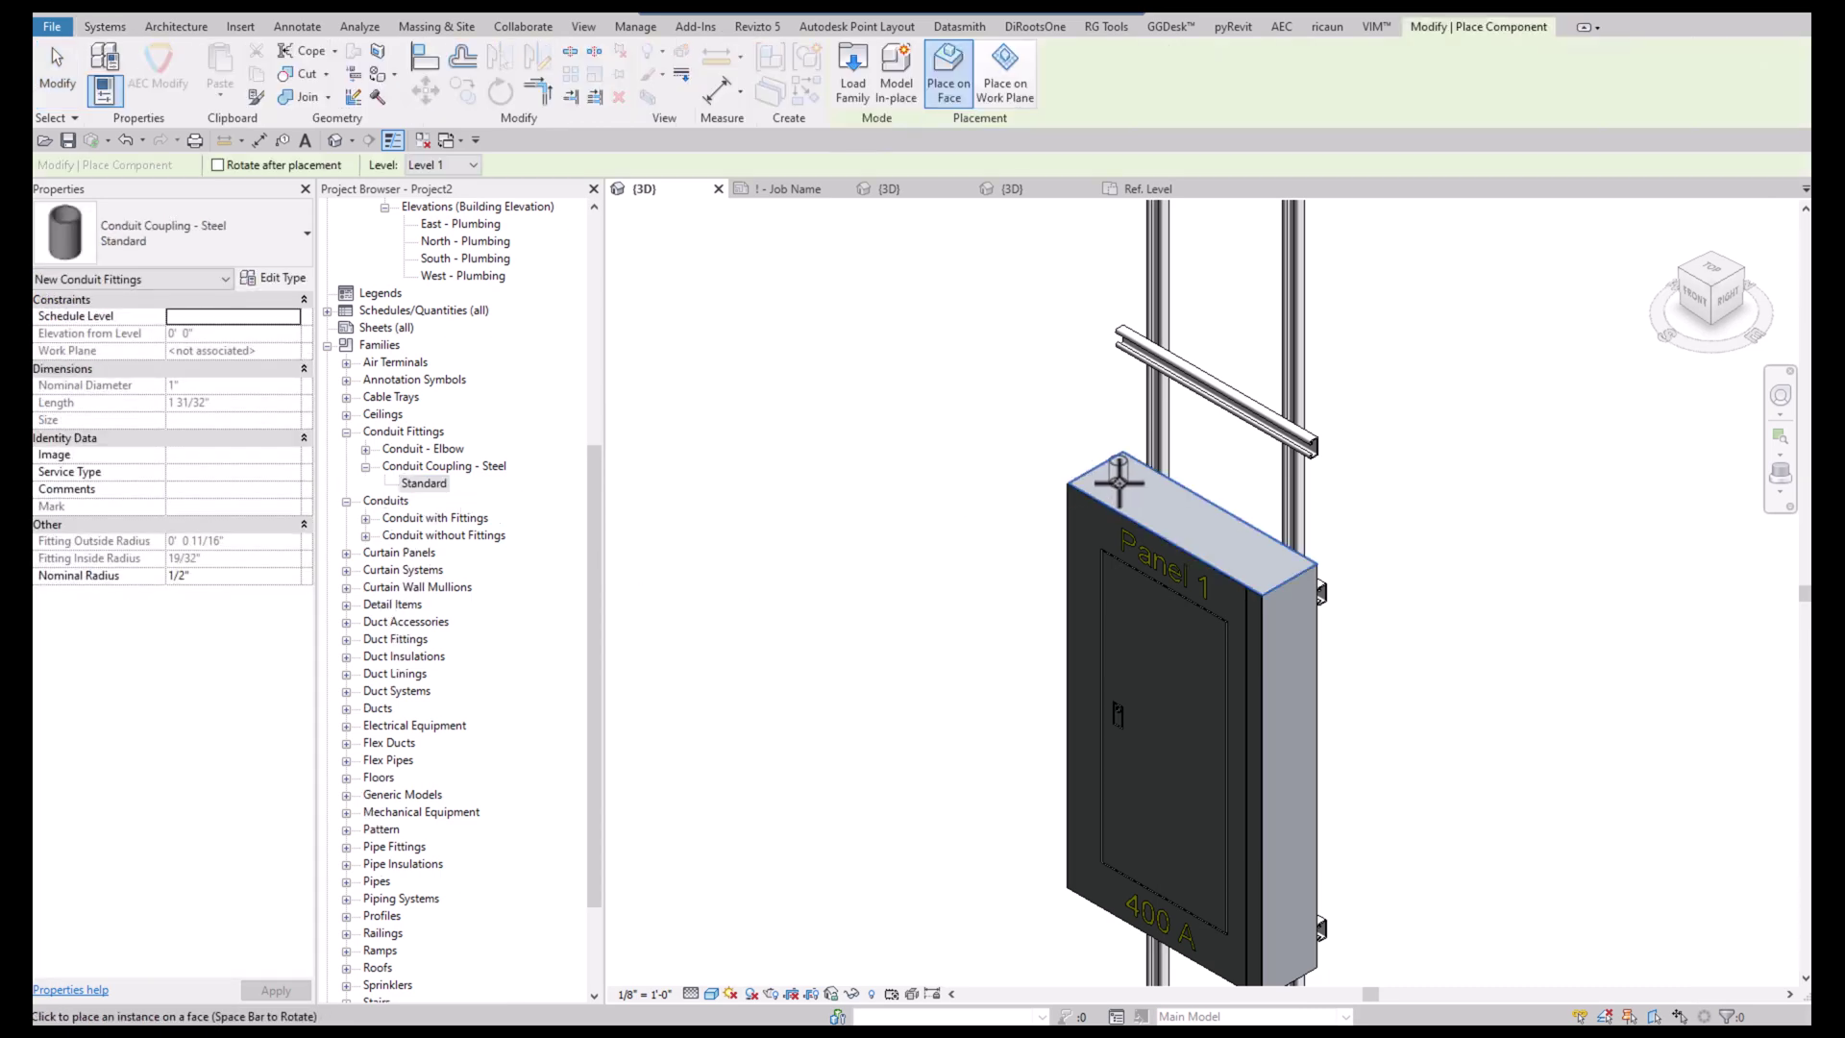
{"action": "left_click", "coordinate": [1117, 479]}
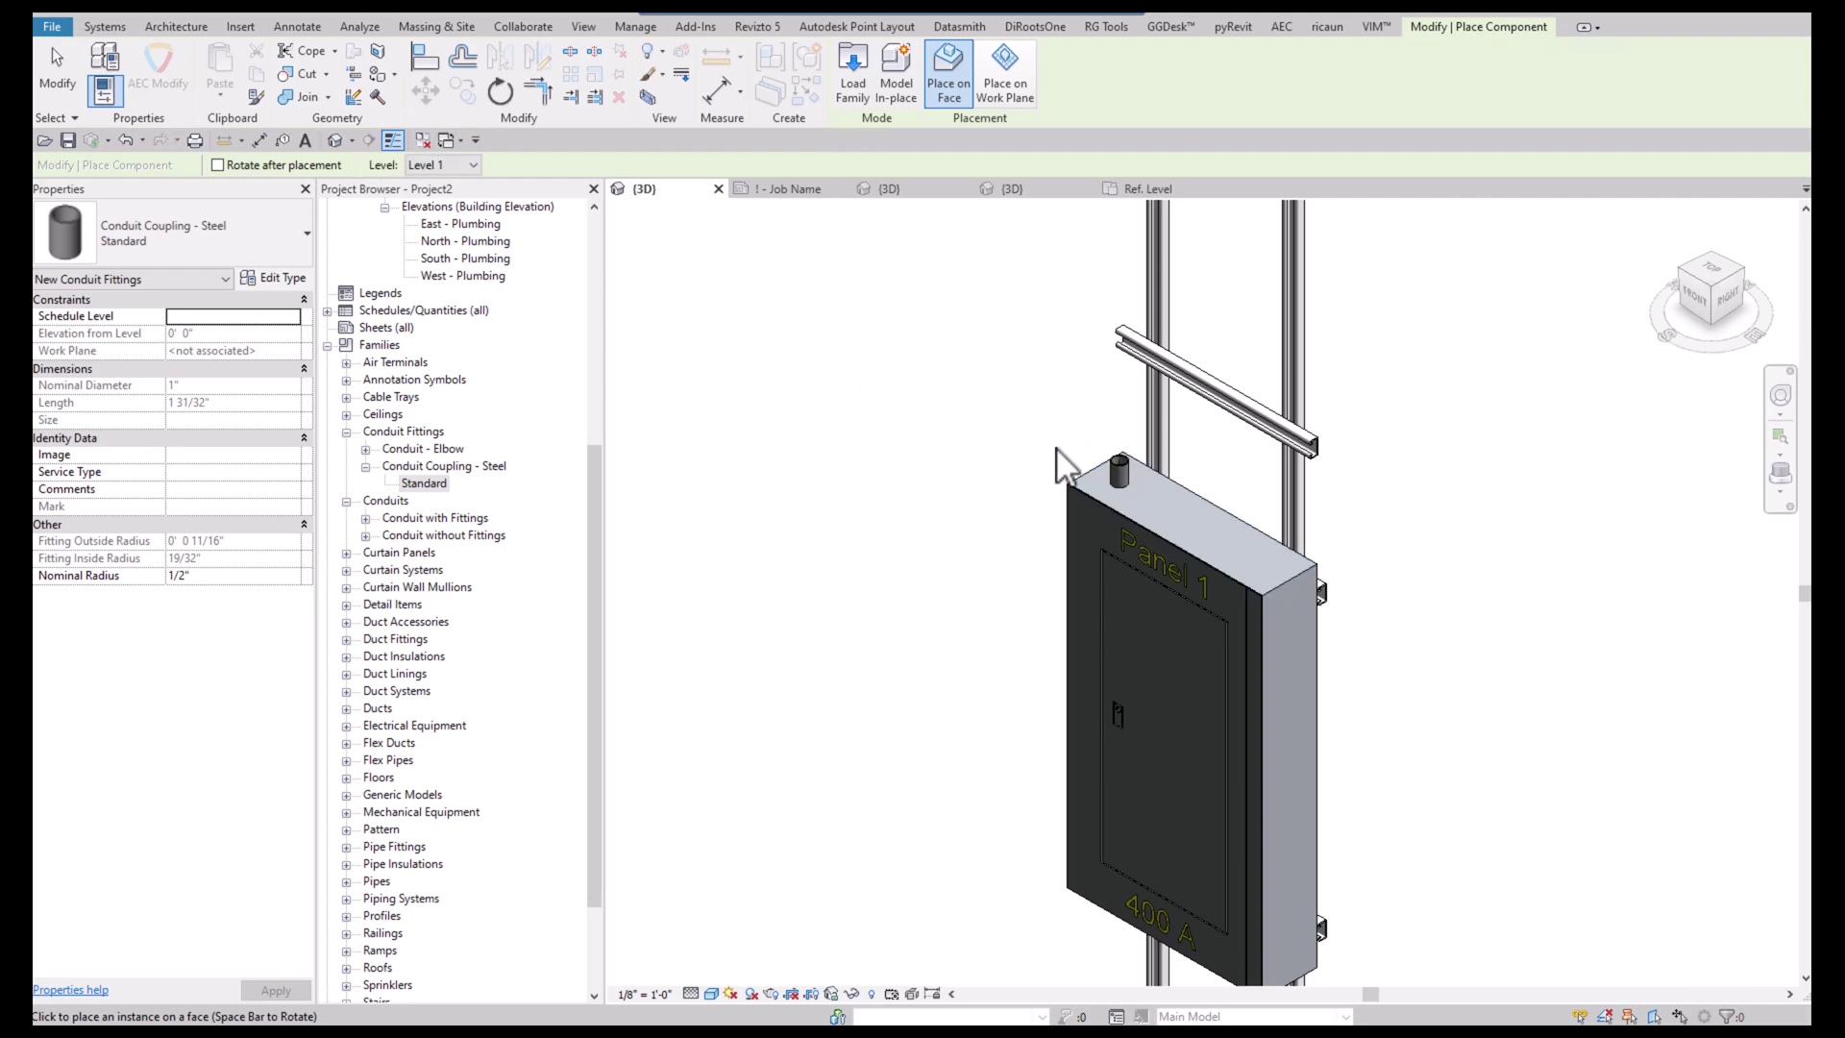
{"action": "key", "text": "Escape"}
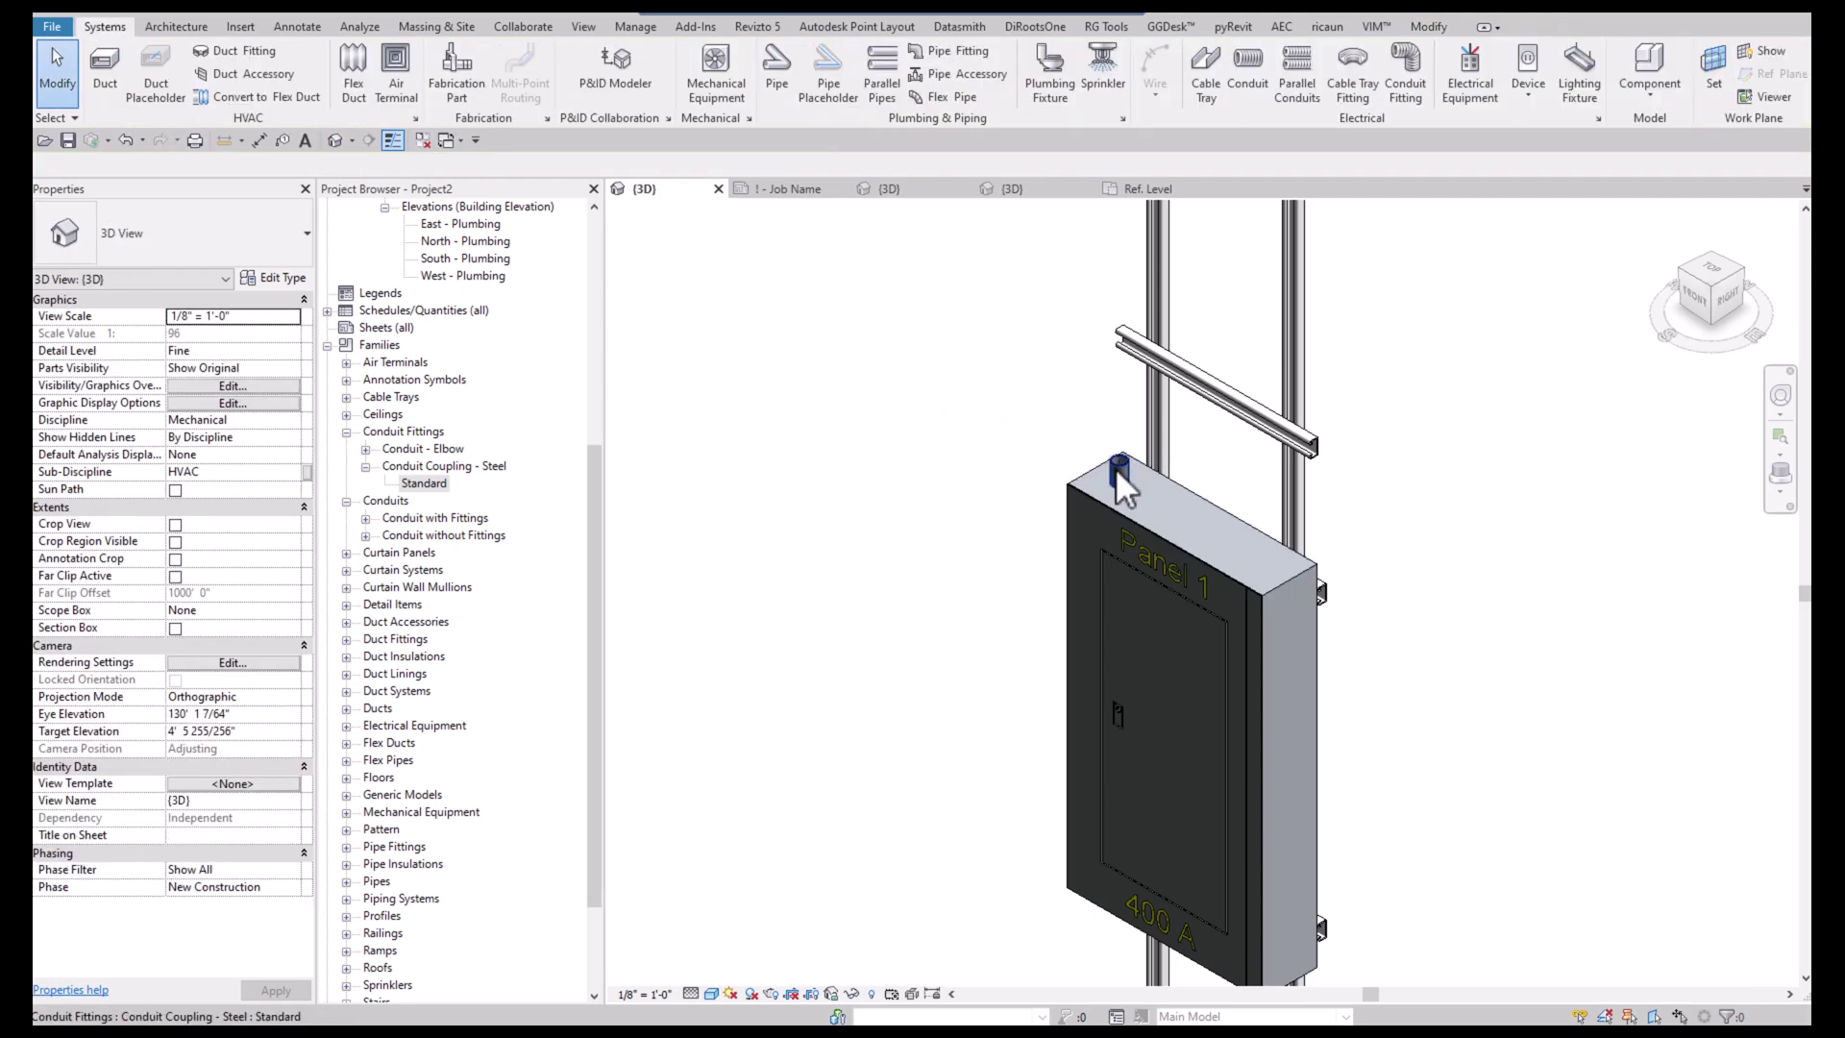
{"action": "left_click", "coordinate": [1115, 468]}
{"action": "scroll", "coordinate": [1118, 479], "scroll_direction": "up", "scroll_amount": 2}
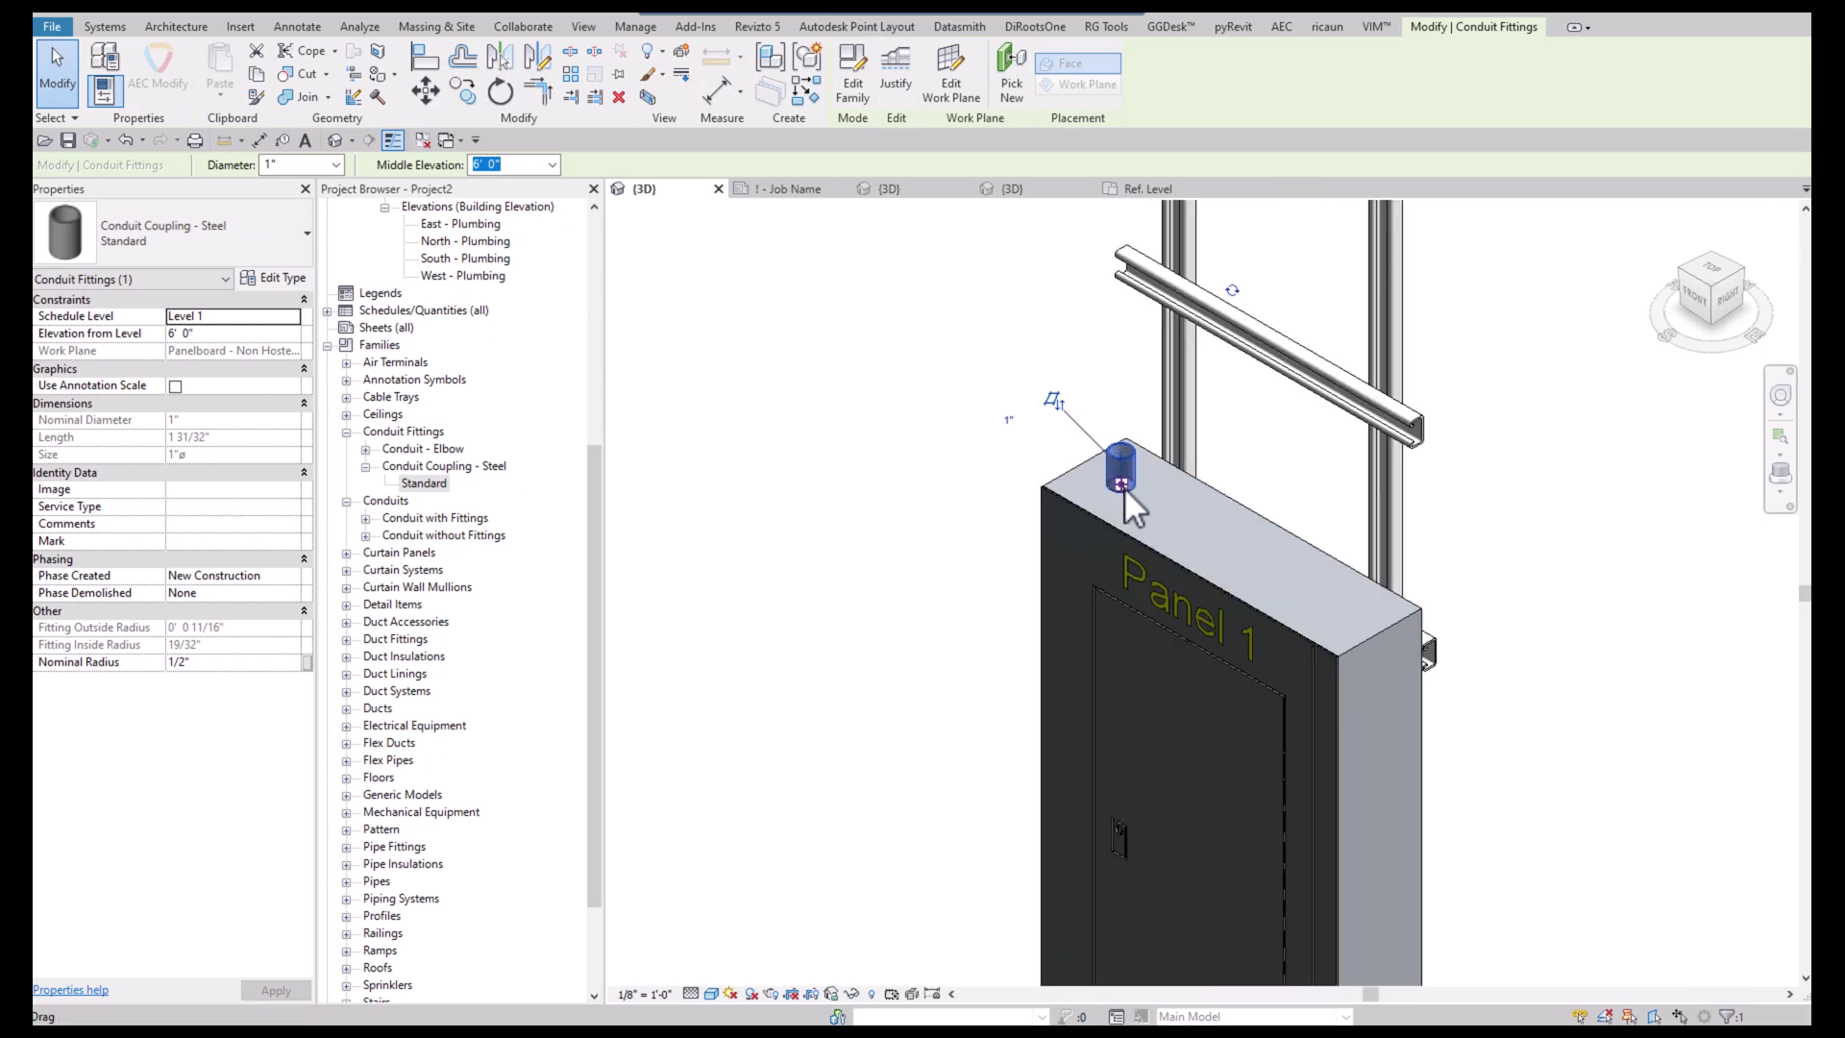
Start drawing a conduit from the placed coupling
{"action": "right_click", "coordinate": [1124, 486]}
{"action": "left_click", "coordinate": [1239, 578]}
{"action": "scroll", "coordinate": [1137, 517], "scroll_direction": "down", "scroll_amount": 2}
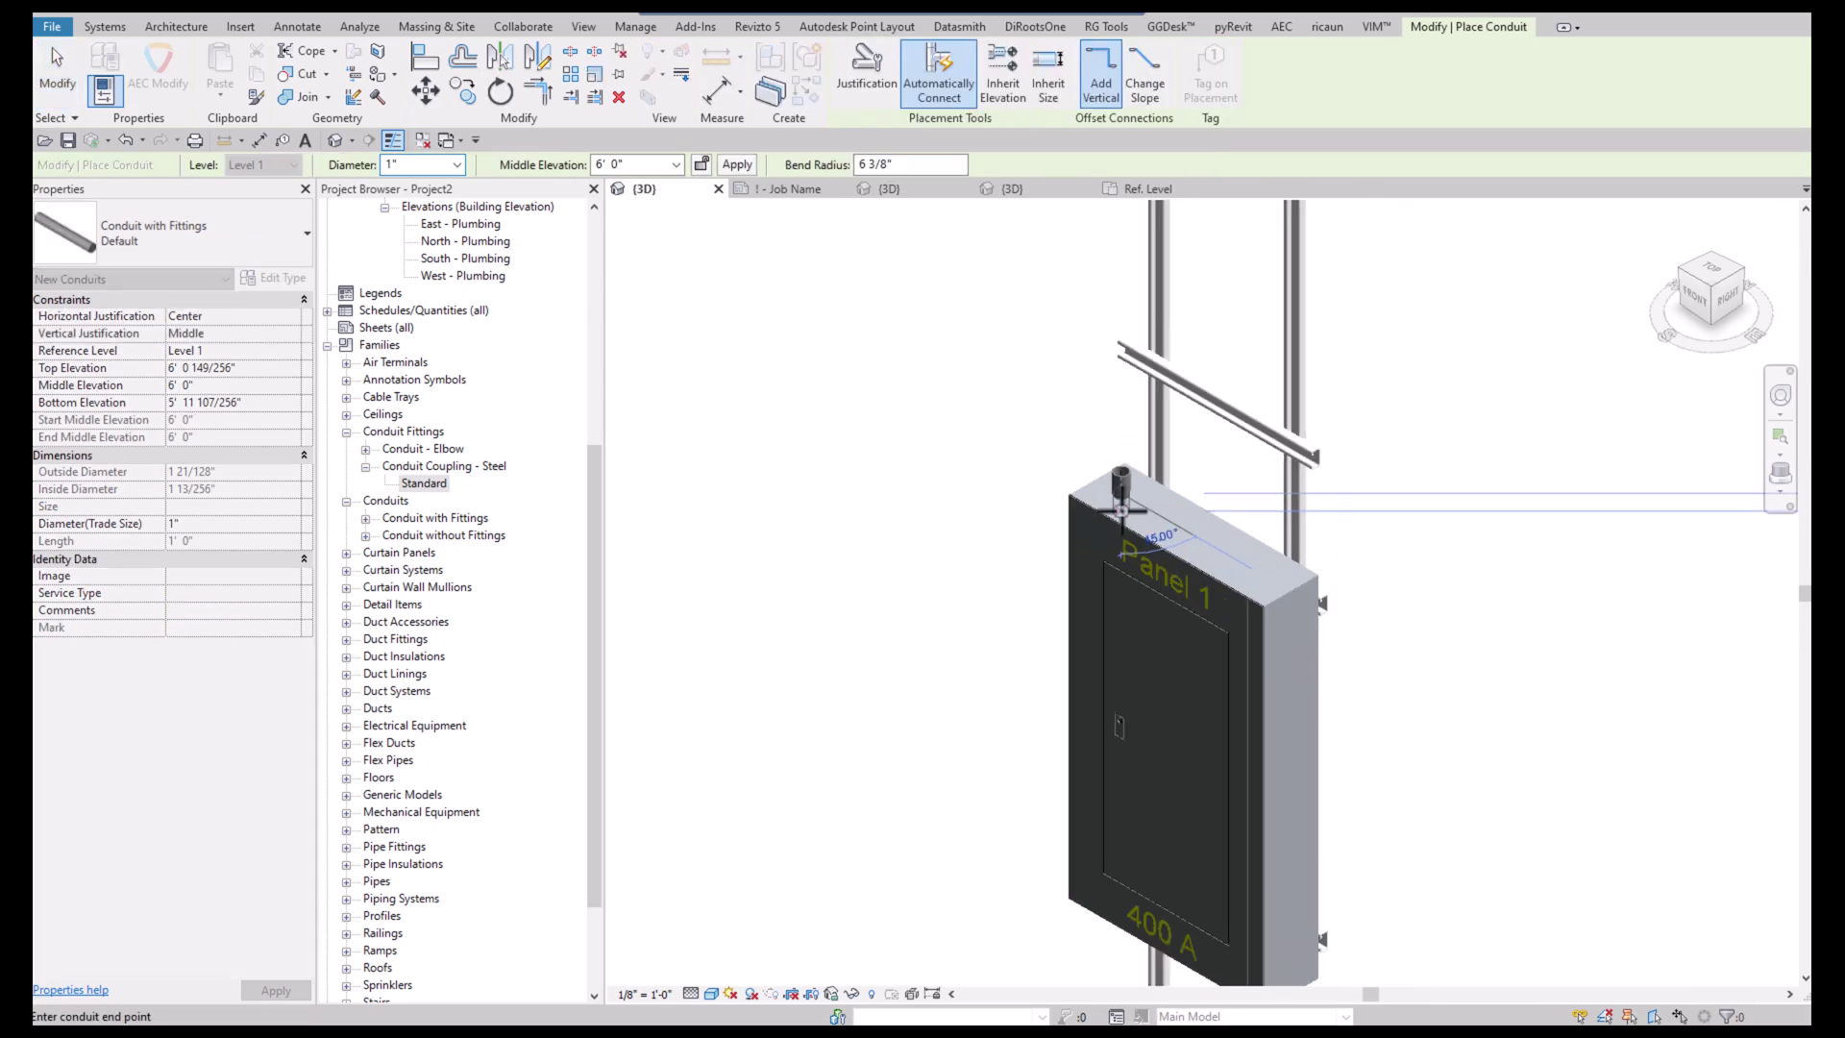
Run the conduit vertically up to a middle elevation of 12' 0"
{"action": "left_click", "coordinate": [677, 164]}
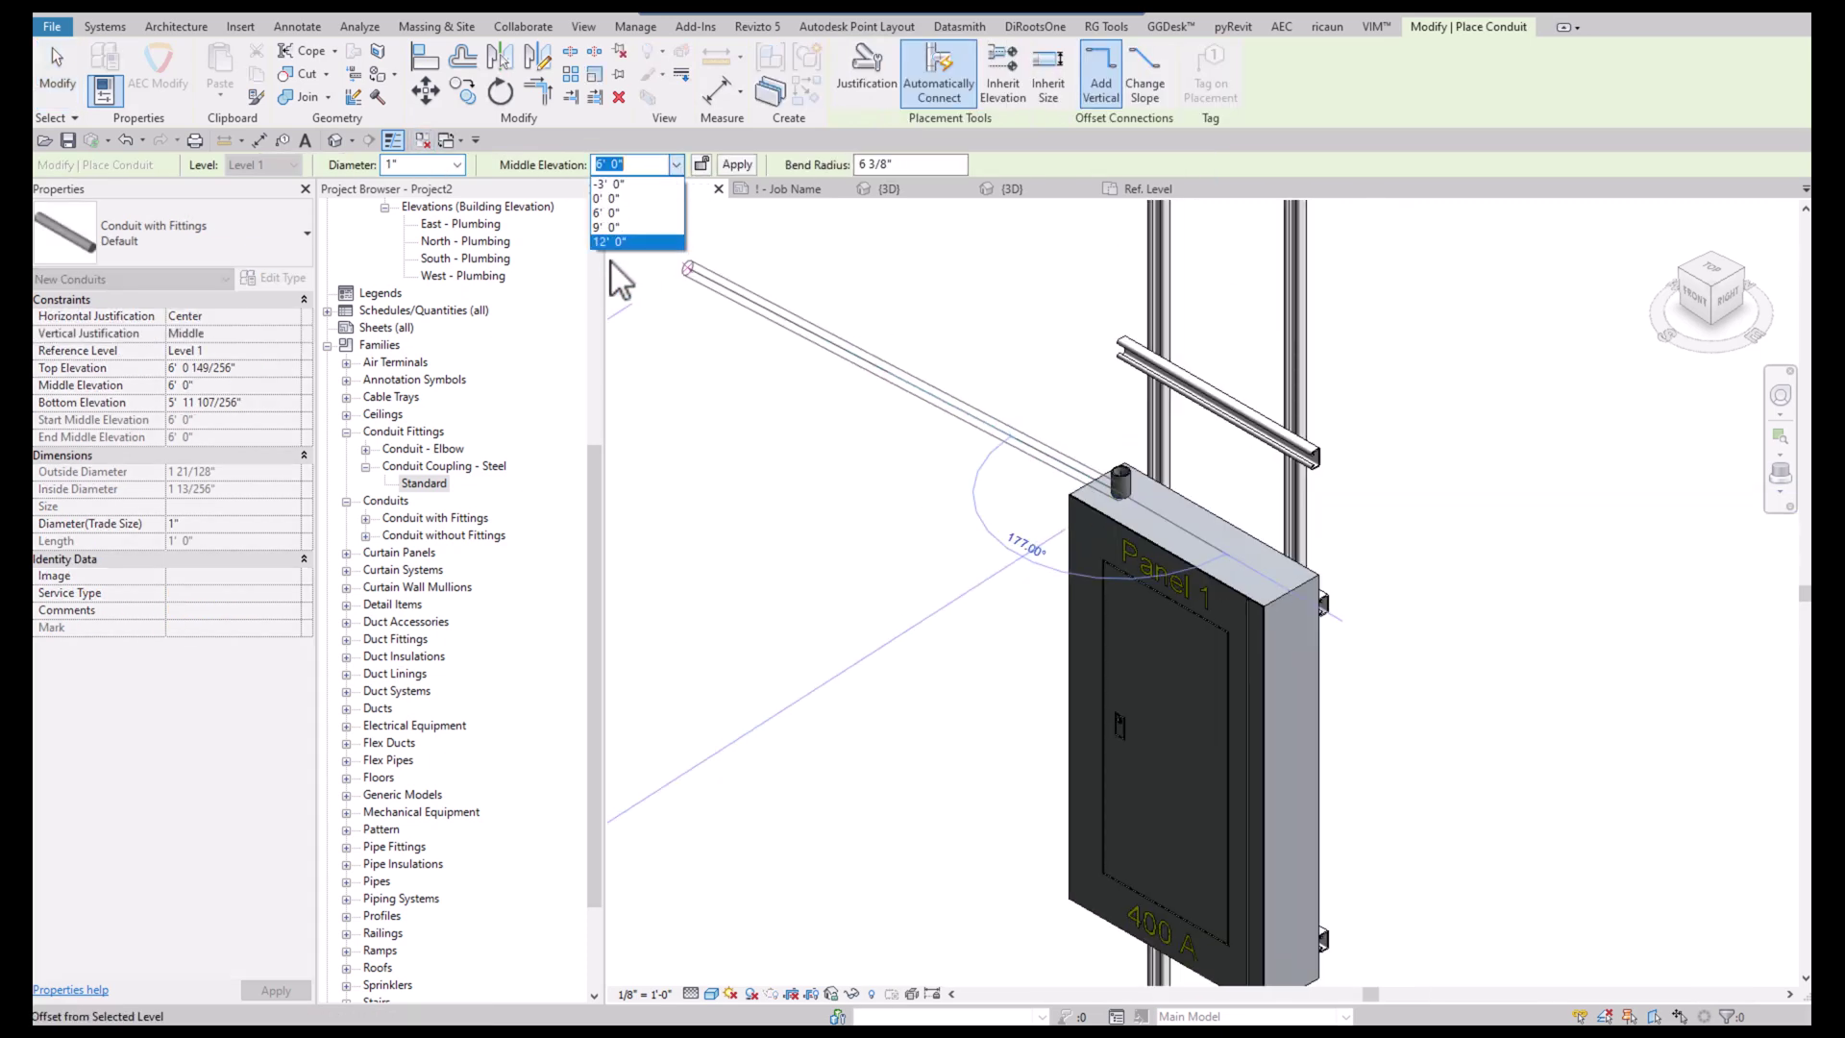
{"action": "left_click", "coordinate": [637, 242]}
{"action": "scroll", "coordinate": [1172, 385], "scroll_direction": "down", "scroll_amount": 3}
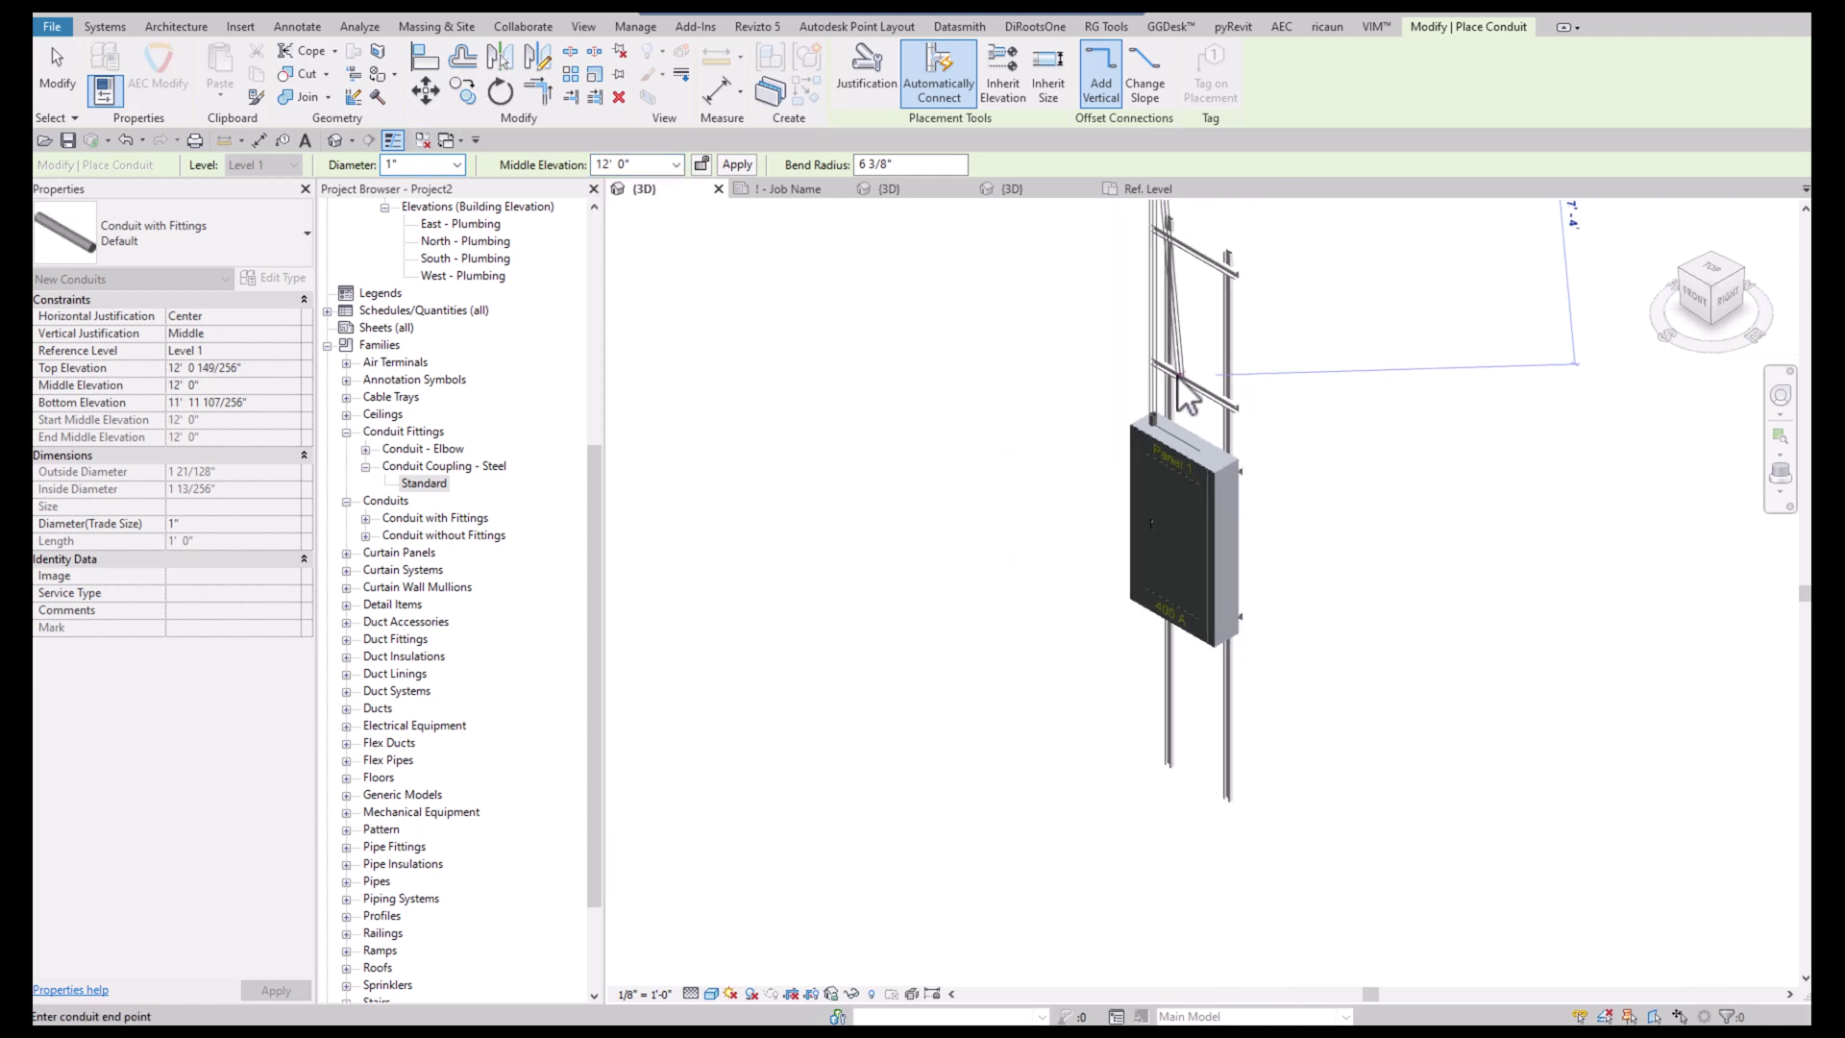
{"action": "left_click", "coordinate": [737, 165]}
{"action": "middle_click_drag", "start_coordinate": [977, 354], "coordinate": [1102, 495]}
Place three more Standard steel couplings side by side on the panel top
{"action": "scroll", "coordinate": [1153, 572], "scroll_direction": "up", "scroll_amount": 3}
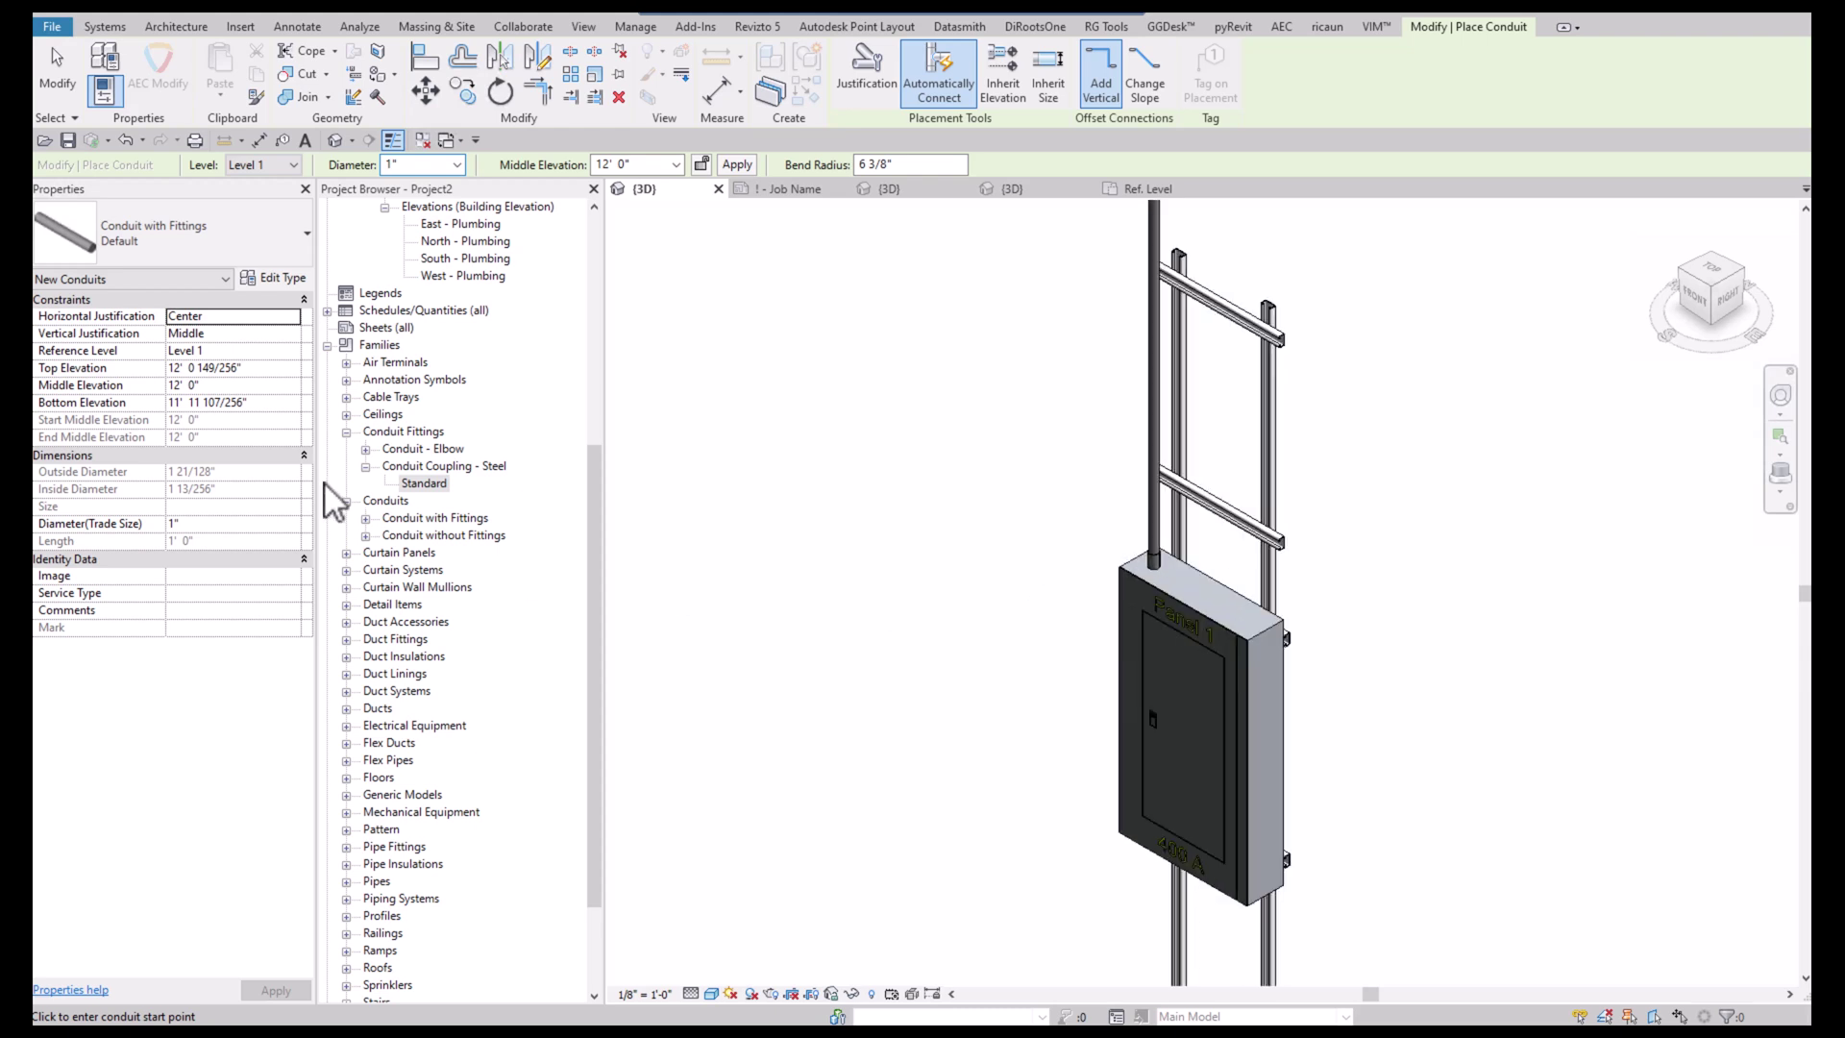
{"action": "left_click_drag", "start_coordinate": [414, 488], "coordinate": [1177, 578]}
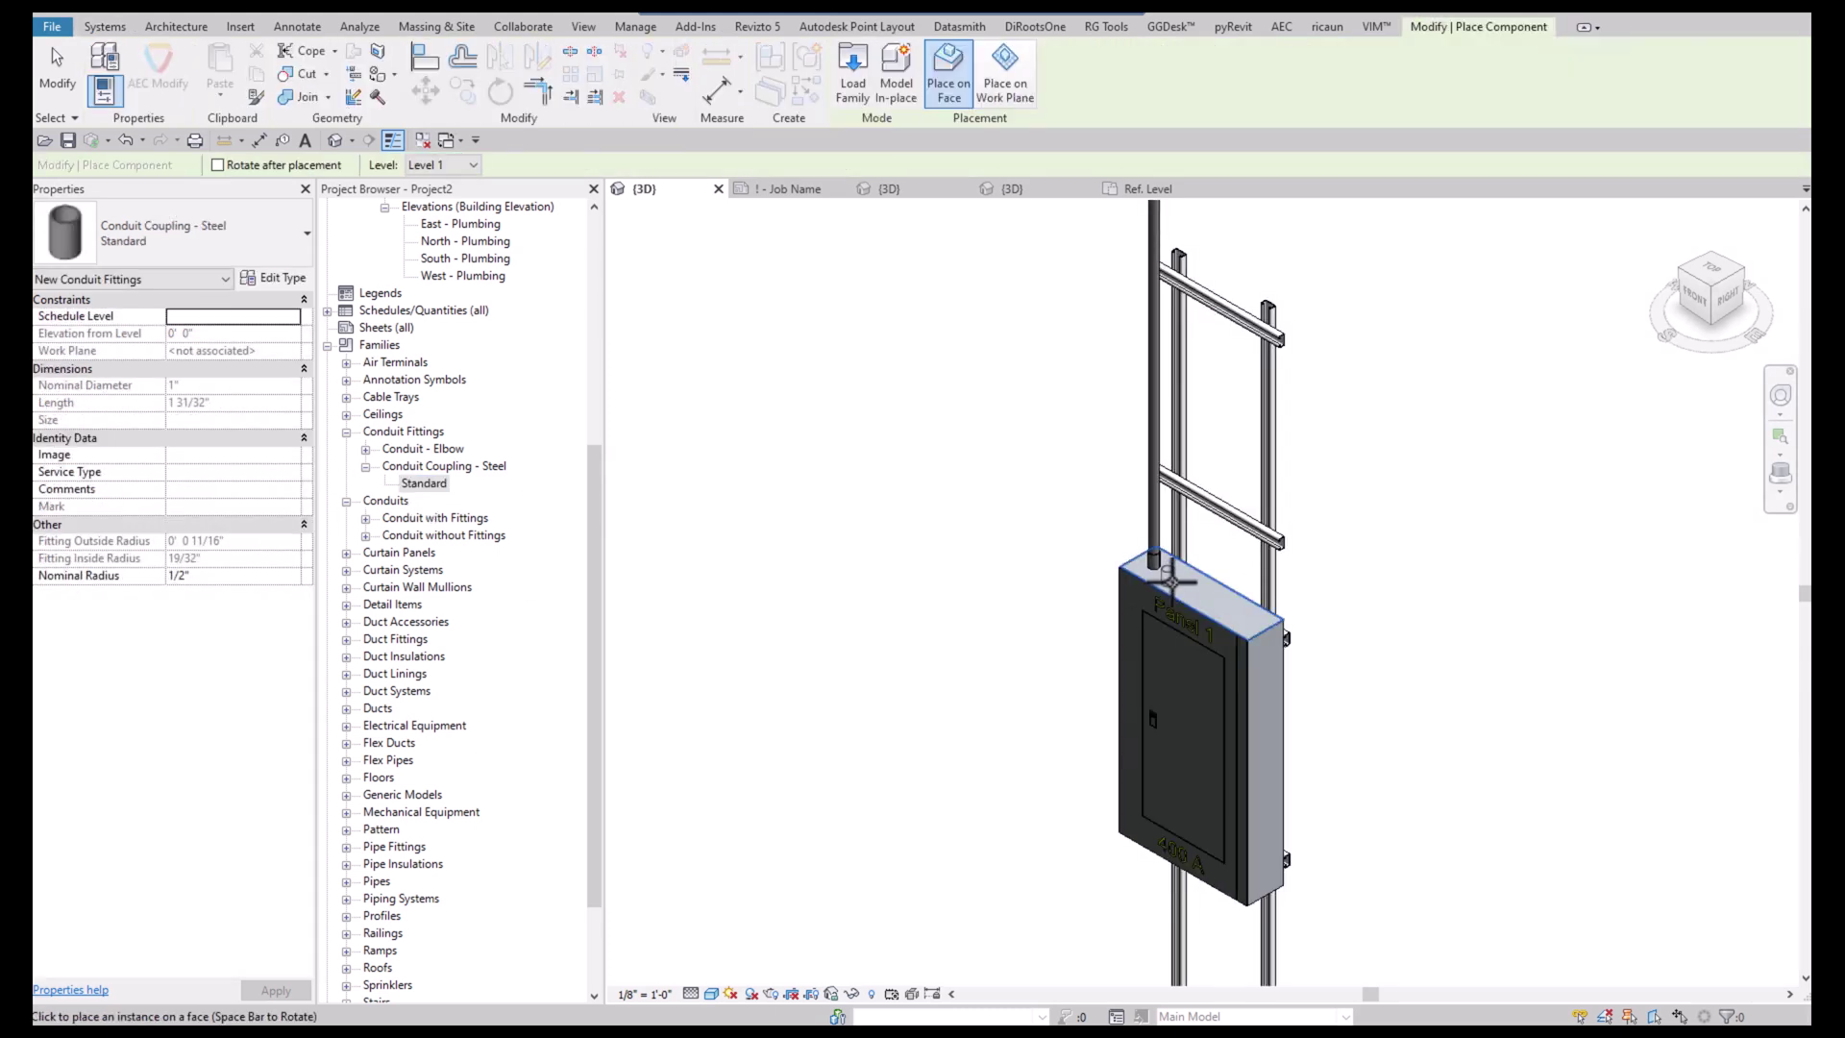
{"action": "left_click", "coordinate": [1177, 579]}
{"action": "left_click", "coordinate": [1201, 588]}
{"action": "left_click", "coordinate": [1226, 603]}
{"action": "key", "text": "Escape"}
{"action": "key", "text": "Escape"}
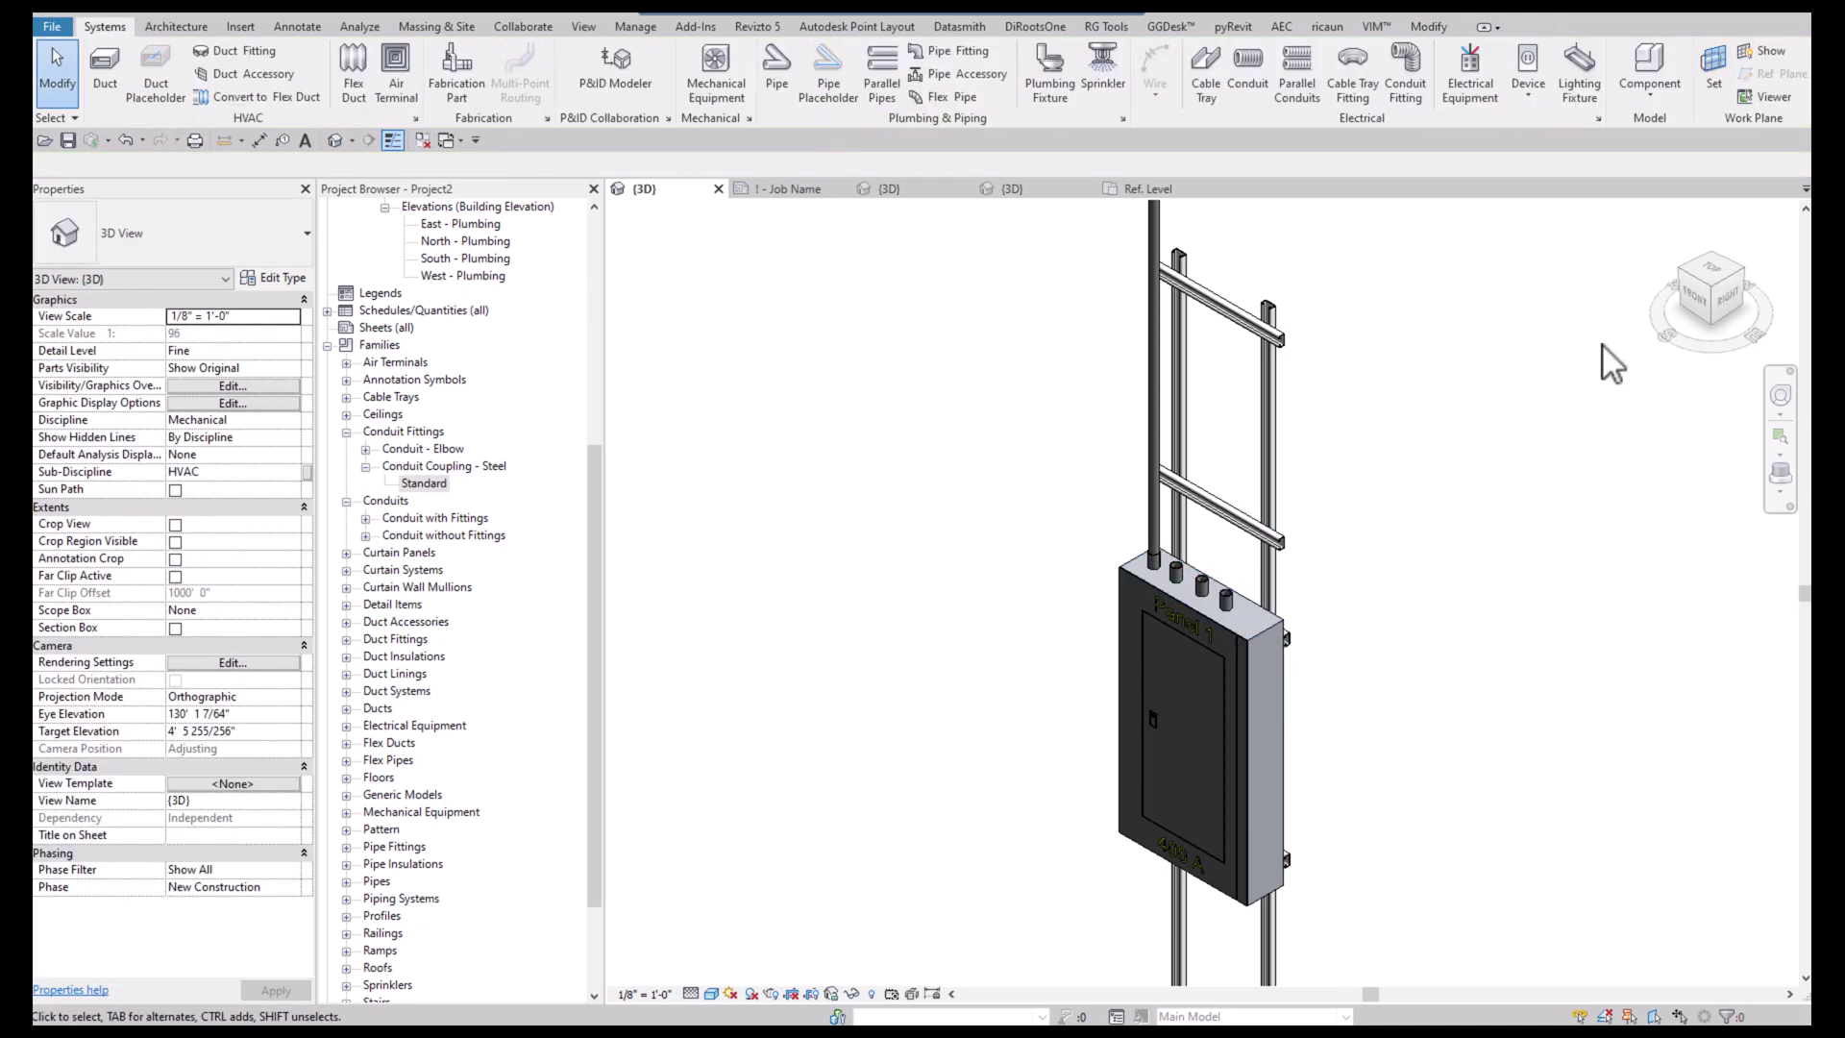
From a top view, route the first conduit's vertical leg into the box's top connector with an elbow
{"action": "left_click", "coordinate": [1710, 272]}
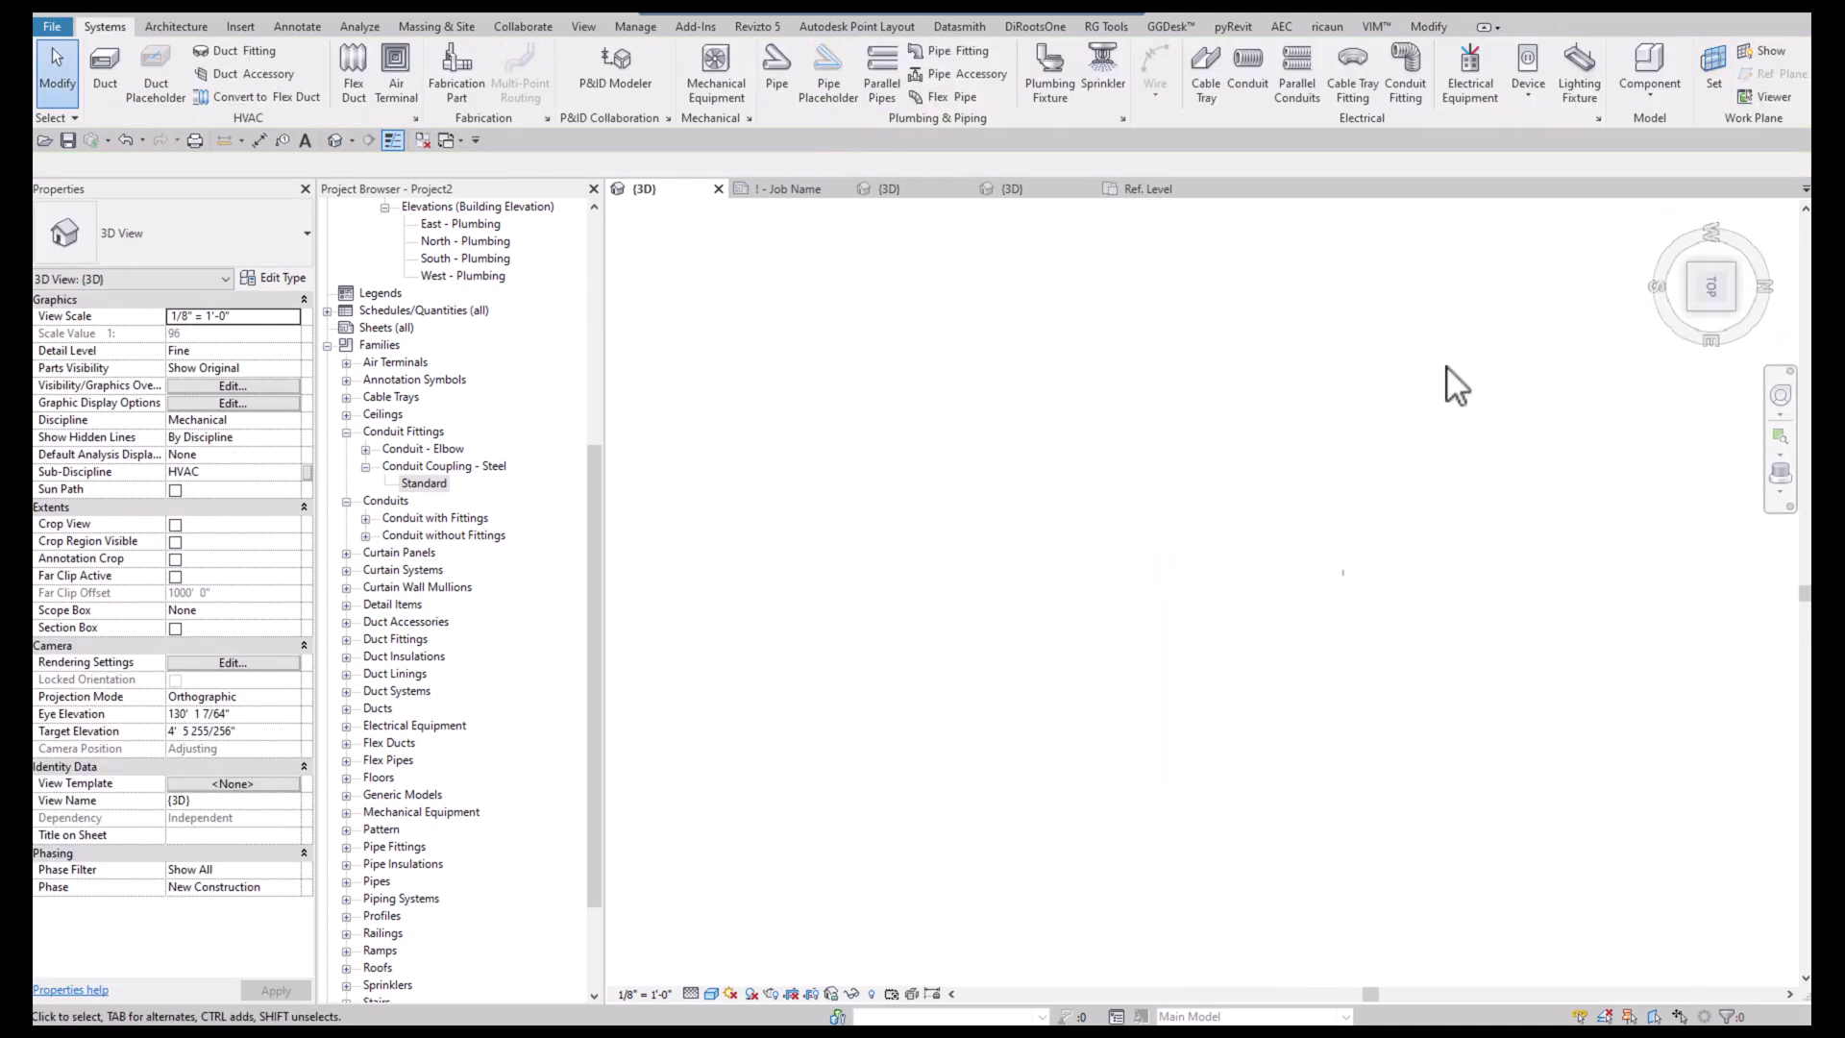
{"action": "scroll", "coordinate": [1384, 500], "scroll_direction": "up", "scroll_amount": 5}
{"action": "scroll", "coordinate": [1386, 515], "scroll_direction": "up", "scroll_amount": 2}
{"action": "middle_click_drag", "start_coordinate": [1380, 503], "coordinate": [1029, 494]}
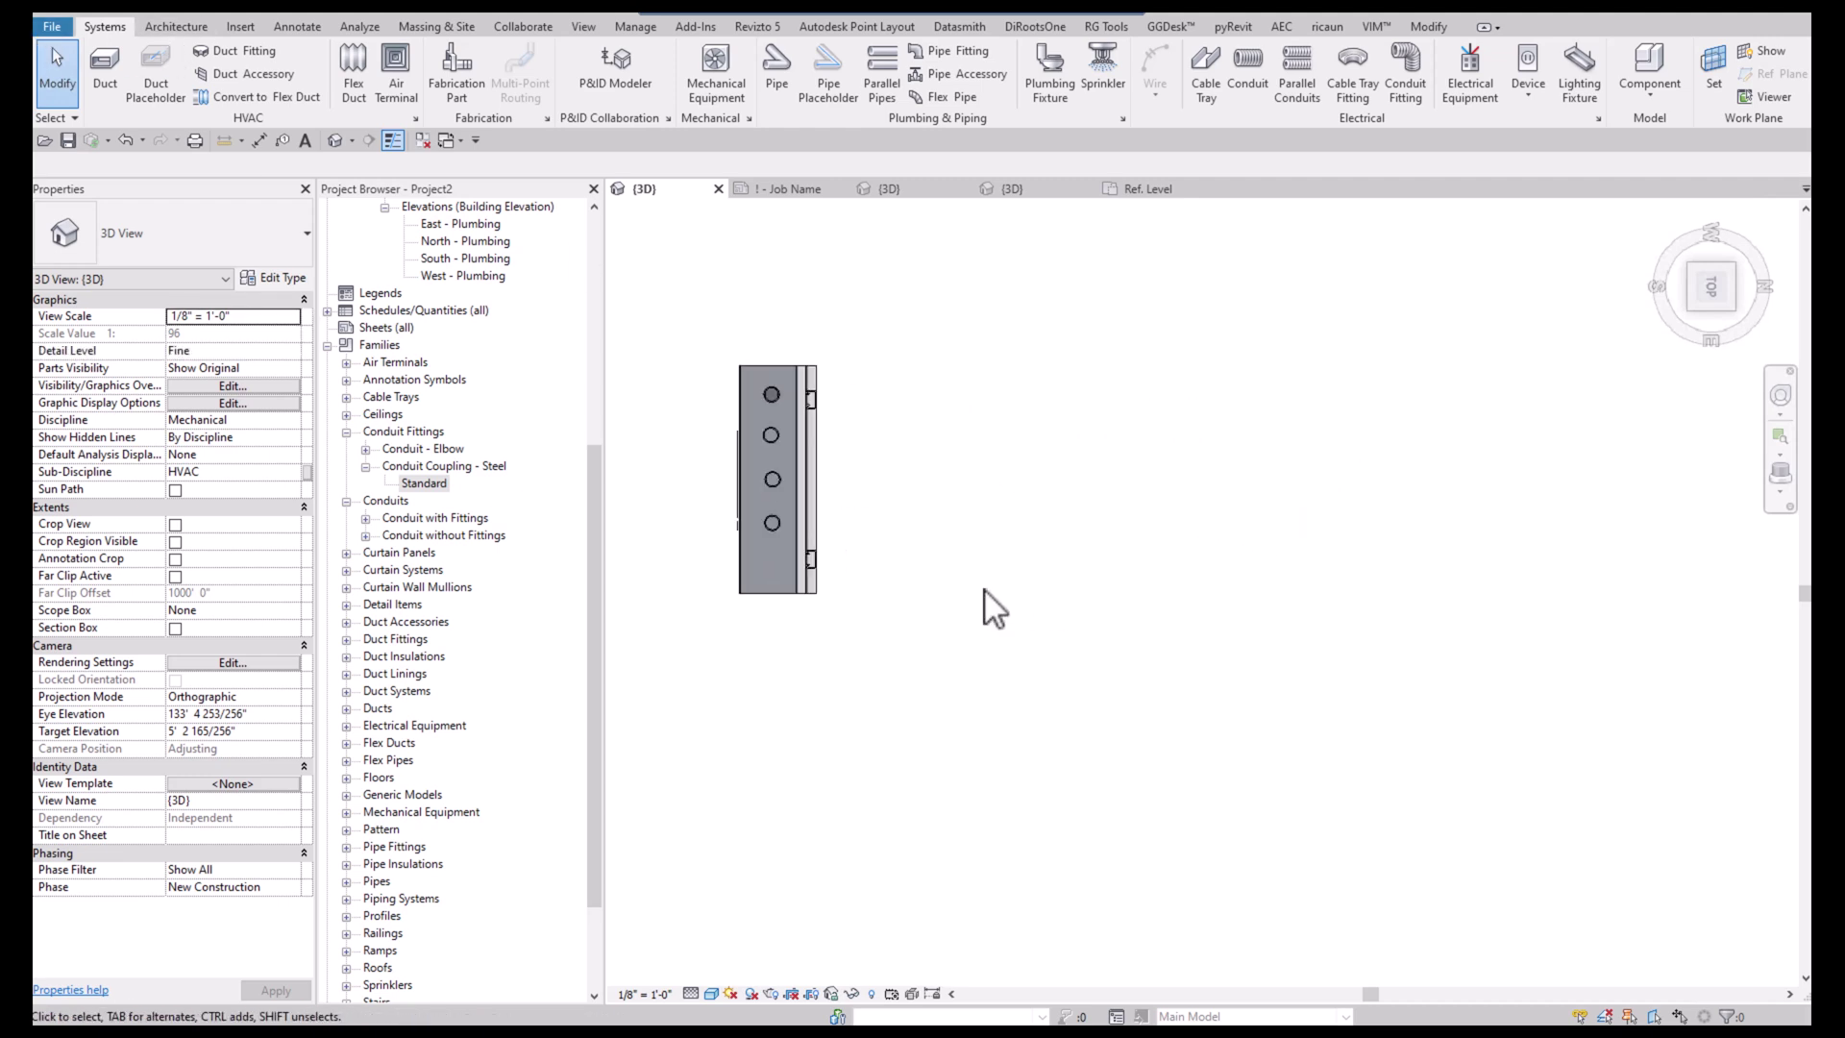
{"action": "scroll", "coordinate": [983, 591], "scroll_direction": "down", "scroll_amount": 2}
{"action": "middle_click_drag", "start_coordinate": [984, 591], "coordinate": [1317, 543]}
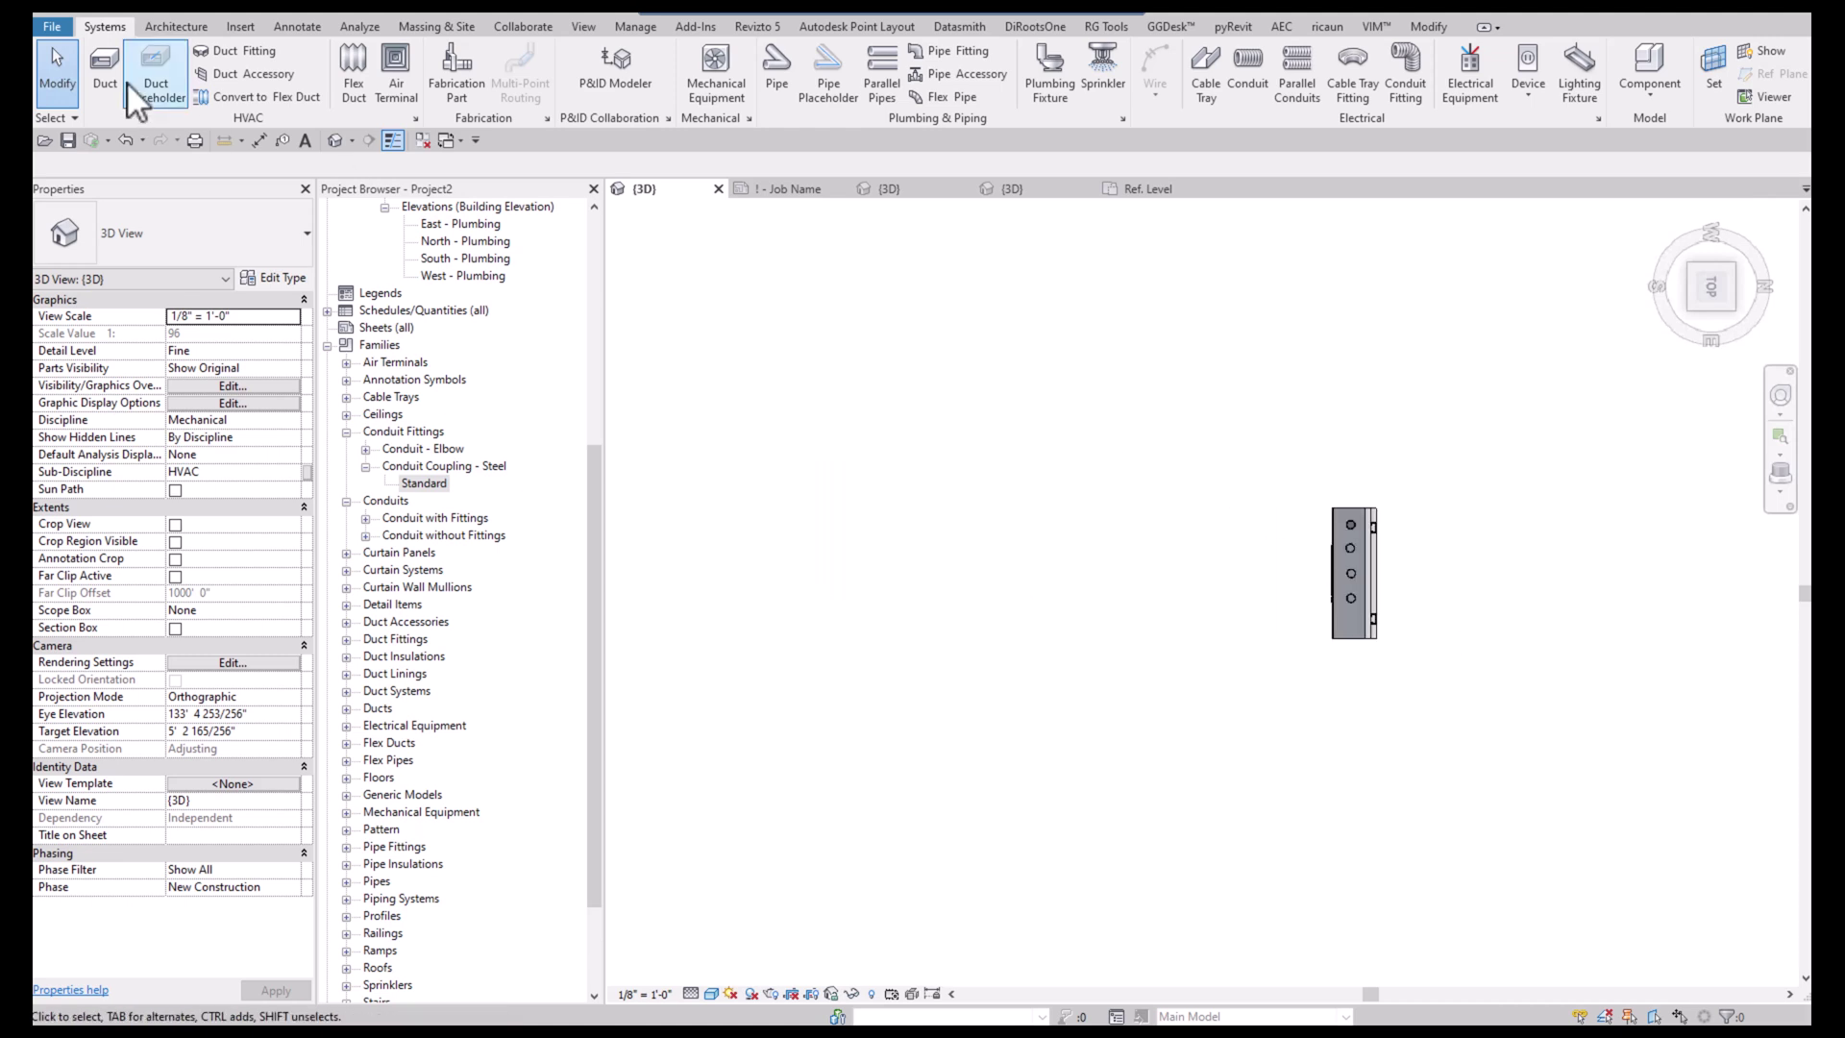
{"action": "left_click", "coordinate": [1249, 66]}
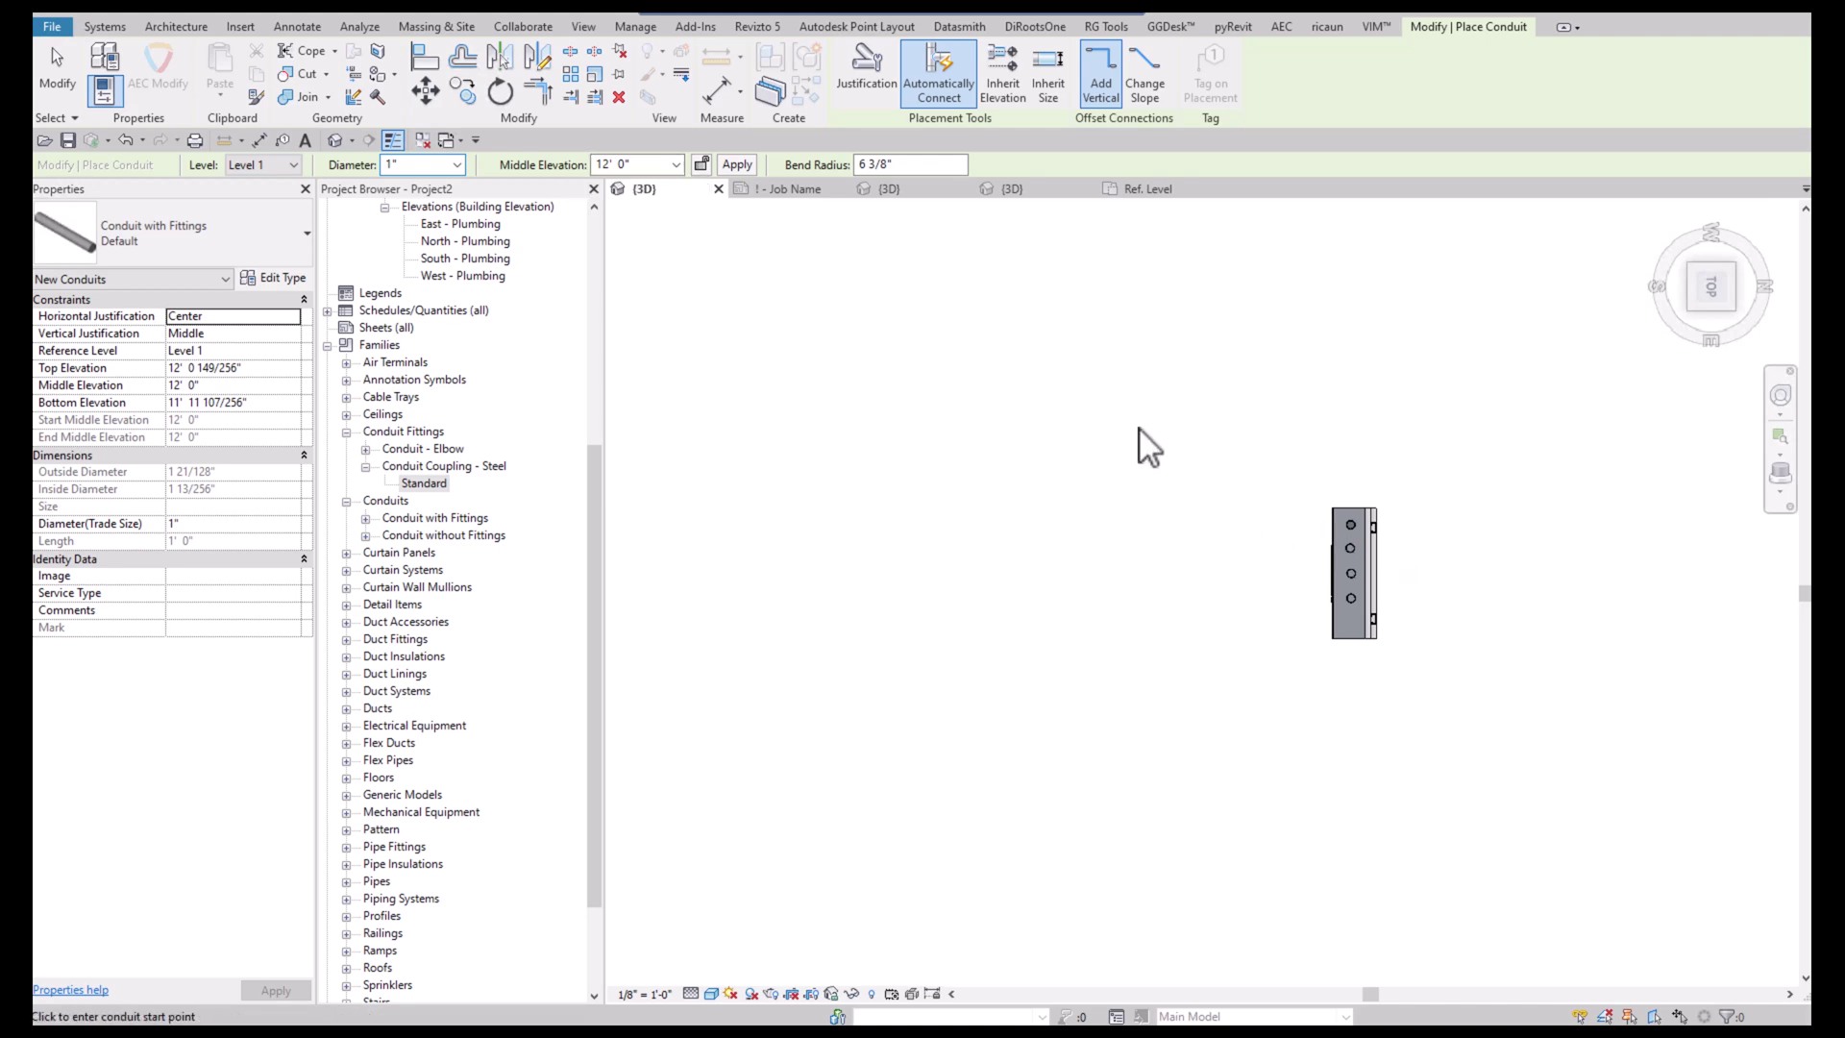
{"action": "left_click", "coordinate": [1119, 351]}
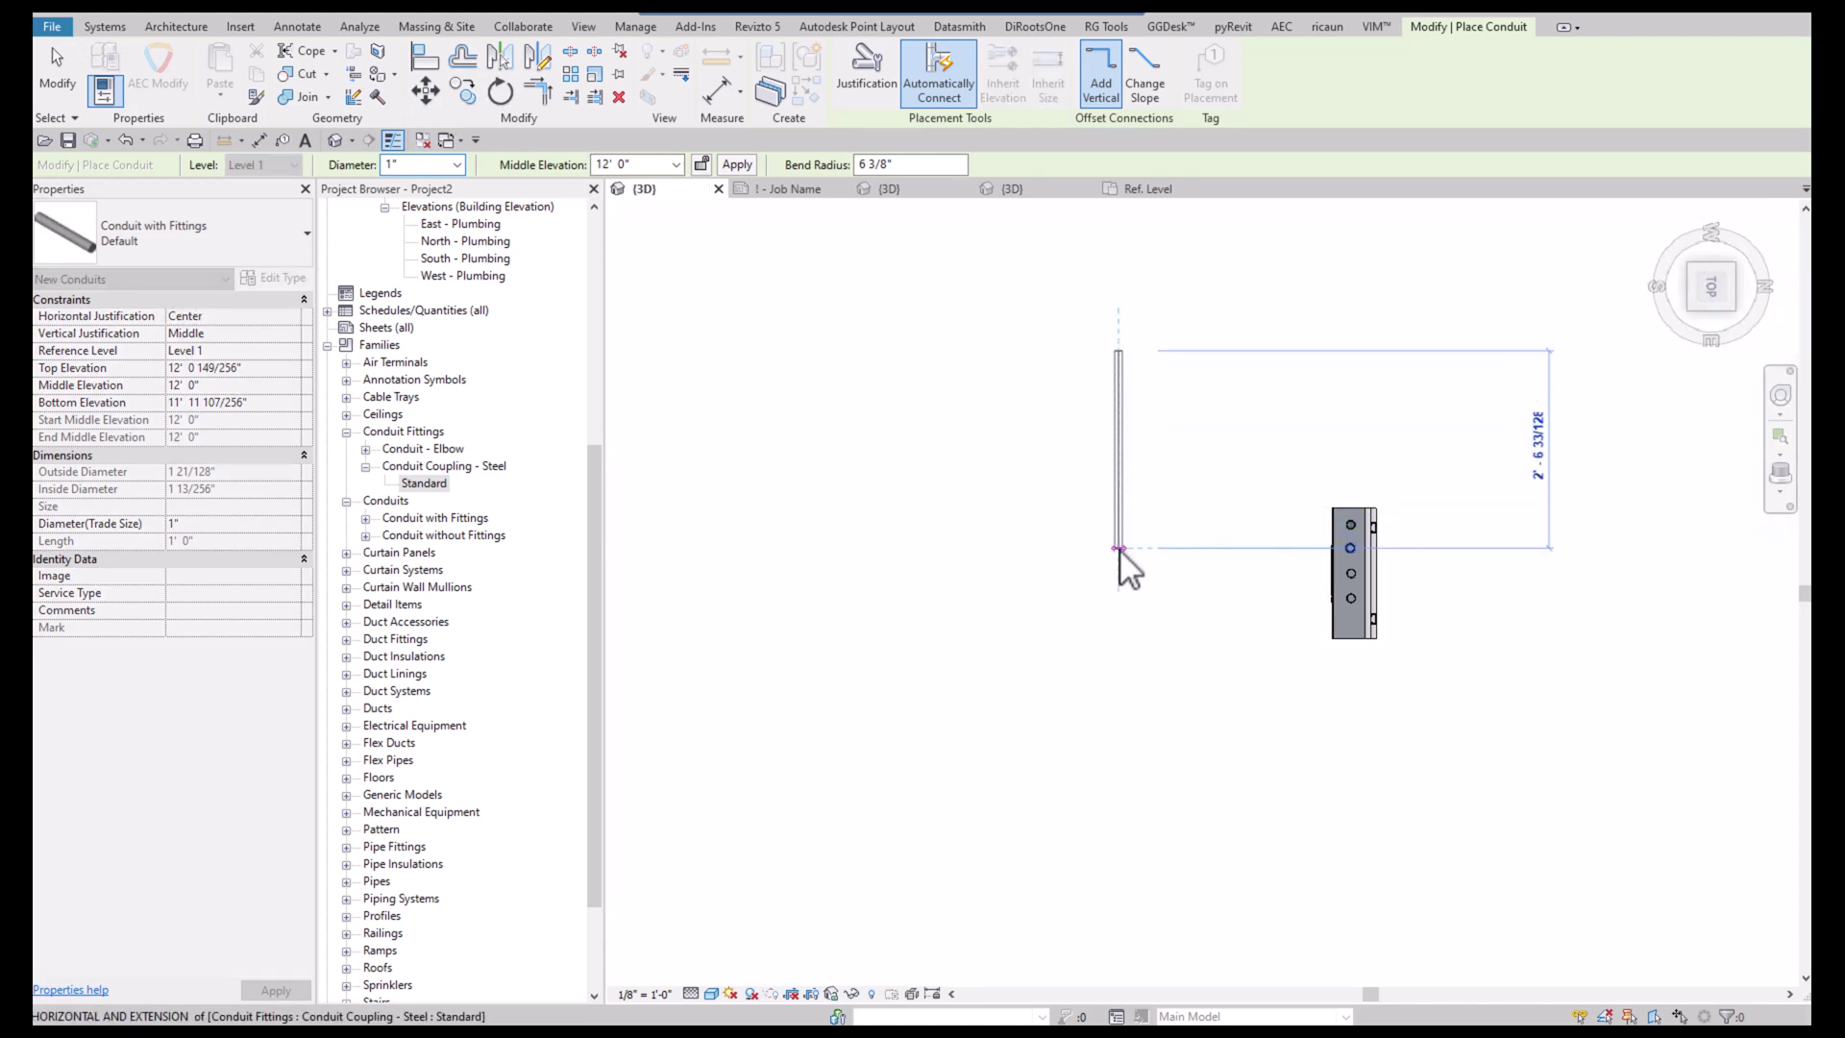
{"action": "left_click", "coordinate": [1120, 549]}
{"action": "left_click", "coordinate": [1357, 556]}
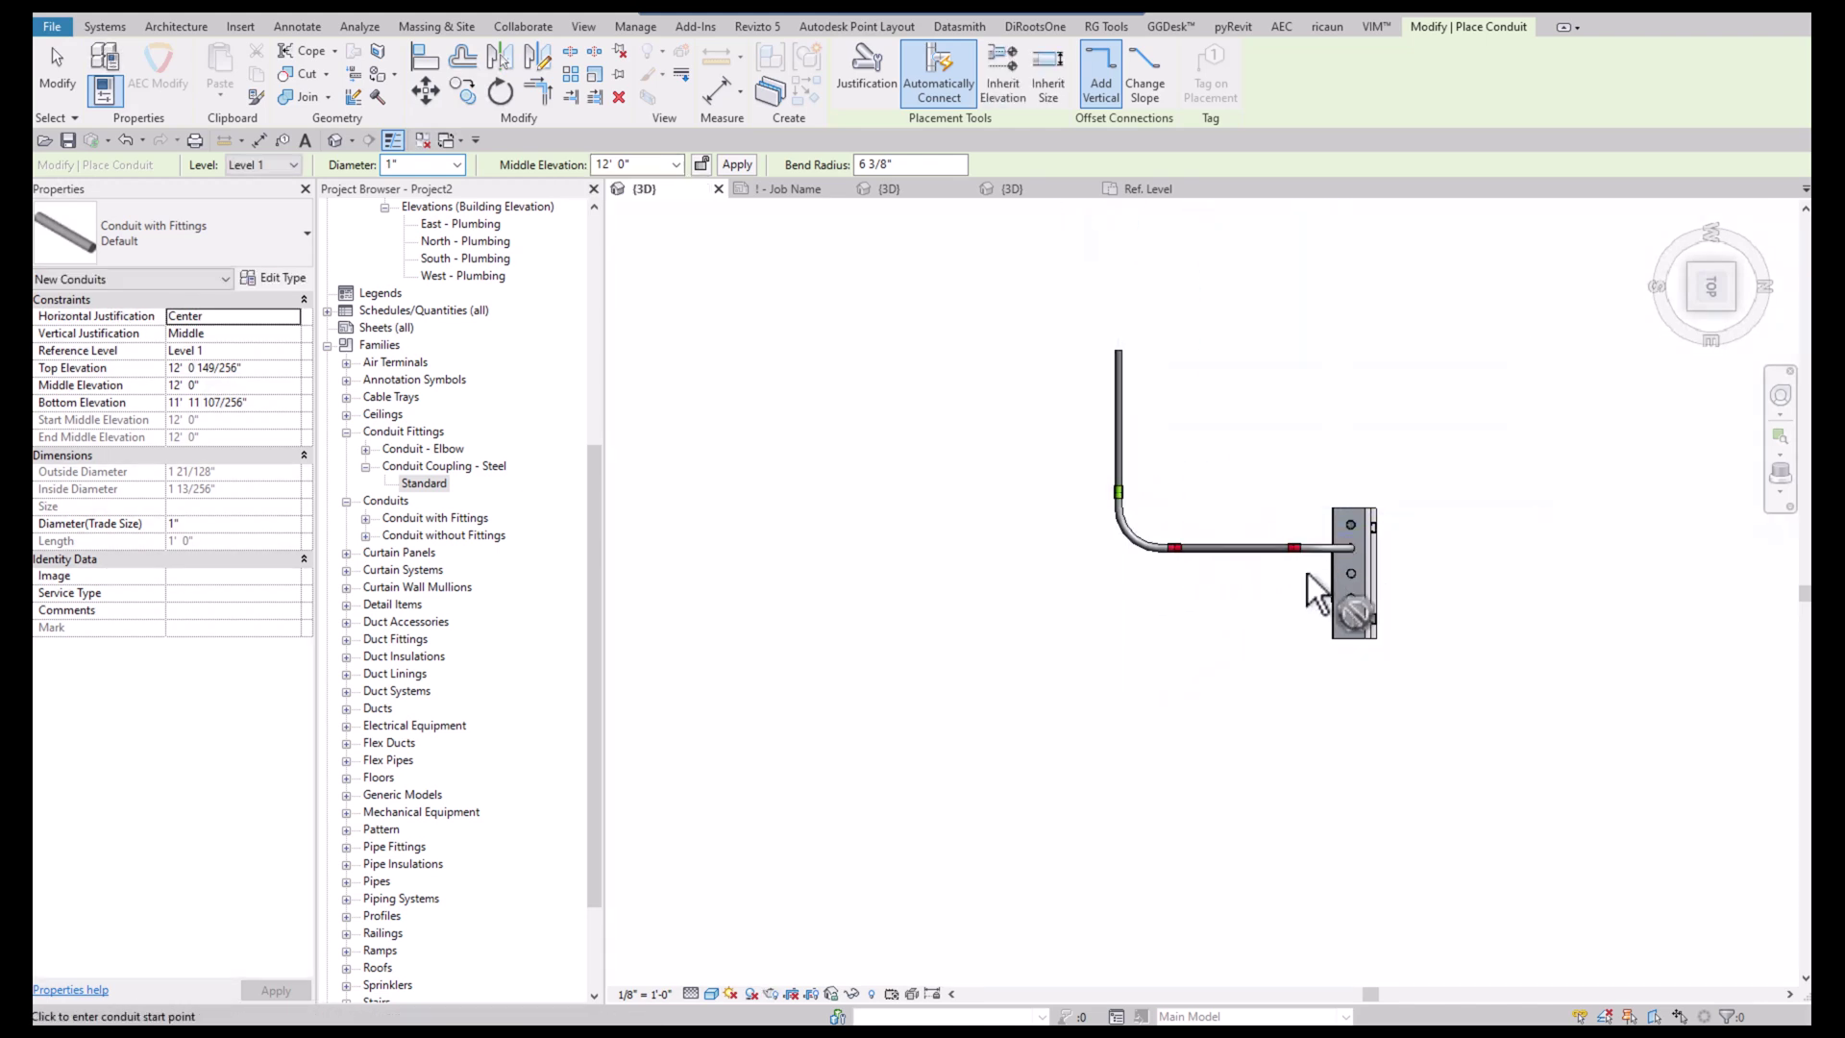
Route a second rising conduit and a third dropping conduit into the remaining connectors
{"action": "left_click", "coordinate": [1085, 352]}
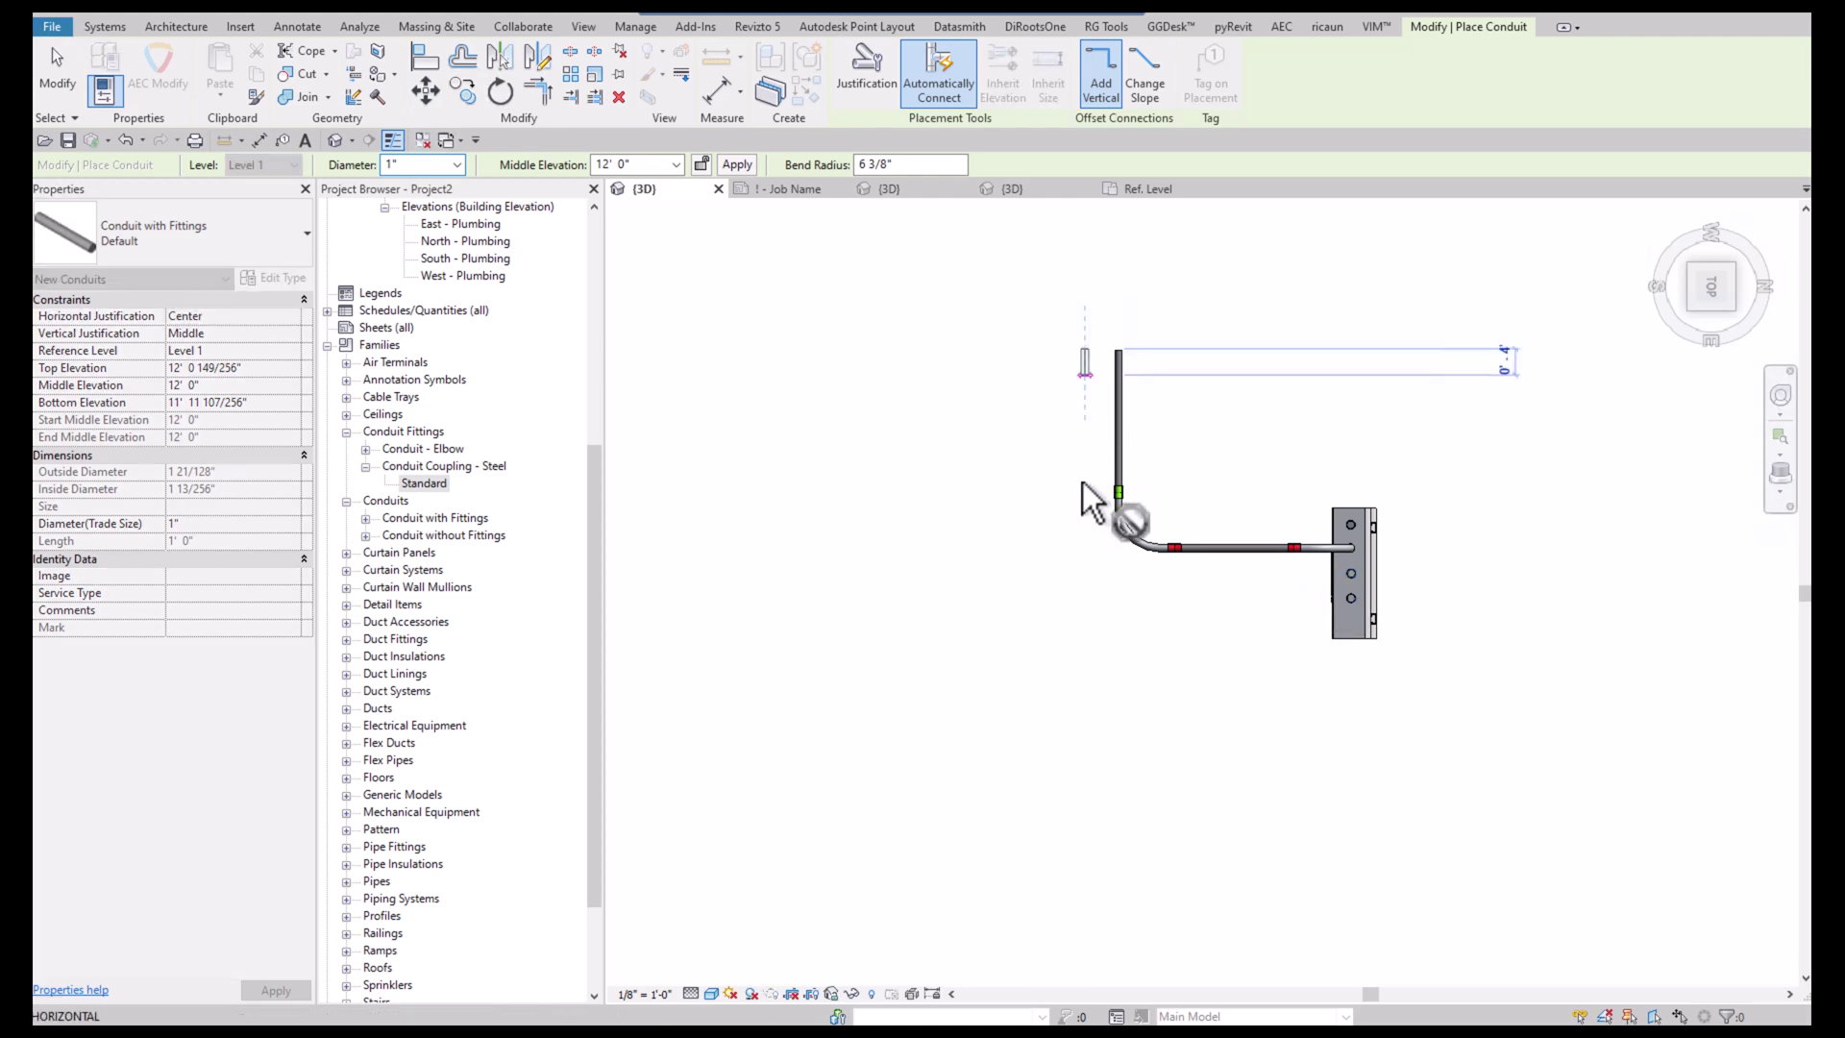
{"action": "left_click", "coordinate": [1090, 579]}
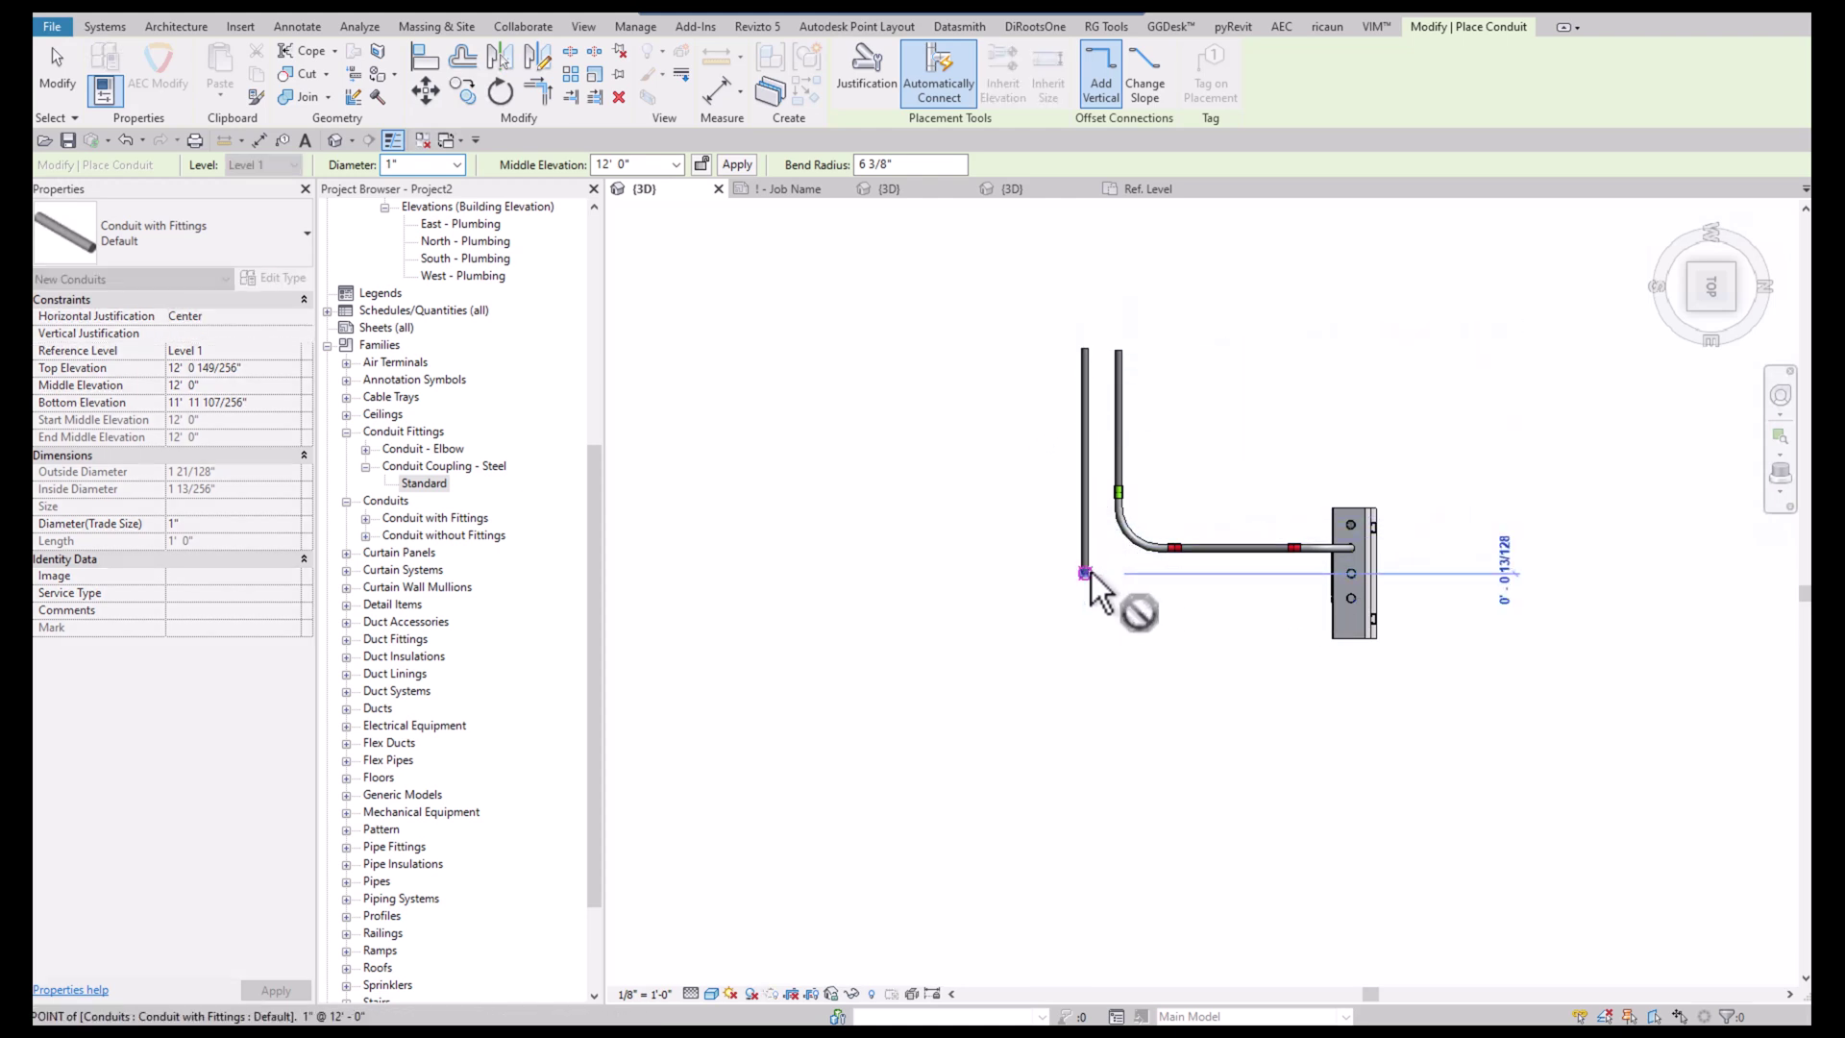
{"action": "left_click", "coordinate": [1348, 573]}
{"action": "left_click", "coordinate": [1011, 824]}
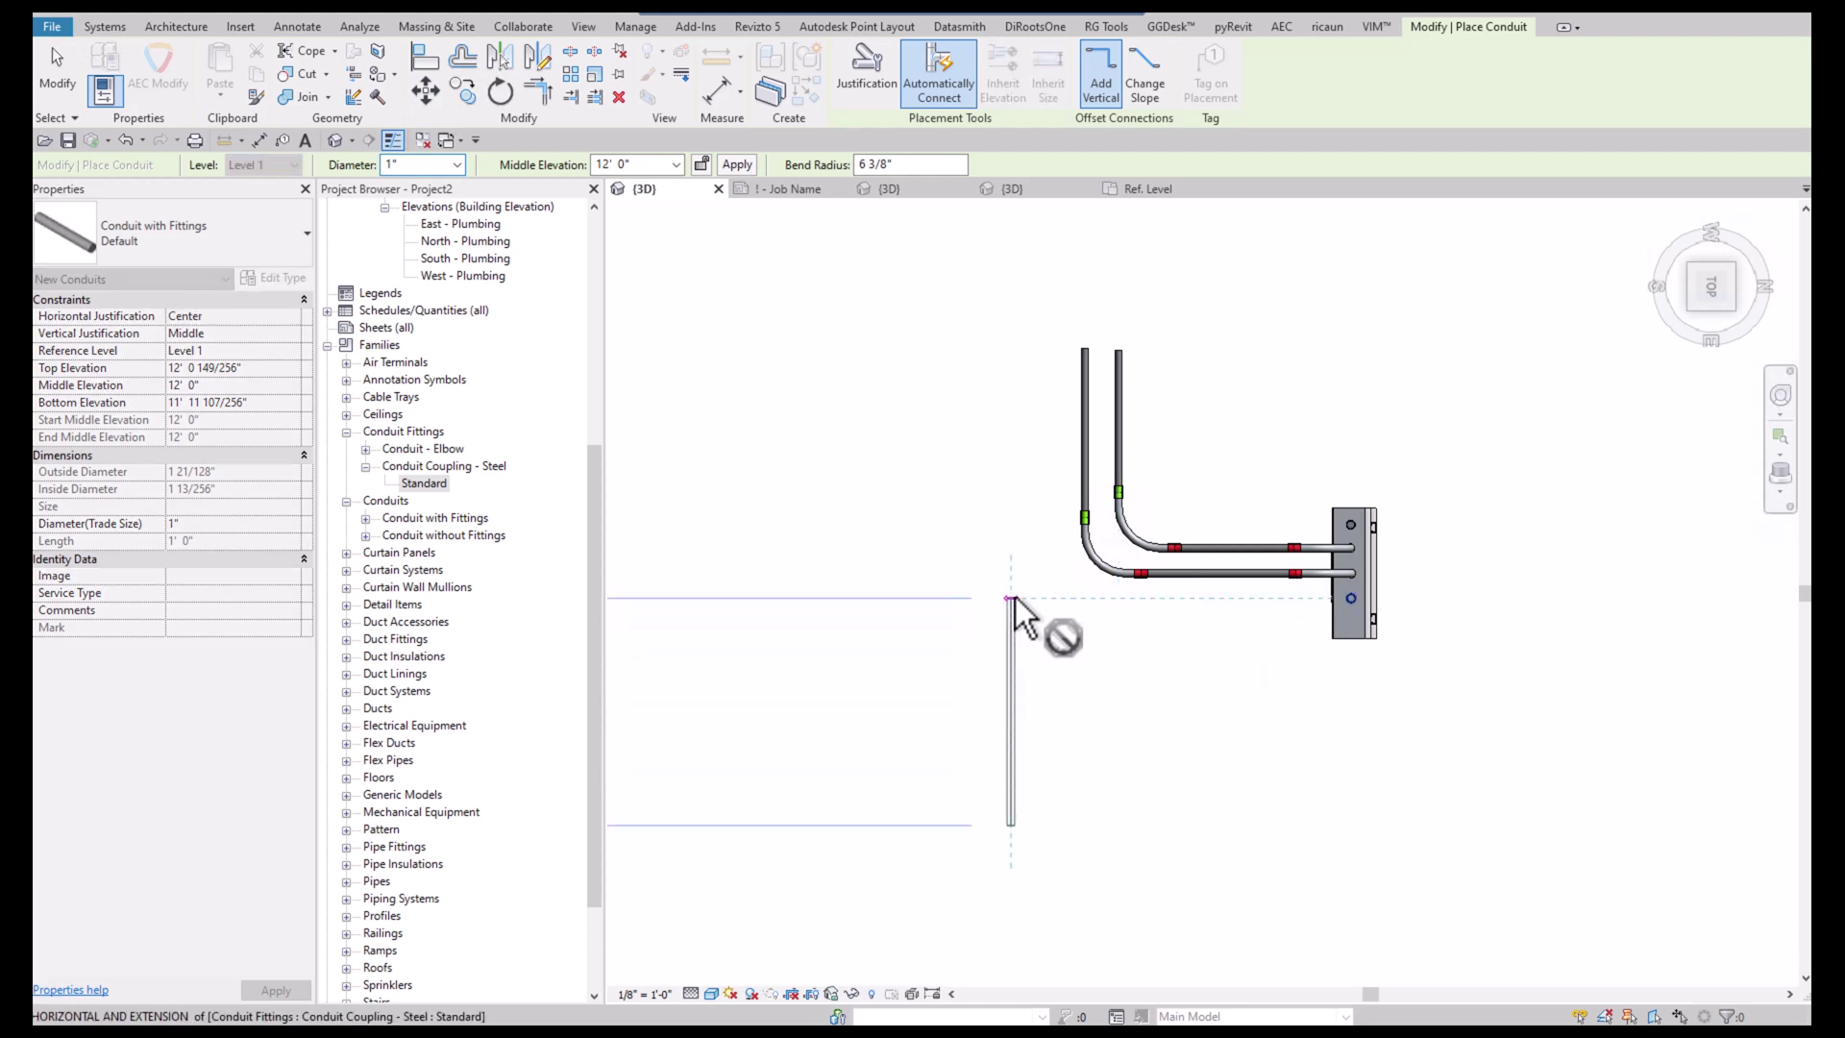
{"action": "left_click", "coordinate": [1011, 598]}
{"action": "left_click", "coordinate": [1349, 596]}
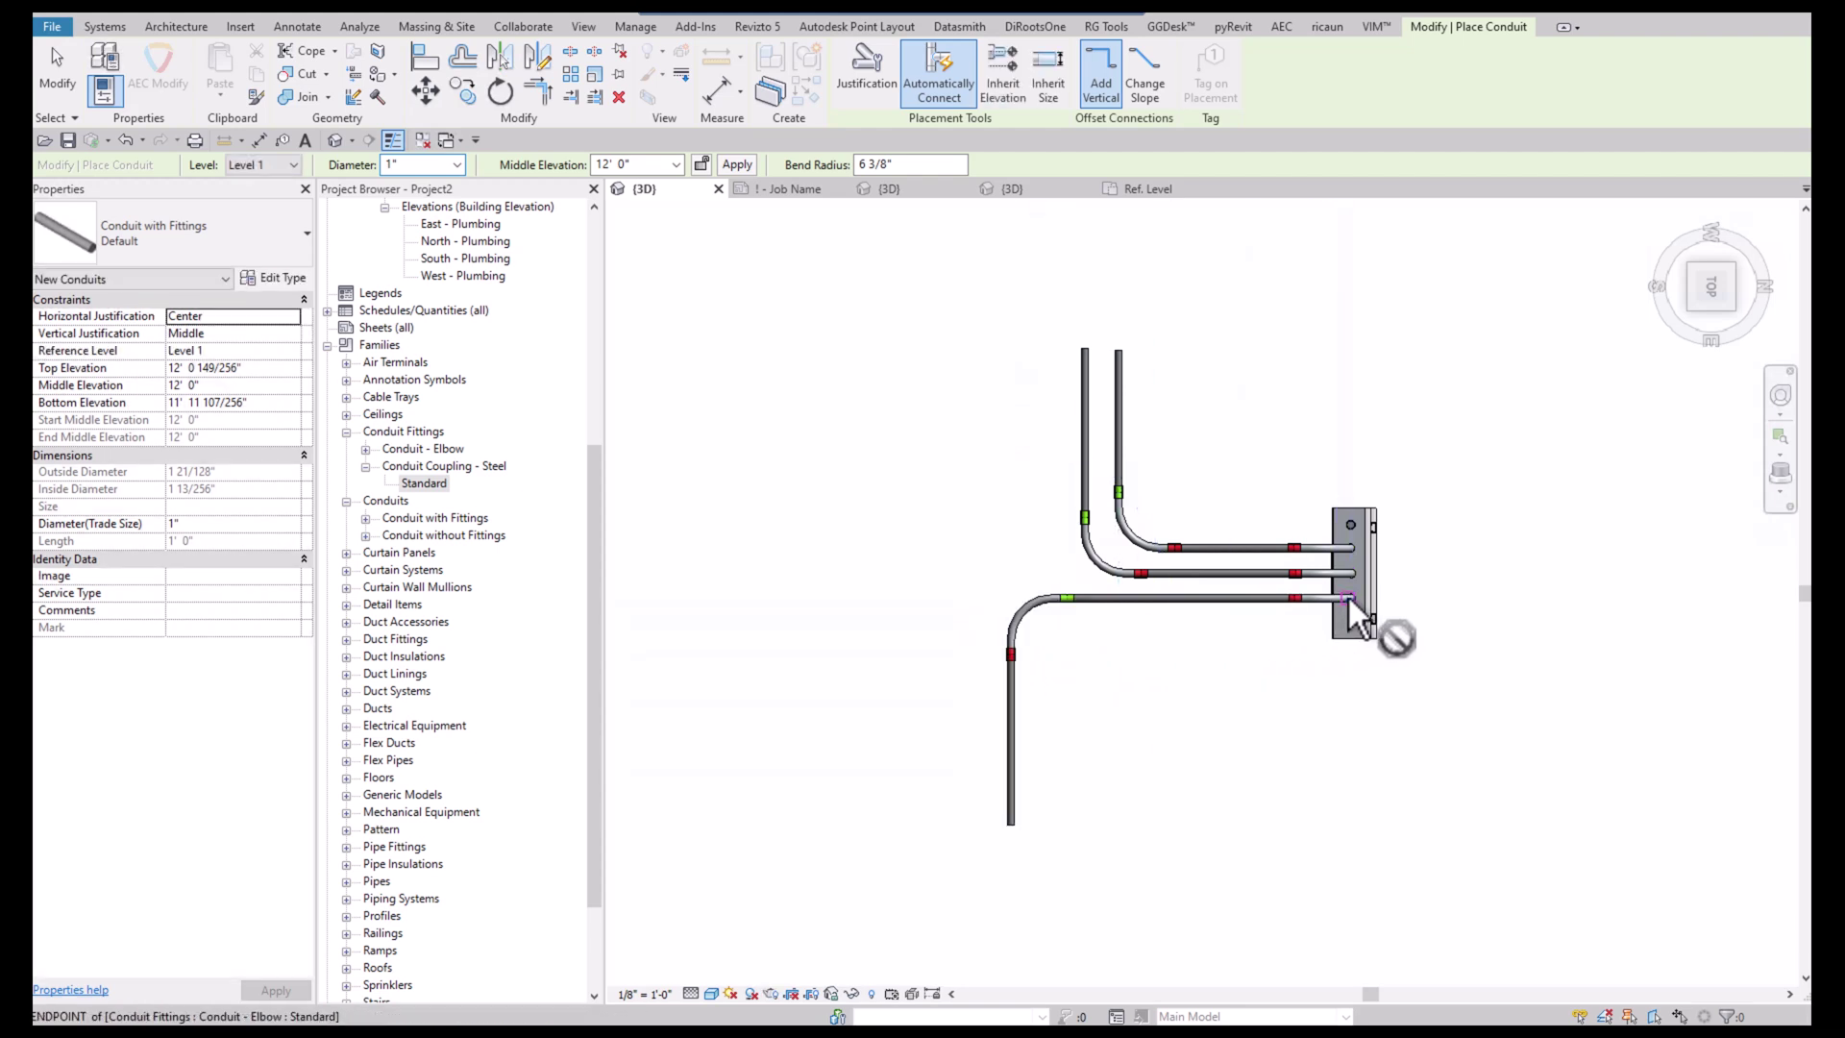
{"action": "key", "text": "Escape"}
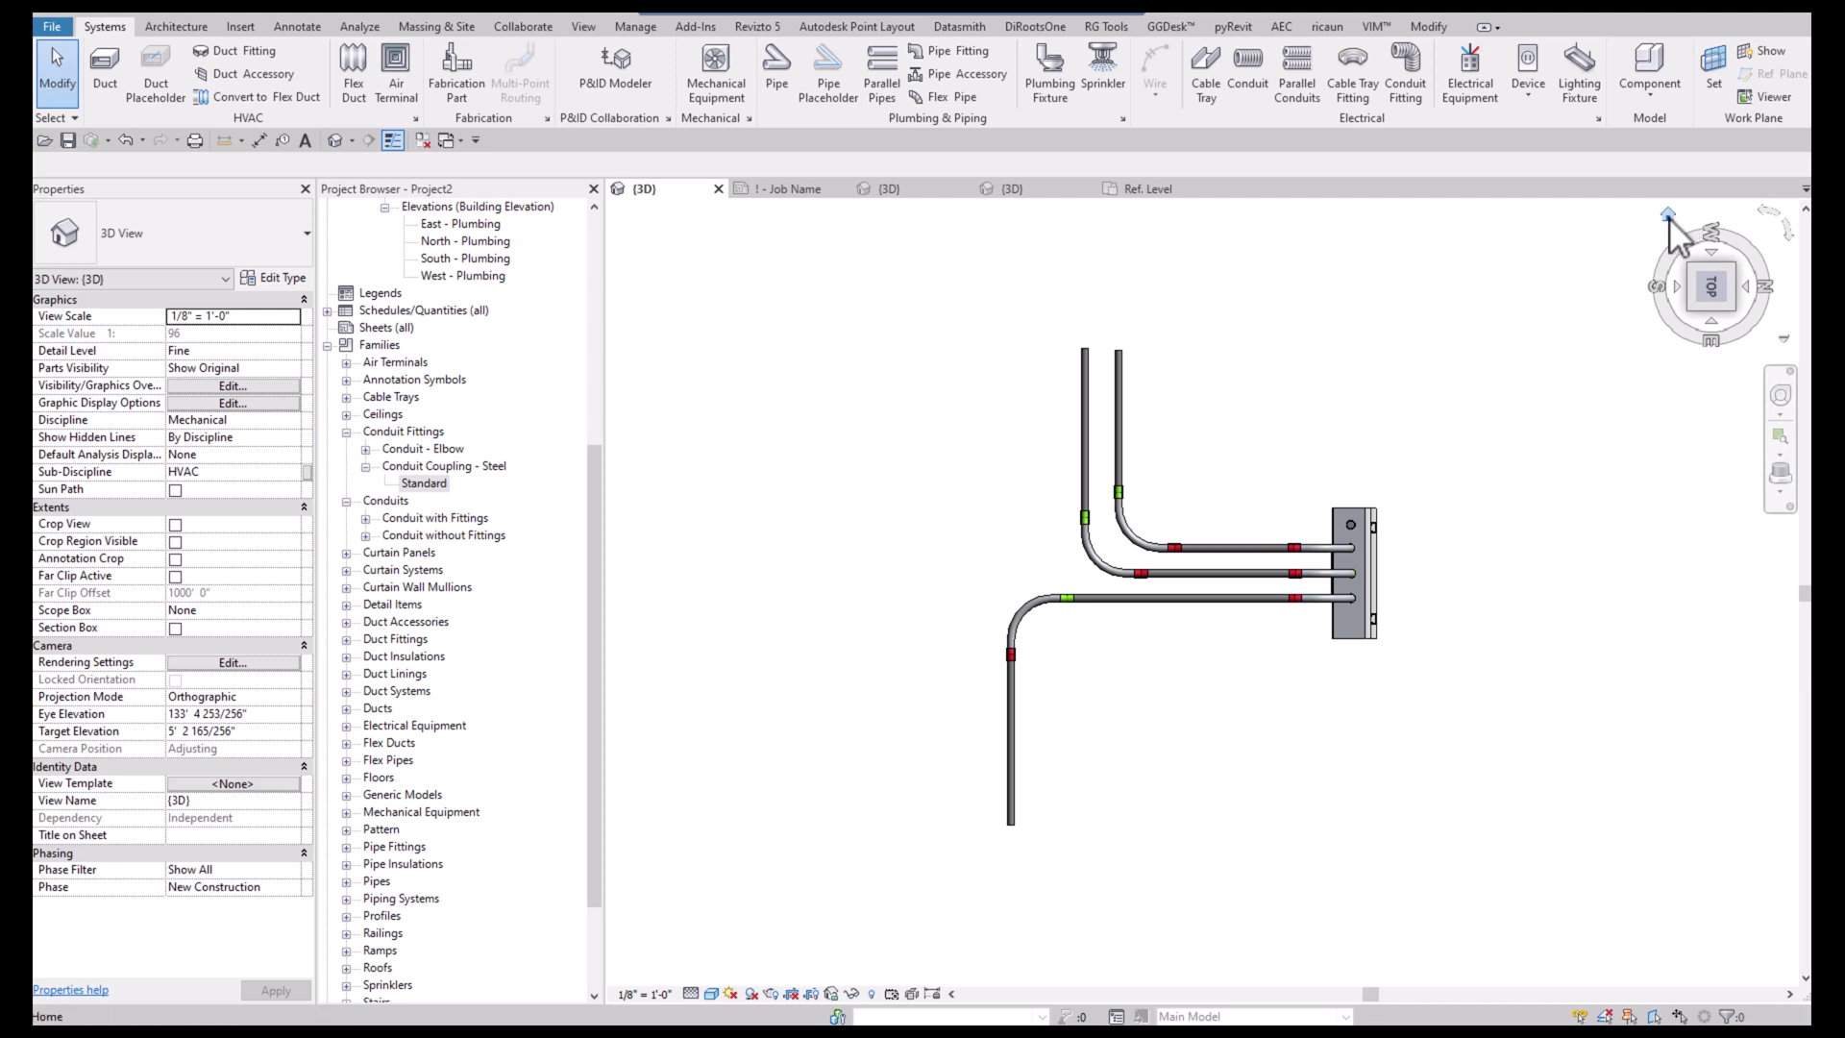
Reset the view to Home, then turn it front-right and from below, zoomed in on the panel's underside
{"action": "left_click", "coordinate": [1669, 217]}
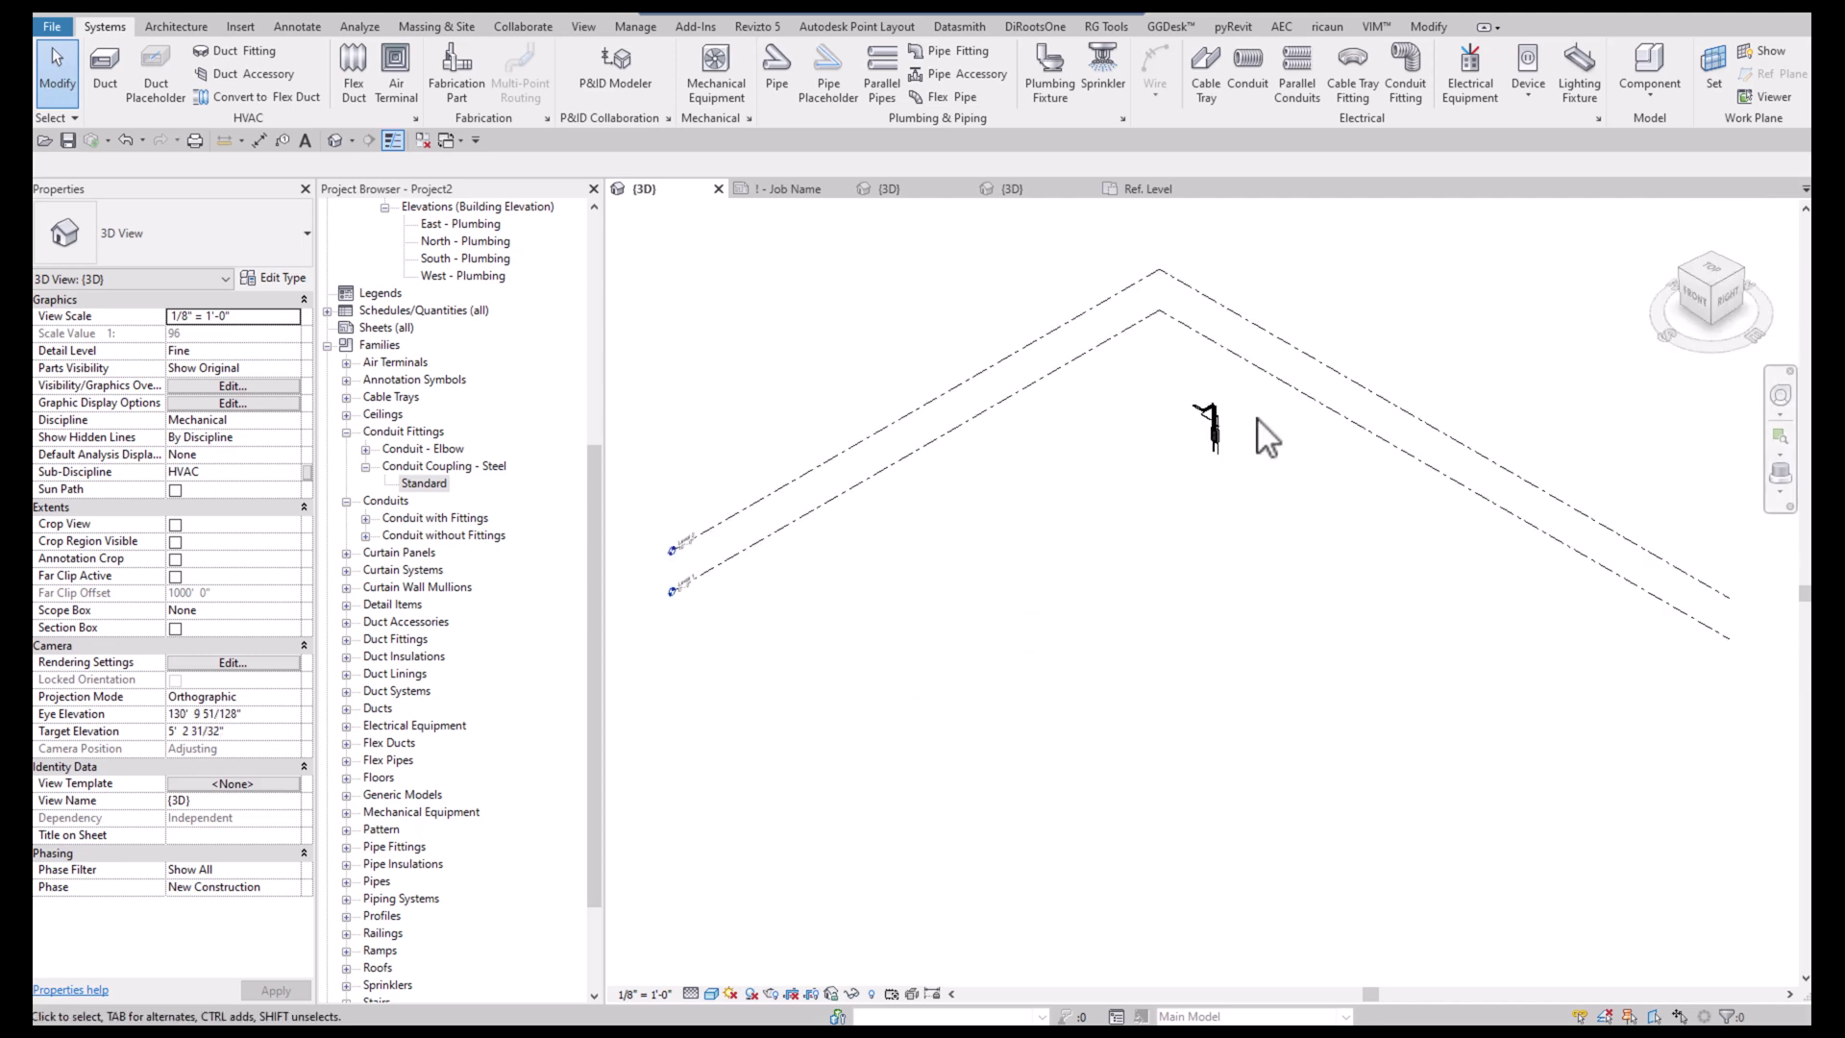
{"action": "scroll", "coordinate": [1201, 413], "scroll_direction": "up", "scroll_amount": 5}
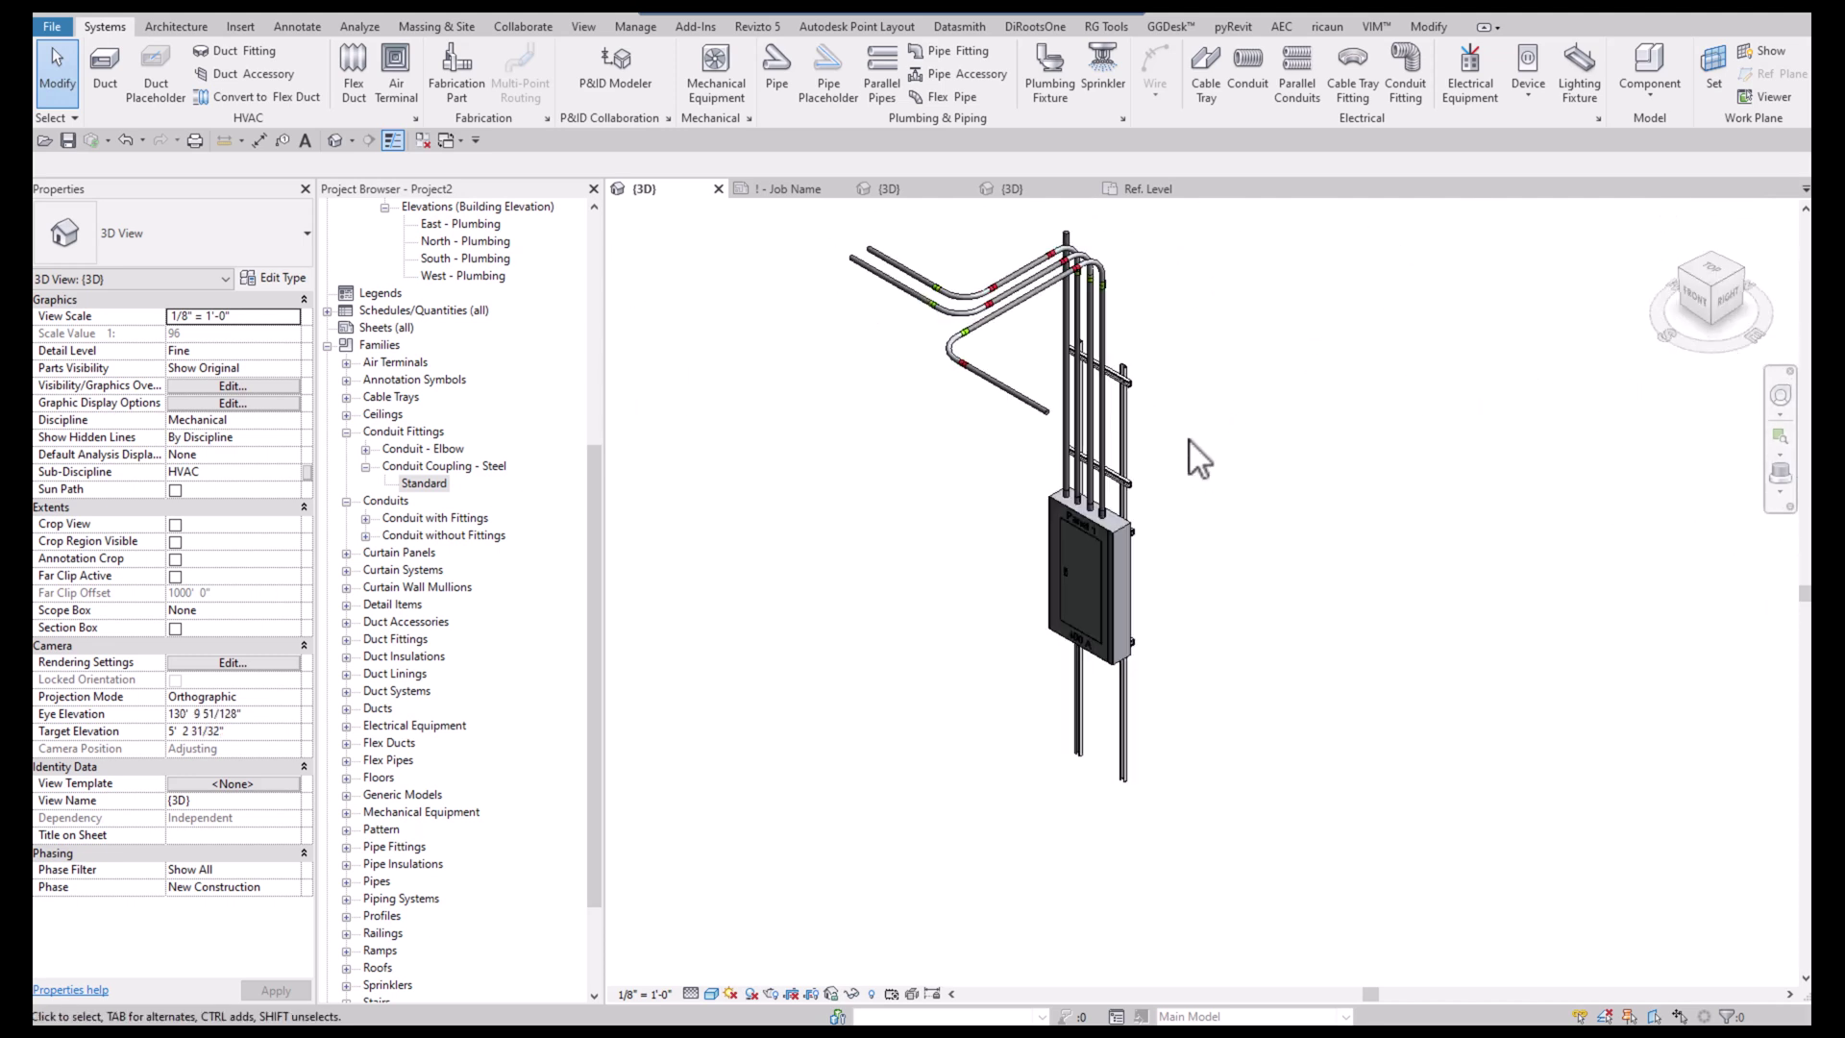
{"action": "left_click", "coordinate": [1713, 325]}
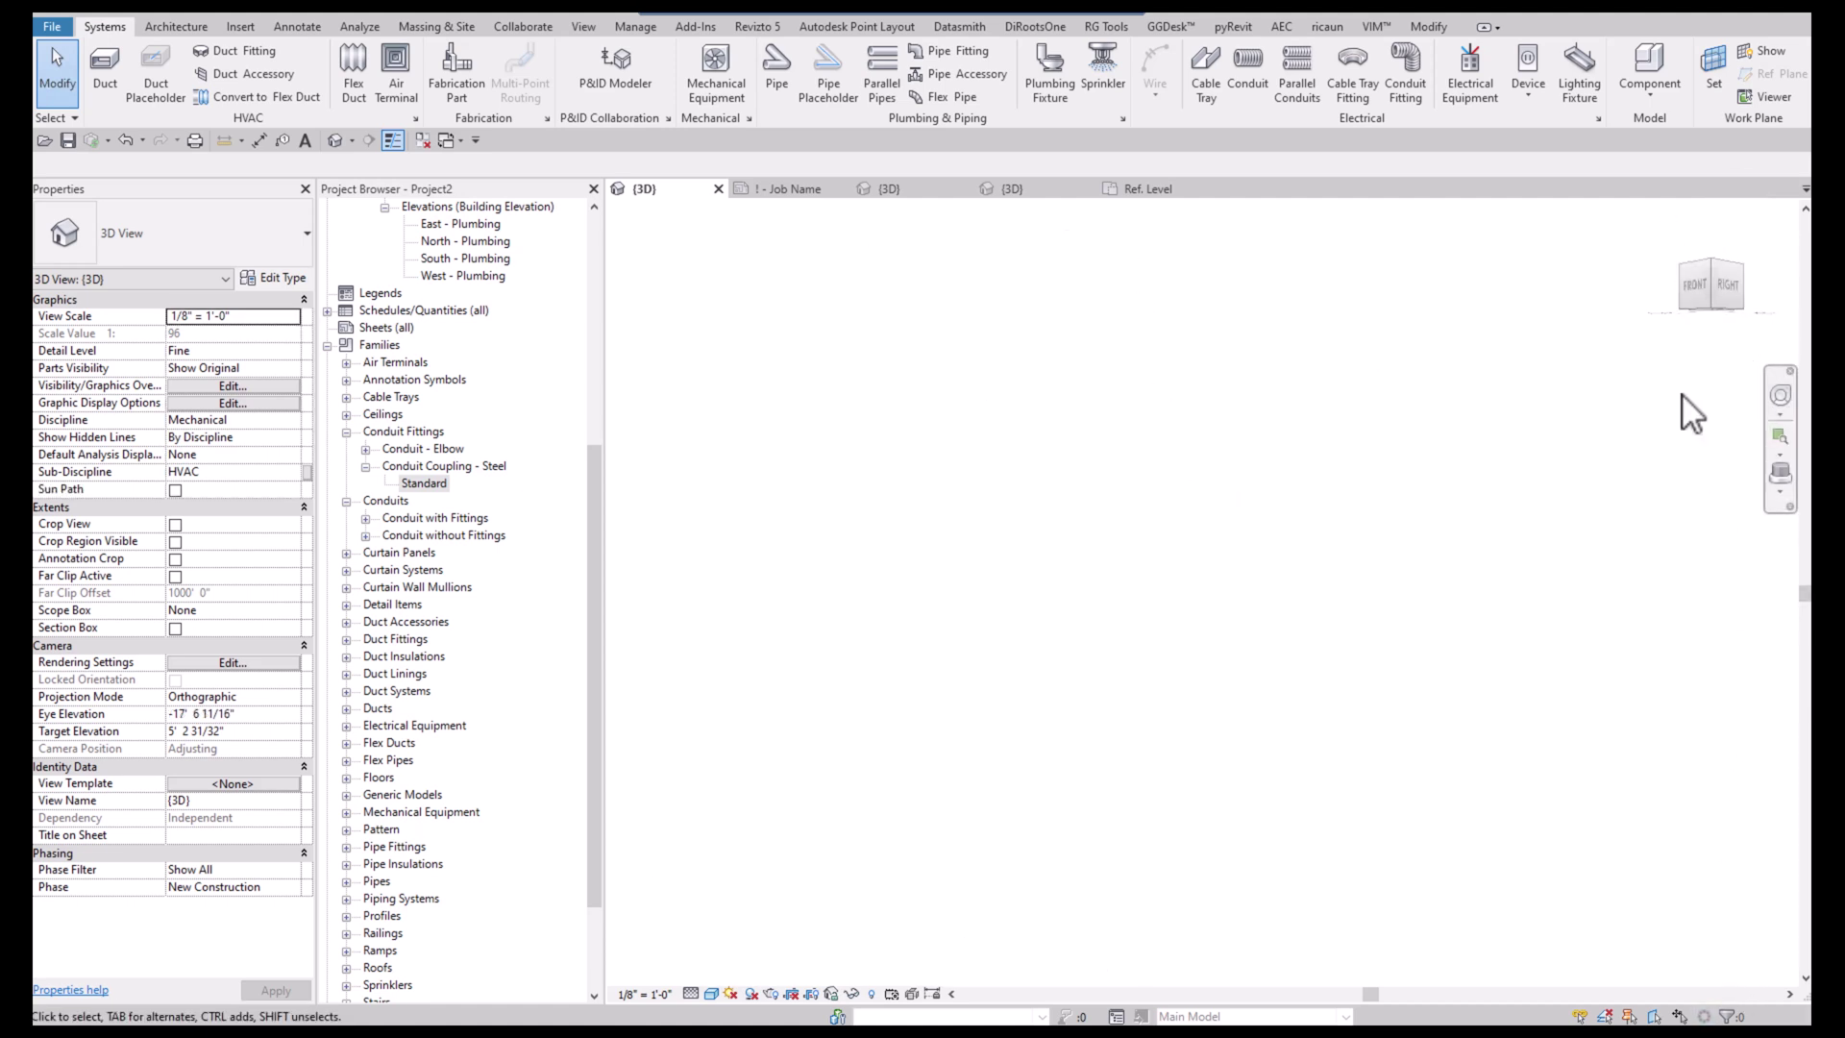
{"action": "left_click", "coordinate": [1714, 314]}
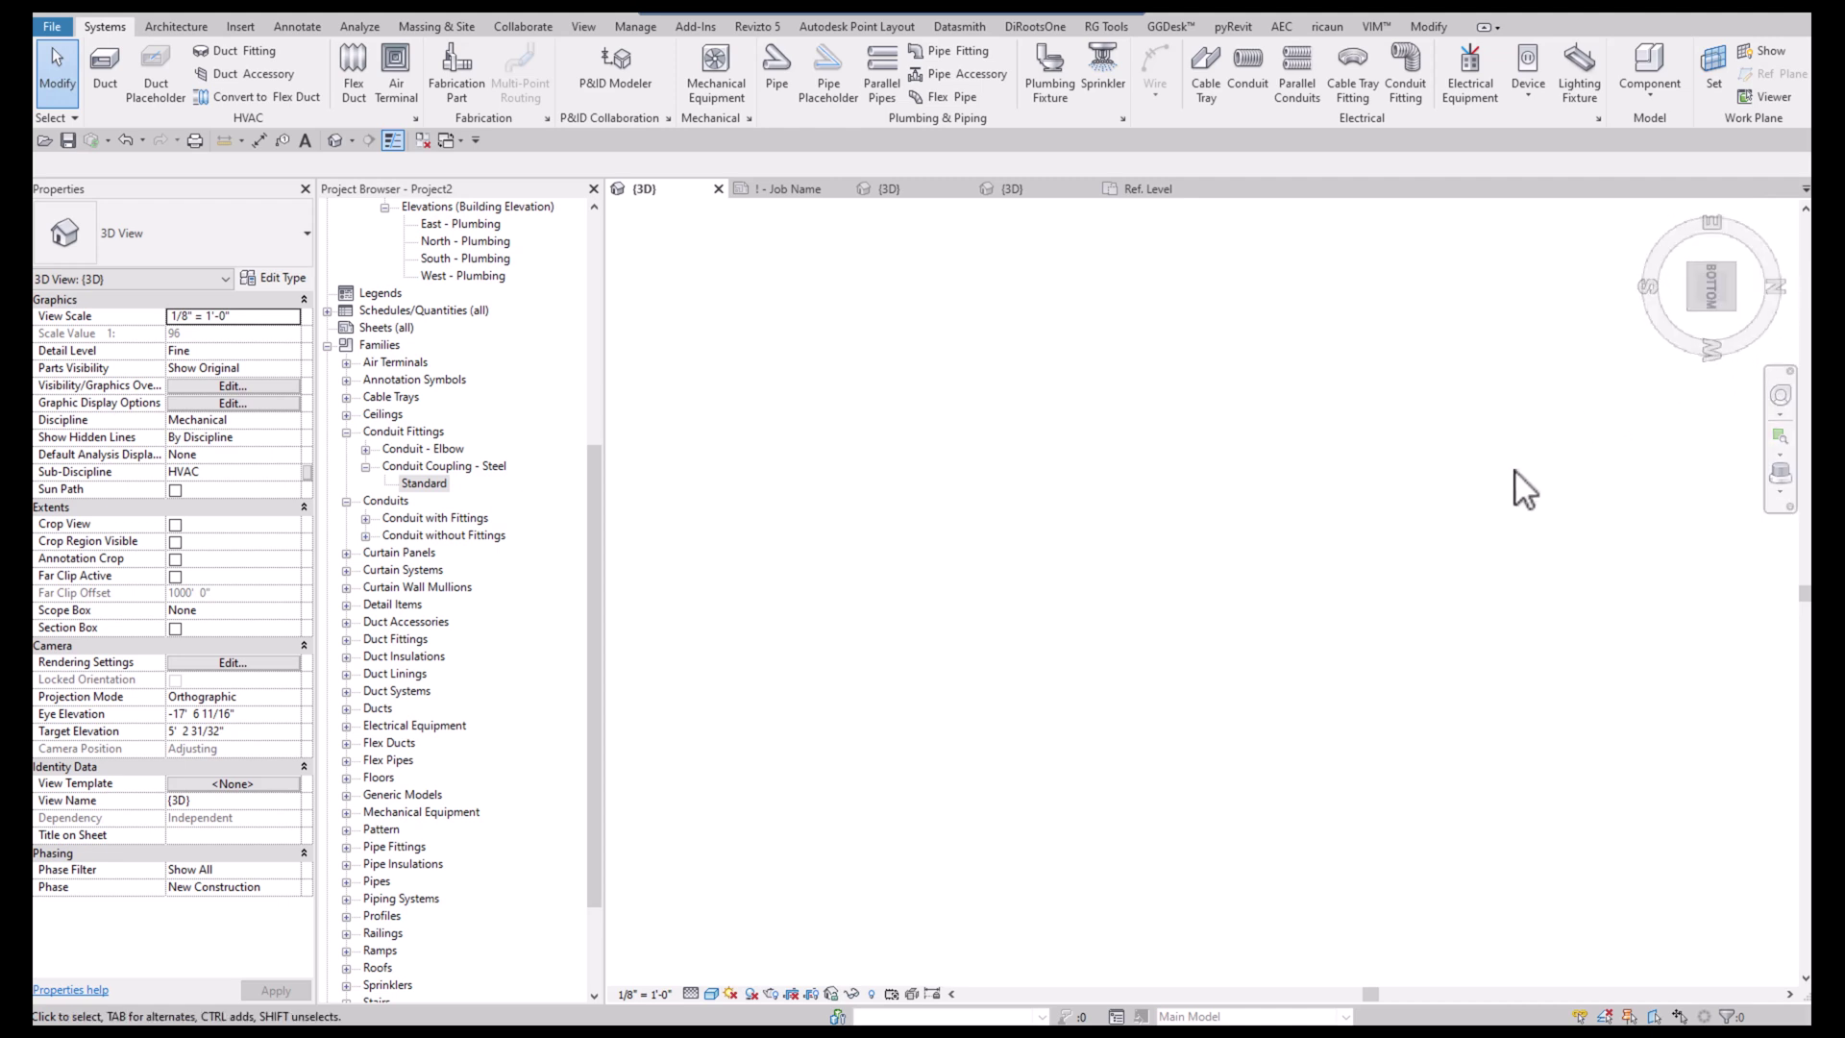
{"action": "scroll", "coordinate": [1341, 715], "scroll_direction": "up", "scroll_amount": 10}
Place a Conduit Coupling - Steel: Standard on the box face
{"action": "middle_click_drag", "start_coordinate": [1365, 716], "coordinate": [1359, 590]}
{"action": "left_click_drag", "start_coordinate": [424, 482], "coordinate": [1270, 482]}
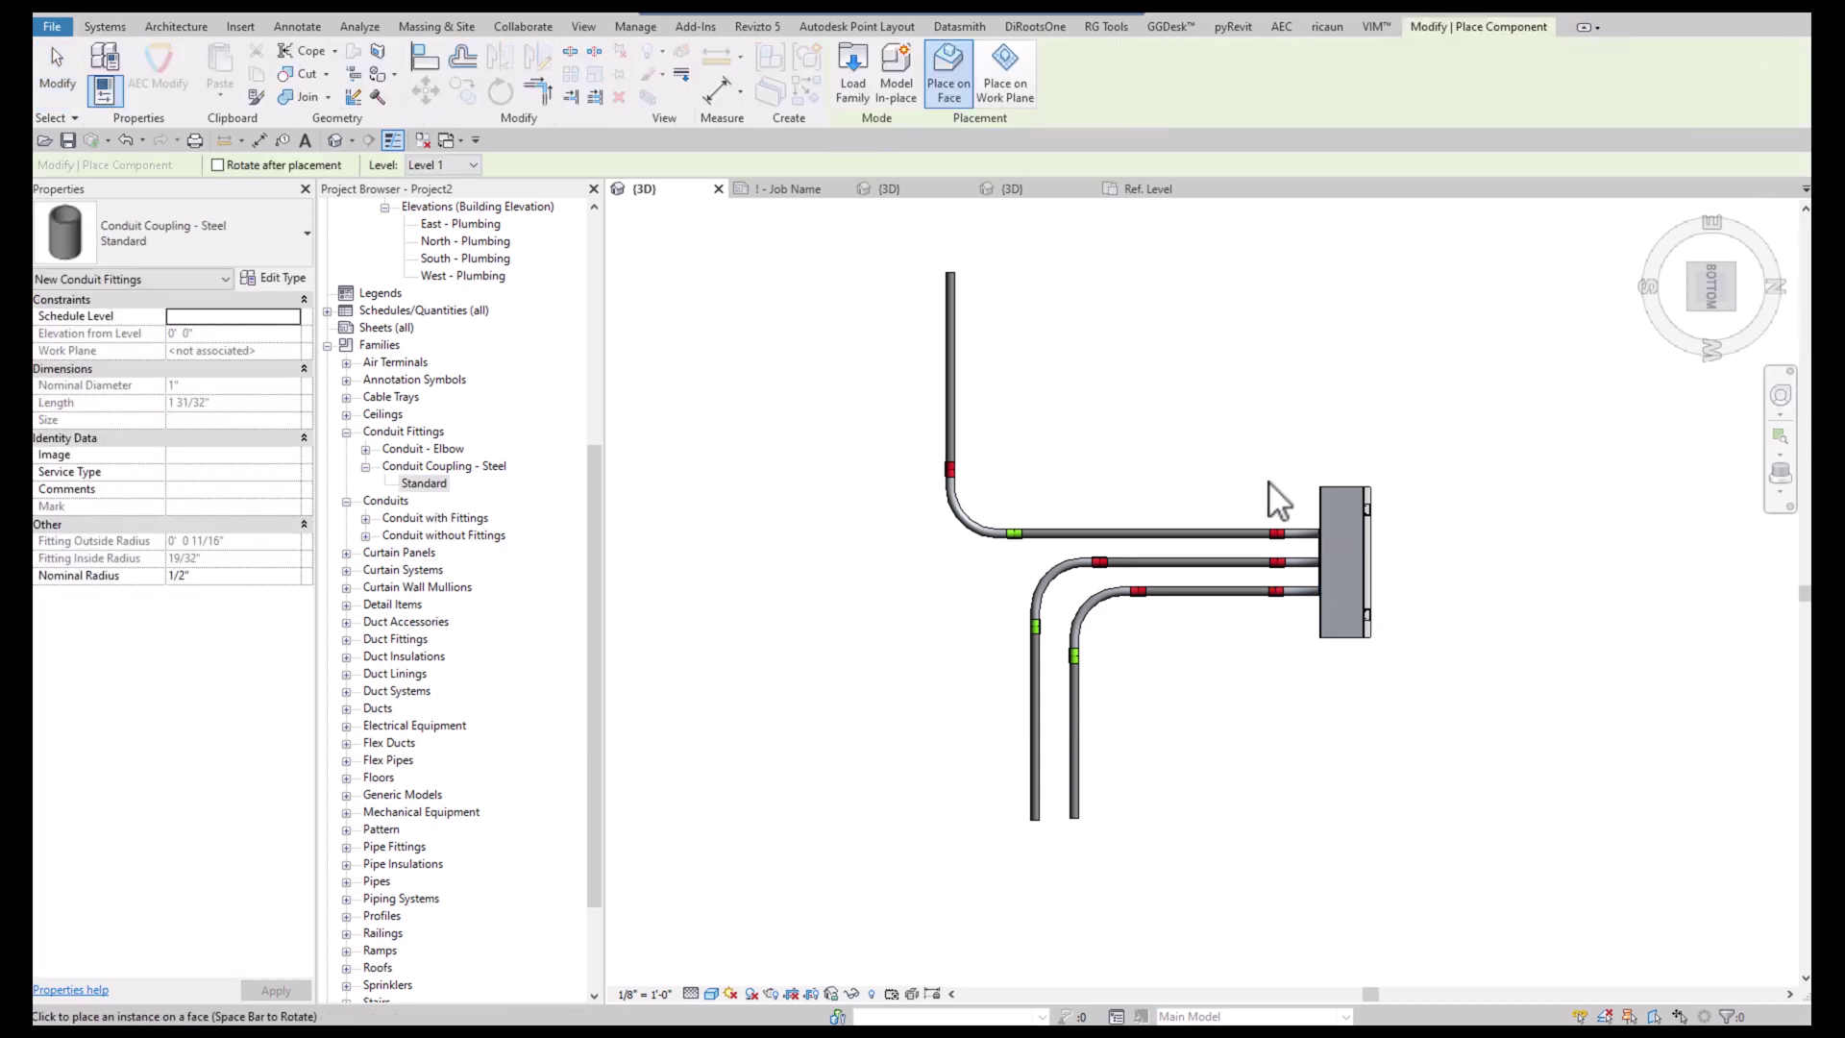
{"action": "left_click", "coordinate": [1336, 524]}
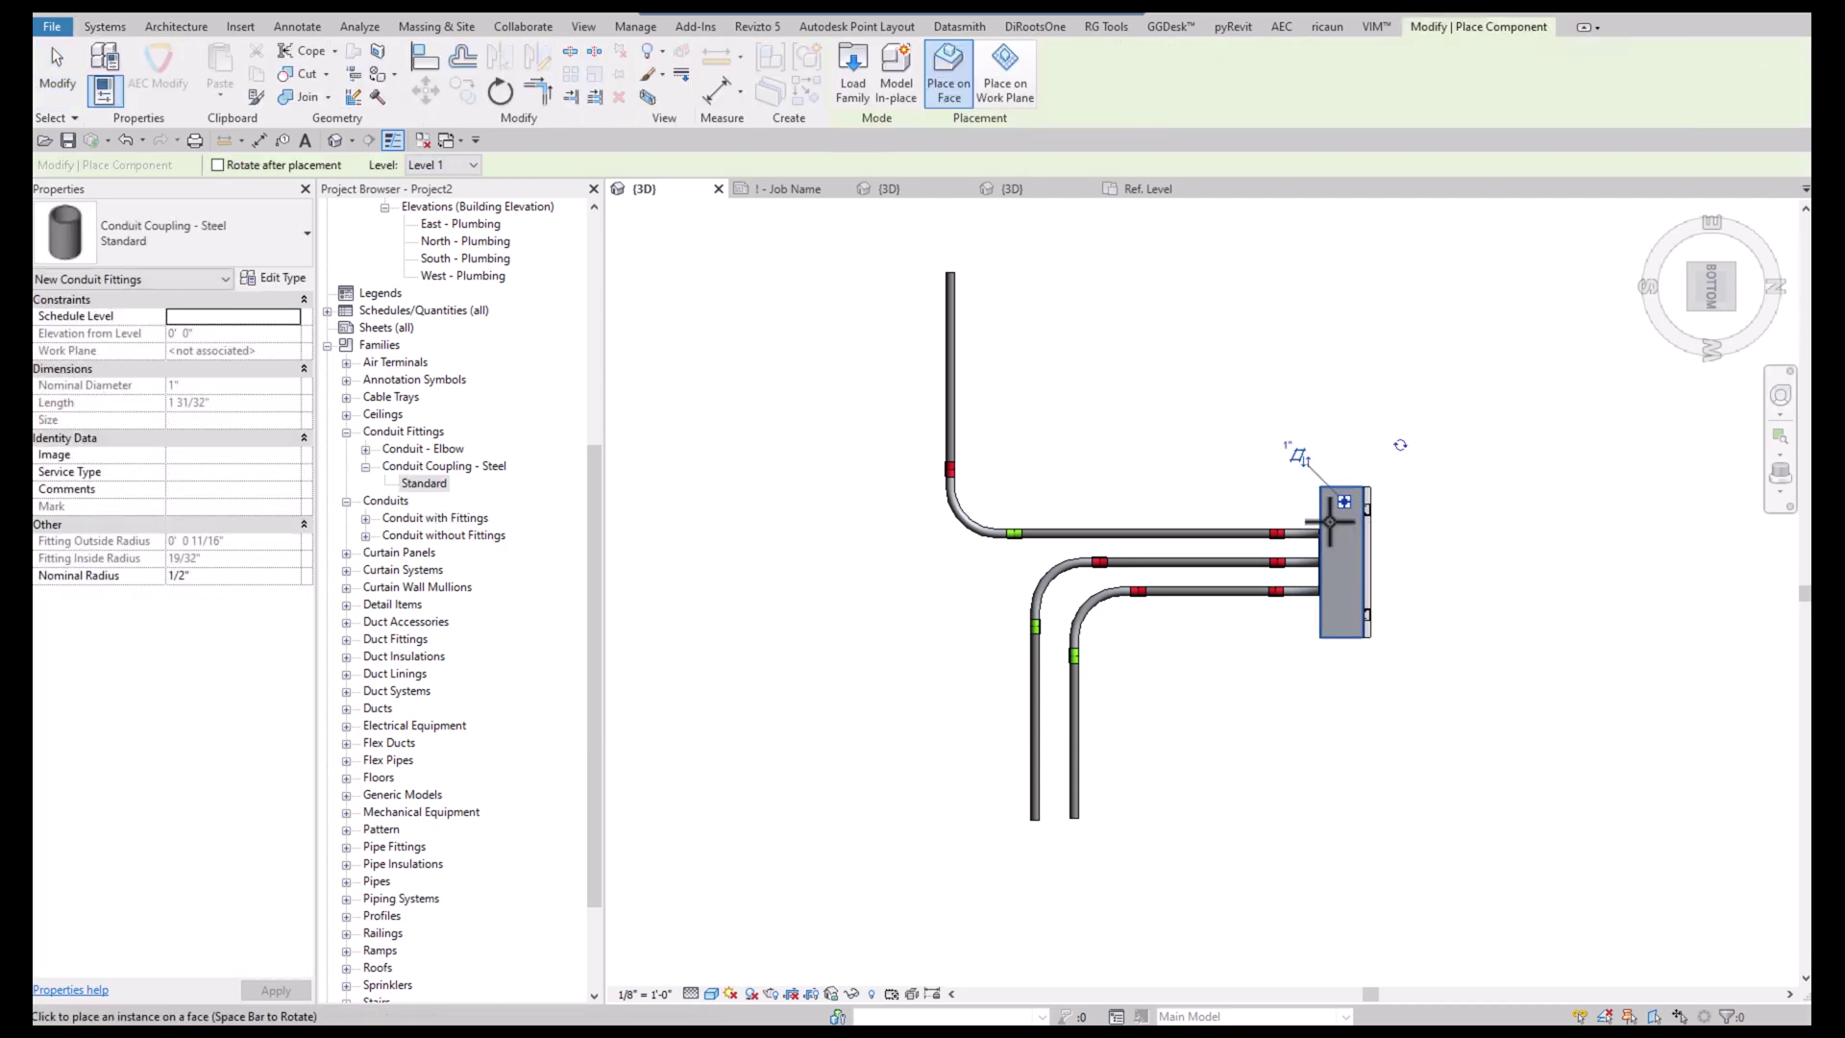
{"action": "key", "text": "Escape"}
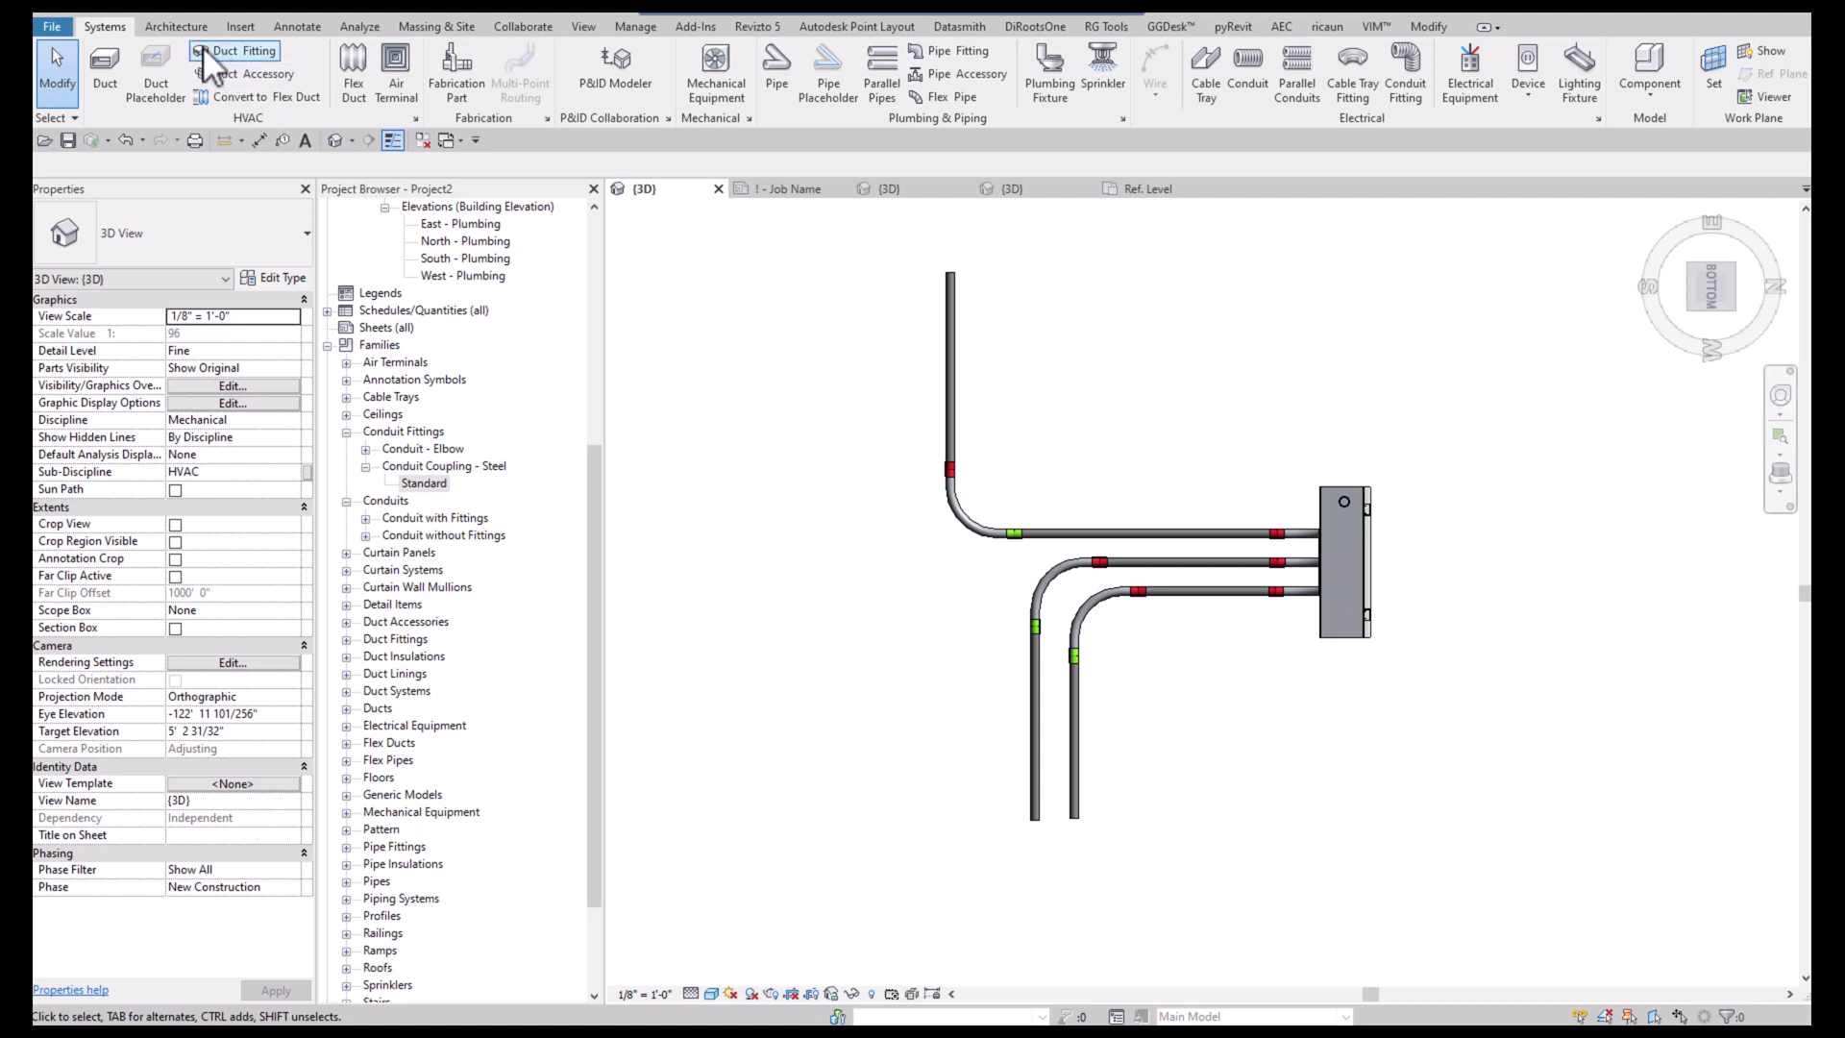
Draw a 1" conduit at -3' middle elevation from left of the box, bending into the new coupling
{"action": "left_click", "coordinate": [1252, 65]}
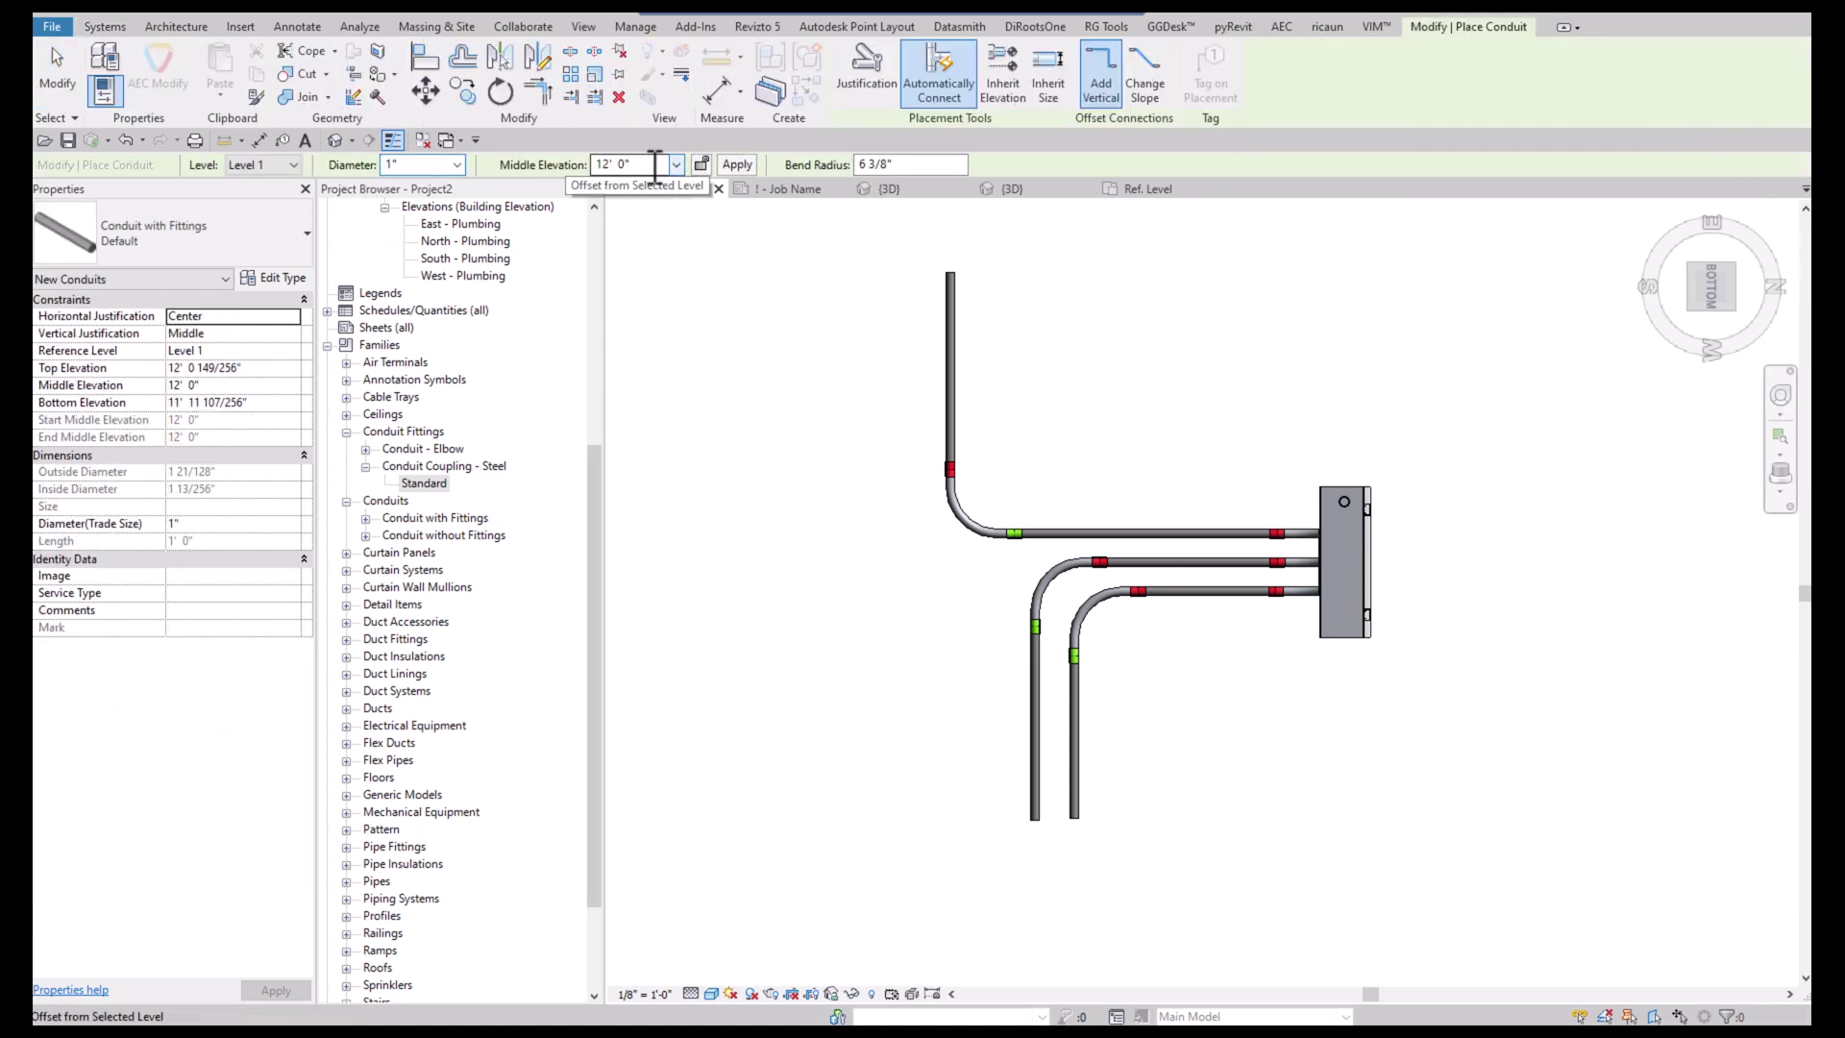
{"action": "left_click", "coordinate": [620, 163]}
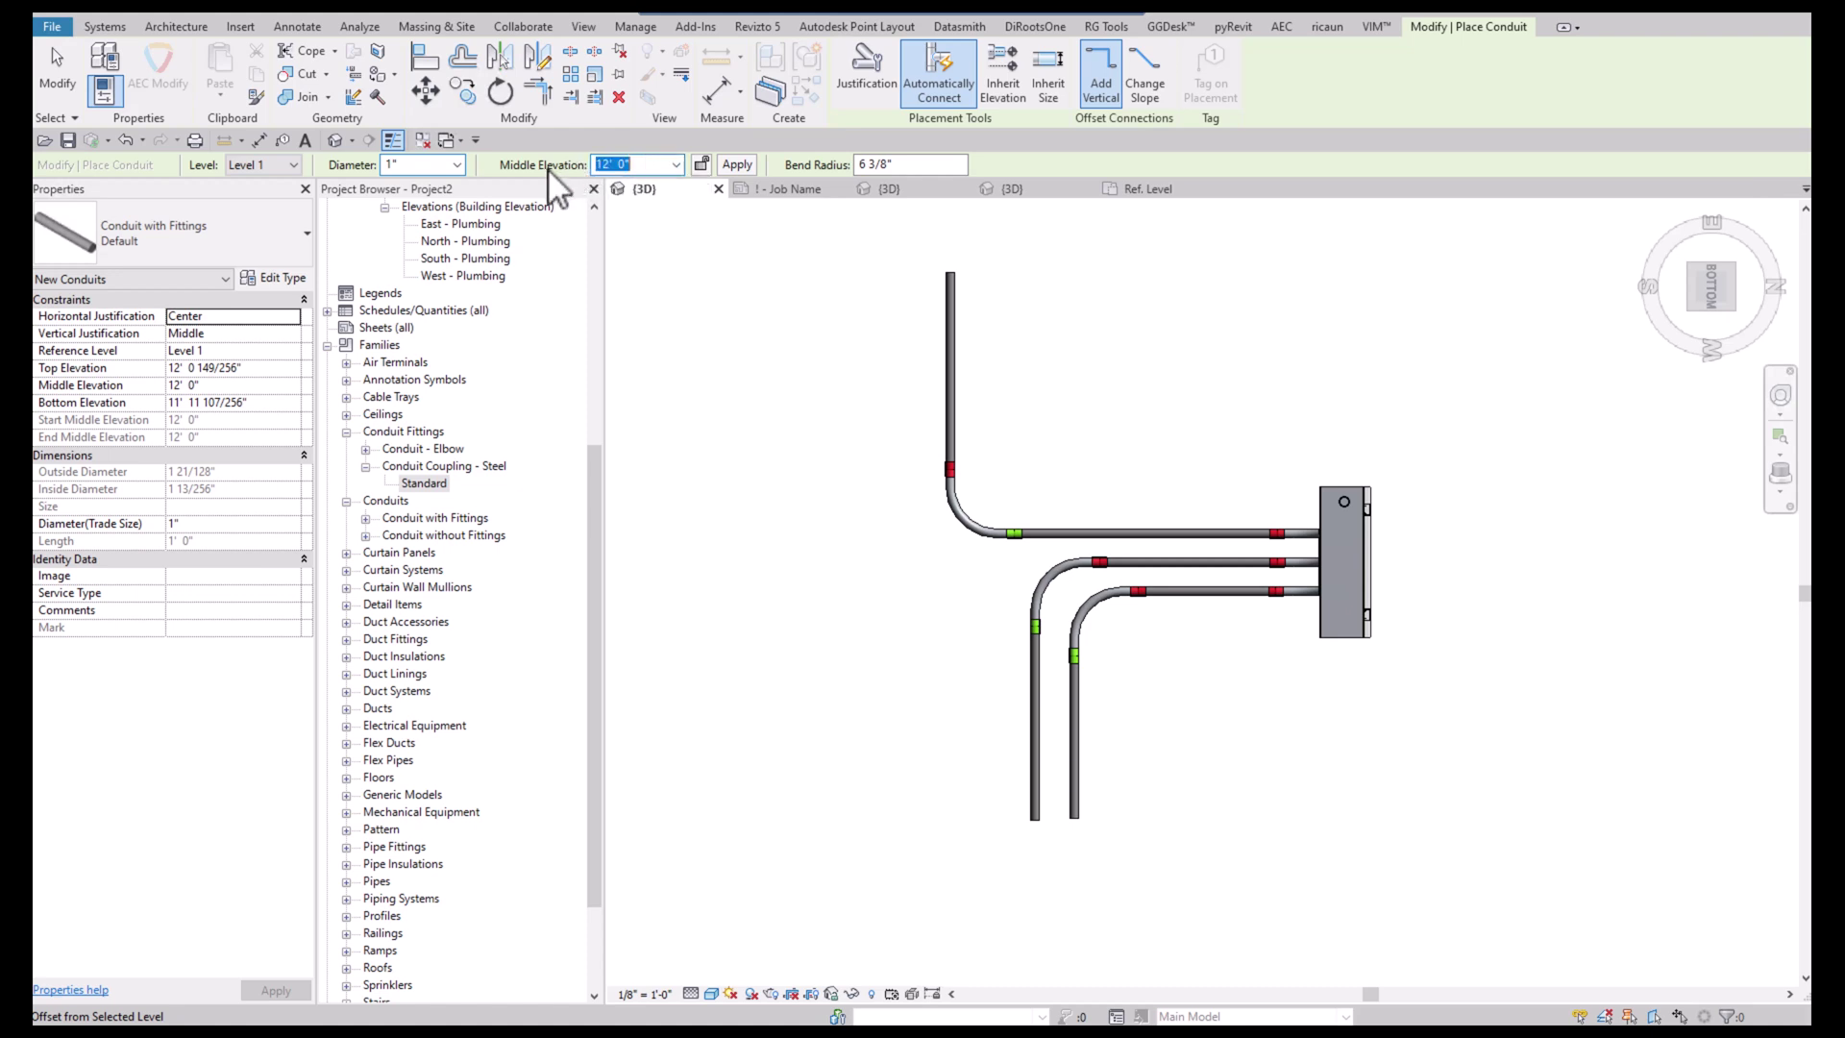
{"action": "type", "text": "-3"}
{"action": "key", "text": "Return"}
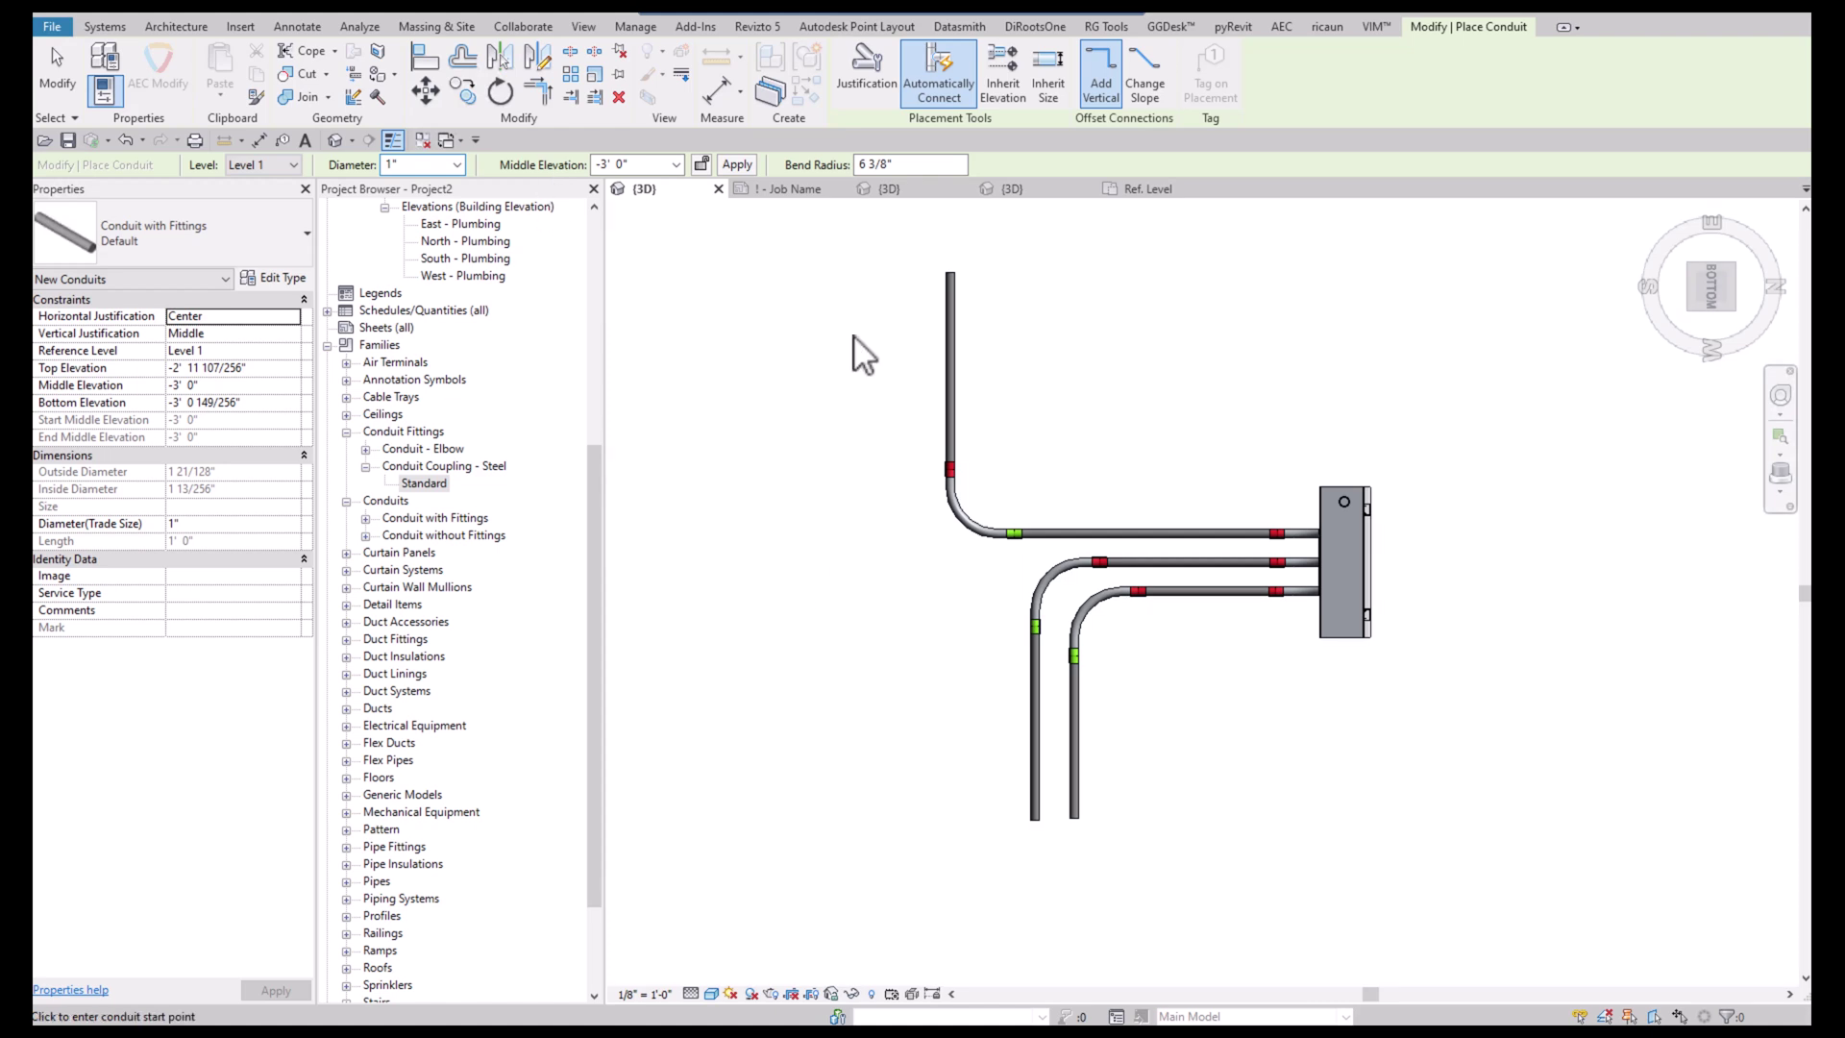
{"action": "left_click", "coordinate": [845, 273]}
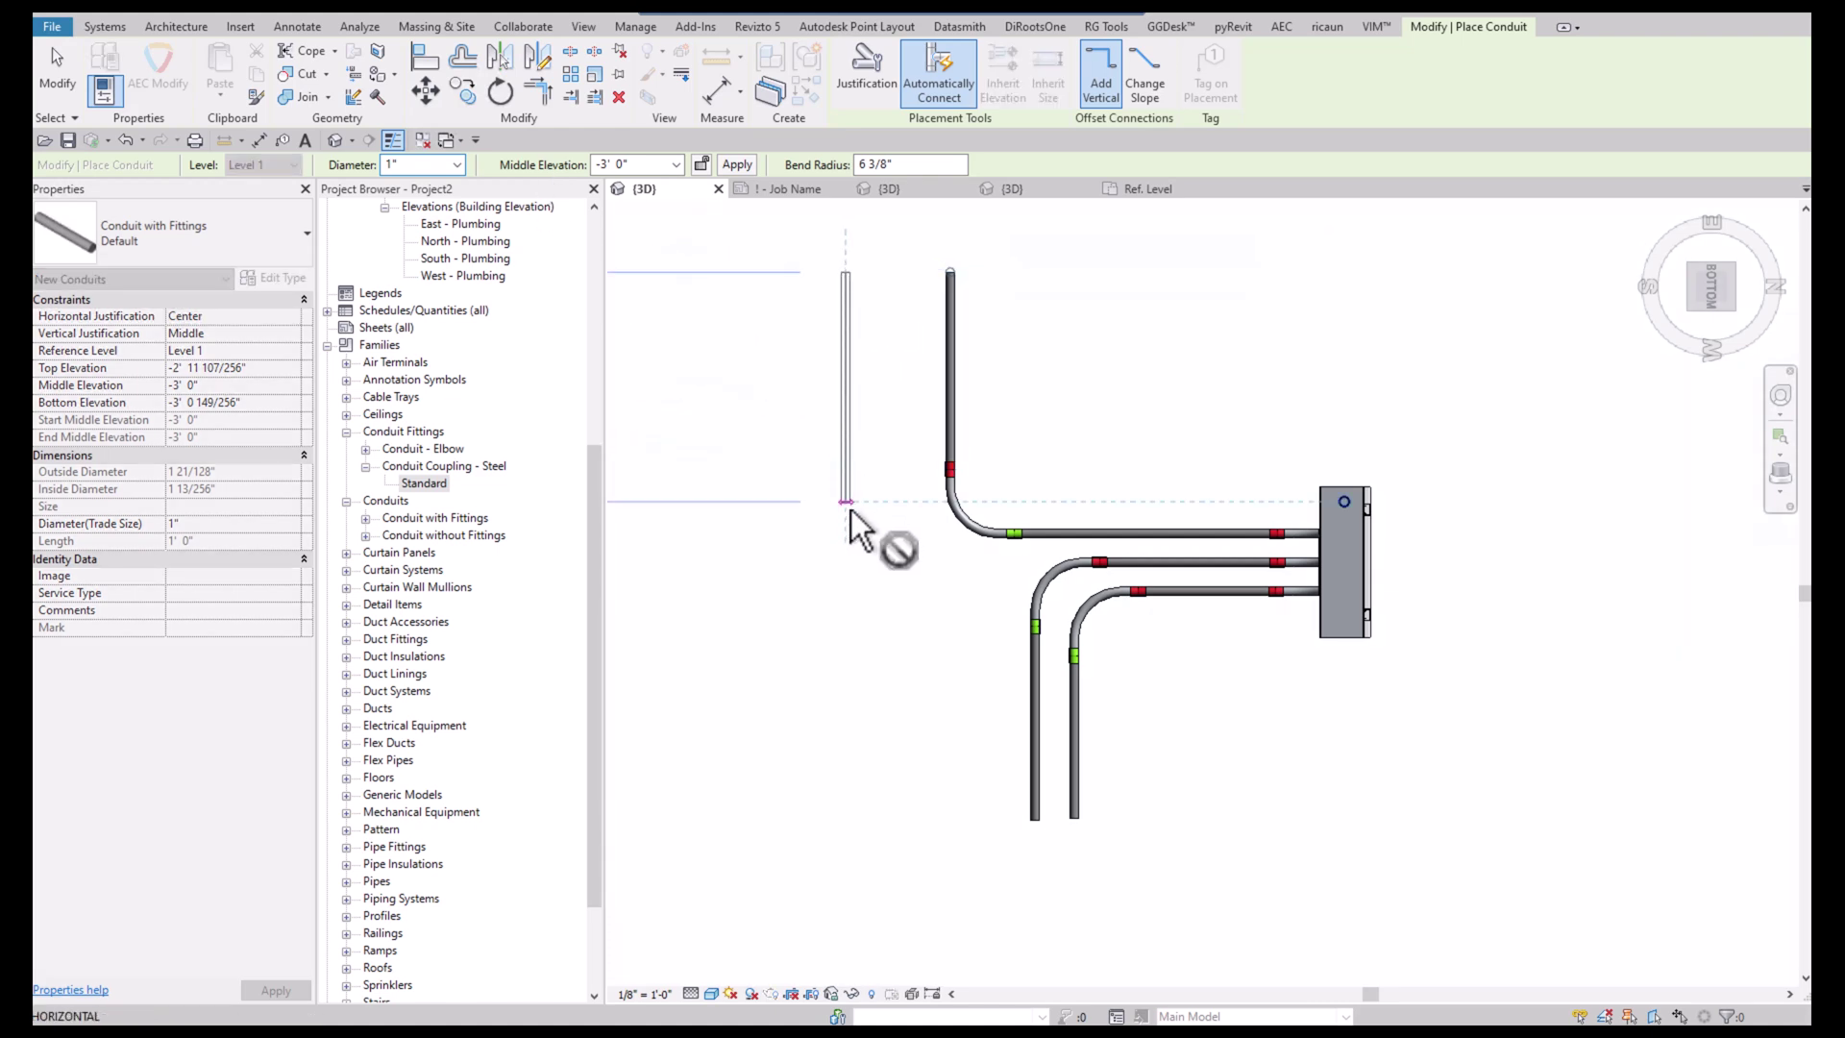
{"action": "left_click", "coordinate": [846, 499]}
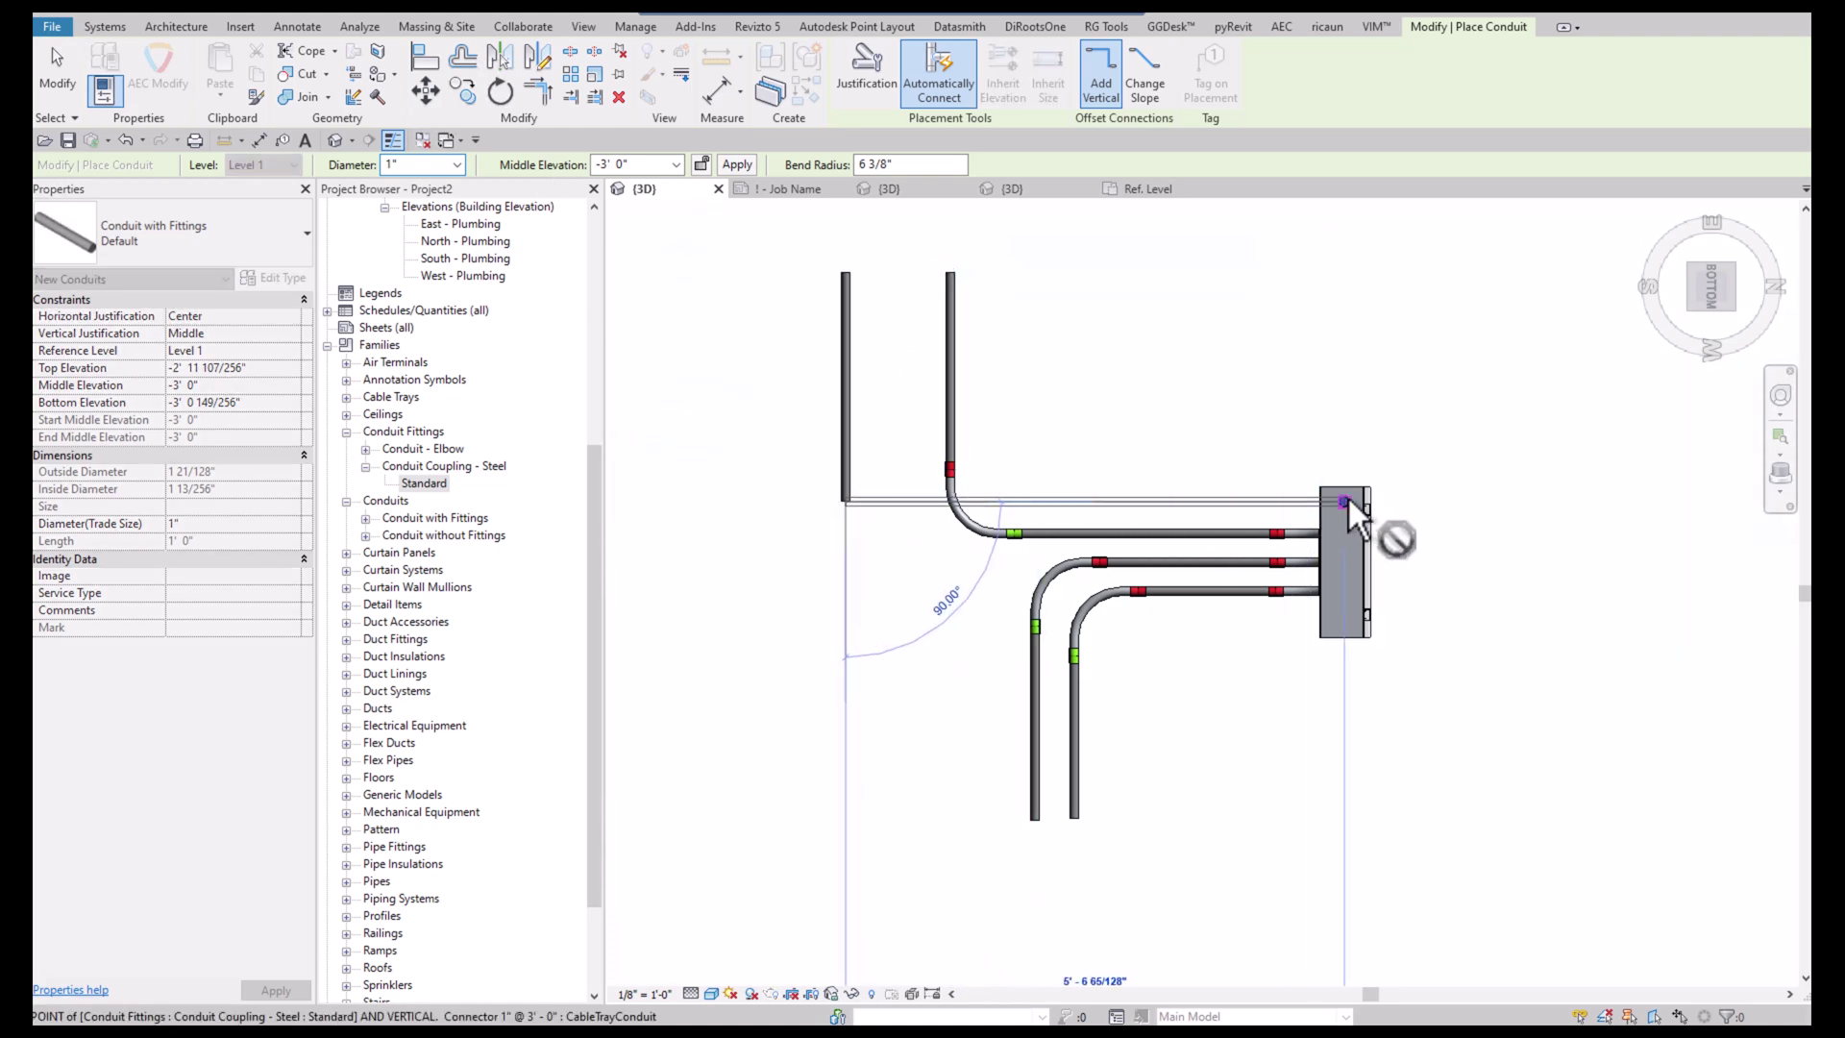
{"action": "left_click", "coordinate": [1345, 497]}
{"action": "key", "text": "Escape"}
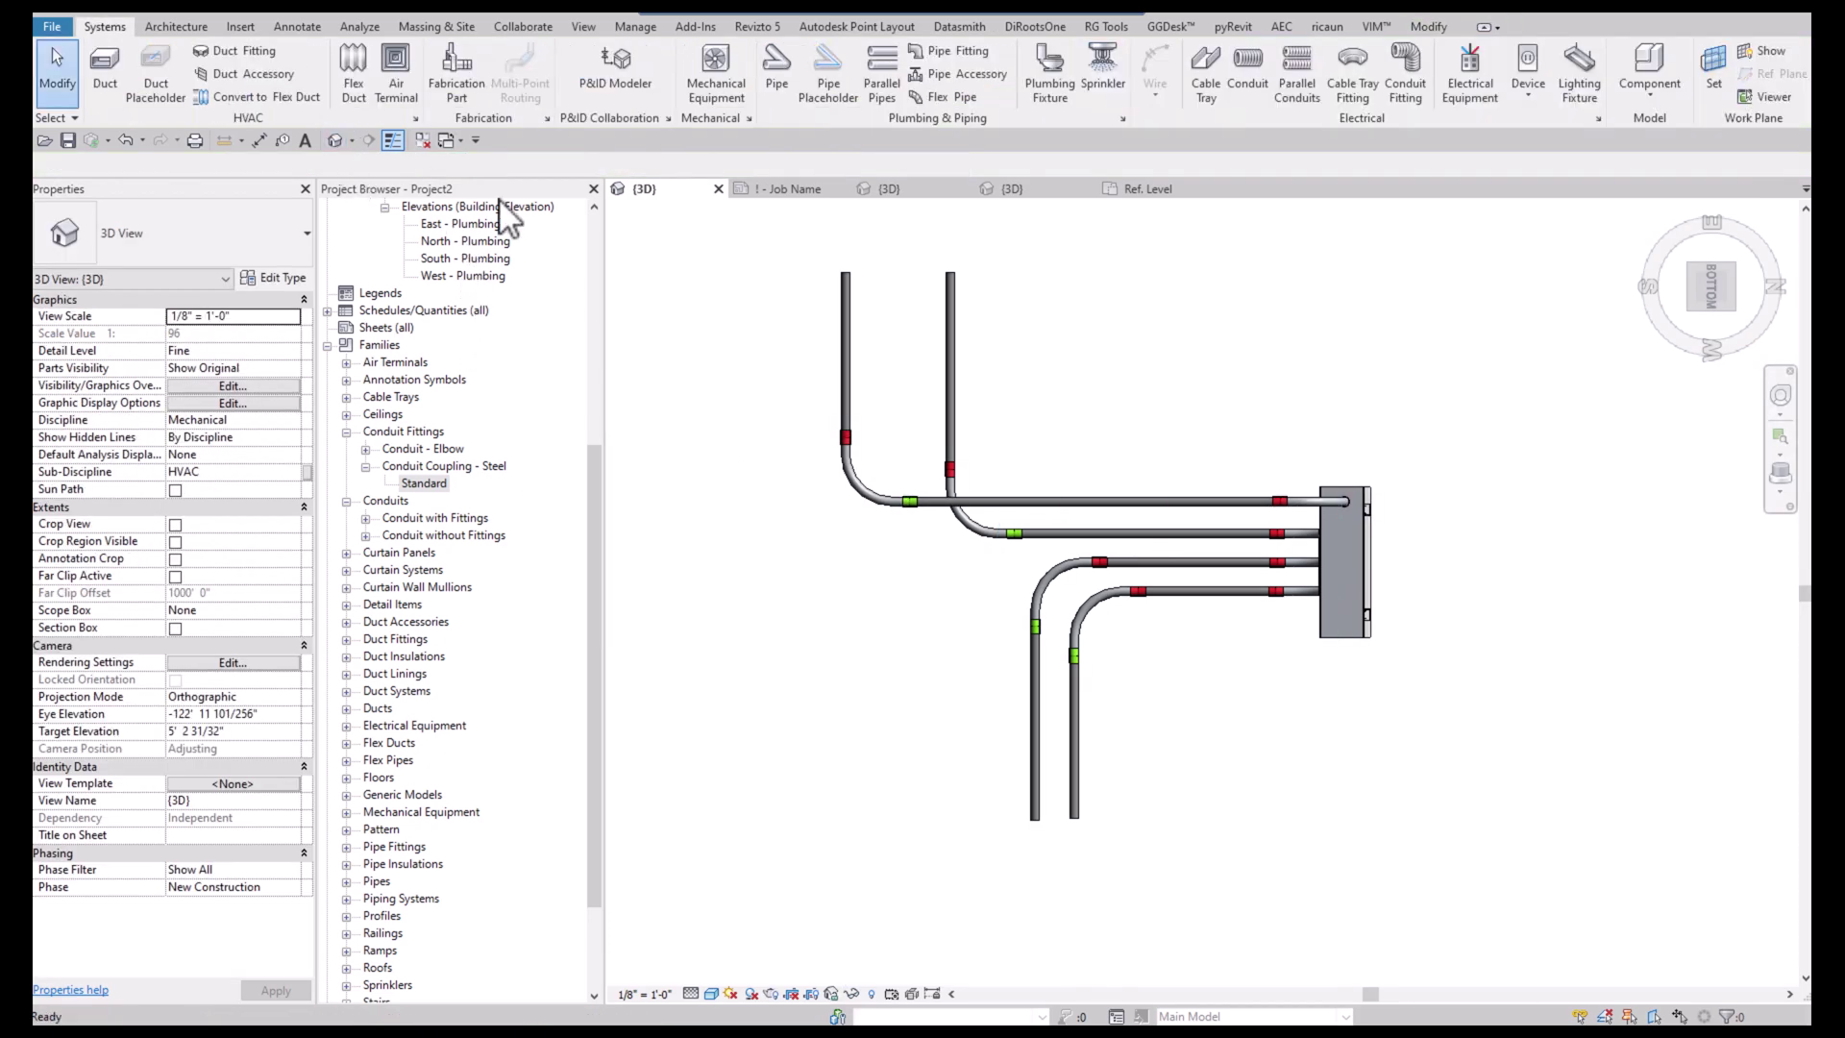
{"action": "left_click", "coordinate": [1664, 215]}
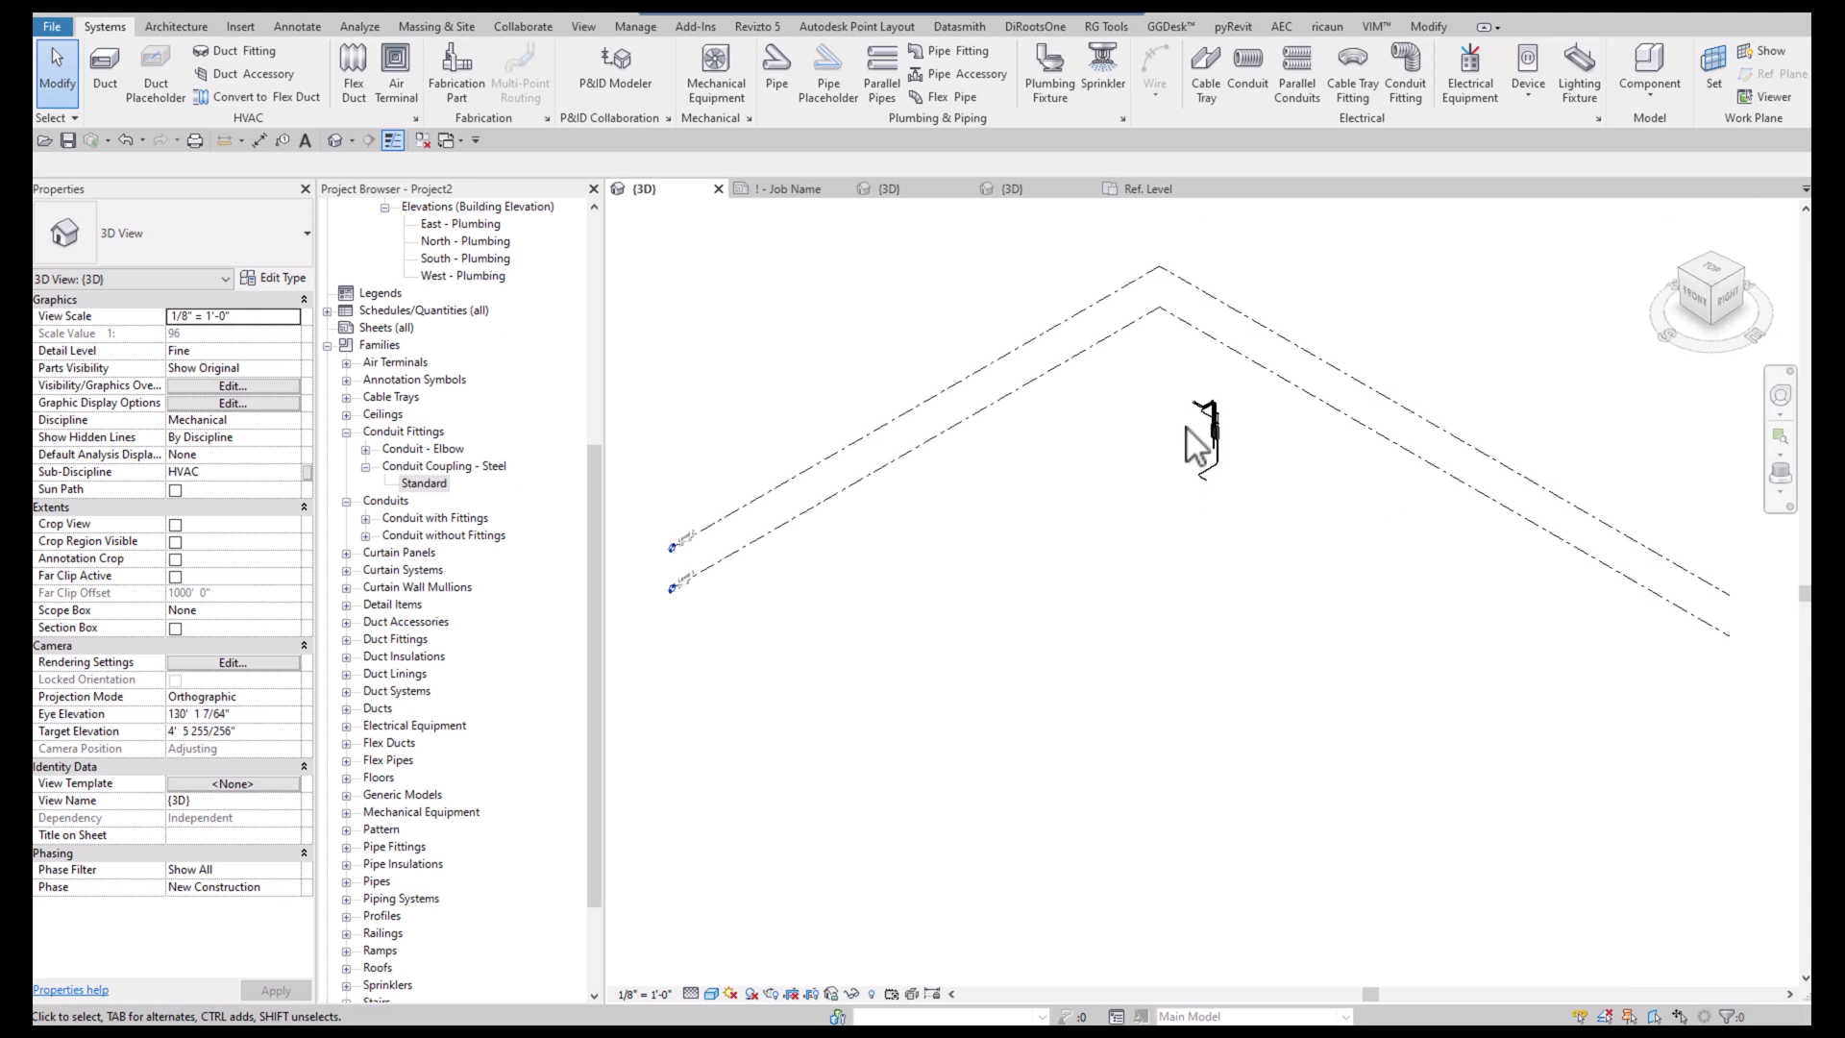
{"action": "scroll", "coordinate": [1201, 442], "scroll_direction": "up", "scroll_amount": 6}
{"action": "middle_click_drag", "start_coordinate": [1187, 465], "coordinate": [1257, 502]}
{"action": "scroll", "coordinate": [1155, 424], "scroll_direction": "up", "scroll_amount": 4}
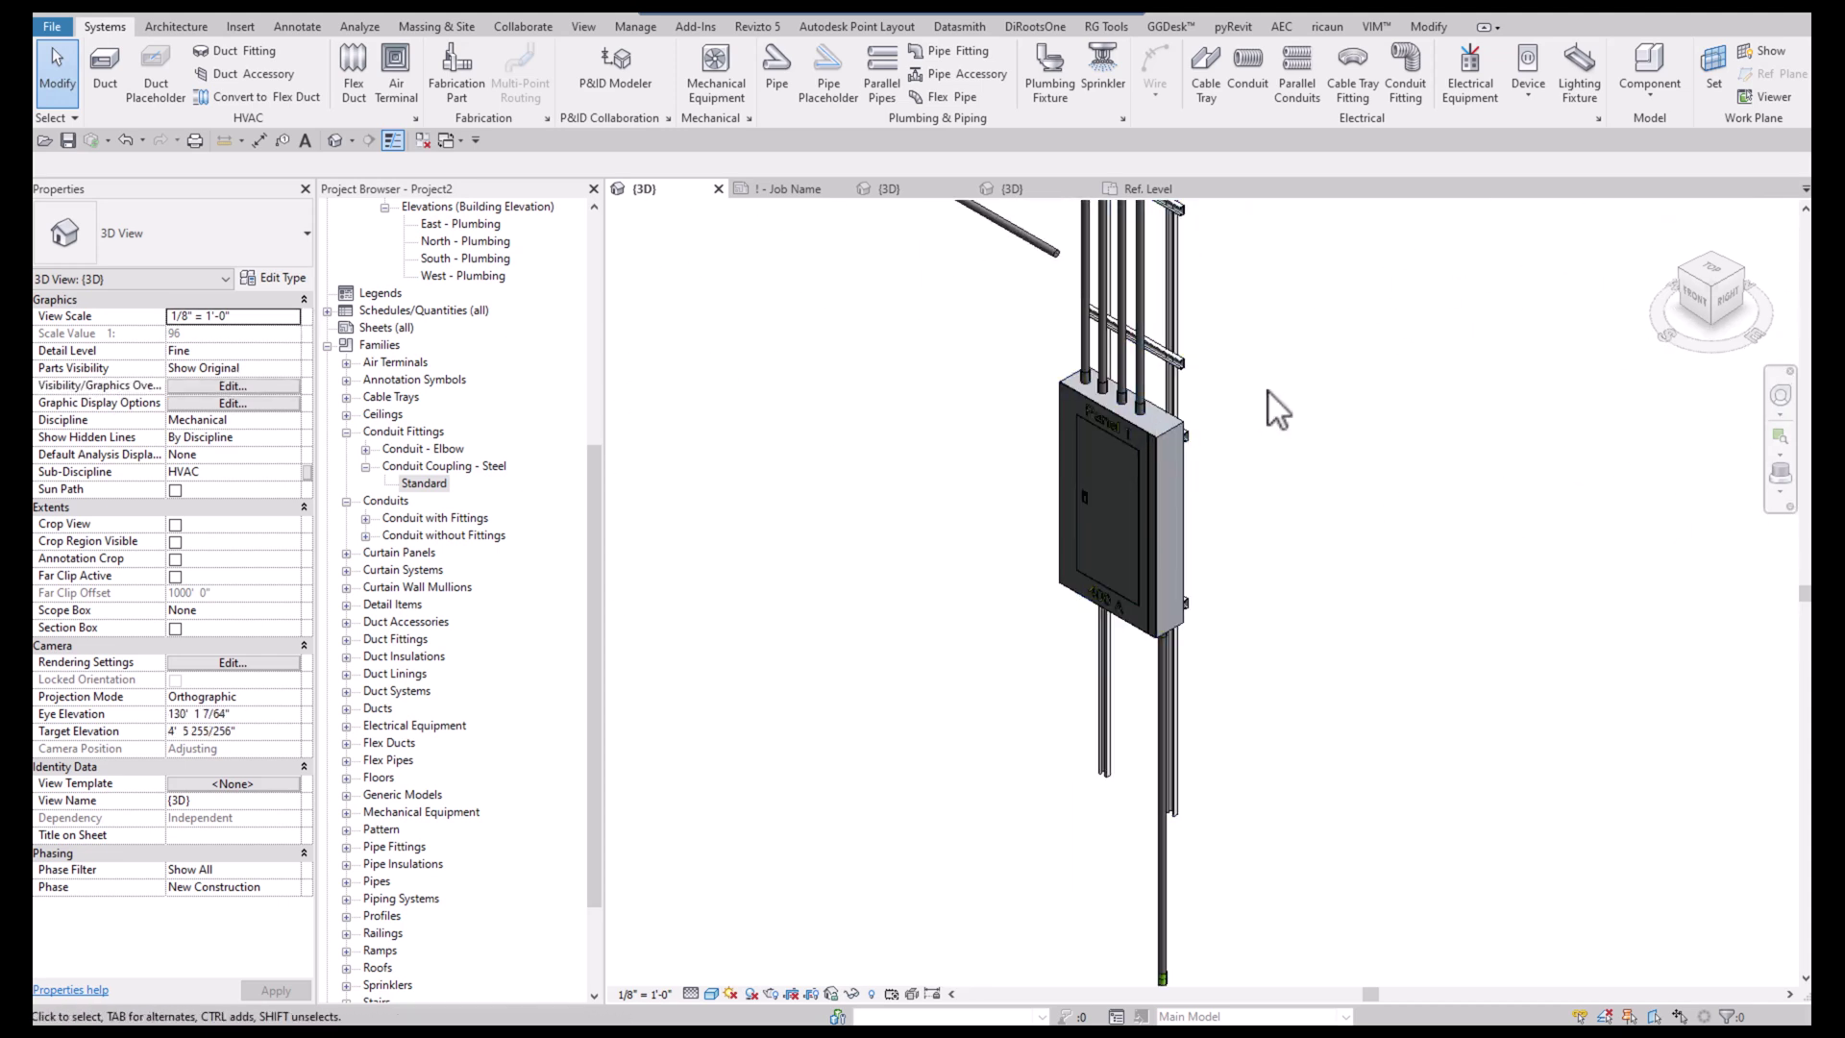
{"action": "scroll", "coordinate": [1268, 392], "scroll_direction": "down", "scroll_amount": 2}
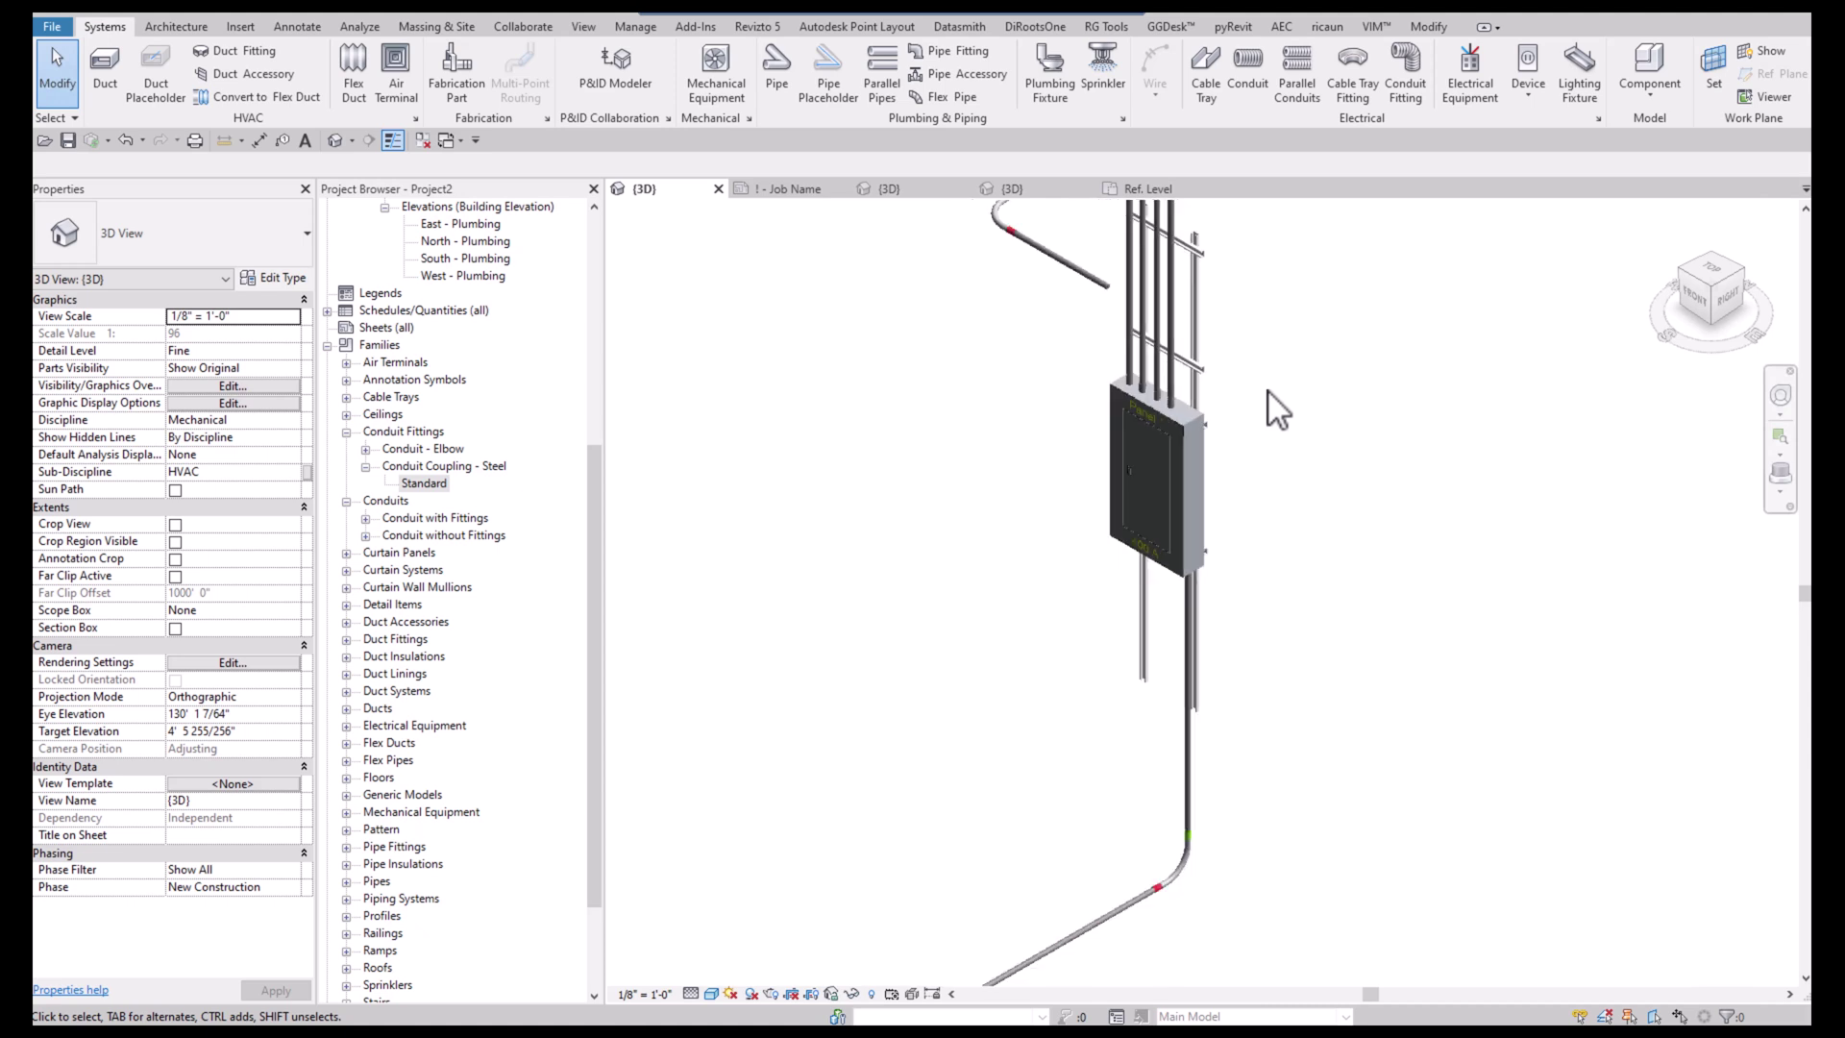
{"action": "left_click", "coordinate": [1201, 847]}
{"action": "middle_click_drag", "start_coordinate": [1050, 754], "coordinate": [1309, 441], "text": "shift"}
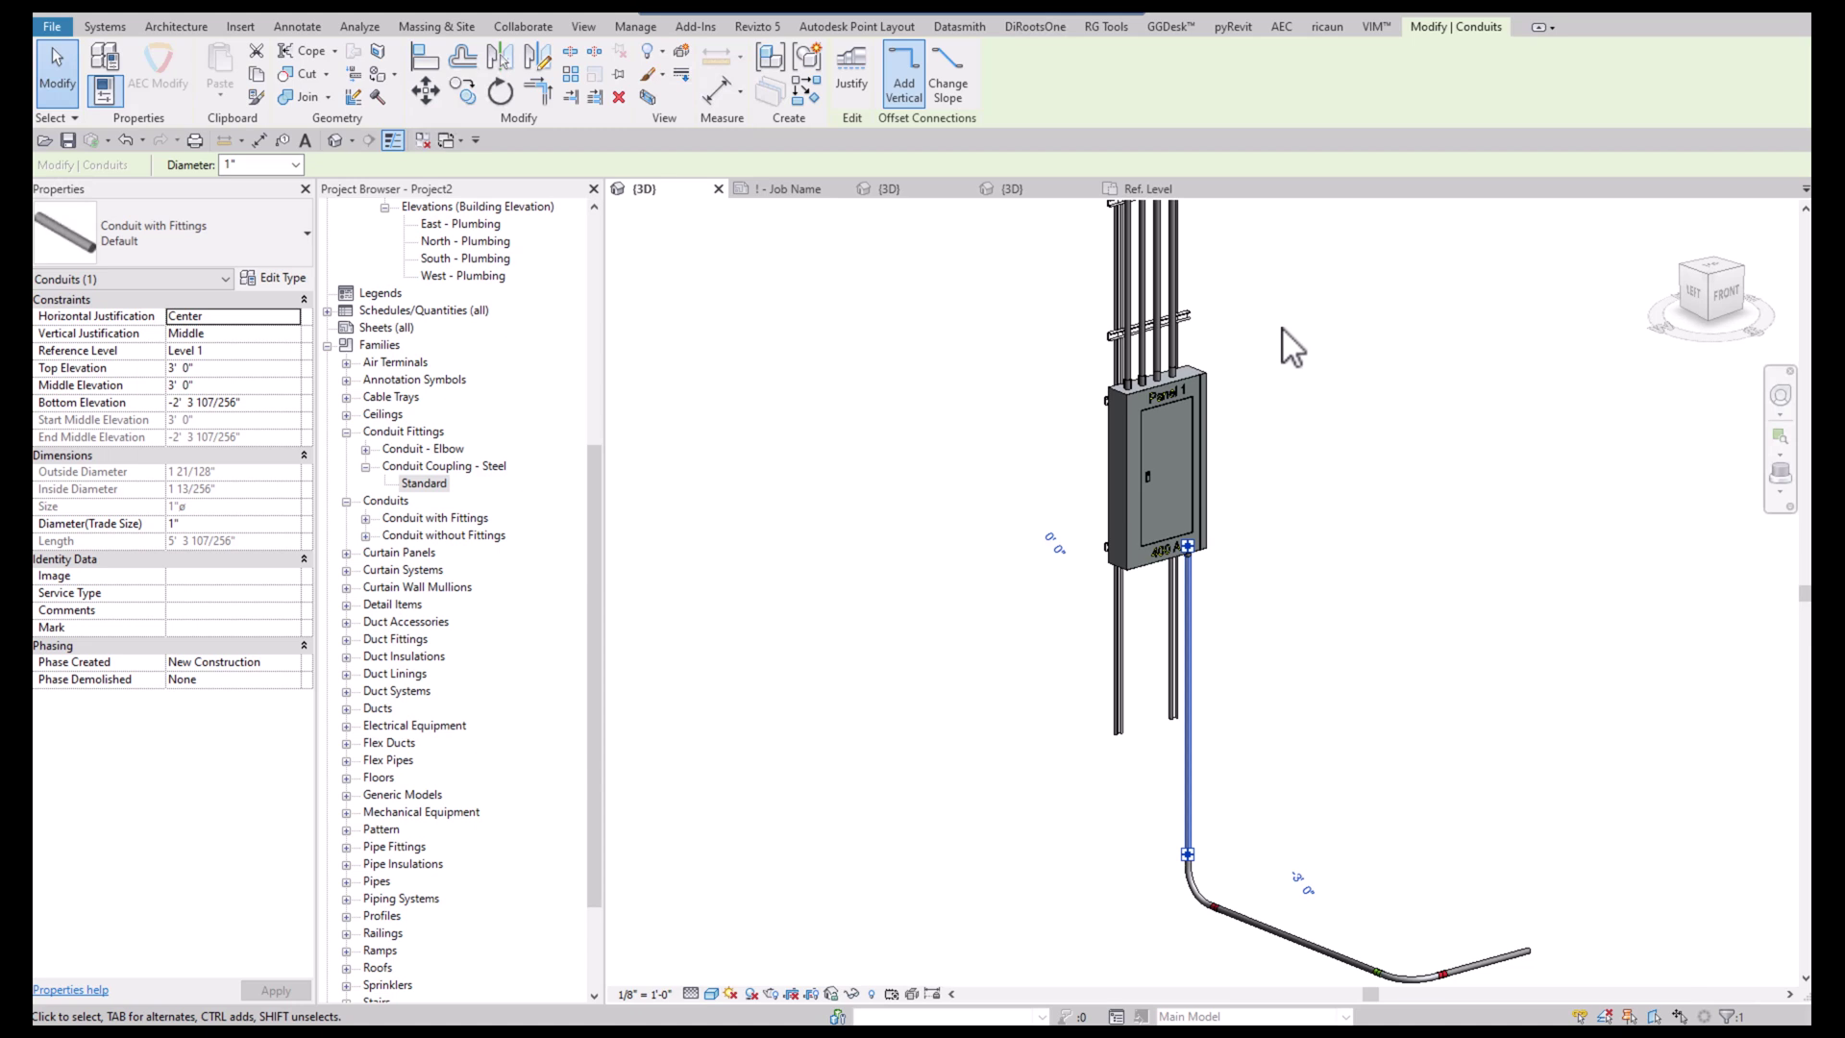
{"action": "scroll", "coordinate": [1283, 330], "scroll_direction": "up", "scroll_amount": 2}
{"action": "middle_click_drag", "start_coordinate": [1268, 329], "coordinate": [1244, 617]}
{"action": "scroll", "coordinate": [1243, 617], "scroll_direction": "up", "scroll_amount": 2}
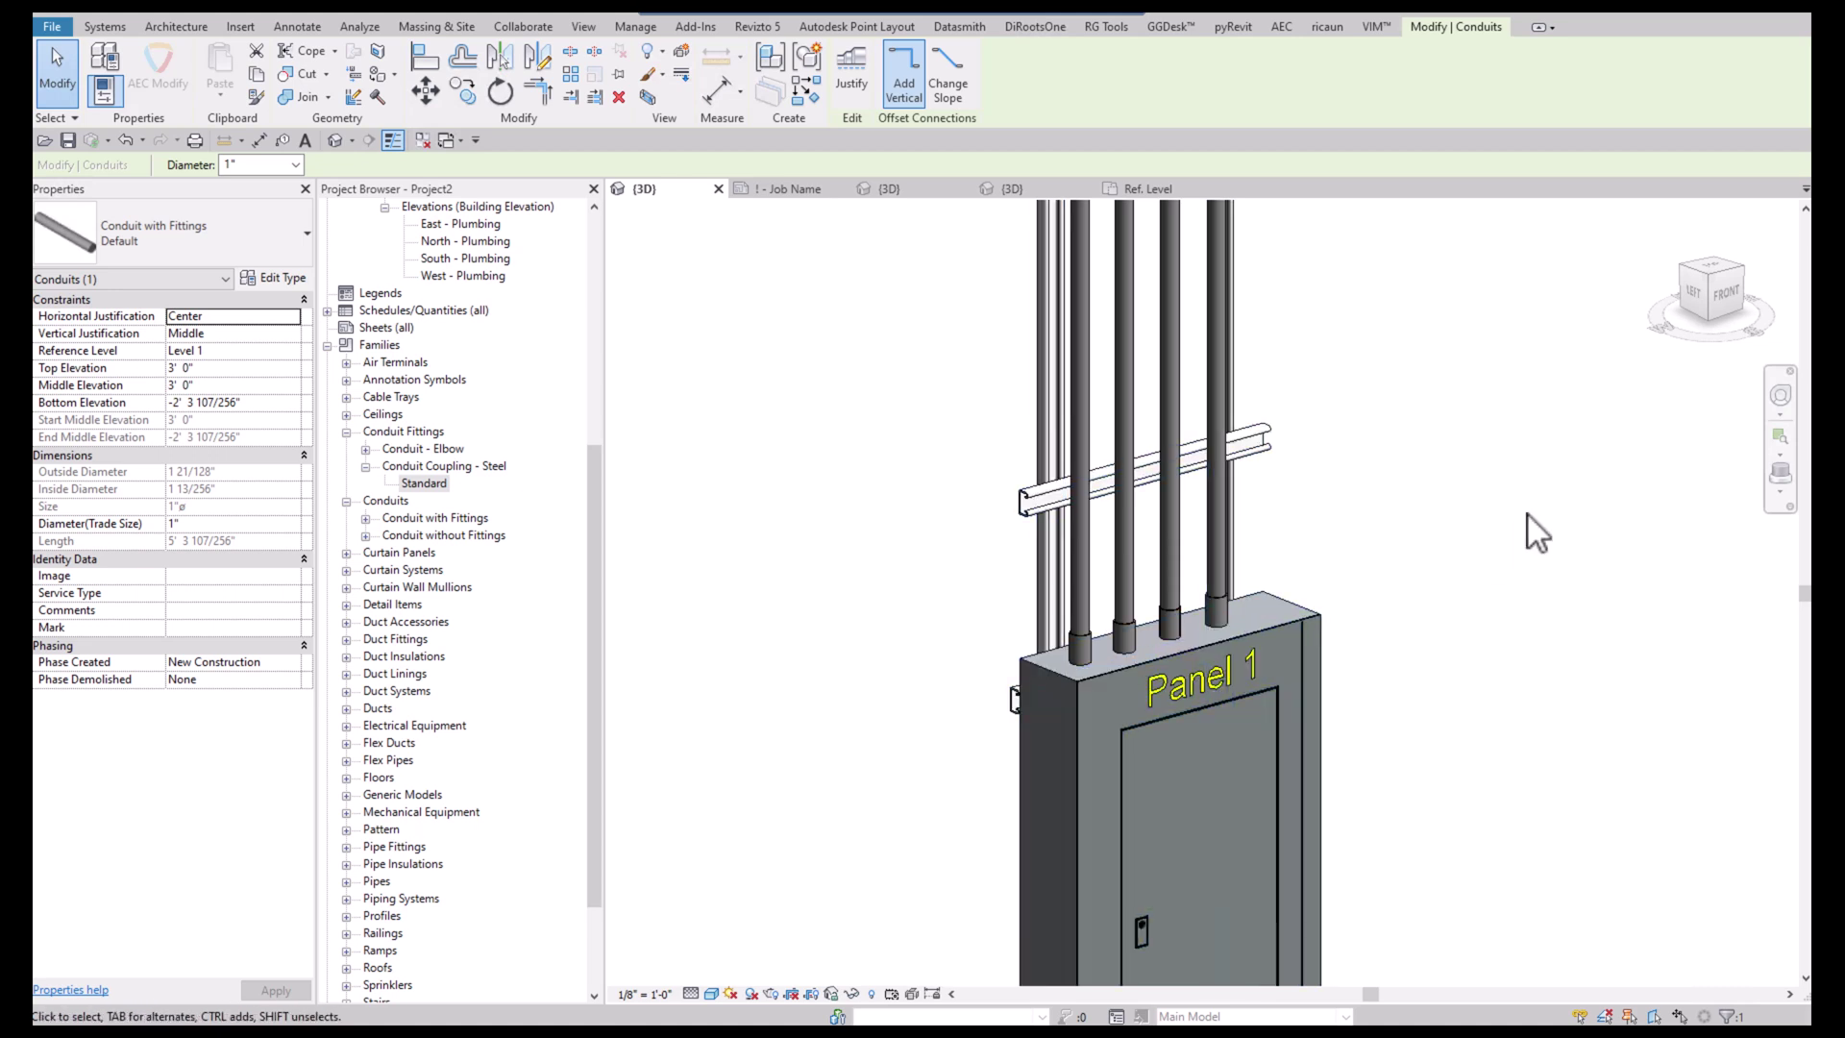
{"action": "scroll", "coordinate": [1527, 515], "scroll_direction": "down", "scroll_amount": 3}
{"action": "middle_click_drag", "start_coordinate": [1490, 786], "coordinate": [1430, 510]}
{"action": "scroll", "coordinate": [1403, 500], "scroll_direction": "down", "scroll_amount": 2}
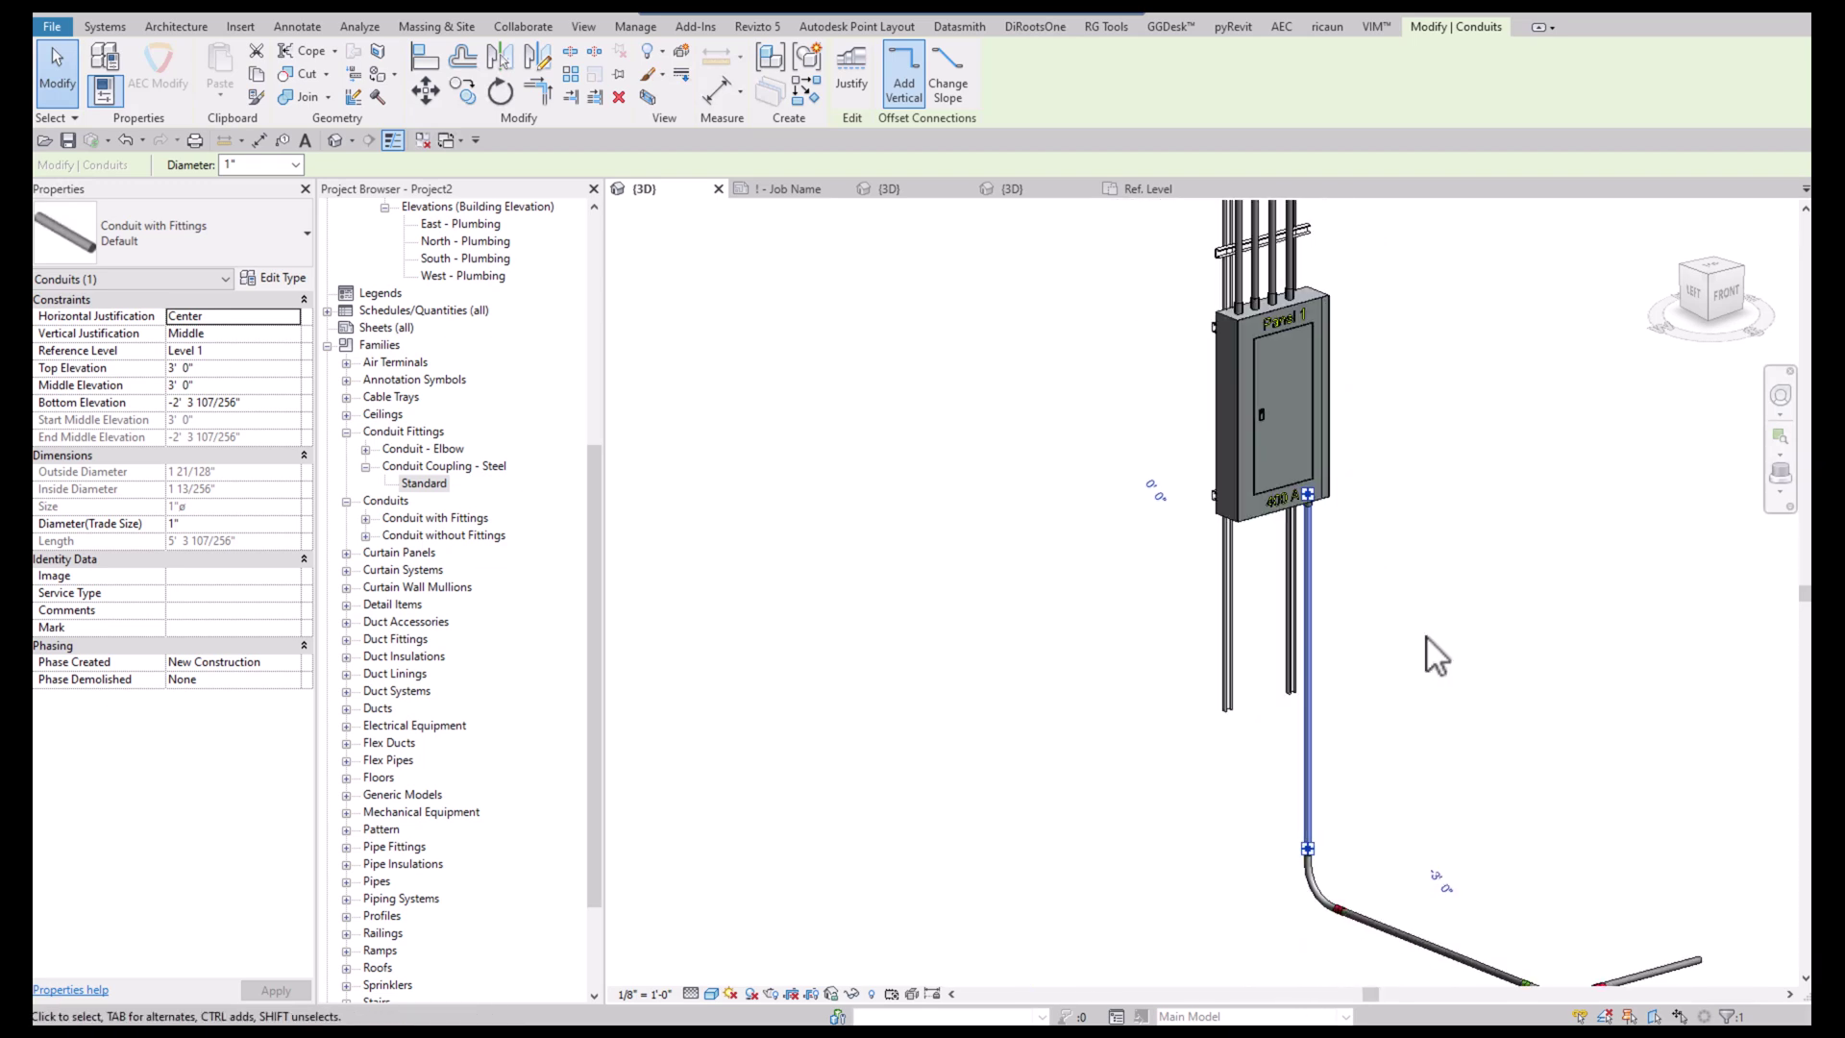
{"action": "left_click", "coordinate": [1429, 634]}
{"action": "middle_click_drag", "start_coordinate": [1451, 567], "coordinate": [1412, 649]}
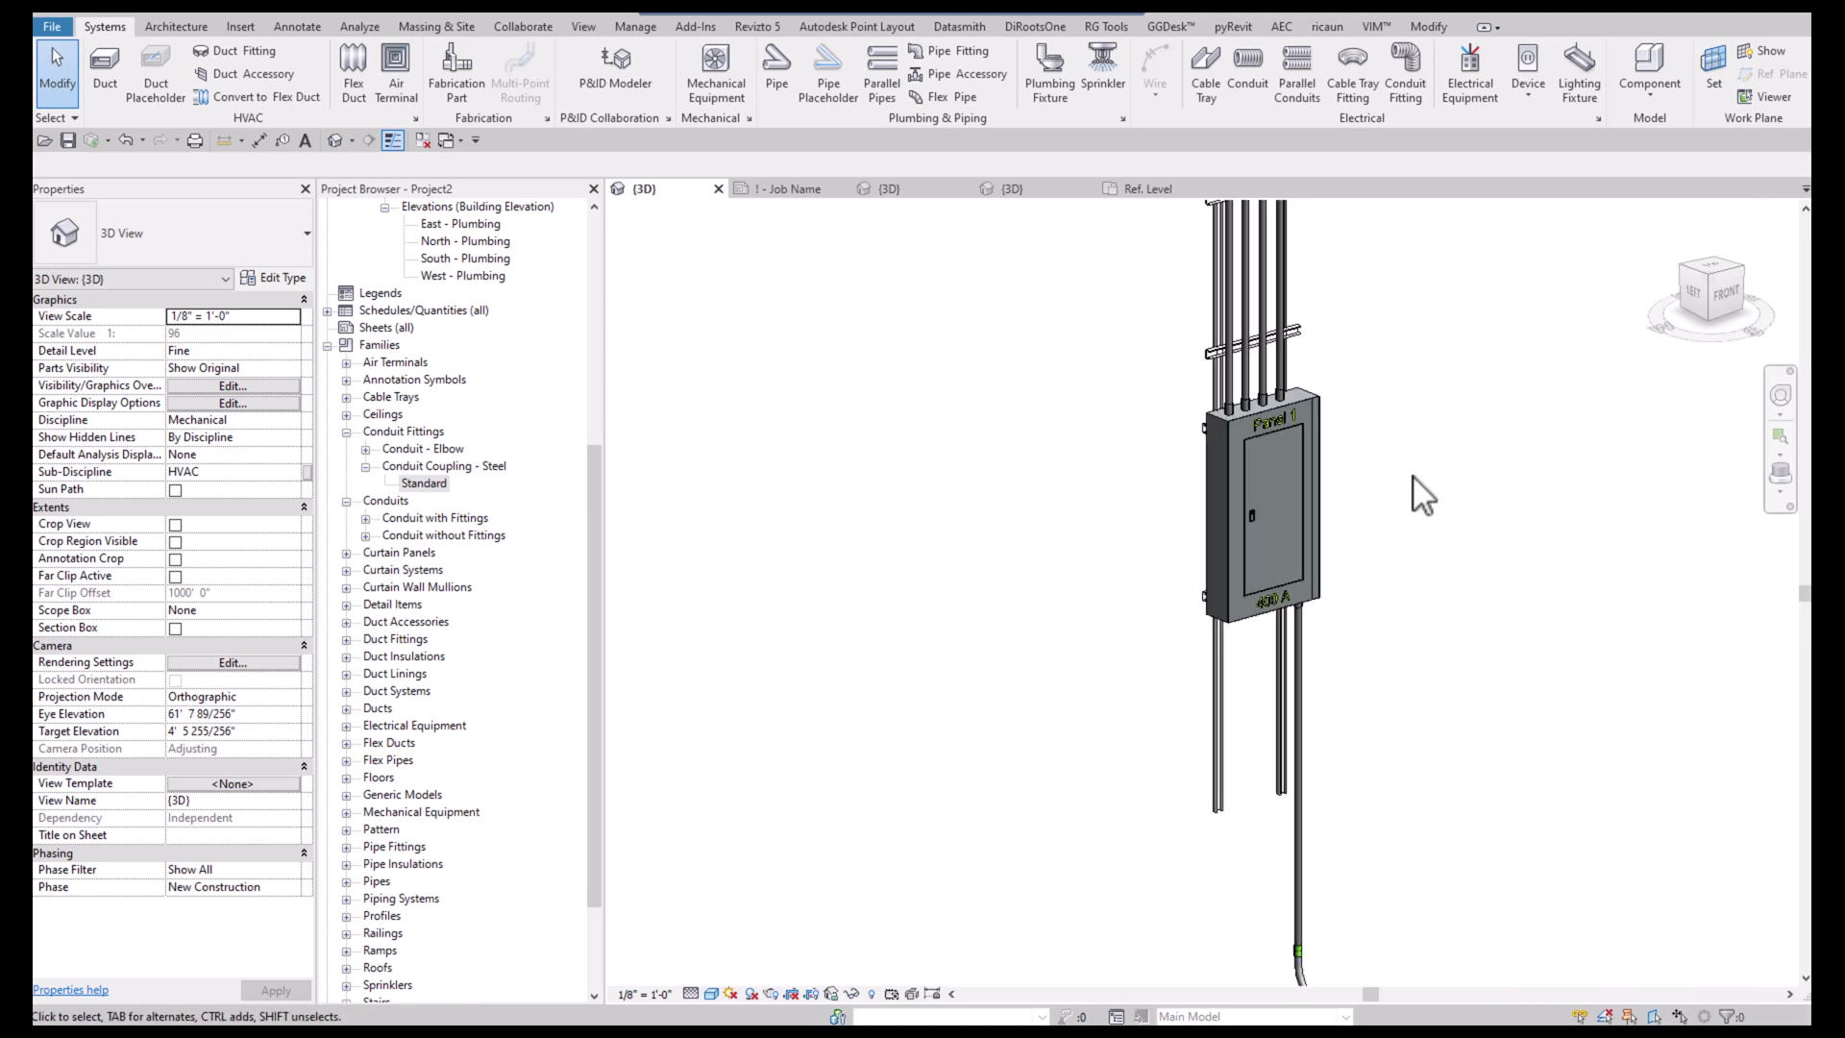
{"action": "middle_click_drag", "start_coordinate": [1413, 476], "coordinate": [1327, 643]}
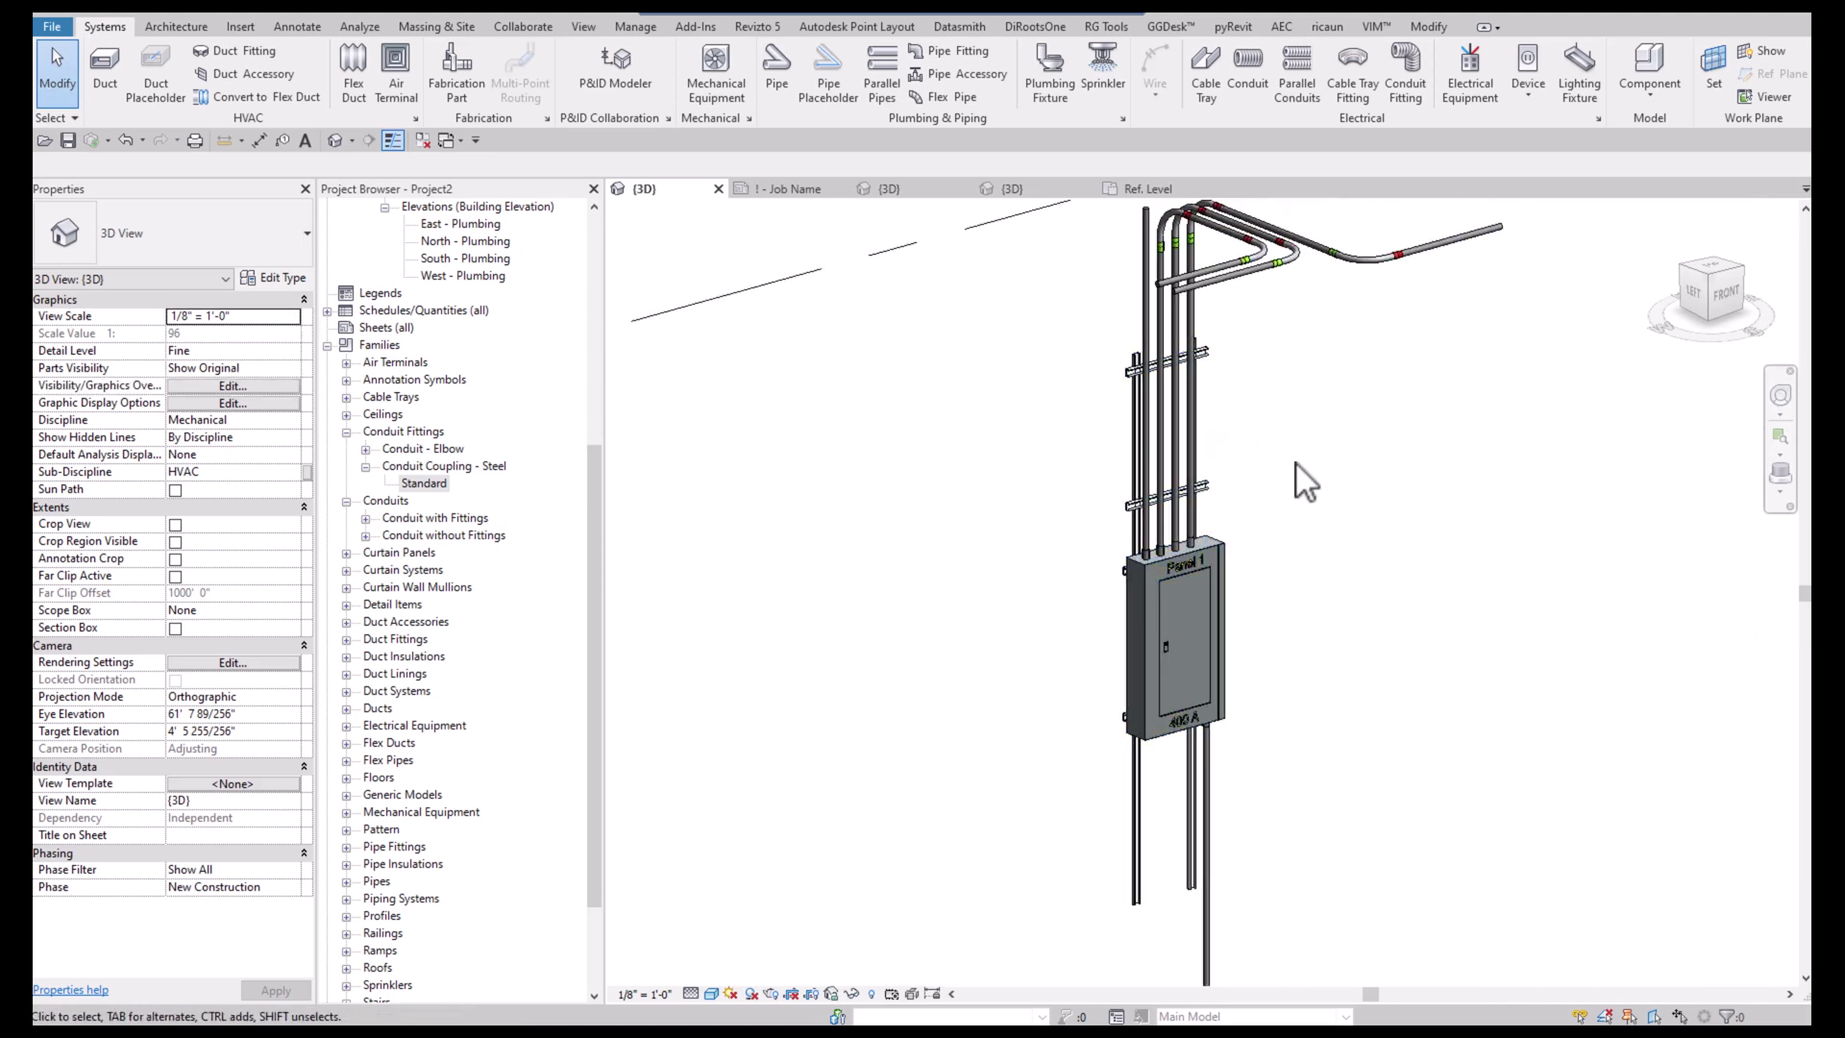